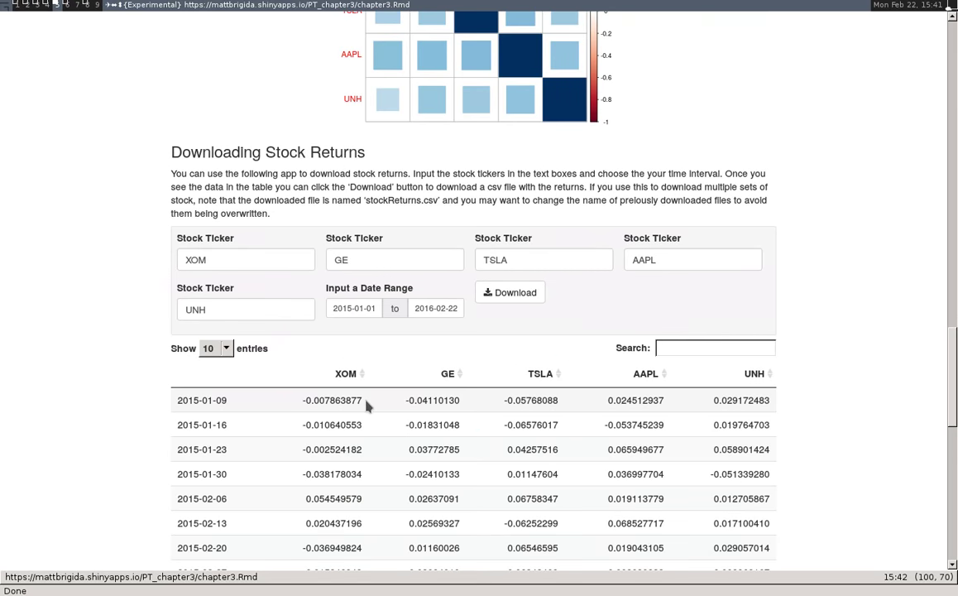
Step: Replace the GE stock ticker with GLD in the stock returns download form
scroll(368, 405, down, 4)
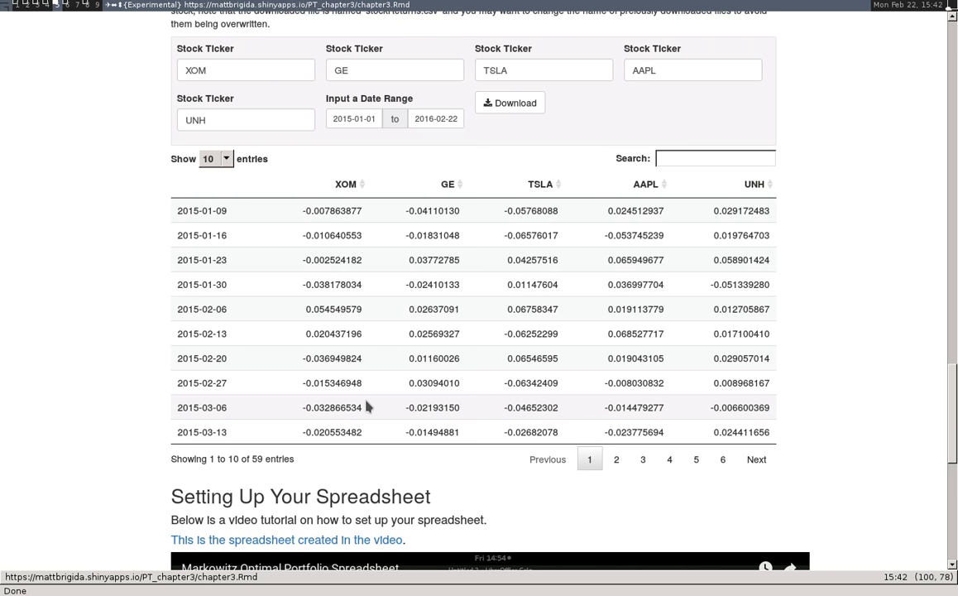
double_click(336, 70)
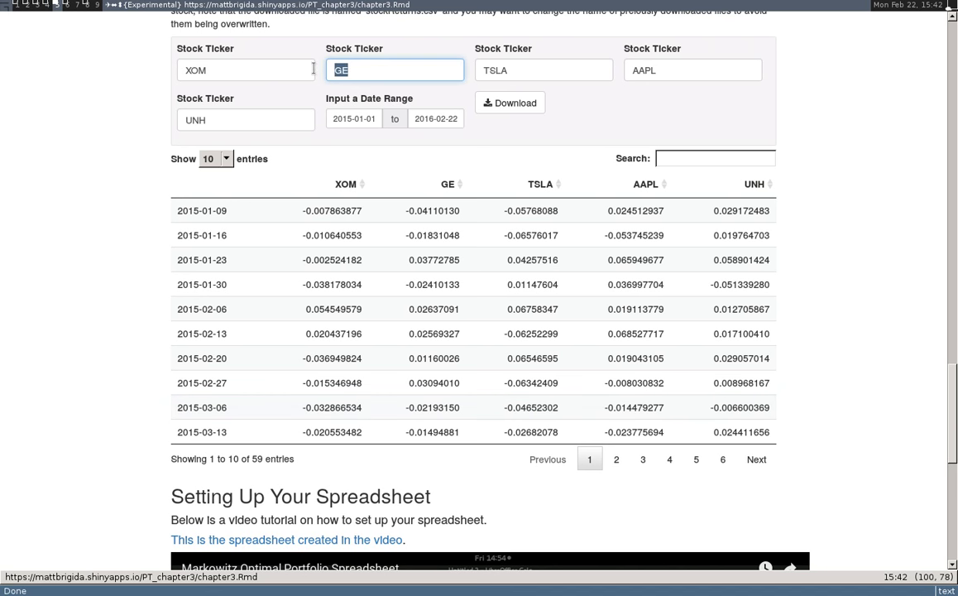
text(GLD)
Step: Set the start of the date range to 2015-03-01
click(370, 119)
click(452, 143)
click(452, 143)
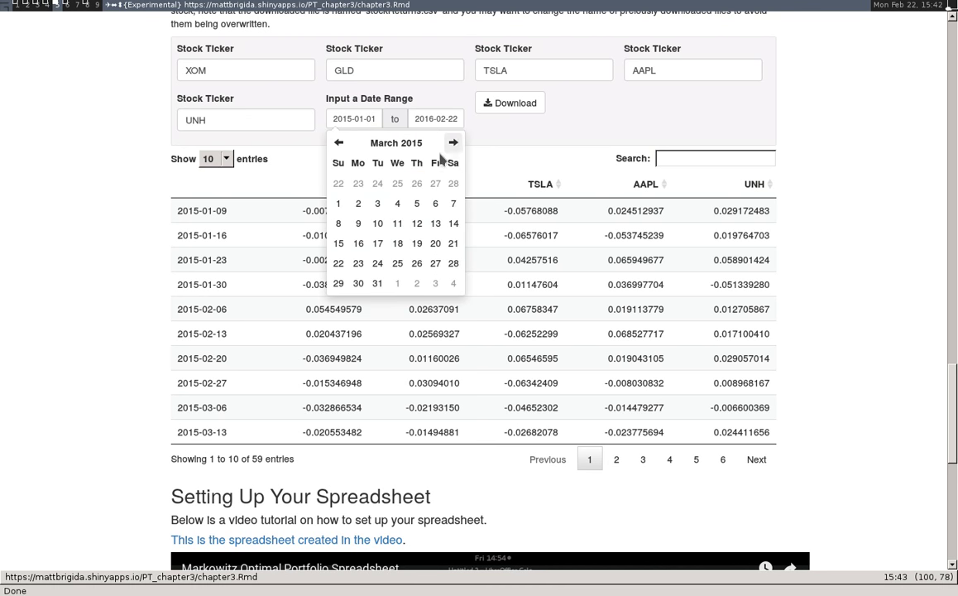
click(338, 204)
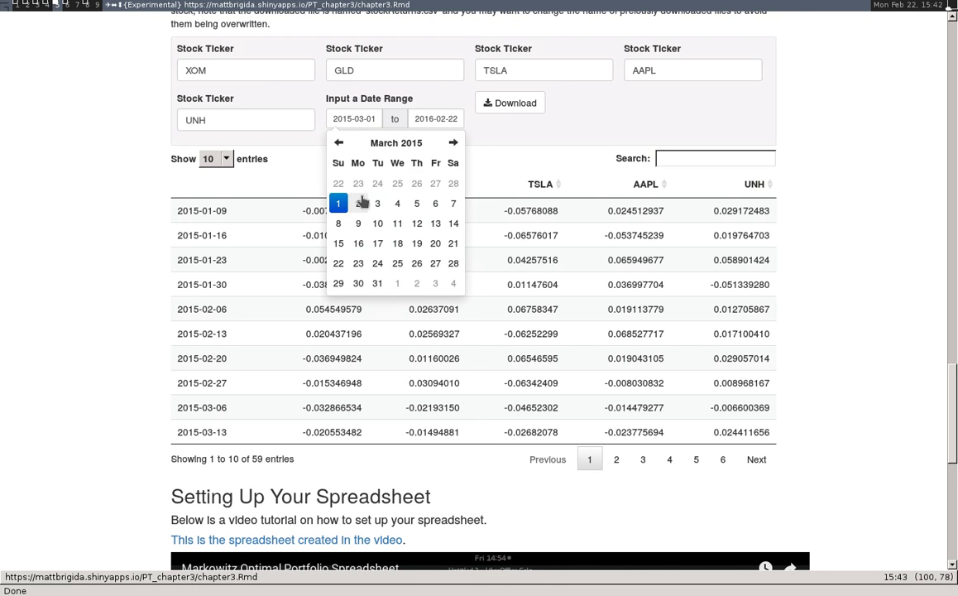
click(530, 143)
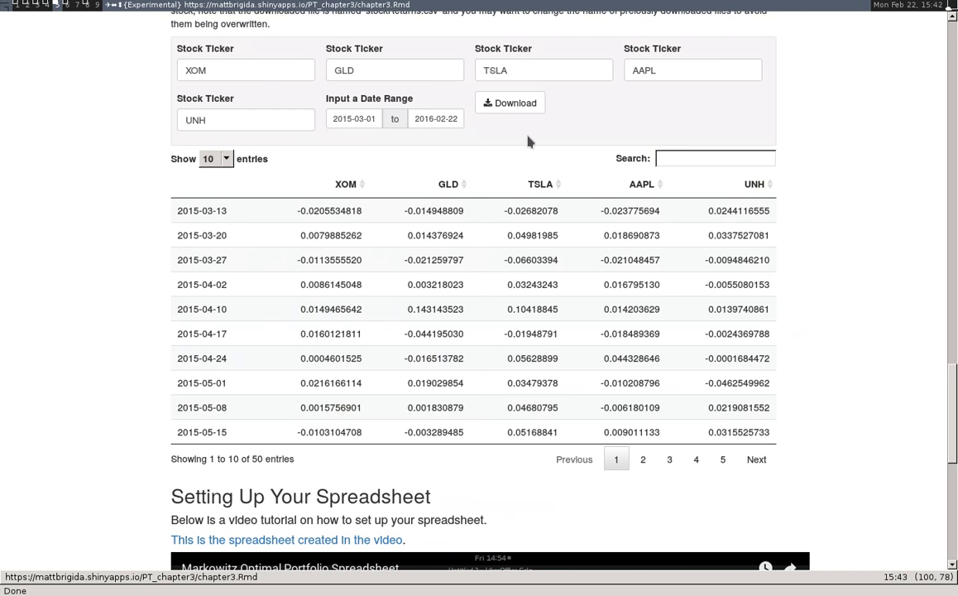
Step: Download the stock returns CSV and open it in LibreOffice Calc with UTF-8 encoding and comma-separated import
click(484, 101)
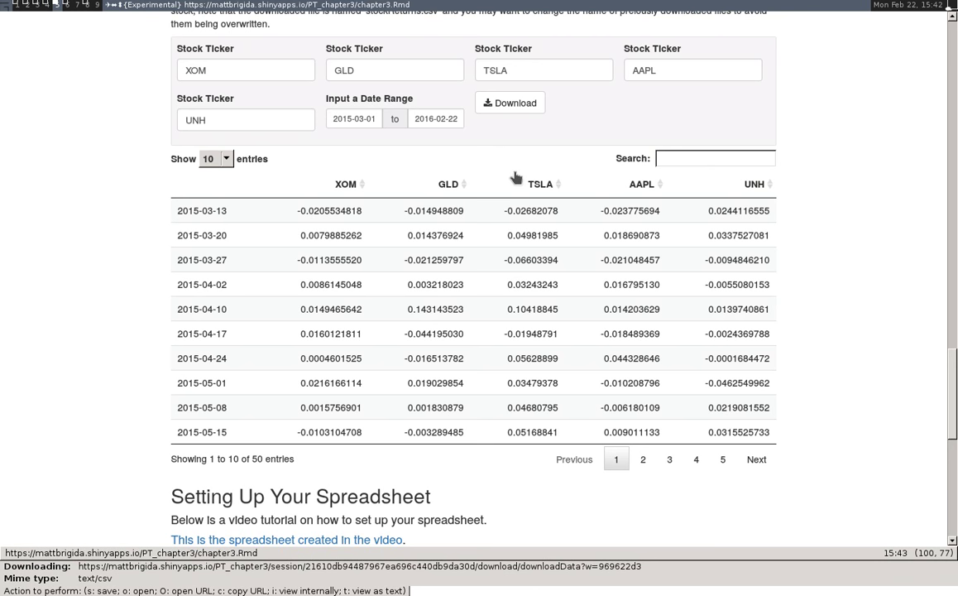
key(i)
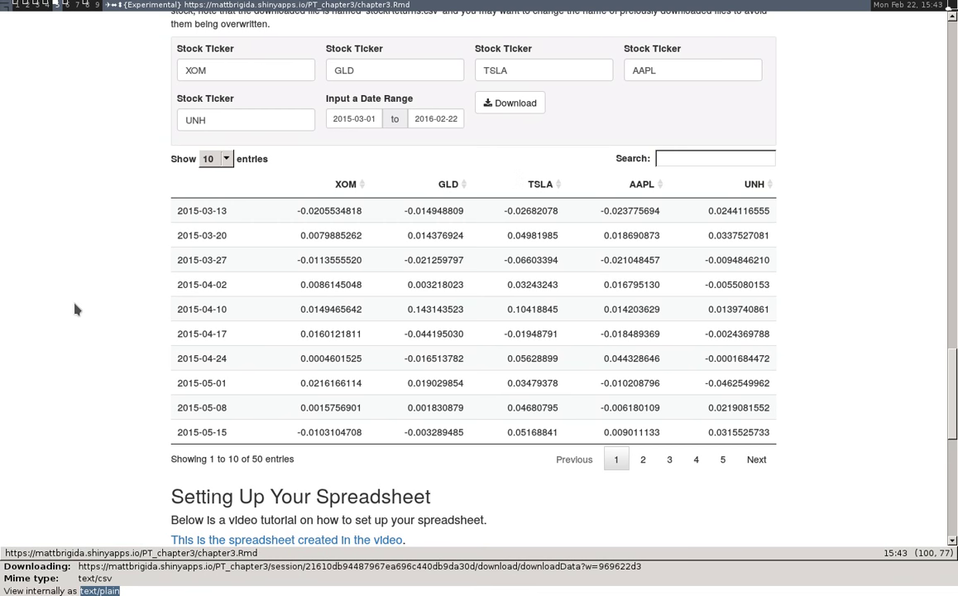
key(Return)
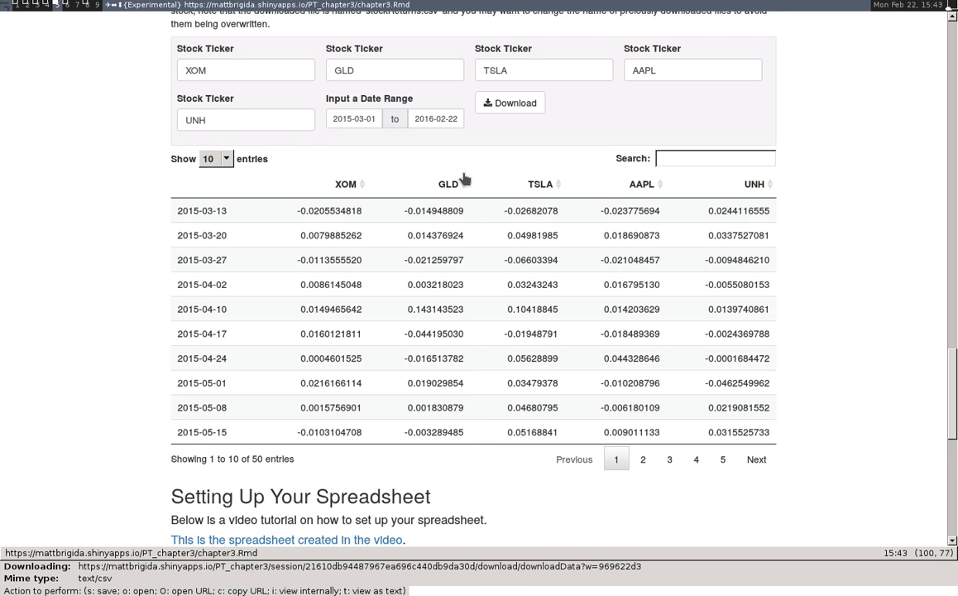
text(olibre)
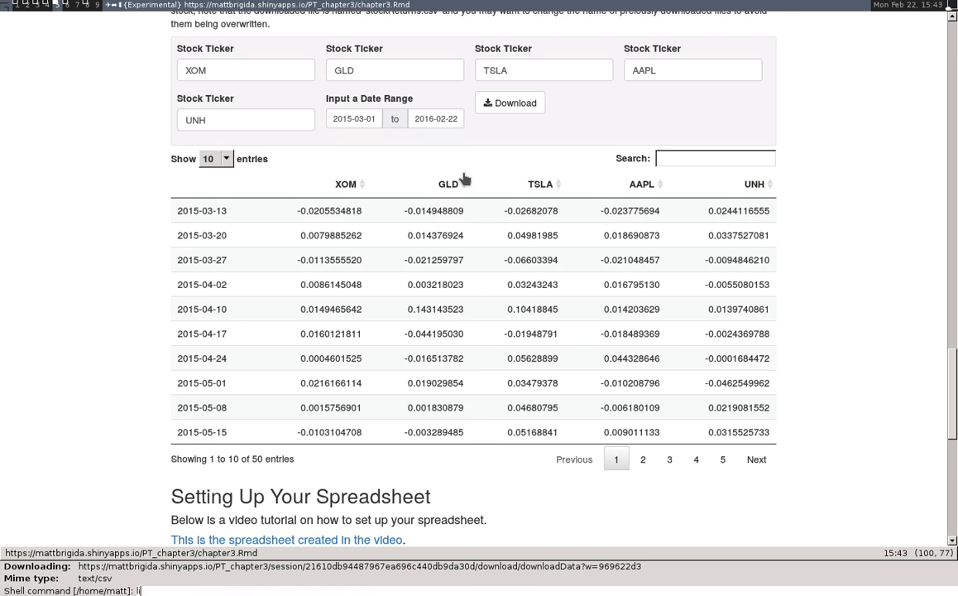
key(Tab)
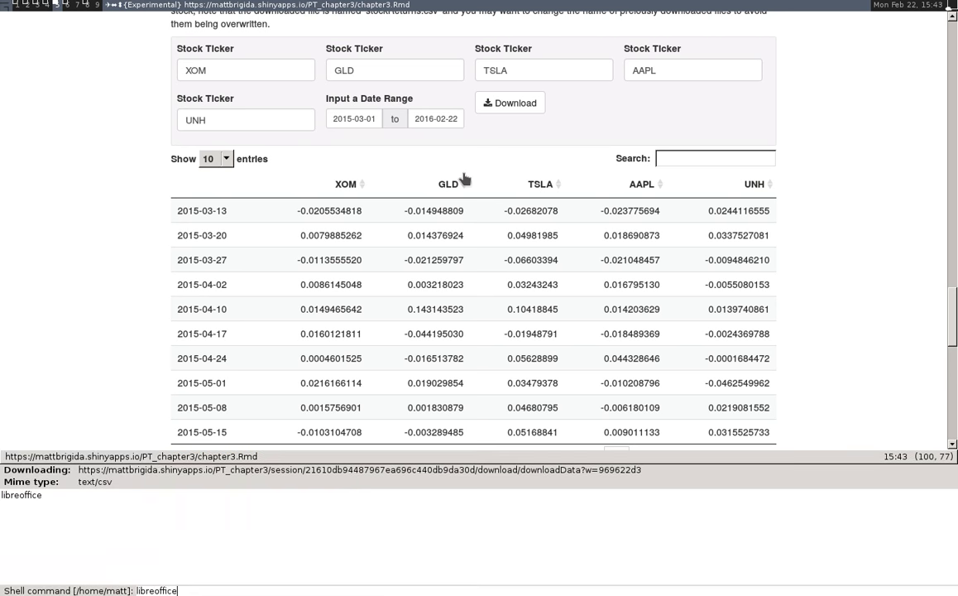
key(Return)
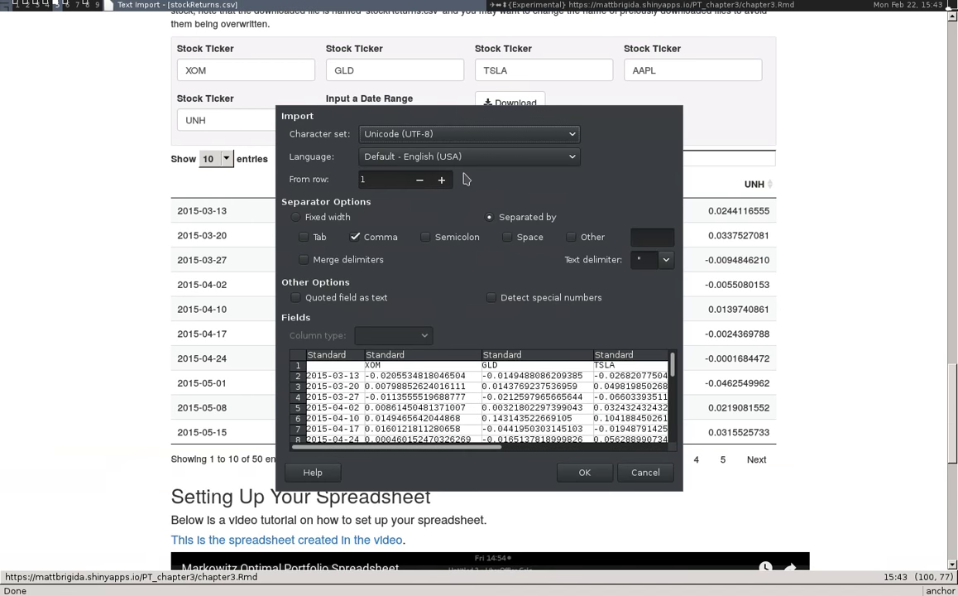
click(582, 473)
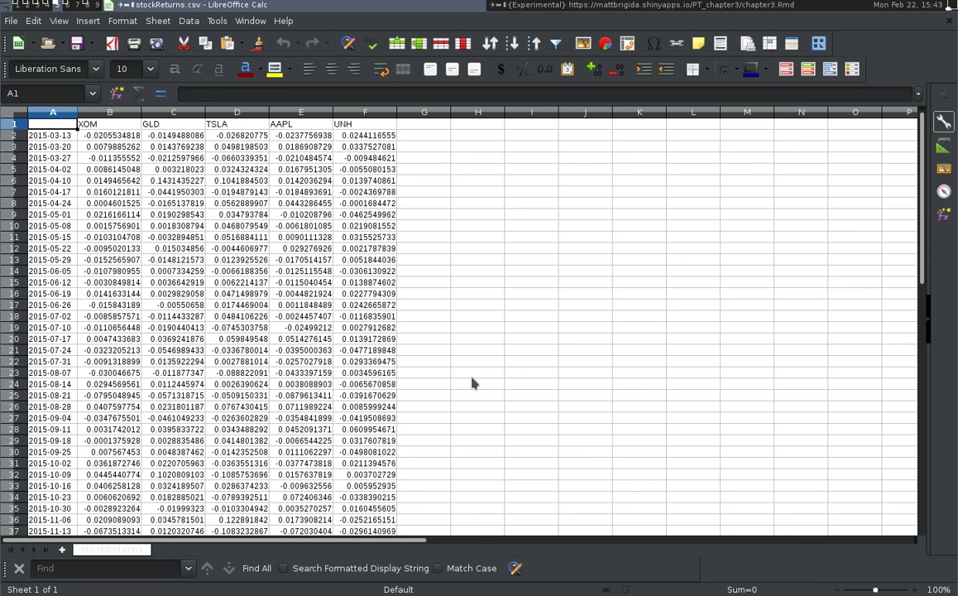
Step: Examine the extent of the imported return columns from the first to the last row
click(170, 203)
key(ctrl+Left)
key(ctrl+Down)
key(ctrl+Up)
key(Right)
key(Right)
key(Right)
key(Right)
key(ctrl+Down)
key(ctrl+Up)
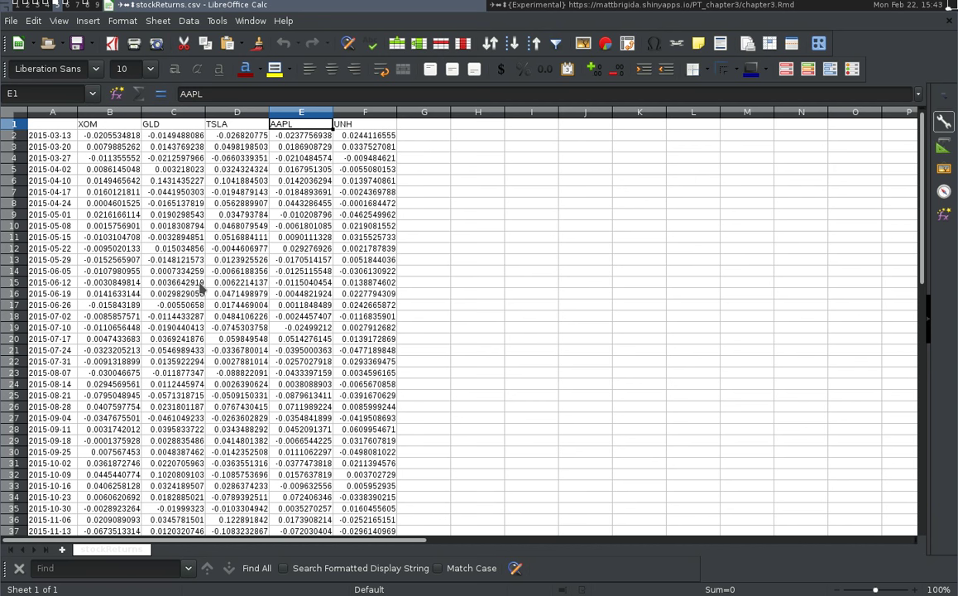
Step: Try to calculate the mean of the UNH returns in cell I10 with =mean(F2:F51)
click(543, 228)
text(=)
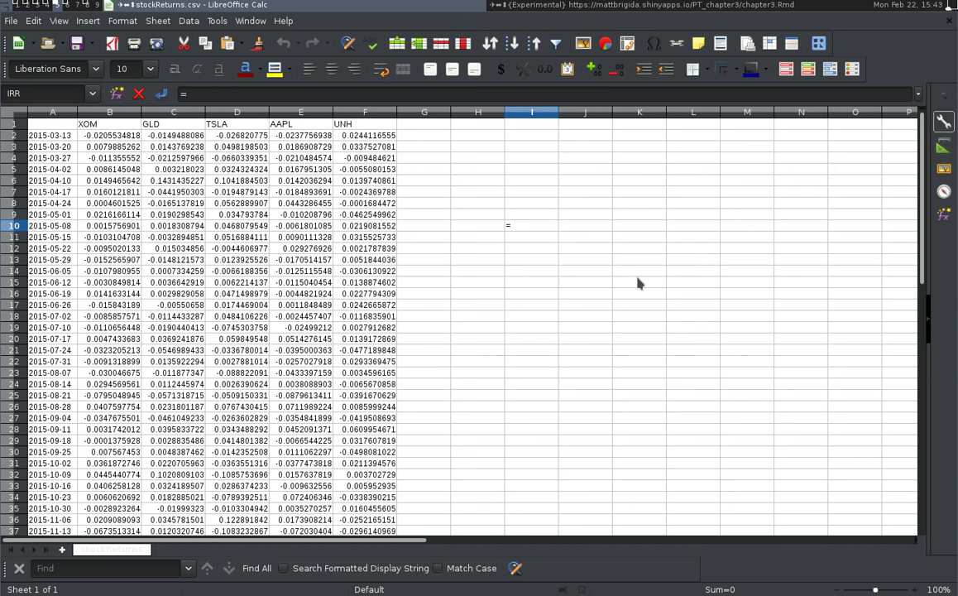
text(me)
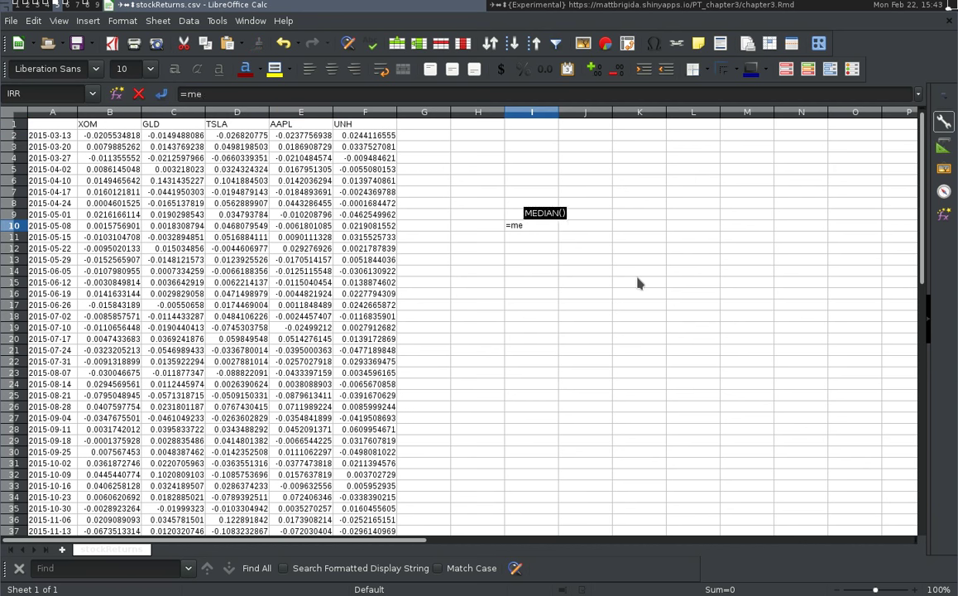
text(an()
key(Left)
key(Left)
key(Left)
key(Up)
key(Up)
key(Up)
key(Up)
key(Up)
key(Up)
key(Up)
key(Up)
key(ctrl+shift+Down)
key(Return)
scroll(637, 284, up, 1)
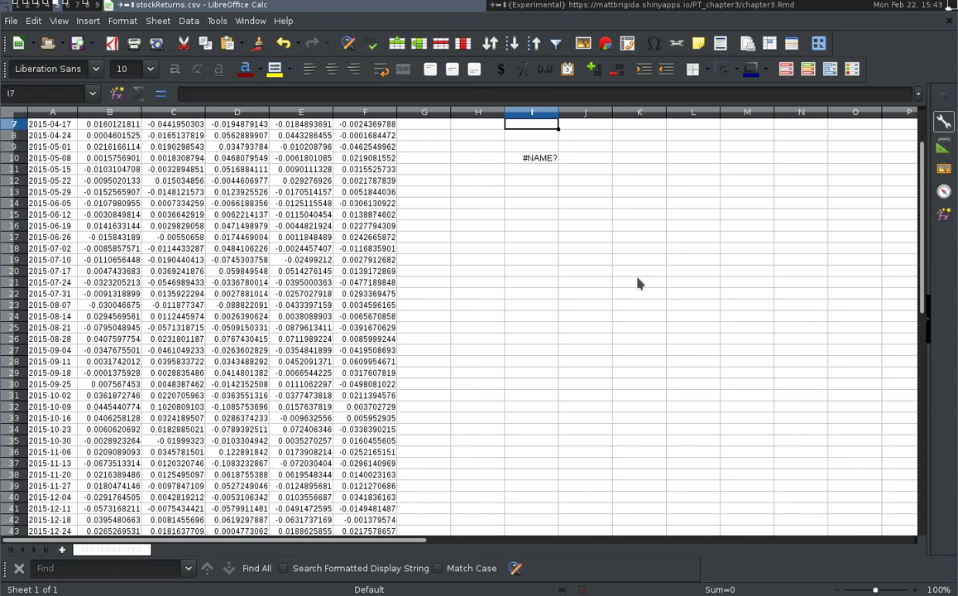
Step: Change the function in cell I10 to AVERAGE over the range F2:F51
key(Up)
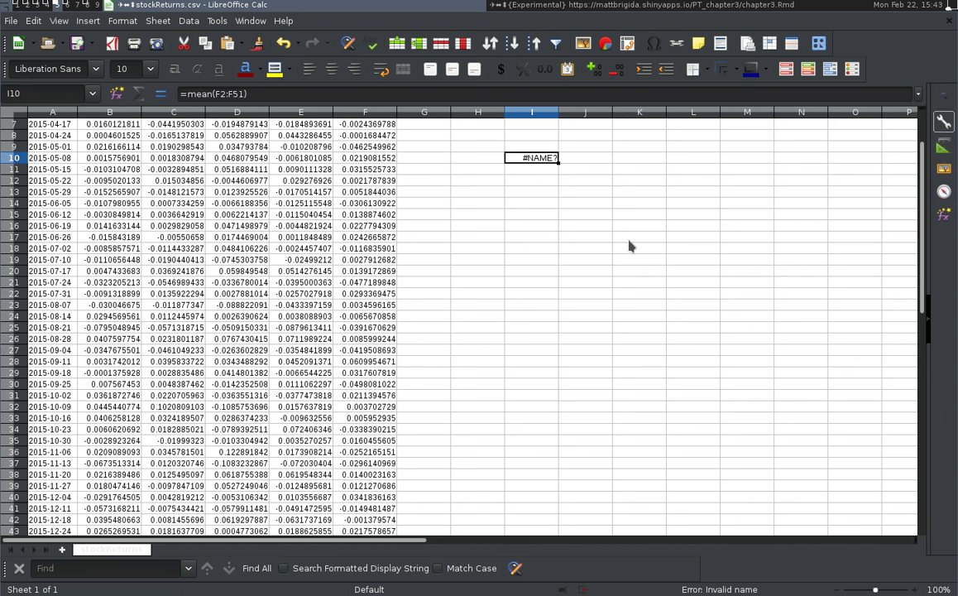
key(F2)
key(Left)
key(Left)
key(Left)
key(Left)
key(Left)
key(Left)
key(Left)
key(Left)
key(BackSpace)
key(BackSpace)
key(BackSpace)
key(BackSpace)
text(average)
key(Return)
key(Return)
key(Up)
key(Up)
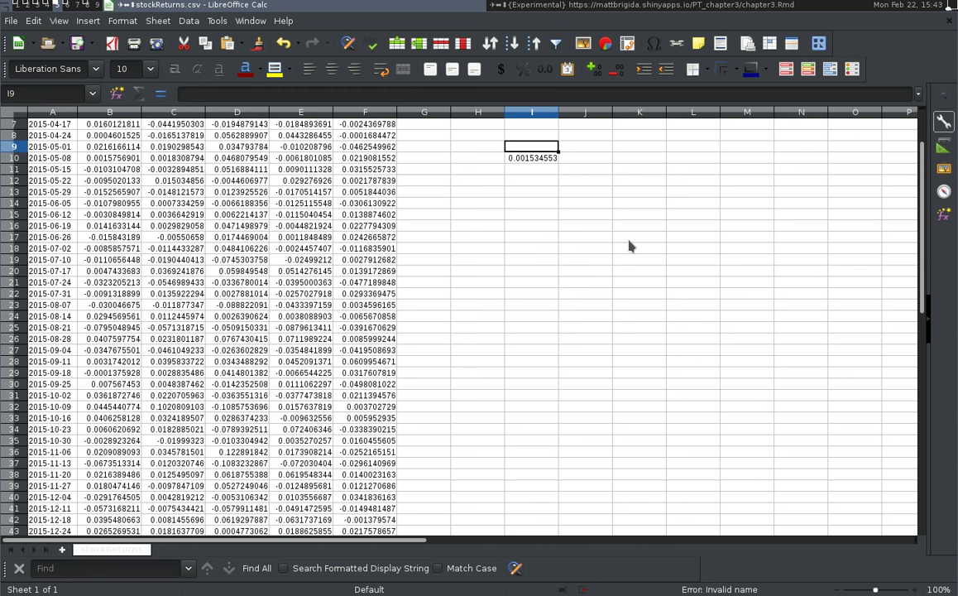
Step: Delete the average formula from cell I10
key(ctrl+Up)
key(Left)
key(Left)
key(Left)
key(ctrl+Down)
key(ctrl+Up)
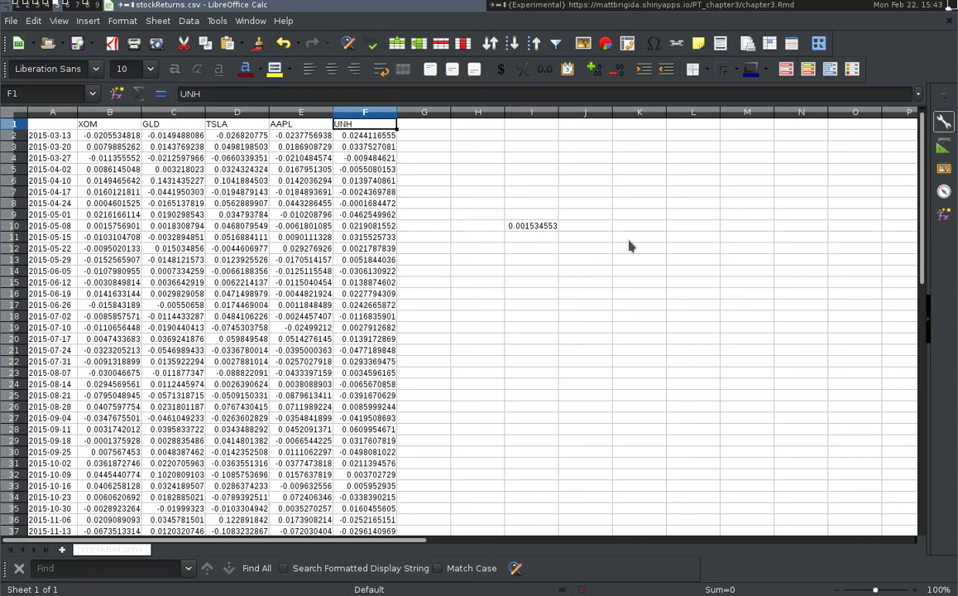
key(Right)
key(Right)
key(Down)
key(Down)
key(Down)
key(Down)
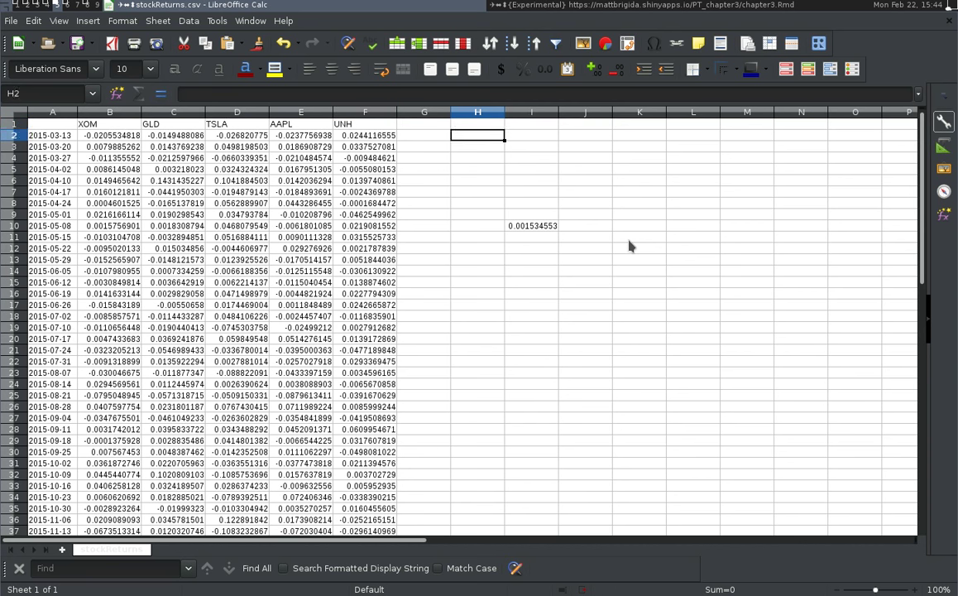
key(Right)
key(Down)
key(Down)
key(Down)
key(Down)
key(Down)
key(Delete)
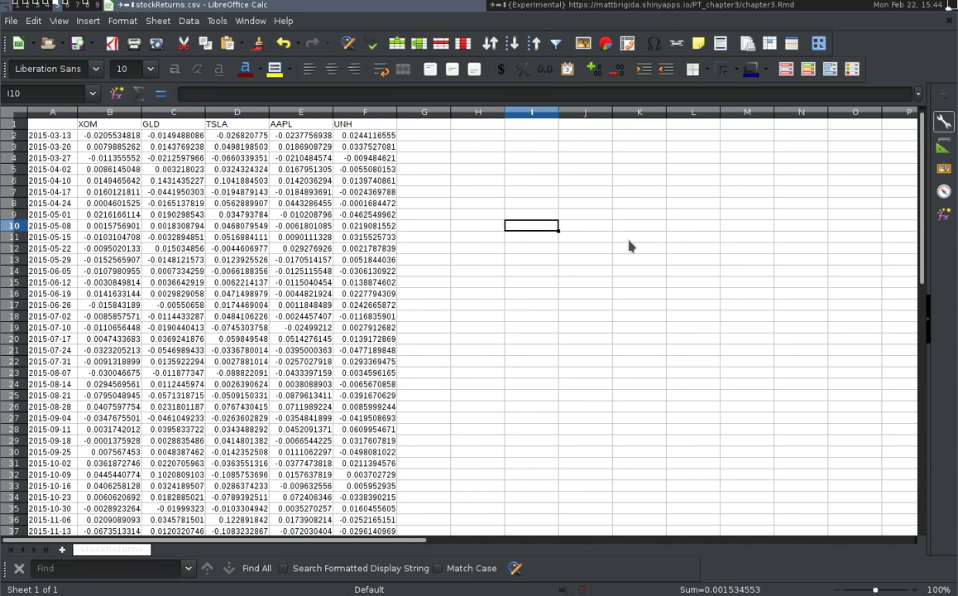
Step: Create a new blank spreadsheet
click(320, 225)
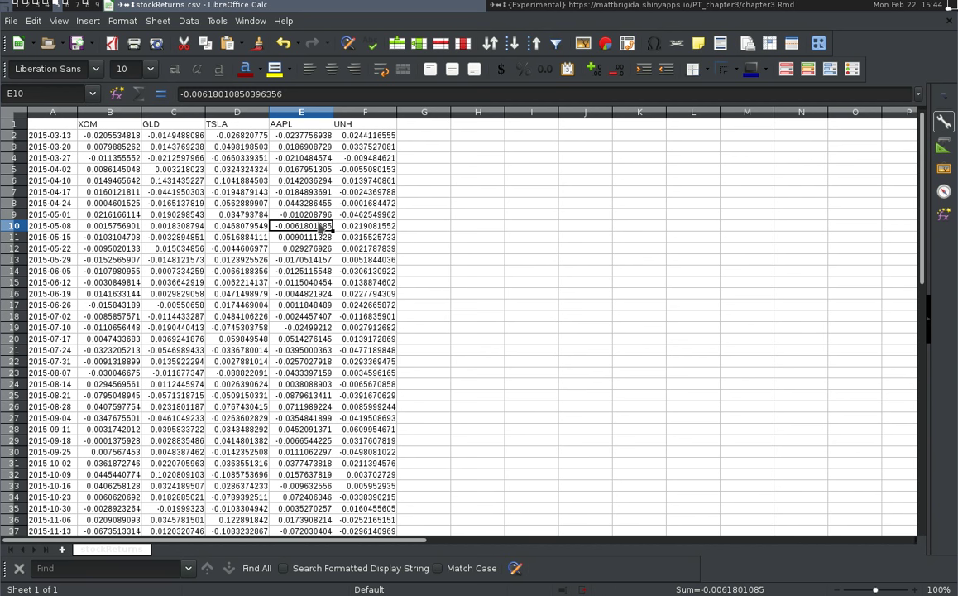
click(32, 44)
click(37, 76)
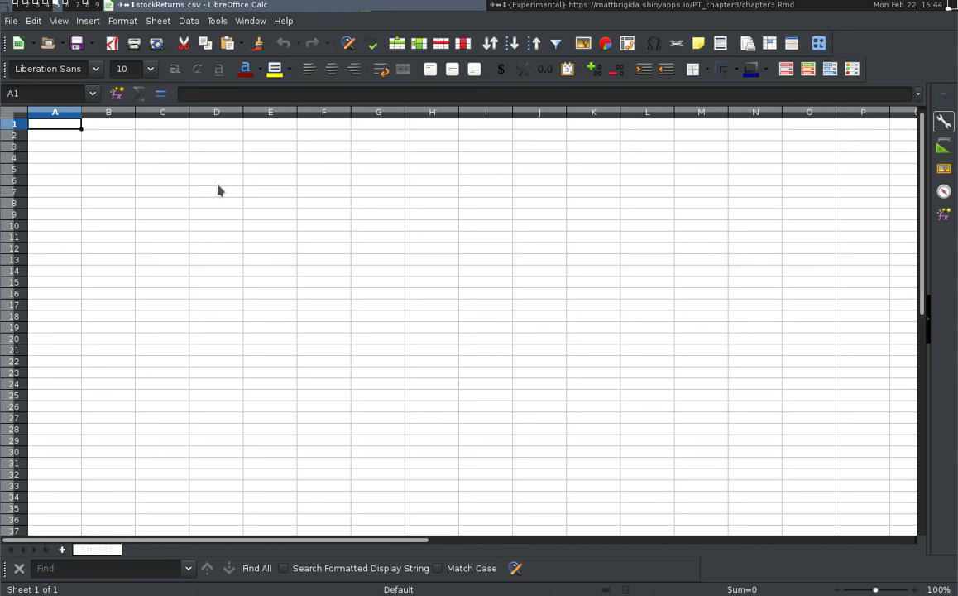
Step: Copy the full returns table A1:F51, including dates and tickers, from stockReturns.csv
key(alt+Tab)
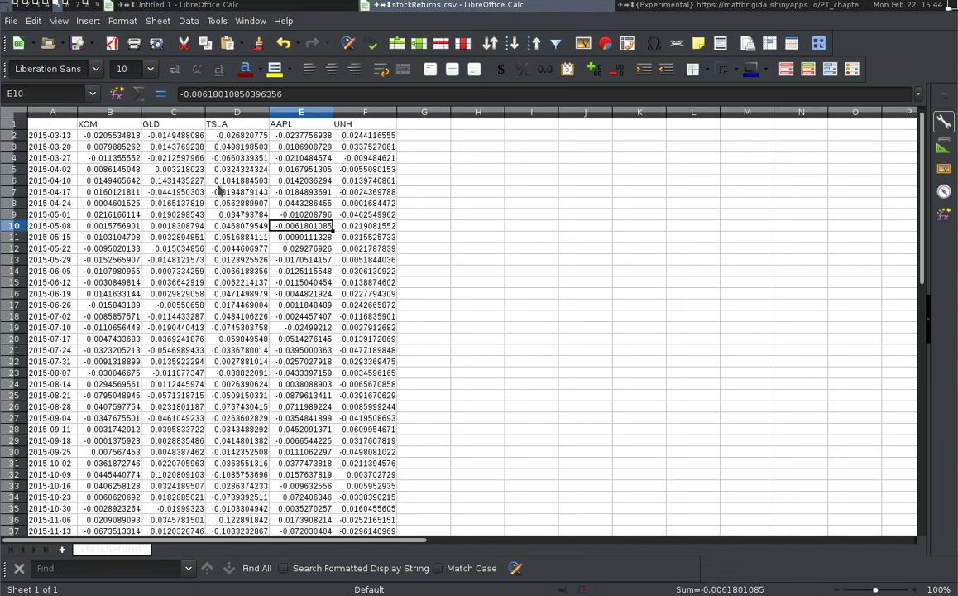
key(ctrl+Up)
key(Left)
key(Left)
key(Left)
key(Left)
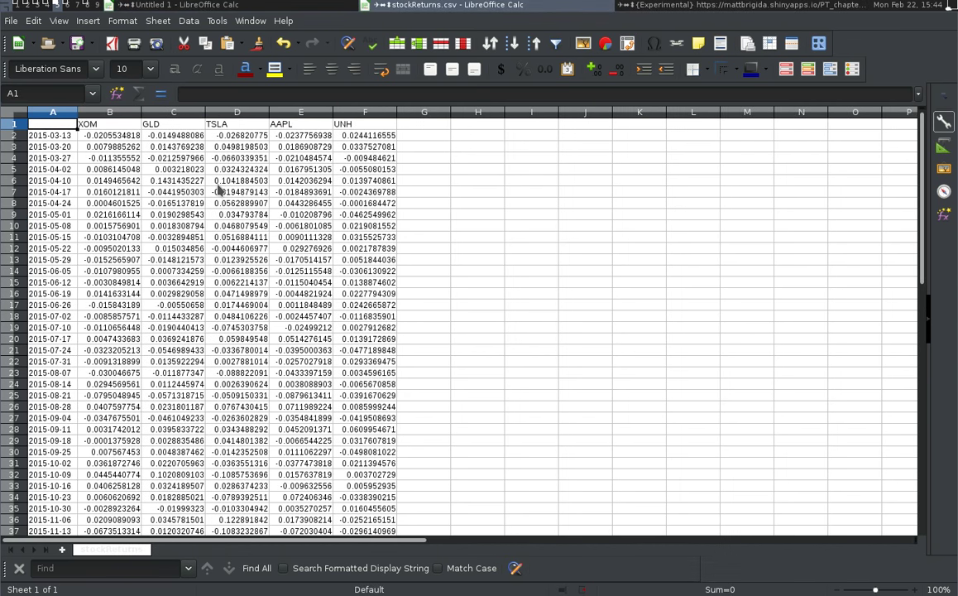
key(ctrl+shift+Right)
key(ctrl+shift+Right)
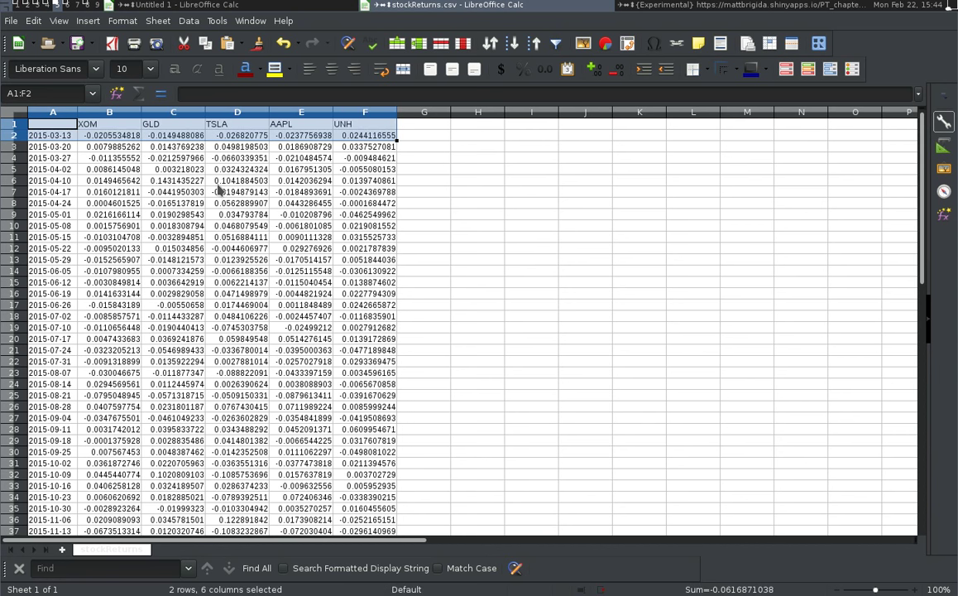
key(ctrl+shift+Down)
key(ctrl+c)
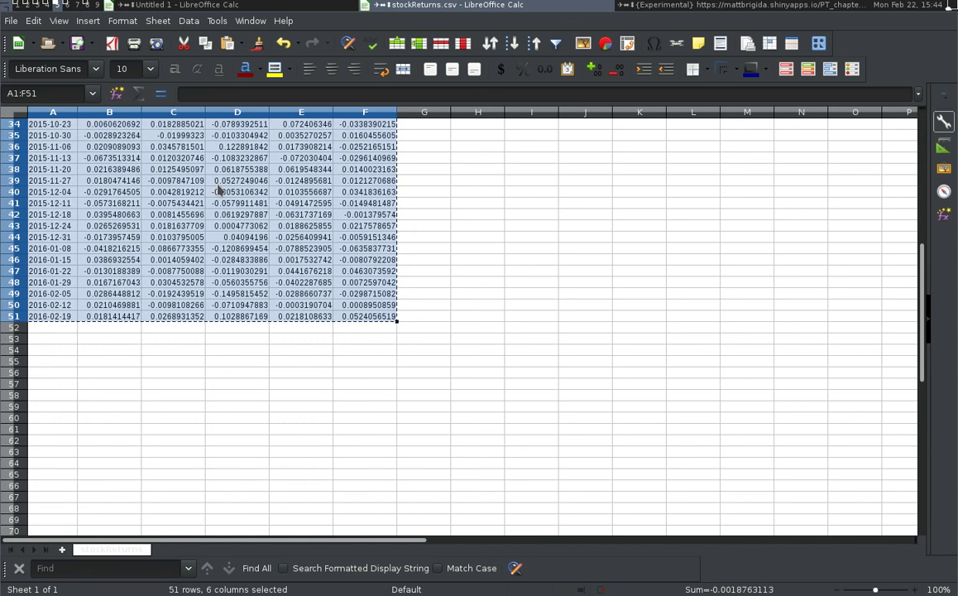
Step: Paste the copied returns table into the new Untitled 1 spreadsheet starting at cell A1
key(alt+Tab)
key(alt+Tab)
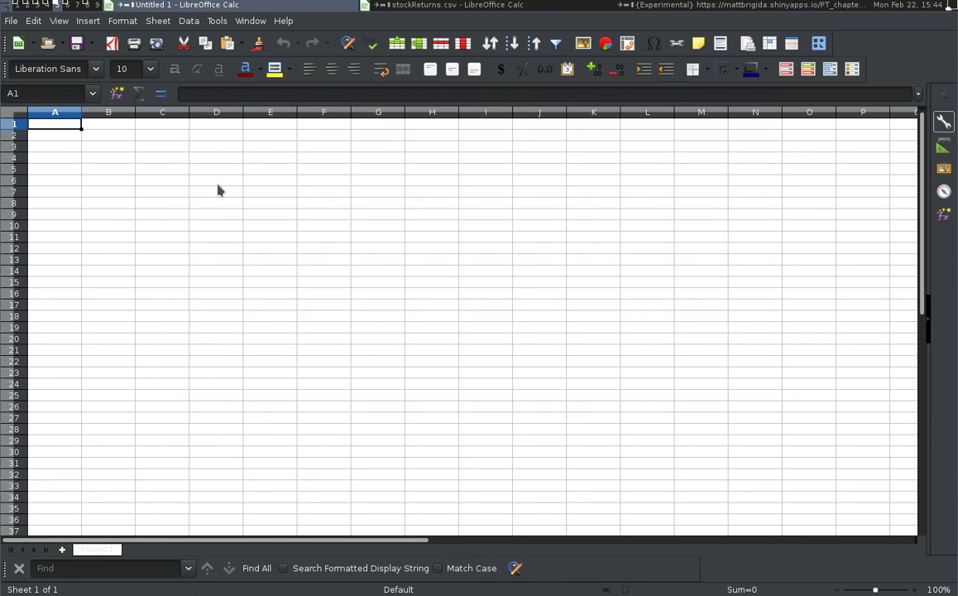
key(ctrl+v)
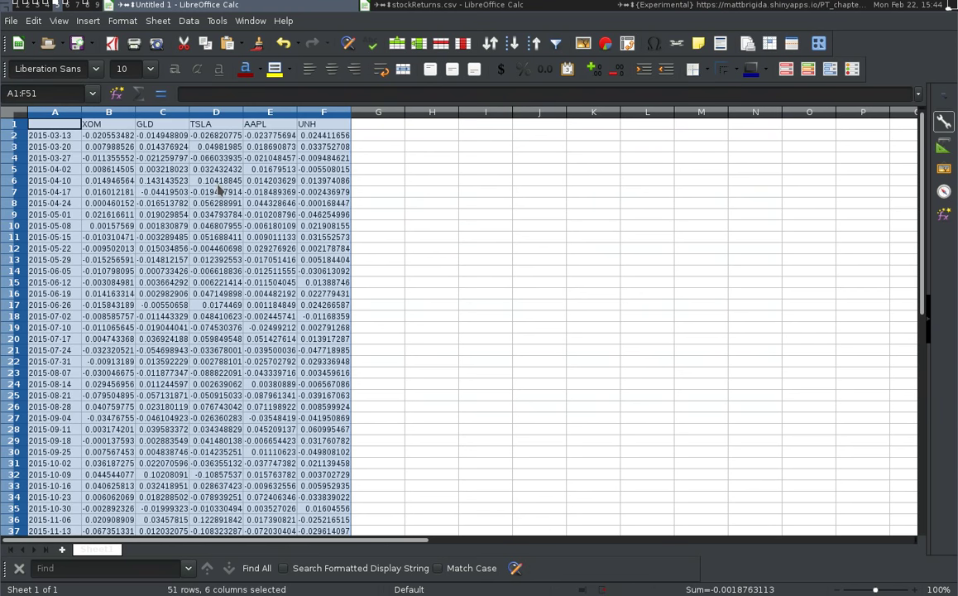
click(252, 419)
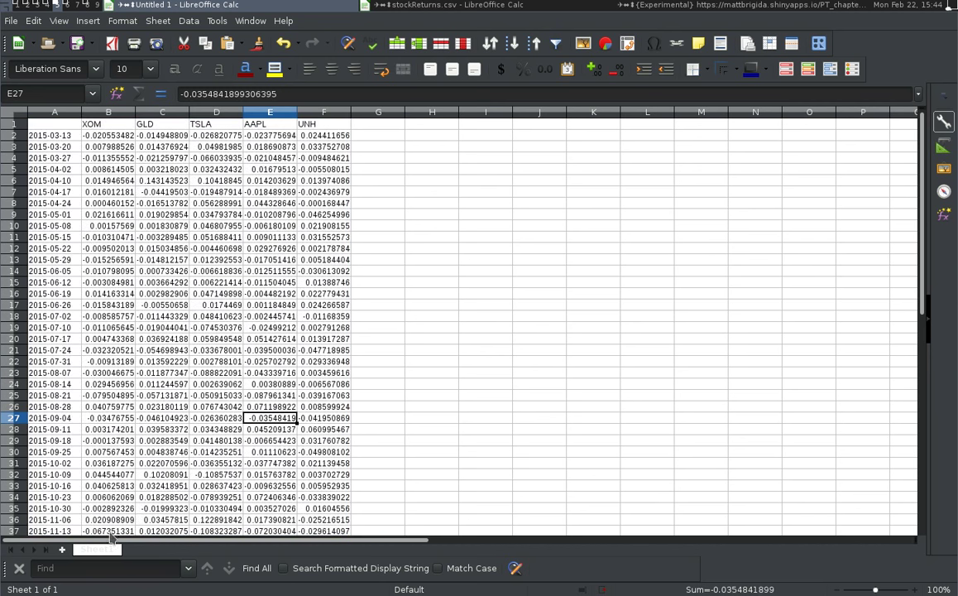
Step: Rename the sheet holding the pasted returns as Data
right_click(100, 552)
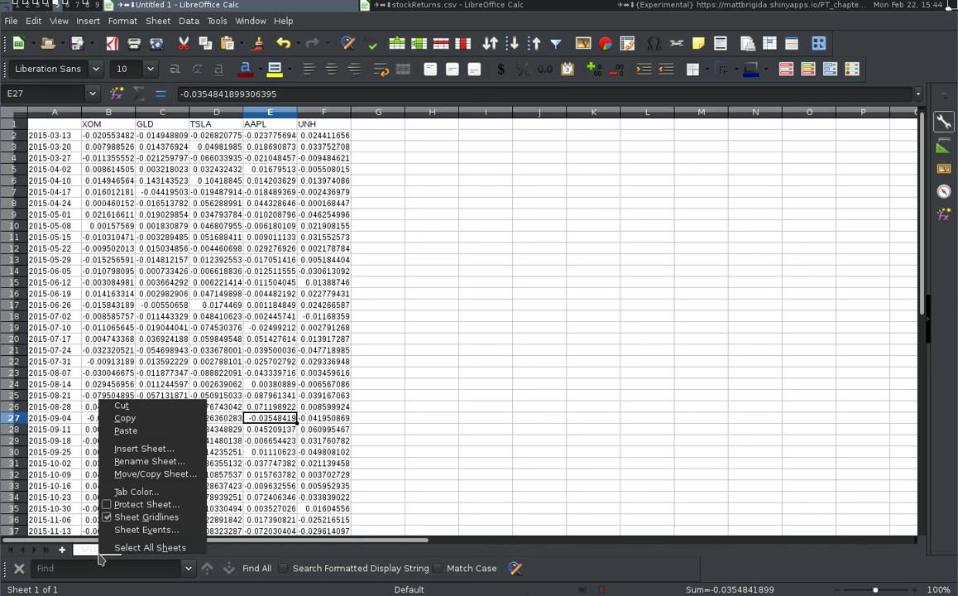
click(132, 461)
text(Data)
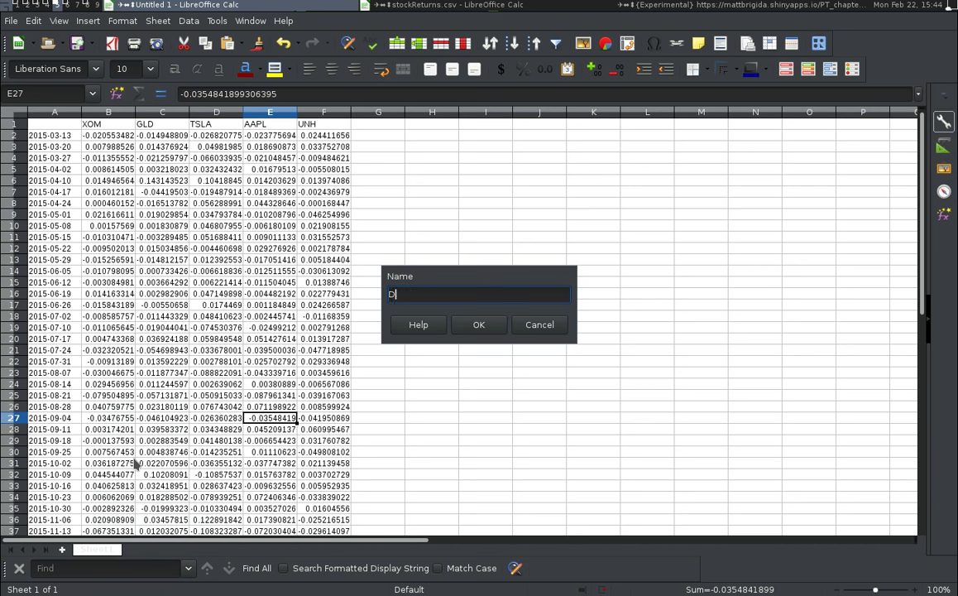
key(Return)
Step: Enter the formula =AVERAGE(B2:B51) in cell B53 to compute XOM's mean return
key(ctrl+Up)
key(Right)
key(Right)
key(Right)
key(Left)
key(Left)
key(ctrl+Down)
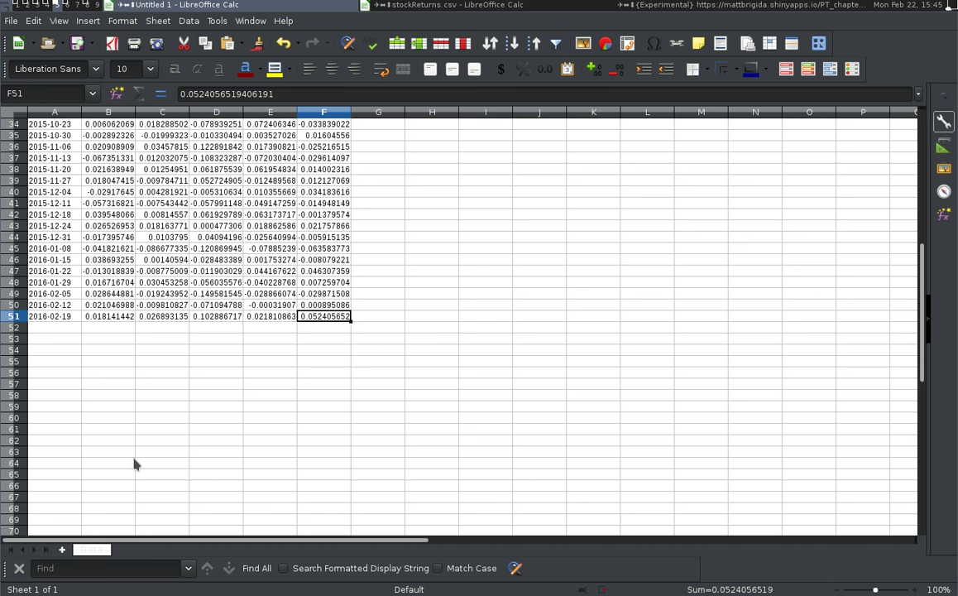
key(Down)
key(Down)
key(Home)
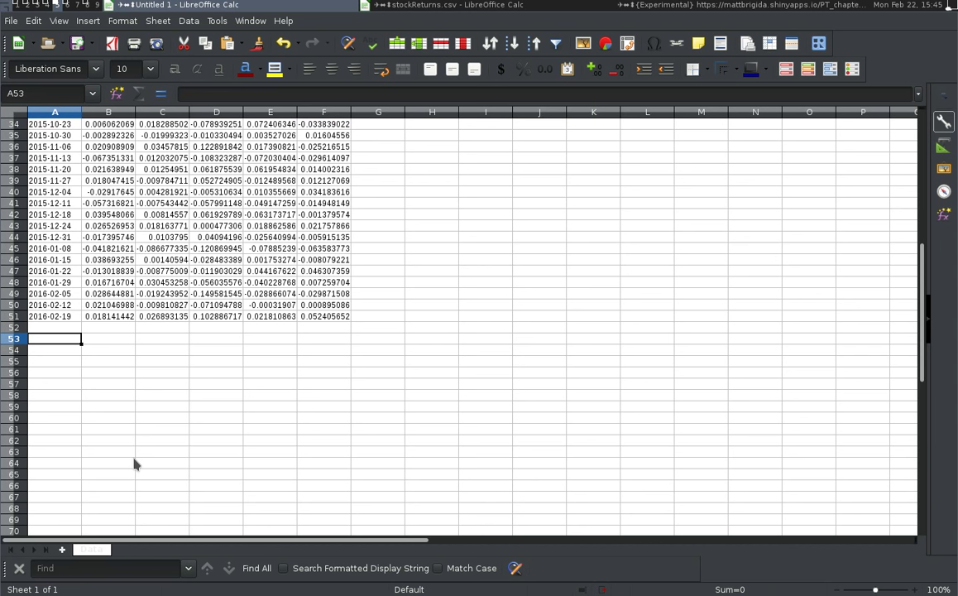
key(Right)
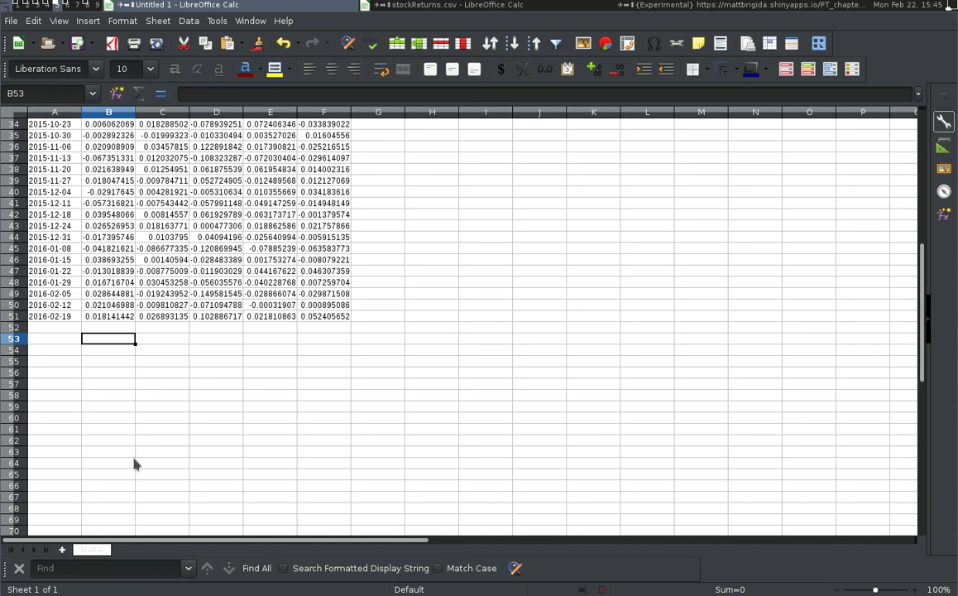
text(=)
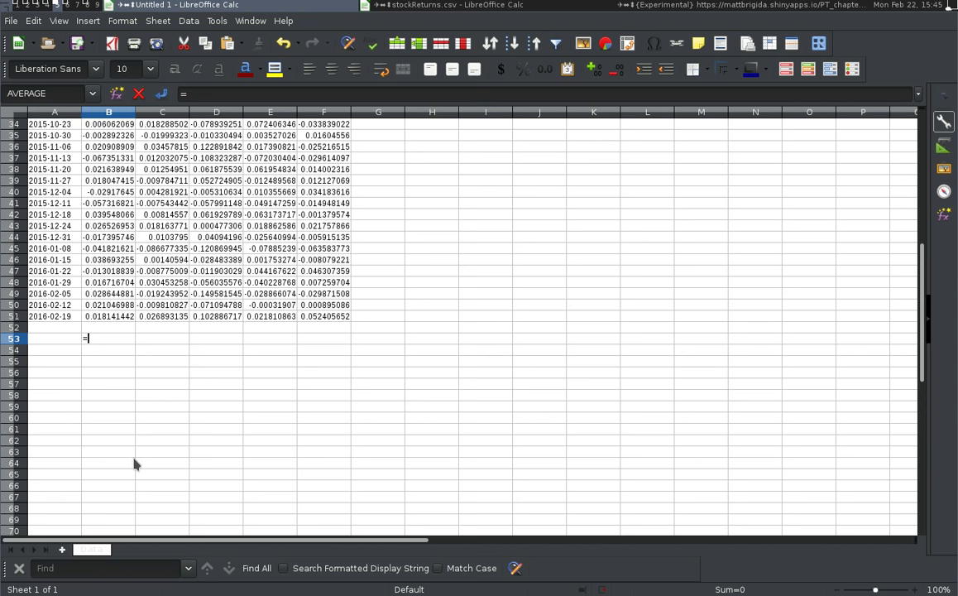
text(average()
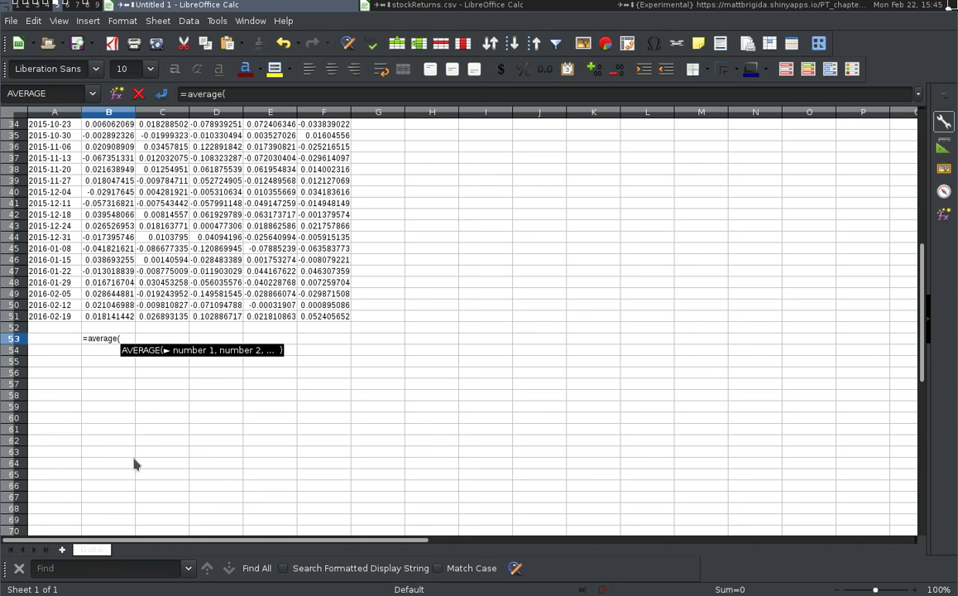
key(ctrl+Up)
key(ctrl+Up)
key(ctrl+shift+Down)
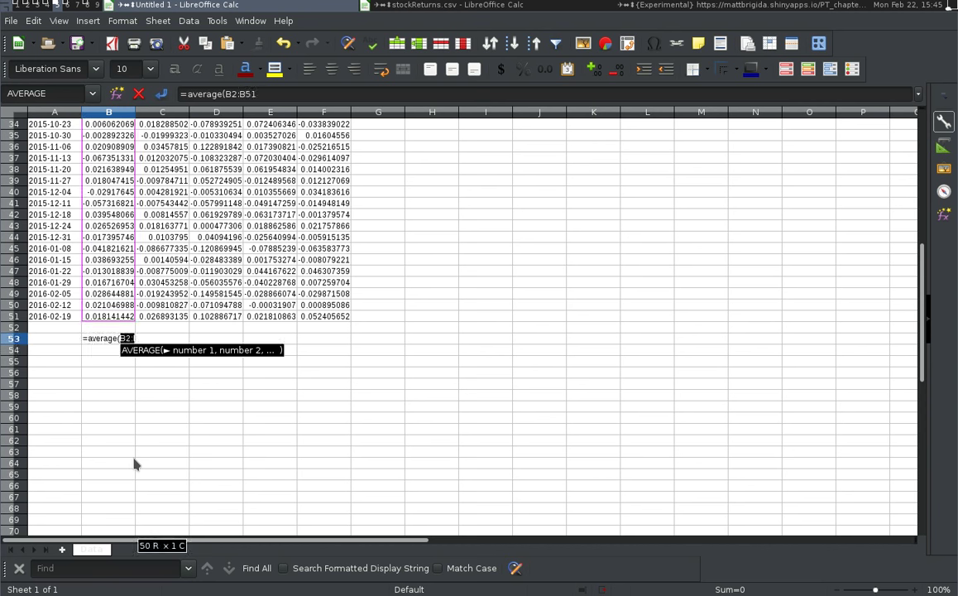
key(Return)
Step: Fill the average formula from B53 across to F53 so every ticker has a mean
key(Up)
key(Up)
key(Up)
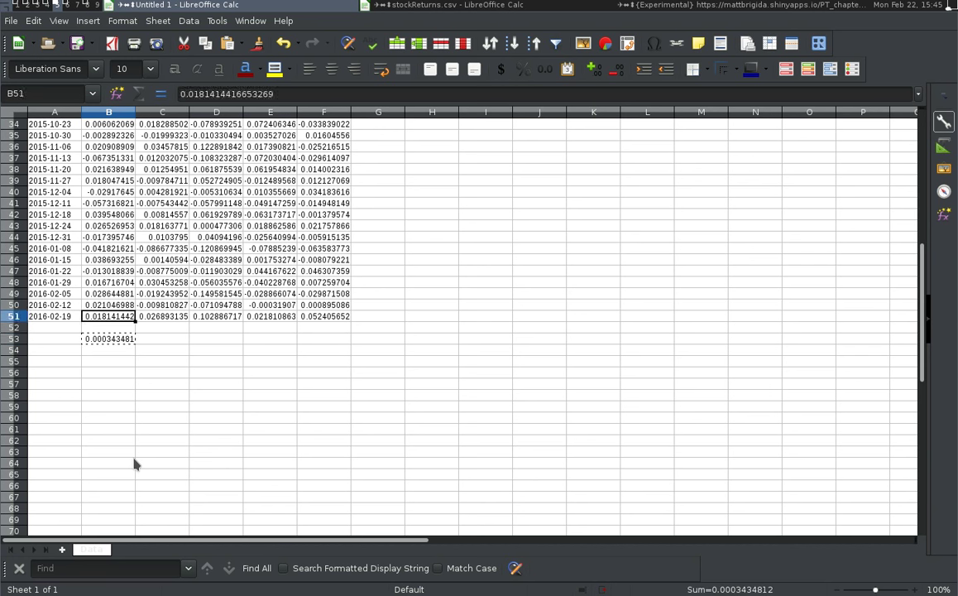
key(ctrl+Right)
key(Down)
key(Down)
key(ctrl+shift+Left)
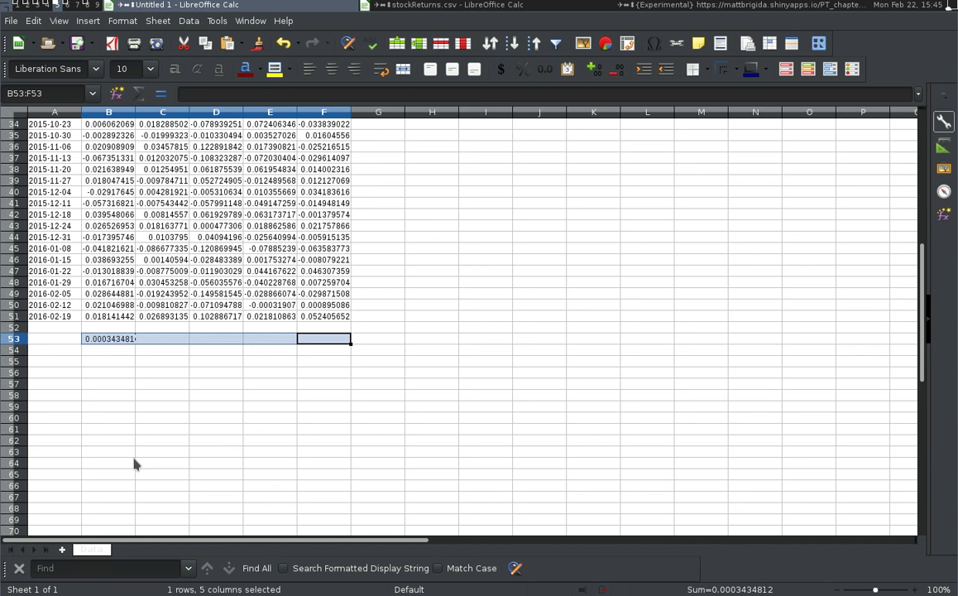
key(ctrl+r)
key(Left)
key(Left)
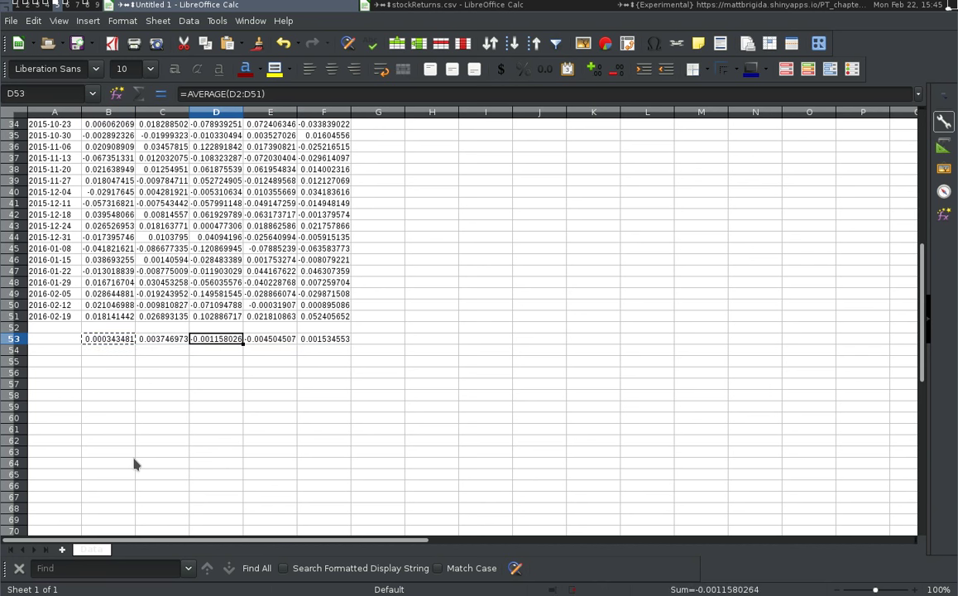
Step: Label the averages row "mean" in A53 and the row below it "annual" in A54
key(Left)
key(Left)
key(ctrl+c)
key(Left)
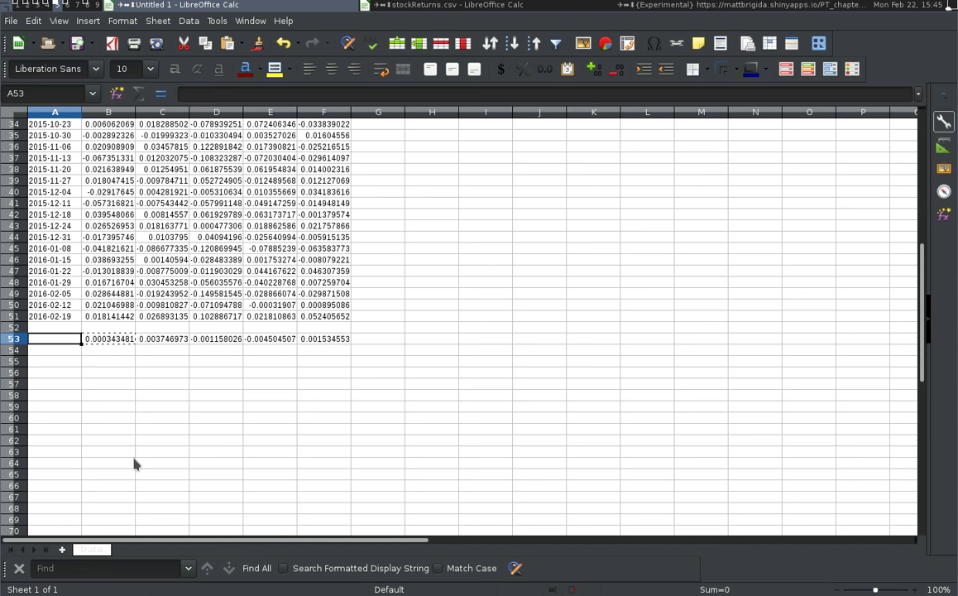
text(aean)
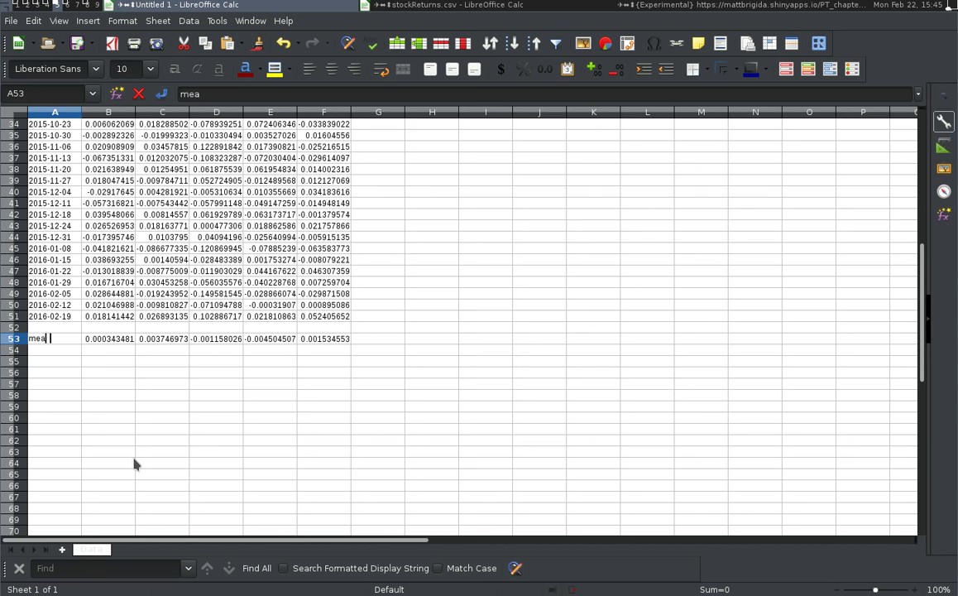
key(Return)
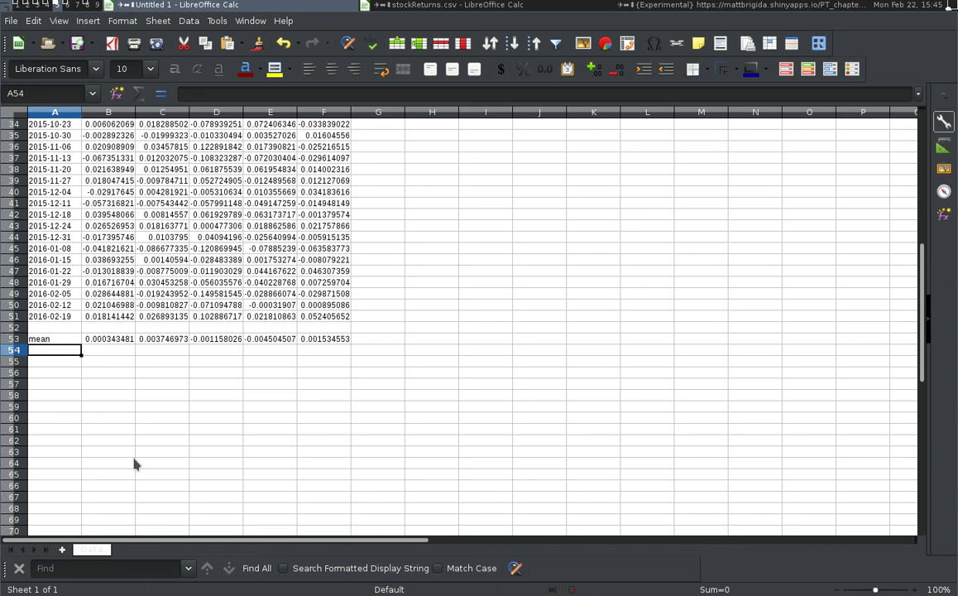
text(annual)
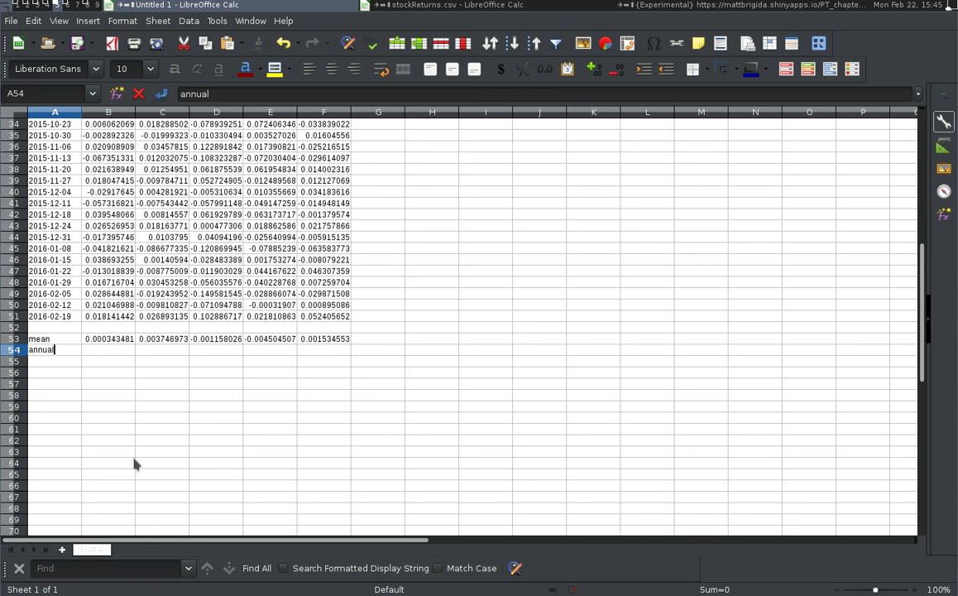
key(Tab)
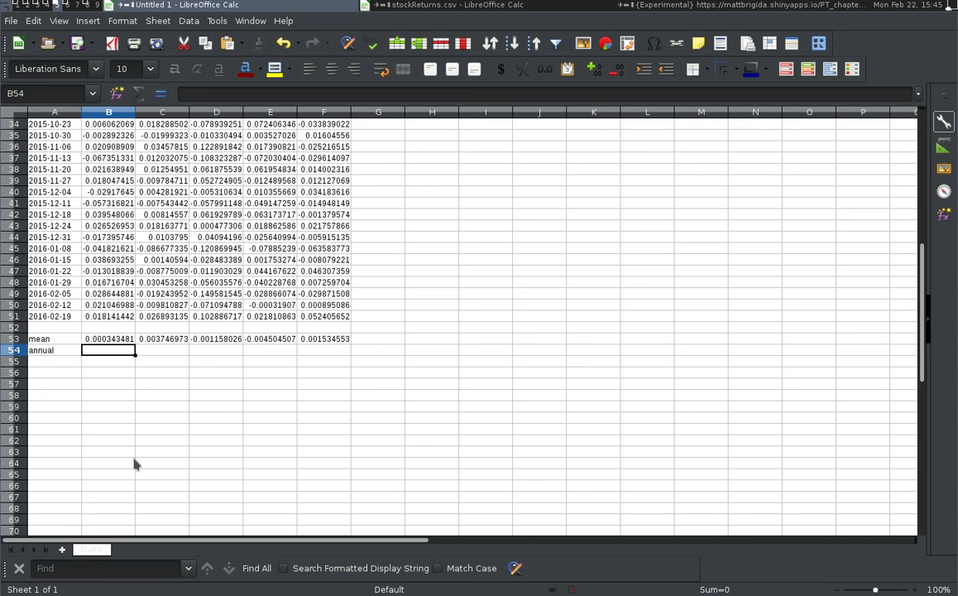
Step: Enter the formula =B53*52 in B54 to annualize XOM's weekly mean return
text(=)
key(Up)
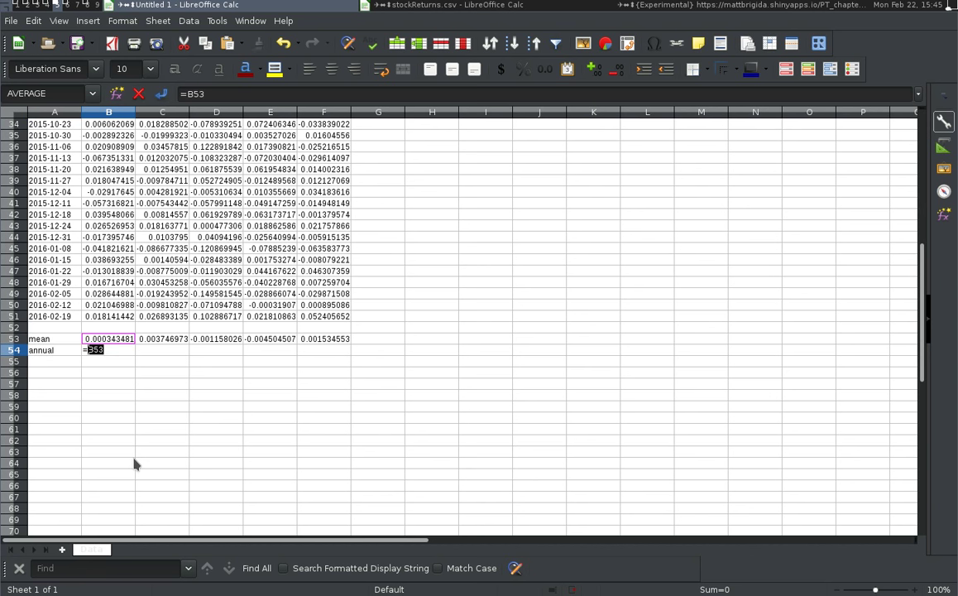
text(852)
key(Return)
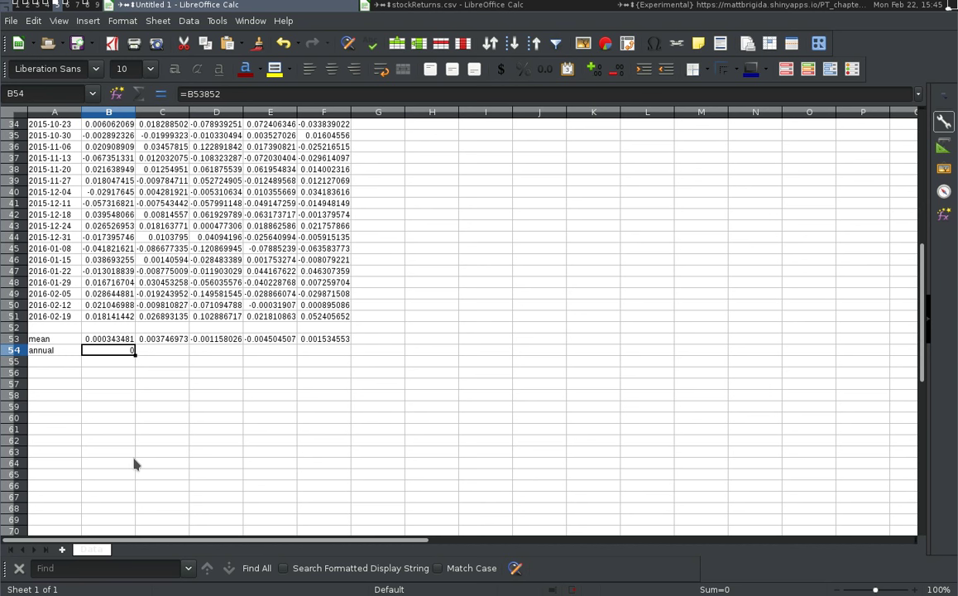
key(F2)
key(BackSpace)
key(BackSpace)
key(BackSpace)
key(BackSpace)
key(BackSpace)
key(BackSpace)
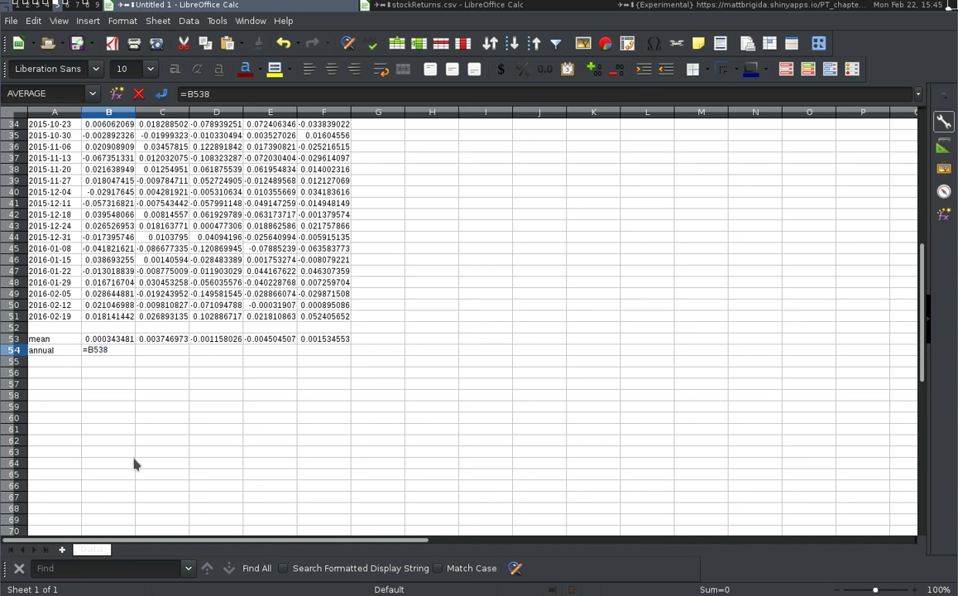
key(Up)
text(*52)
key(Return)
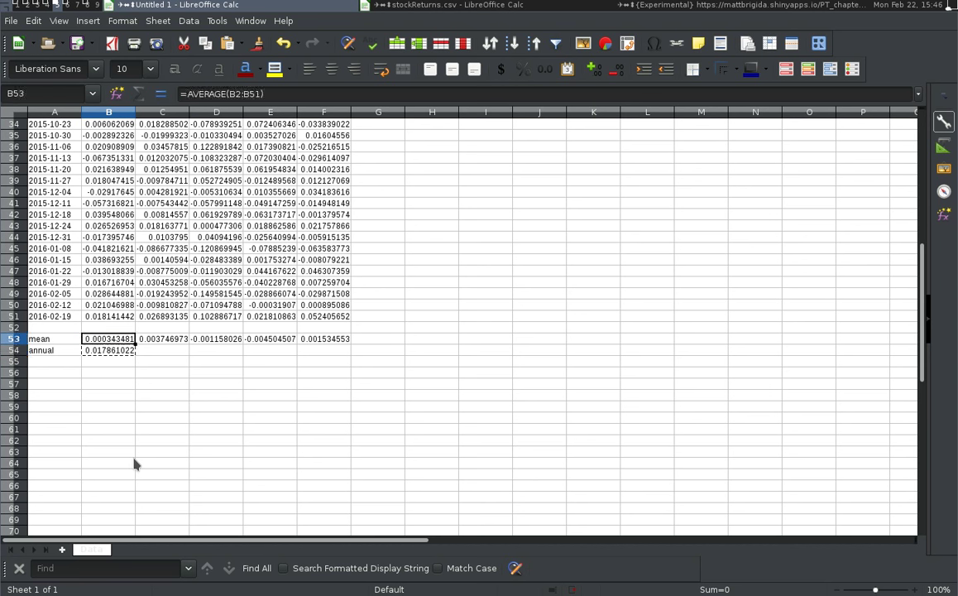
Step: Copy the annualizing formula in B54 across the range B54:F54
key(ctrl+c)
key(Up)
key(ctrl+Right)
key(Down)
key(ctrl+shift+Left)
key(ctrl+v)
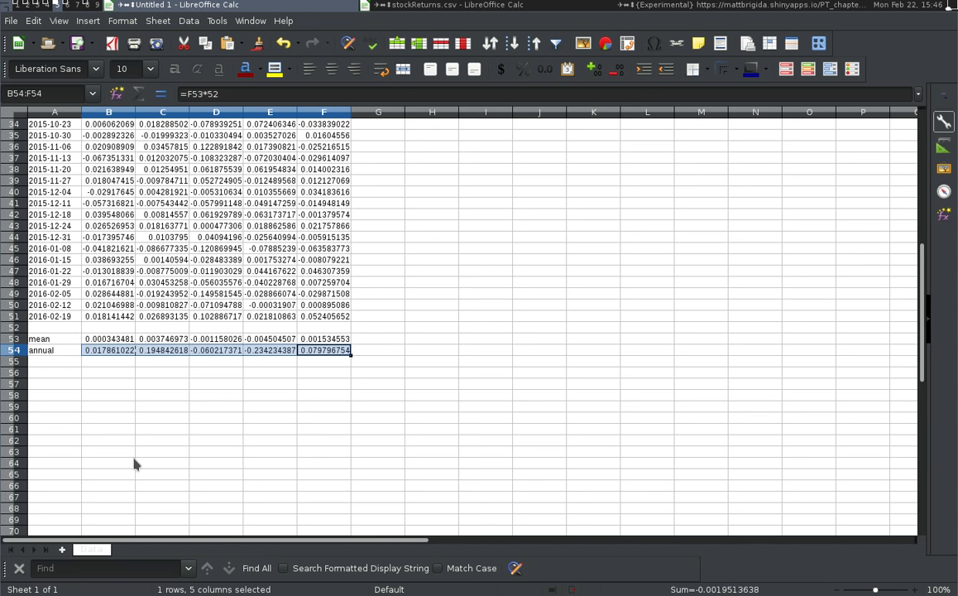
Step: Format the annual returns in B54:F54 as bold percentages
key(Left)
key(Left)
key(Home)
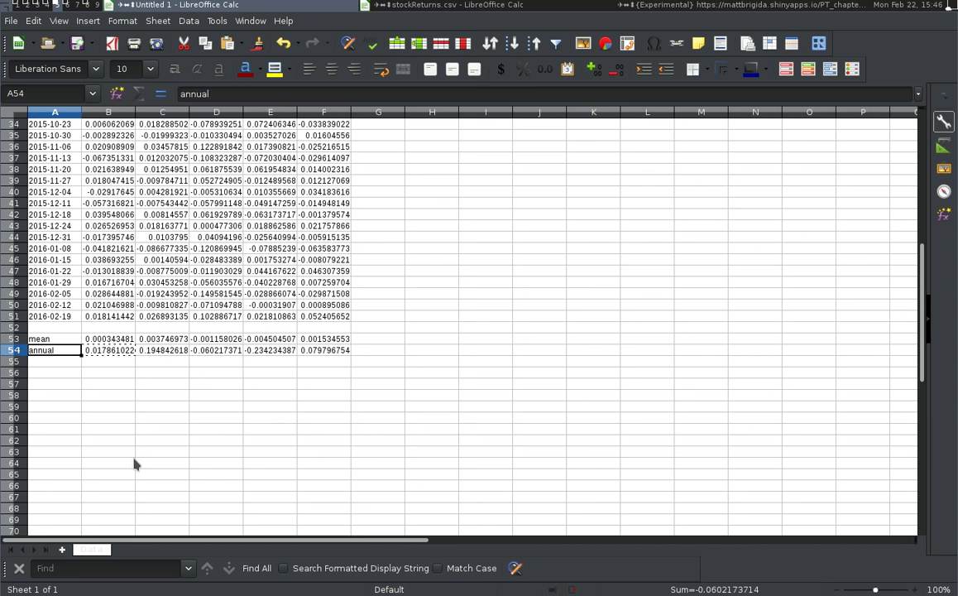
key(Right)
key(ctrl+shift+Right)
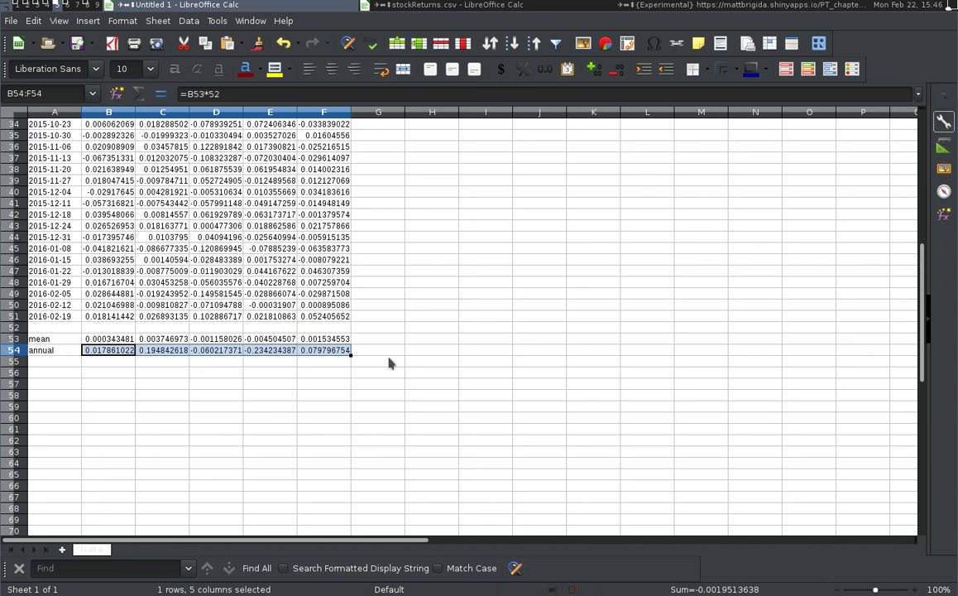
click(522, 69)
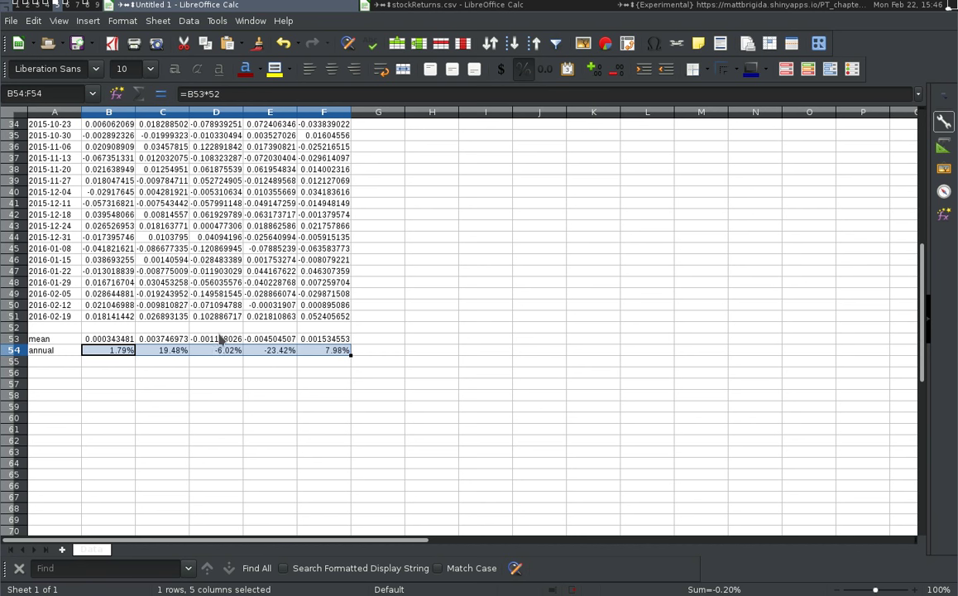
key(ctrl+b)
key(ctrl+c)
click(114, 385)
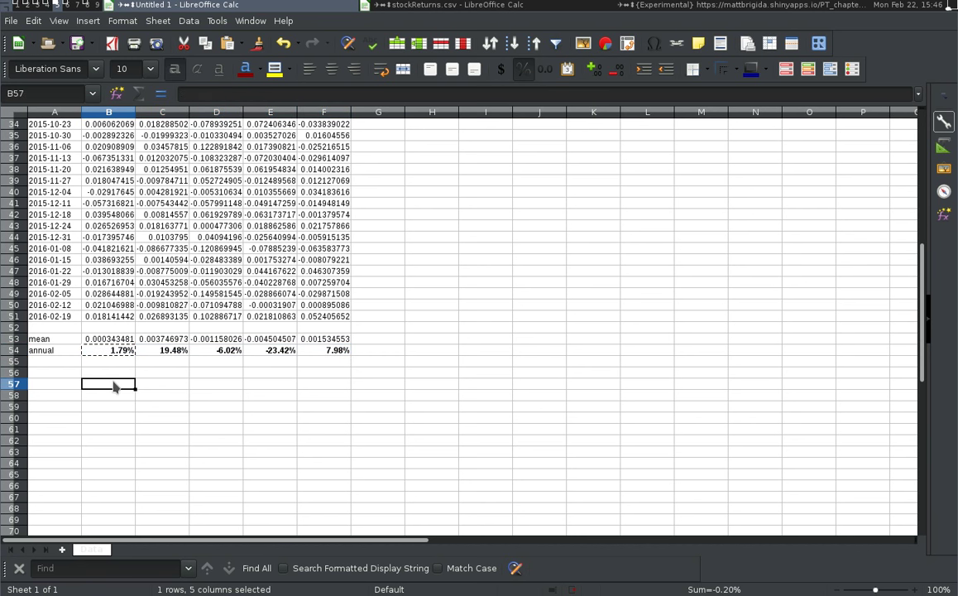
Step: Examine the annual return in column E and match it to its ticker header
key(Right)
key(Right)
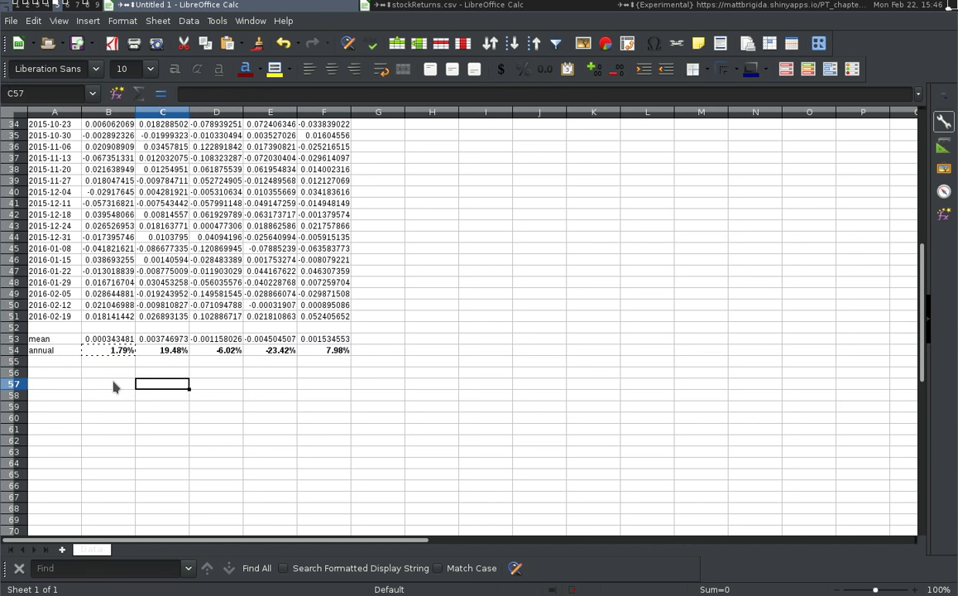
click(114, 386)
key(Right)
key(Right)
key(Right)
key(Up)
key(Up)
key(Up)
key(Up)
key(Up)
key(Up)
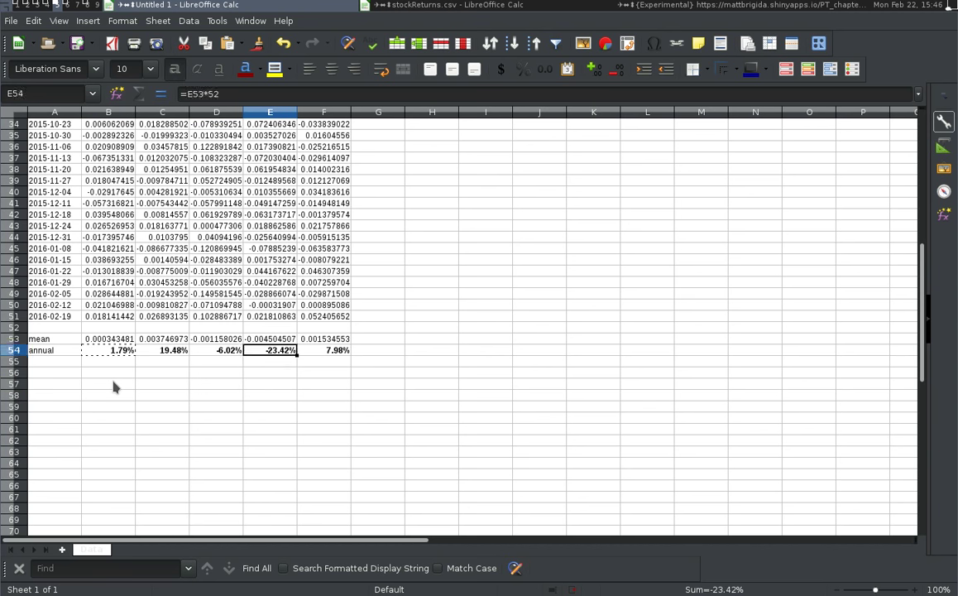
key(ctrl+Up)
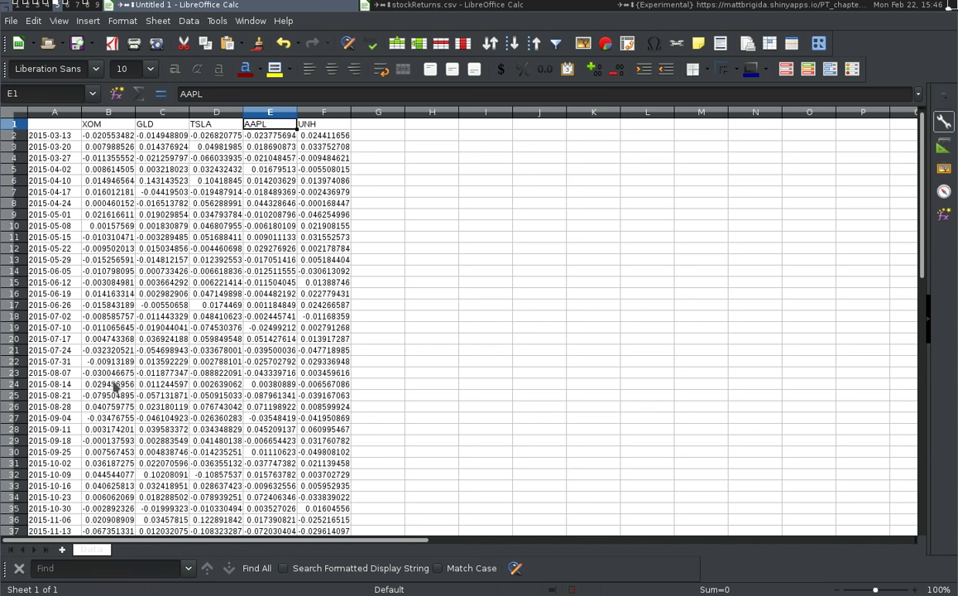
key(ctrl+Down)
key(Down)
key(Down)
key(Down)
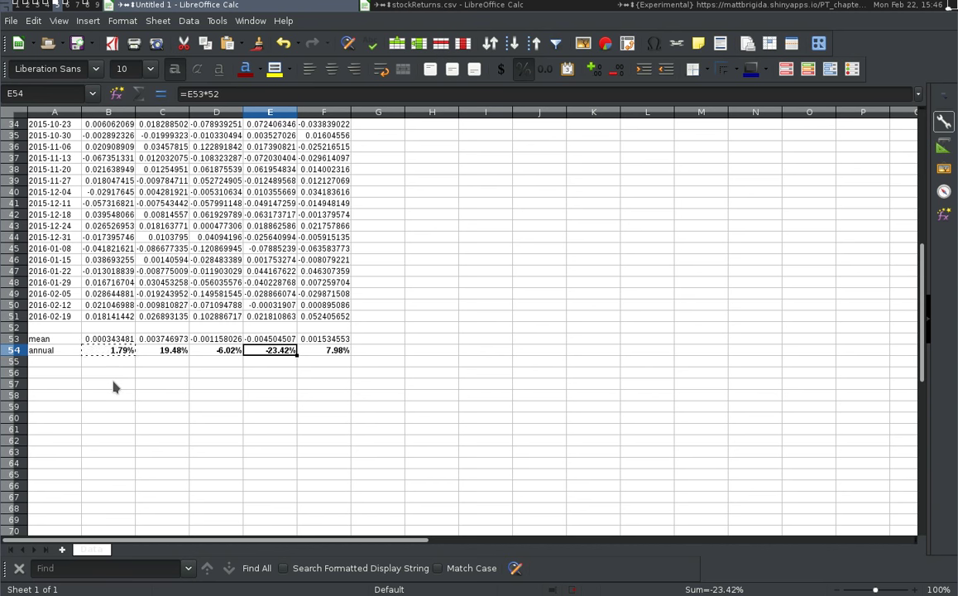
key(Down)
key(Down)
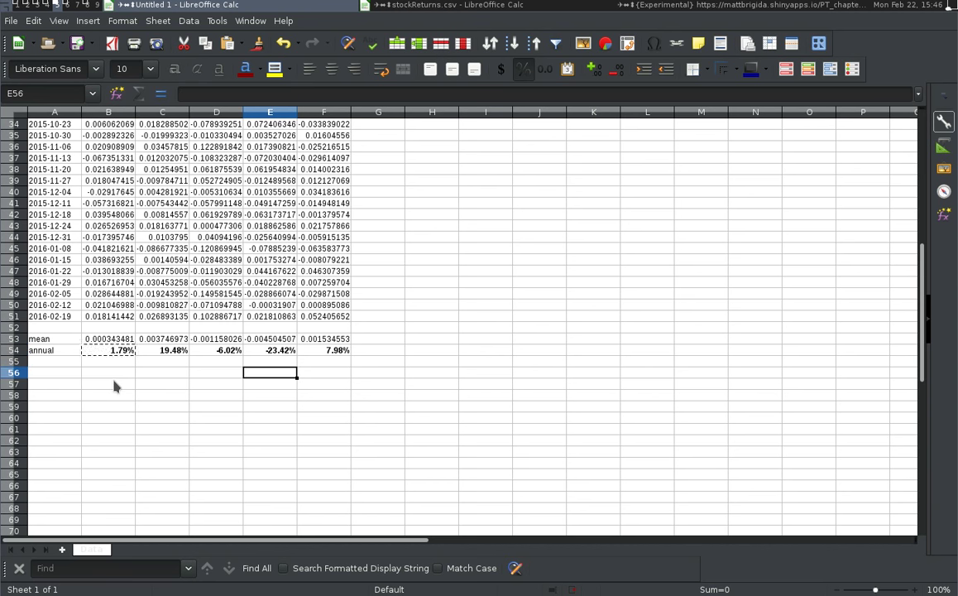
key(Up)
key(Up)
key(Up)
key(ctrl+Up)
key(ctrl+Up)
key(ctrl+Down)
key(ctrl+Down)
Step: Enter the formula =-1*E54 in E56 to reverse the sign of AAPL's annual return
key(Down)
key(Down)
key(Down)
text(=)
key(Up)
key(Up)
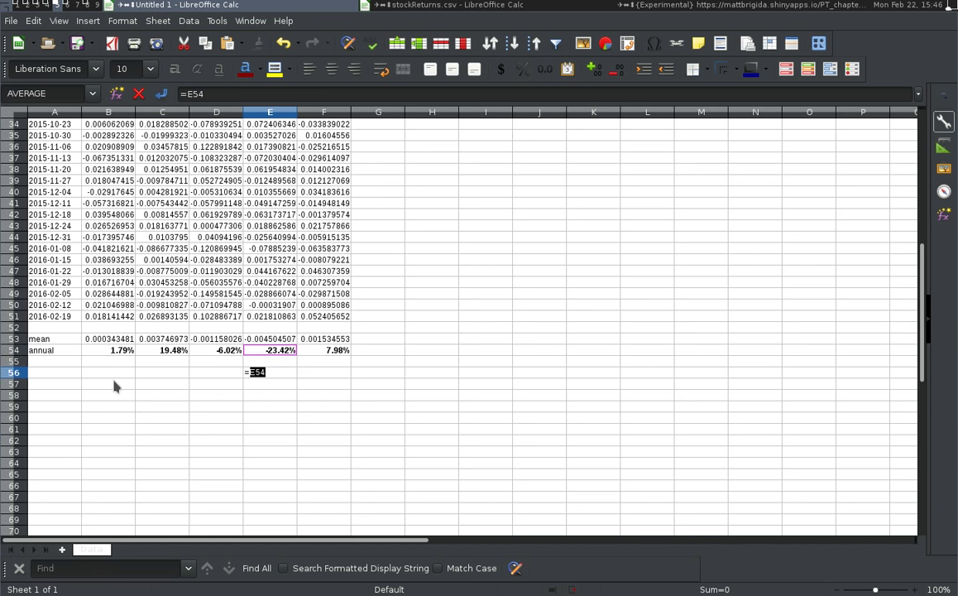
key(BackSpace)
key(BackSpace)
key(BackSpace)
text(-1*)
key(Up)
key(Up)
key(Up)
key(Down)
key(Return)
Step: Format the reversed AAPL return in E56 as a bold percentage
key(Up)
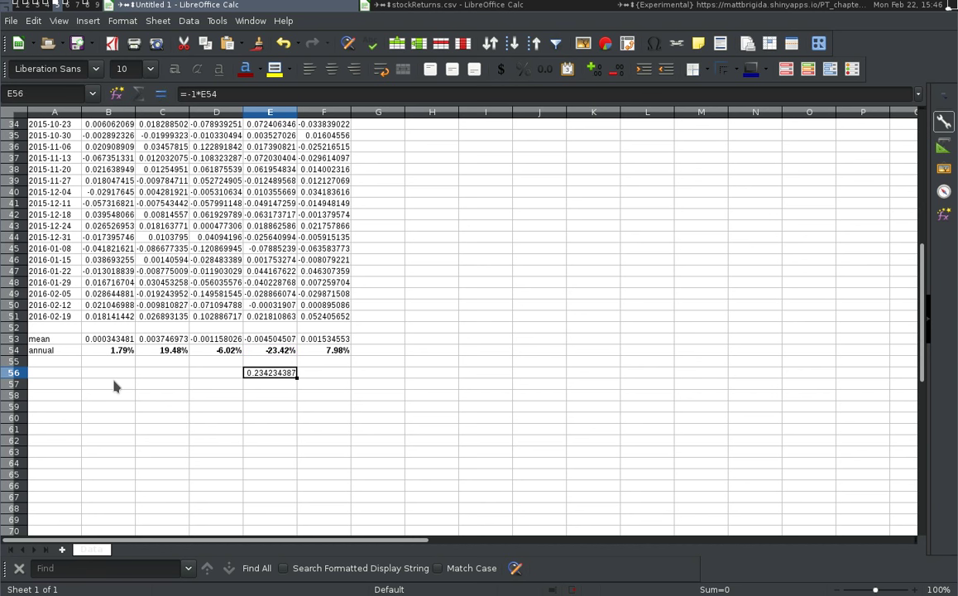
key(ctrl+b)
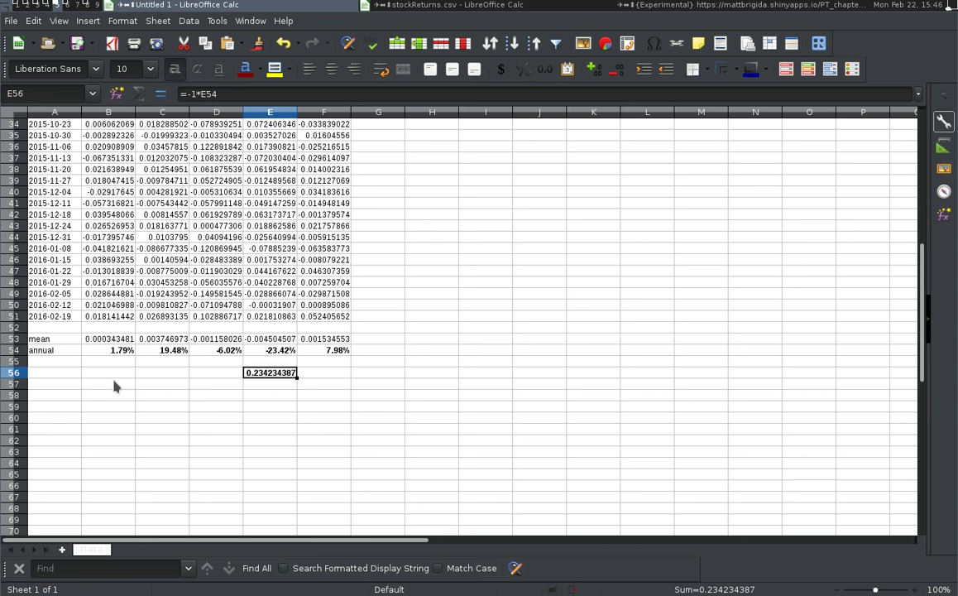
click(523, 69)
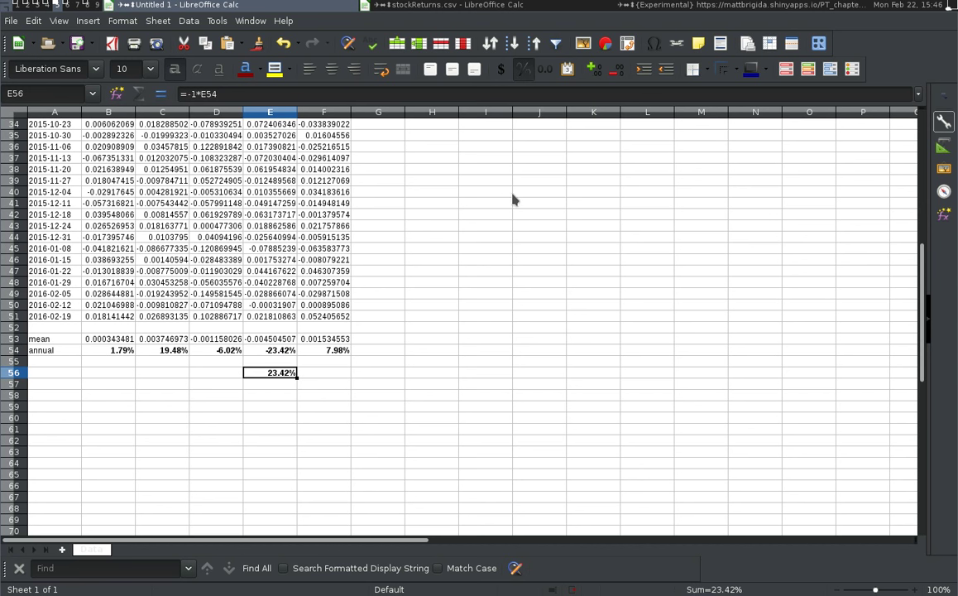
Step: Examine the annual return in column D and match it to its ticker header
key(Left)
key(Left)
key(Right)
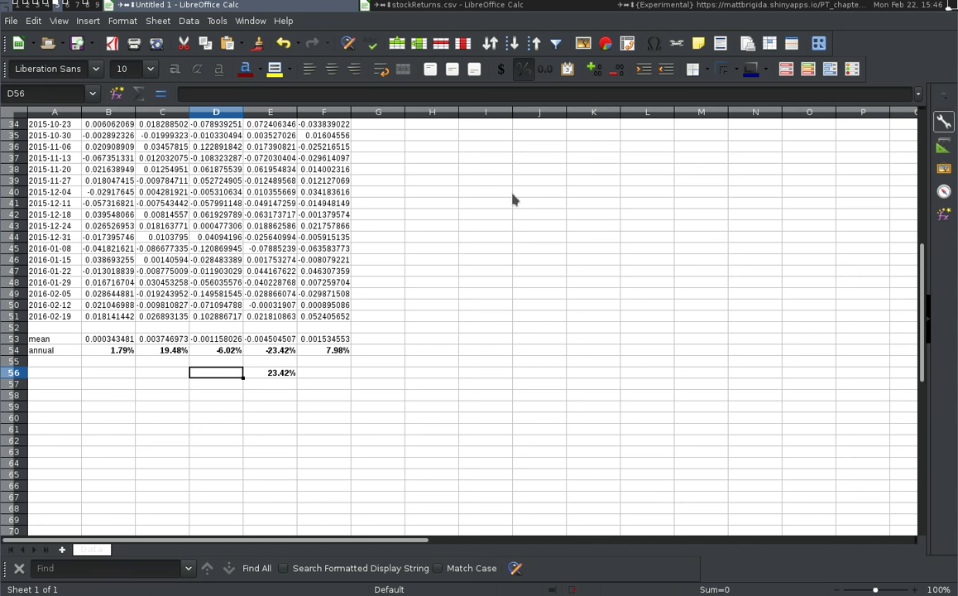
key(Up)
key(Up)
key(Up)
key(Up)
key(Up)
key(ctrl+Up)
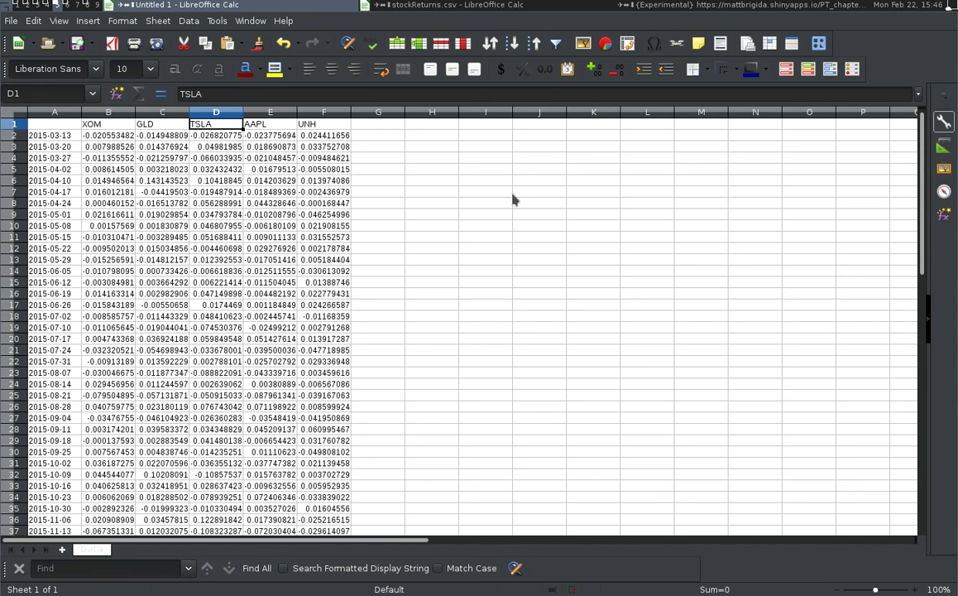
key(ctrl+Down)
key(Left)
key(Down)
key(Down)
key(Down)
key(Right)
key(Down)
key(Down)
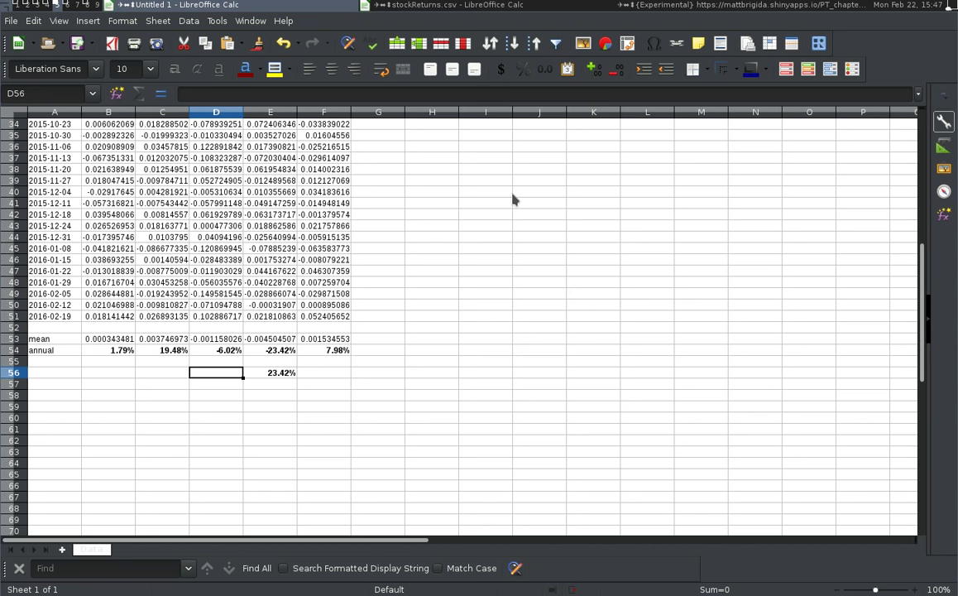
Step: Enter 0.2 in D56 as TSLA's expected return
text(20)
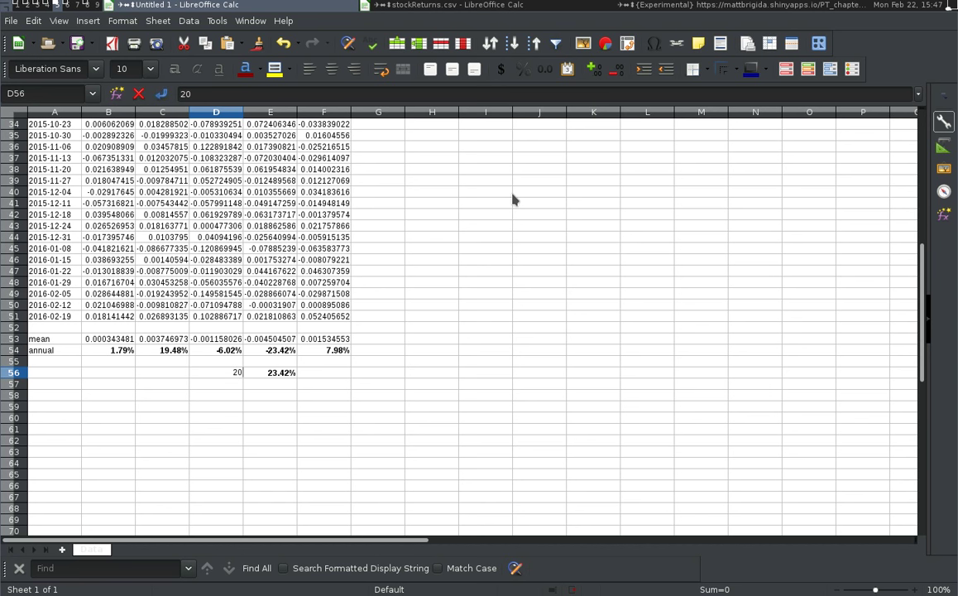
key(Return)
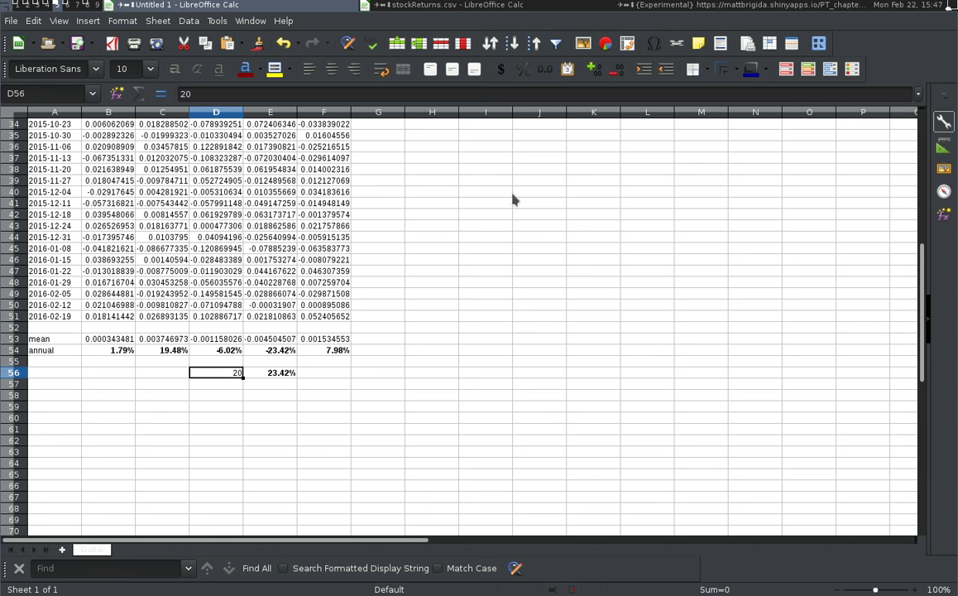
text(.2)
key(Return)
key(Up)
Step: Check the ticker header of column C and enter 0.15 in C56 as GLD's expected return
key(Left)
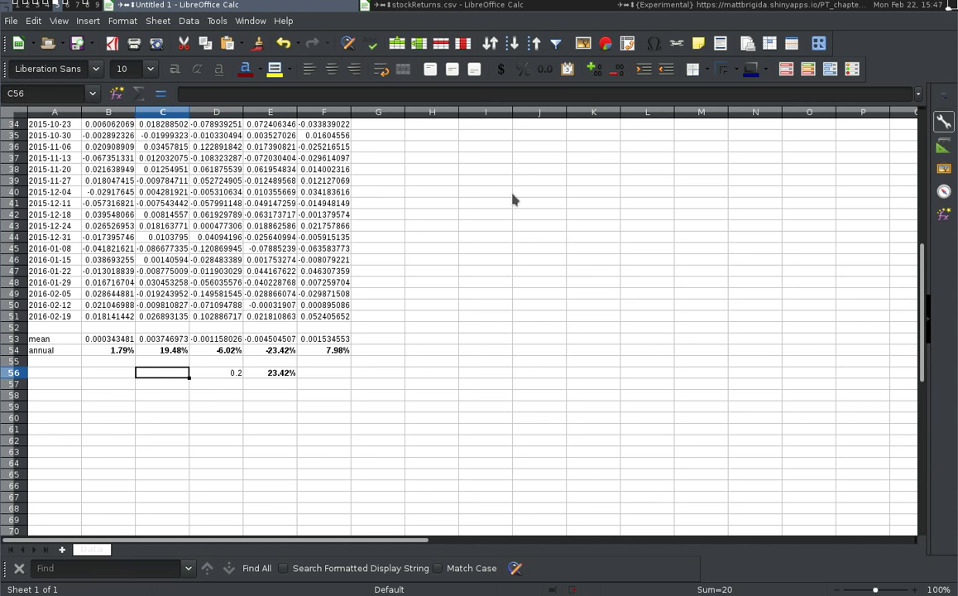
key(Up)
key(Up)
key(Up)
key(ctrl+Up)
key(ctrl+Up)
key(ctrl+Down)
key(Down)
key(Down)
key(Down)
key(Down)
key(Down)
text(.145)
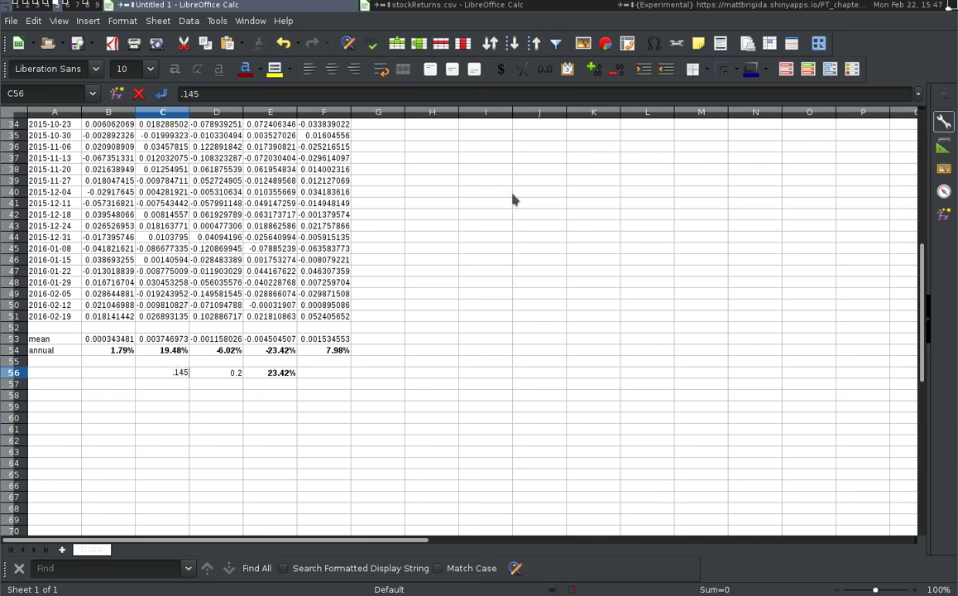
key(BackSpace)
key(BackSpace)
text(5)
key(Return)
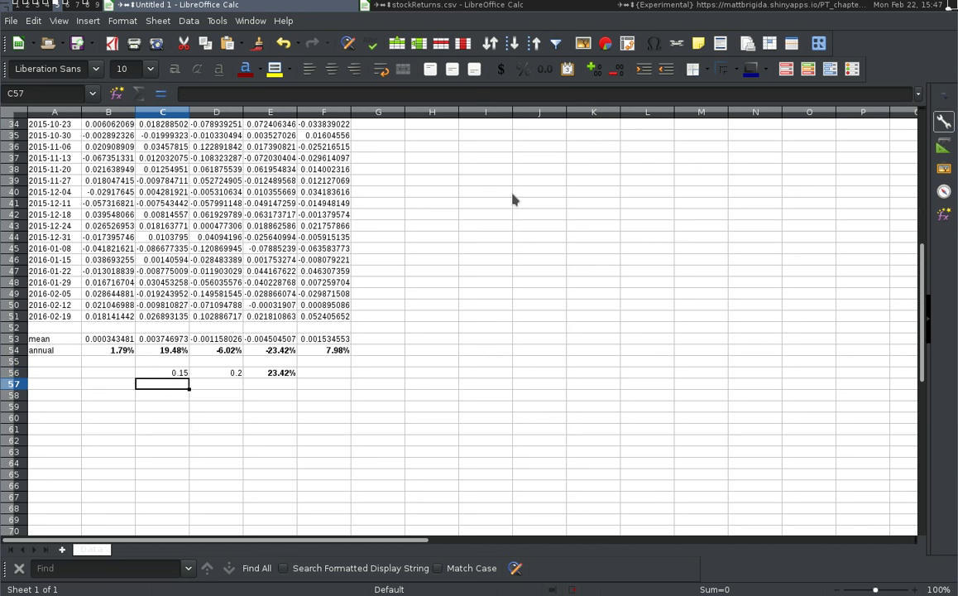
Step: Check the ticker header of column B and enter =B54 in B56 as XOM's expected return
key(Left)
key(Up)
key(ctrl+Up)
key(ctrl+Up)
key(ctrl+Up)
key(ctrl+Up)
key(ctrl+Right)
key(ctrl+Left)
key(ctrl+Down)
key(Down)
key(Down)
key(Down)
key(Down)
key(Down)
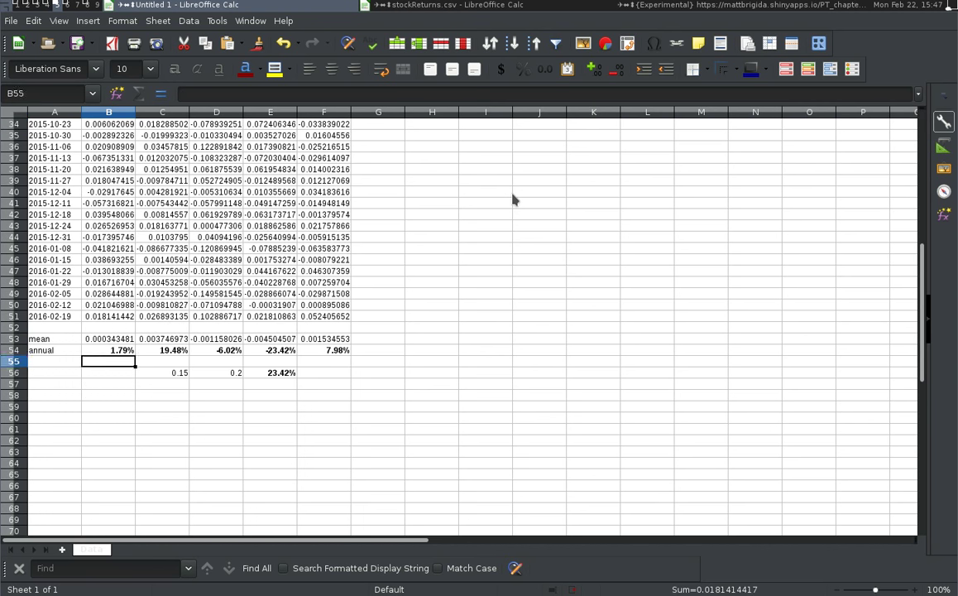
text(=)
key(Up)
key(Up)
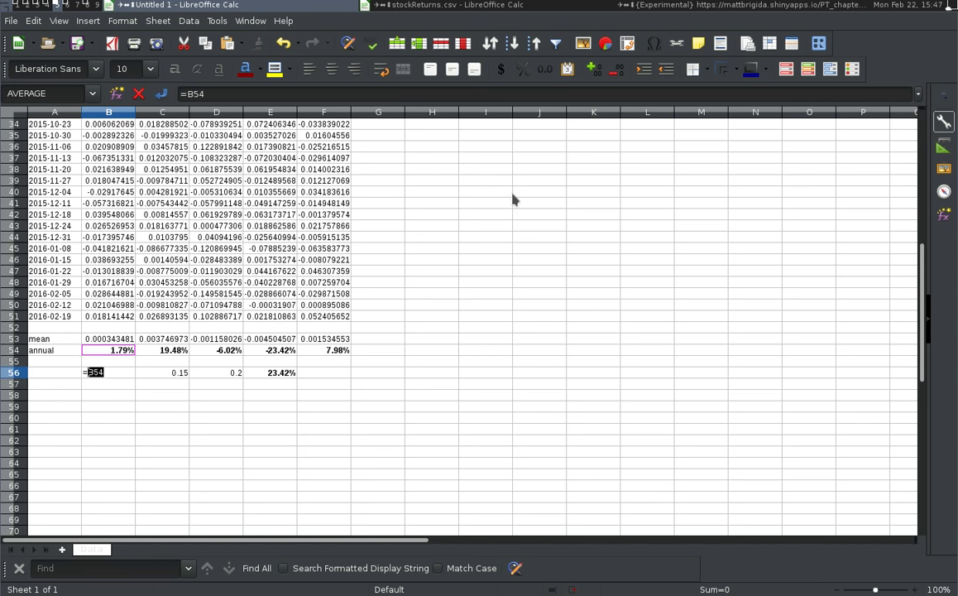
key(Return)
Step: Enter =F54 in F56 to reuse UNH's annual return as its expected return
key(Right)
key(Right)
key(Right)
key(ctrl+Right)
key(ctrl+Left)
key(Right)
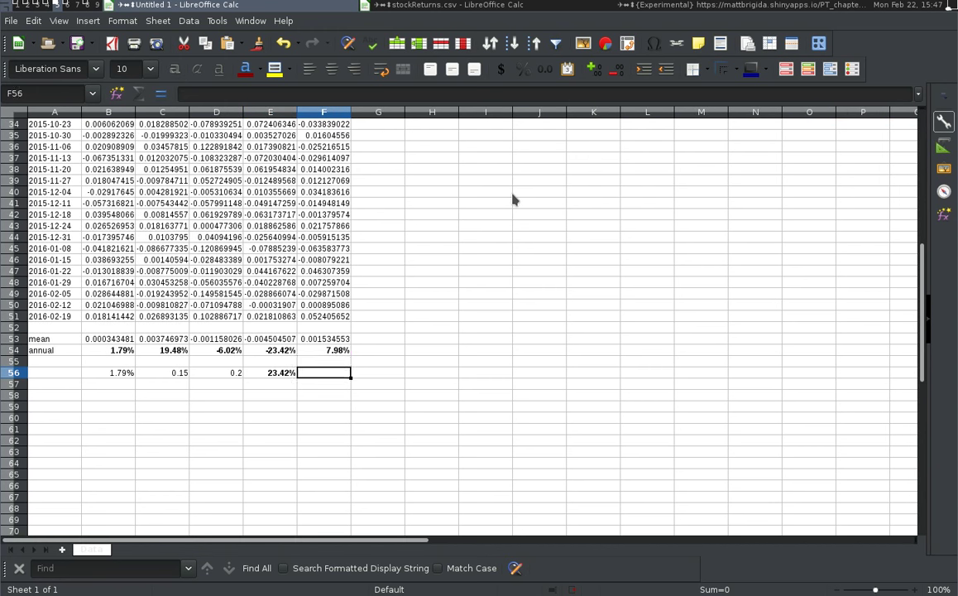
text(=)
key(Up)
key(Up)
key(Return)
Step: Format the expected returns in B56:F56 as bold percentages
key(Up)
key(ctrl+Left)
key(shift+ctrl+Right)
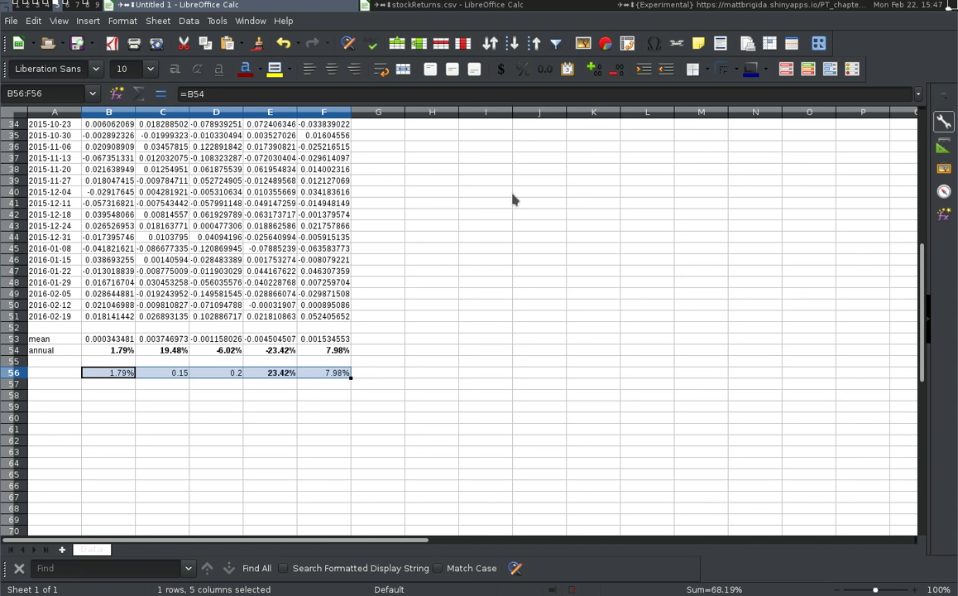
key(ctrl+shift+5)
key(ctrl+b)
click(409, 317)
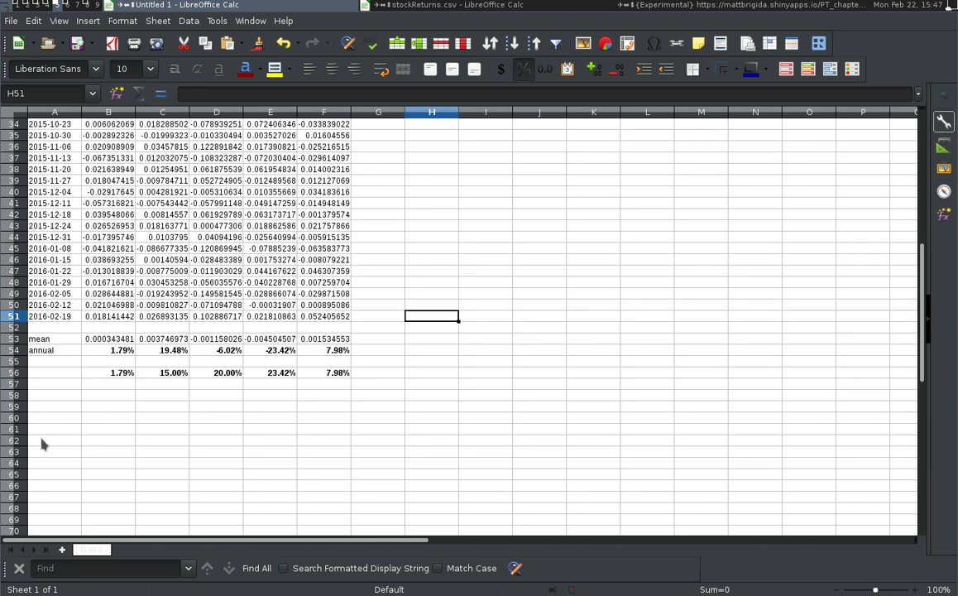
Step: Label the expected return row E(R) in A56
click(43, 376)
text(E(R))
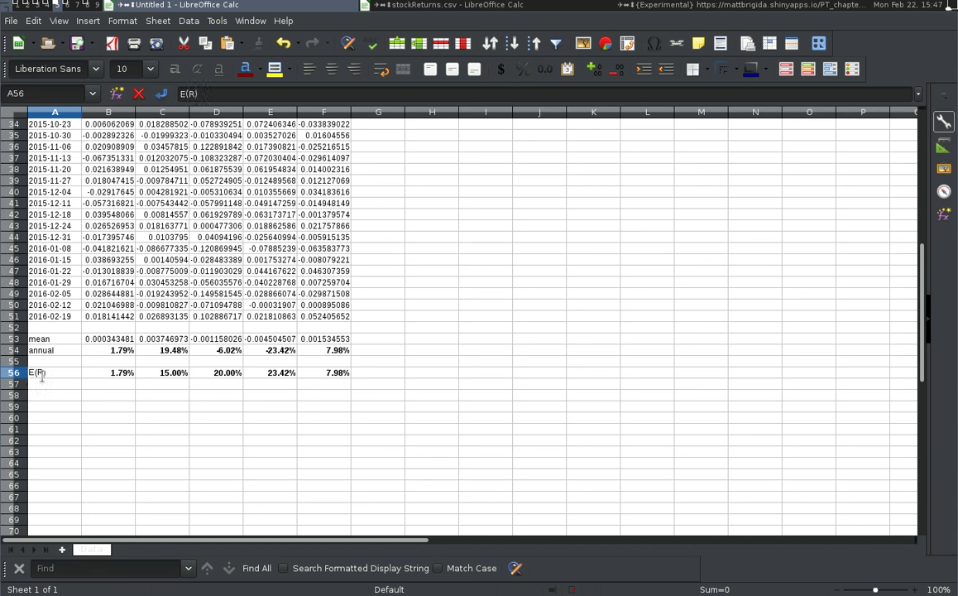
key(Return)
Step: Examine the ticker headers in row 1 against the expected returns in row 56
key(Right)
key(Up)
key(Up)
key(Up)
key(Up)
key(Up)
key(Up)
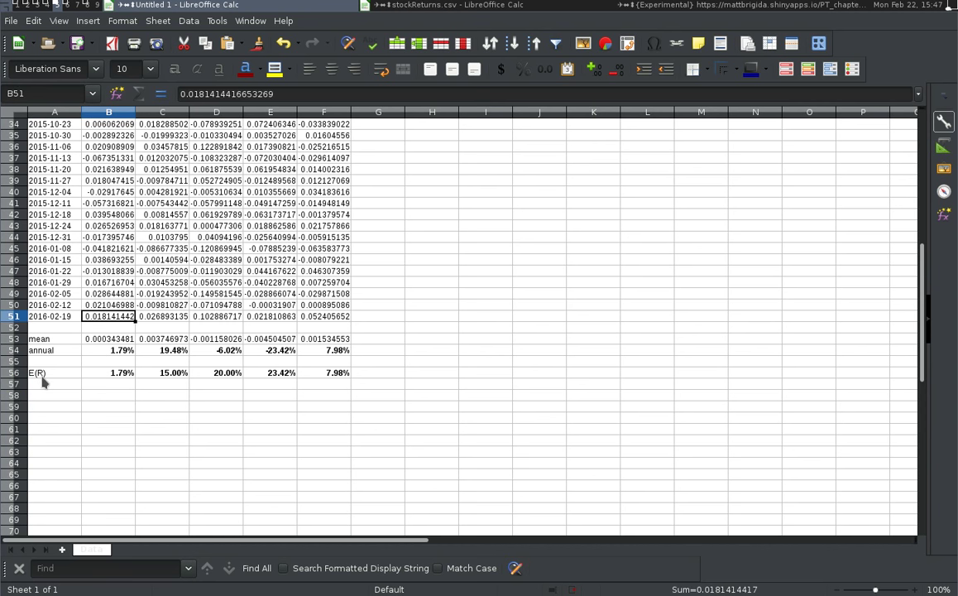
key(ctrl+Up)
key(Right)
key(Right)
key(Right)
key(Right)
key(Right)
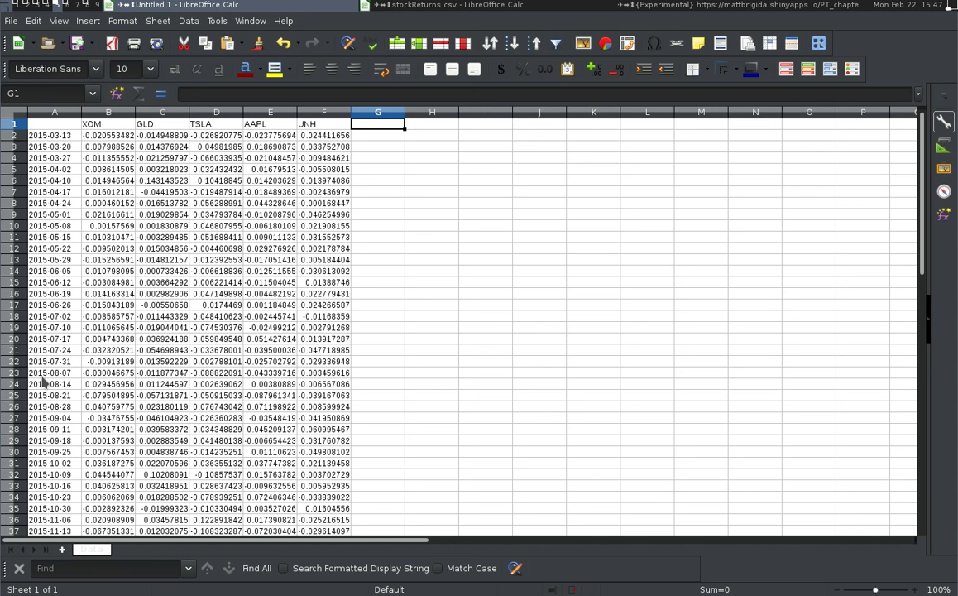
key(Left)
key(ctrl+Down)
key(Down)
key(Down)
key(Down)
key(Down)
key(Down)
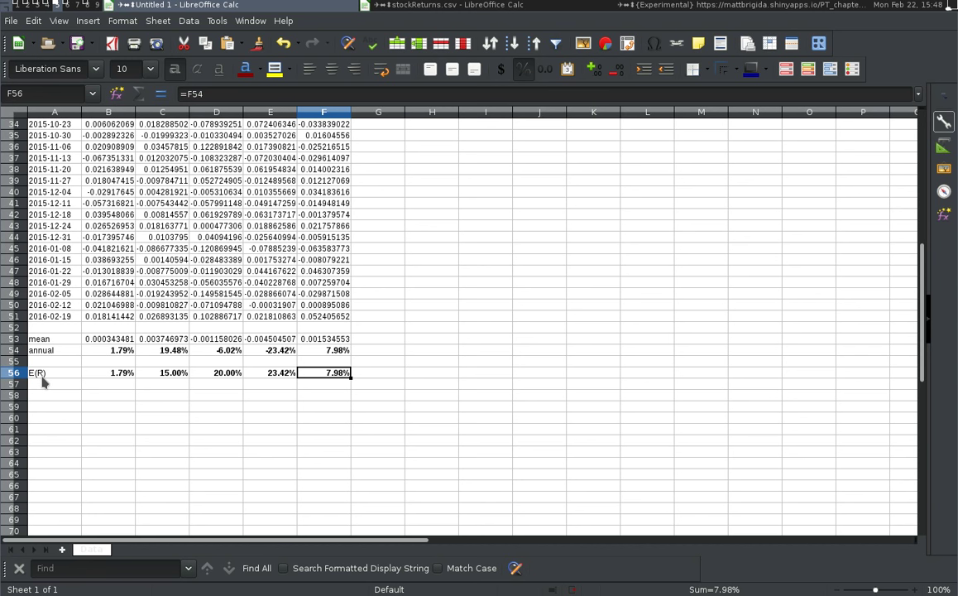
Step: Examine UNH's column from its header down to its mean, annual and expected returns
key(ctrl+Up)
key(ctrl+Up)
key(ctrl+Up)
key(ctrl+Up)
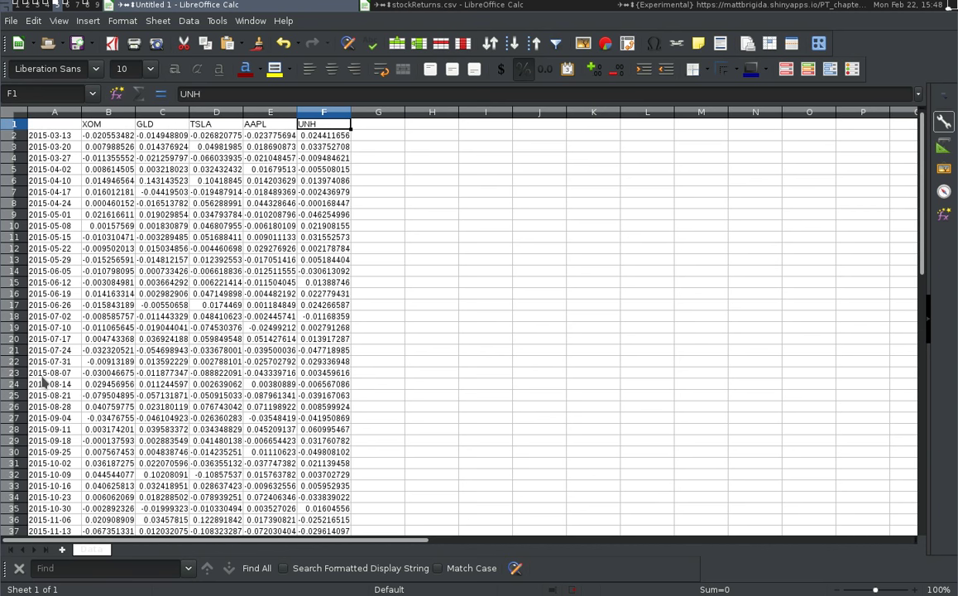
key(ctrl+Down)
key(ctrl+Down)
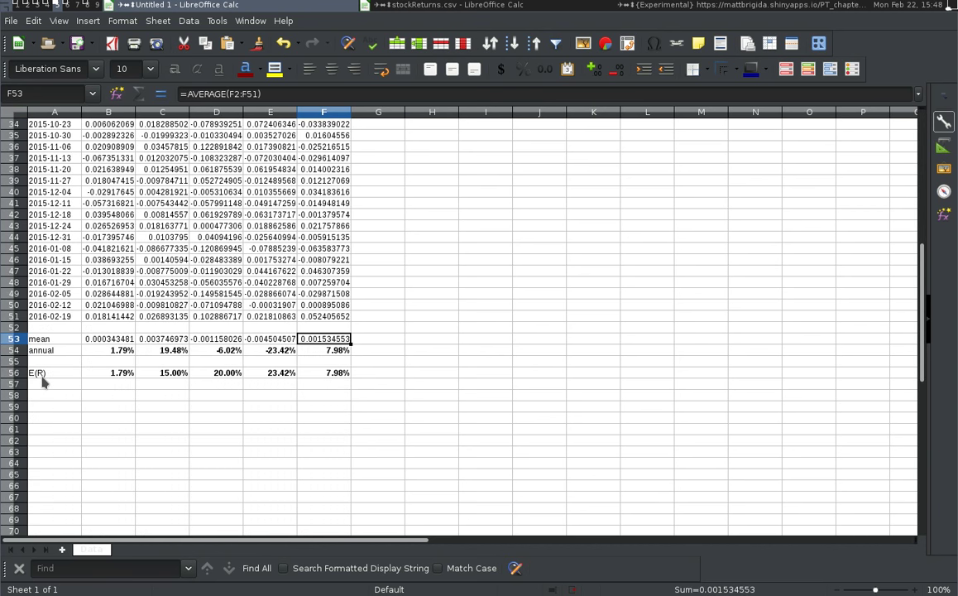
key(Down)
key(Down)
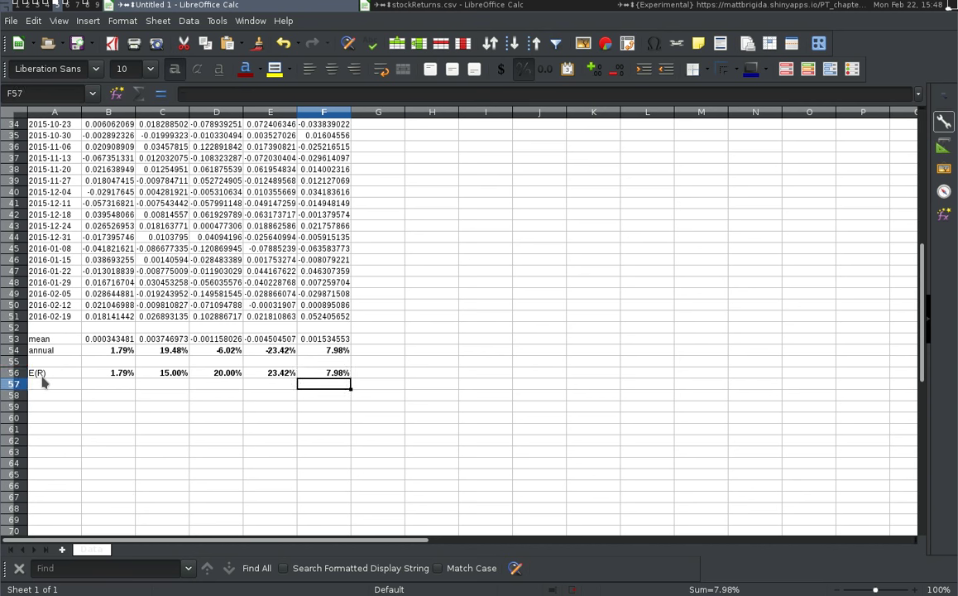
key(Up)
key(Up)
key(Up)
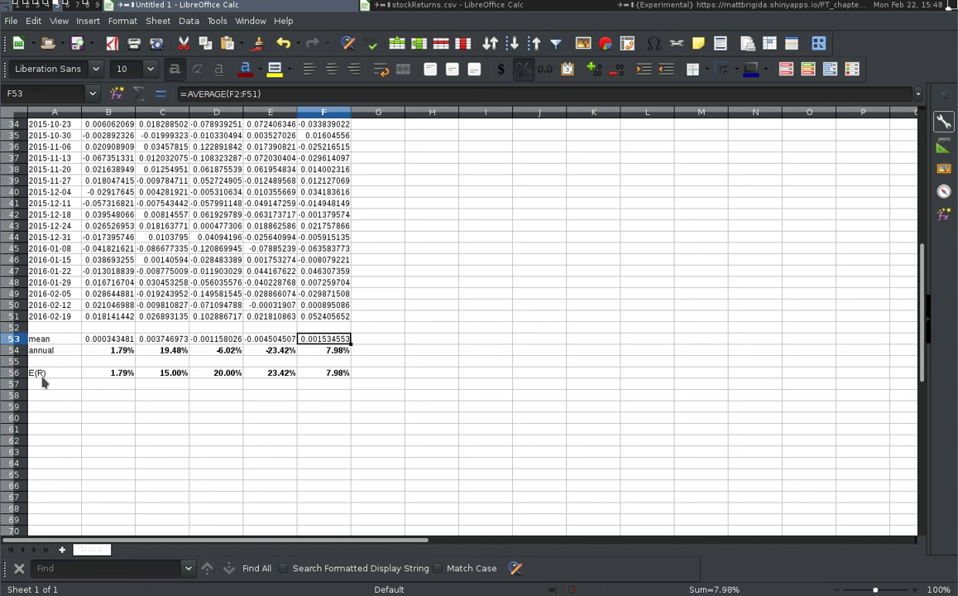
key(Down)
key(Down)
key(Down)
key(Up)
key(Up)
key(Up)
key(Up)
key(Up)
scroll(43, 381, up, 10)
key(ctrl+Up)
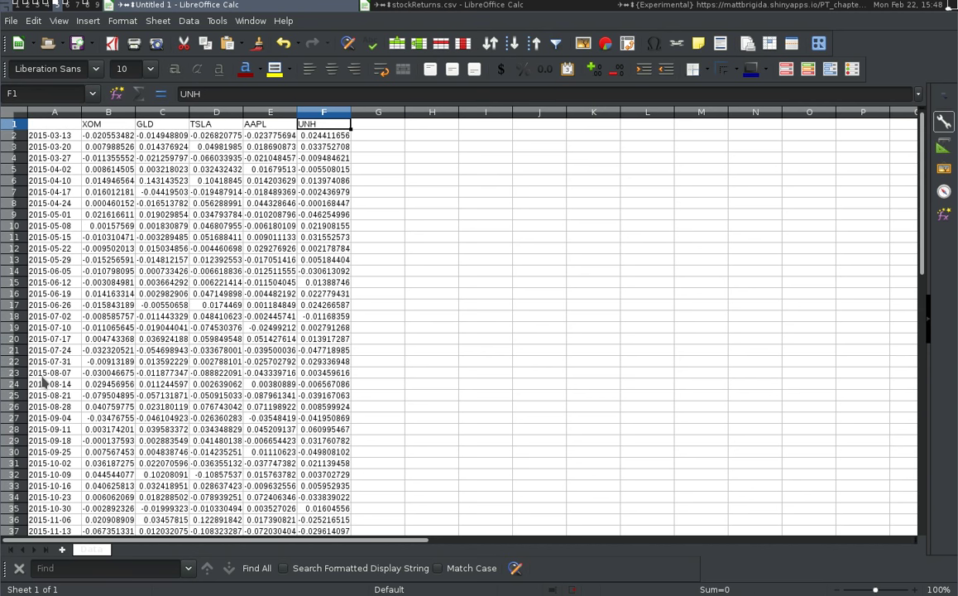
key(Right)
key(Right)
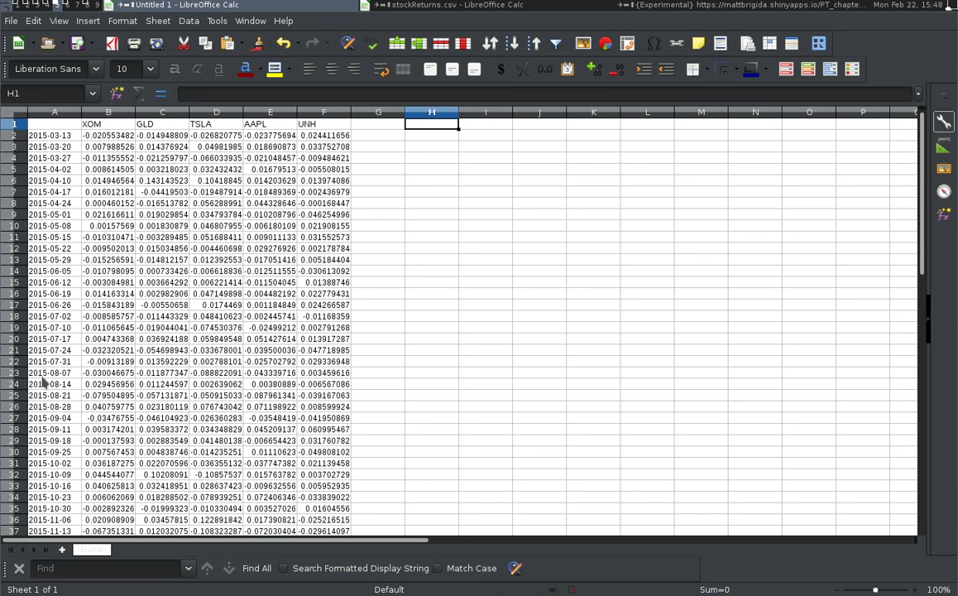
key(Down)
key(Down)
key(Down)
key(Right)
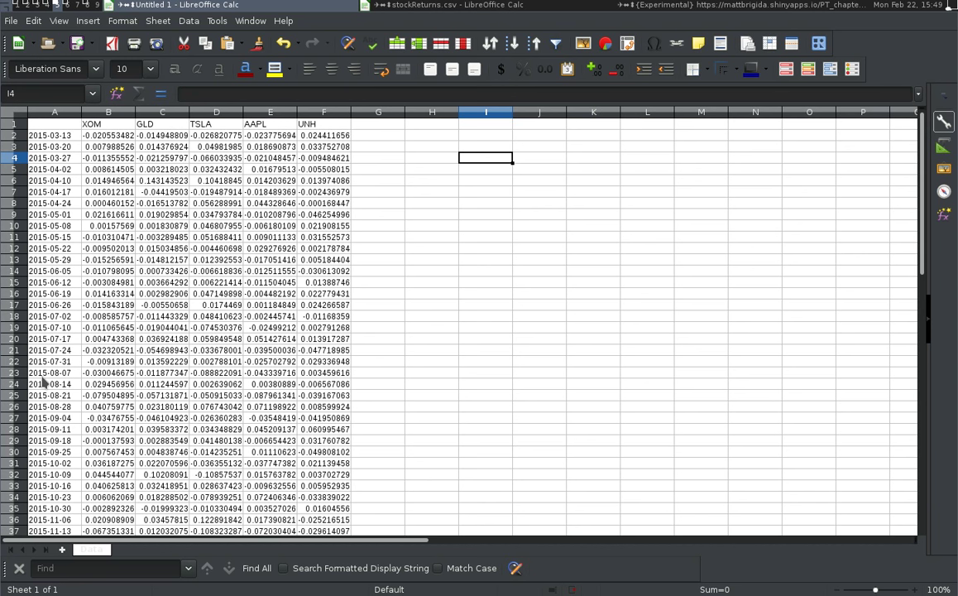
Step: Select the five tickers' headers and weekly returns in B1:F51
key(ctrl+Left)
key(ctrl+Left)
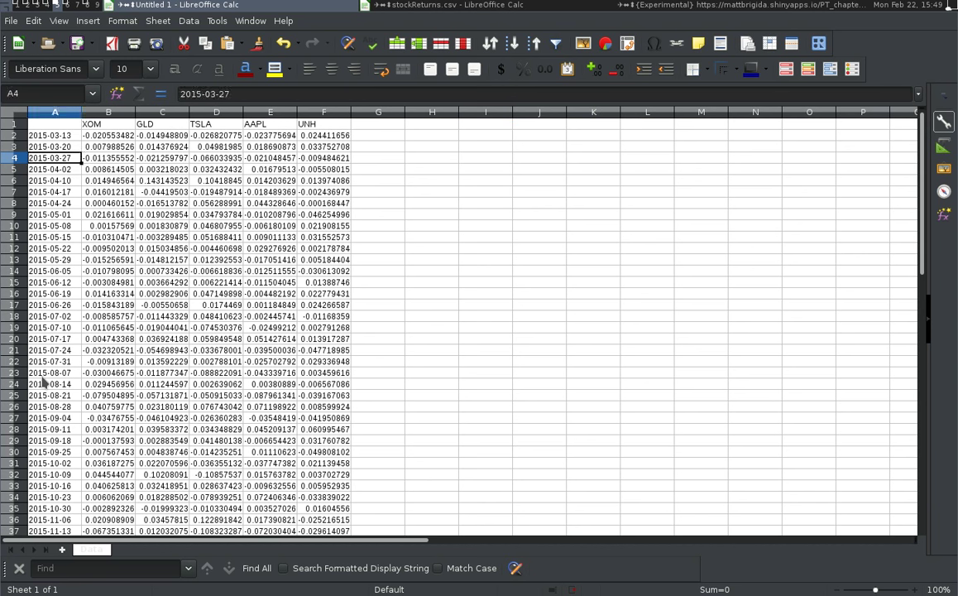
key(Right)
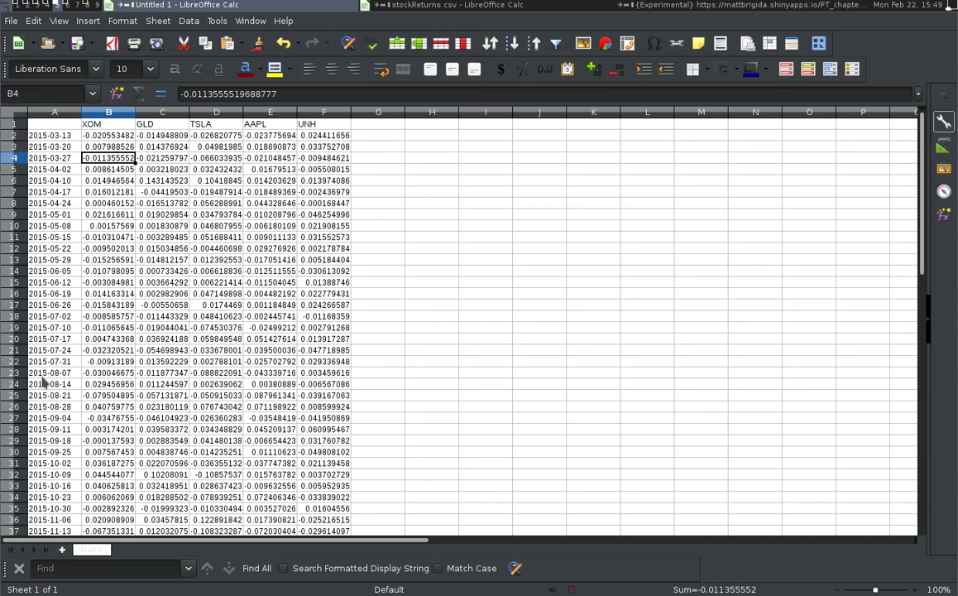
key(Up)
key(Up)
key(Up)
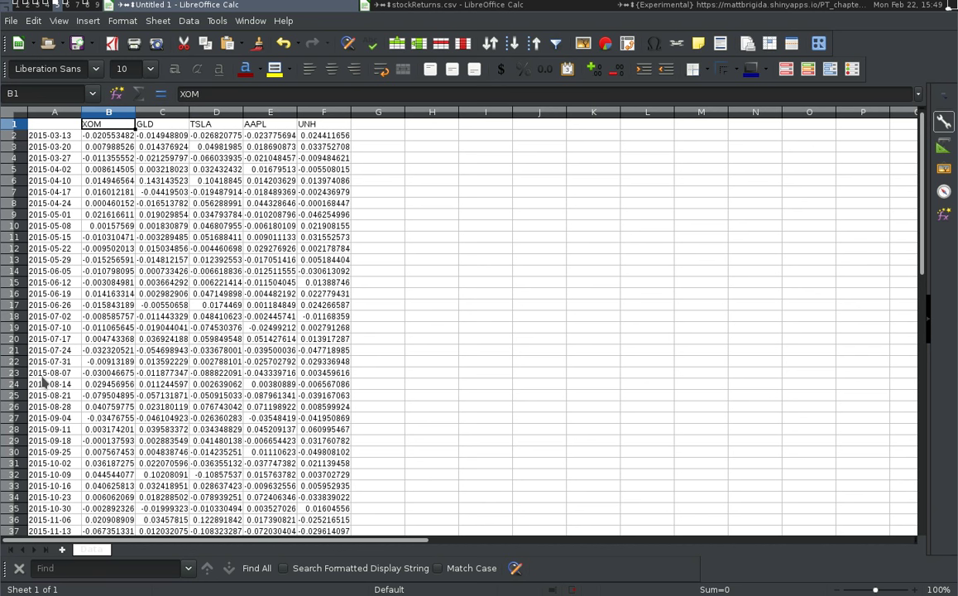
key(ctrl+shift+Right)
key(ctrl+c)
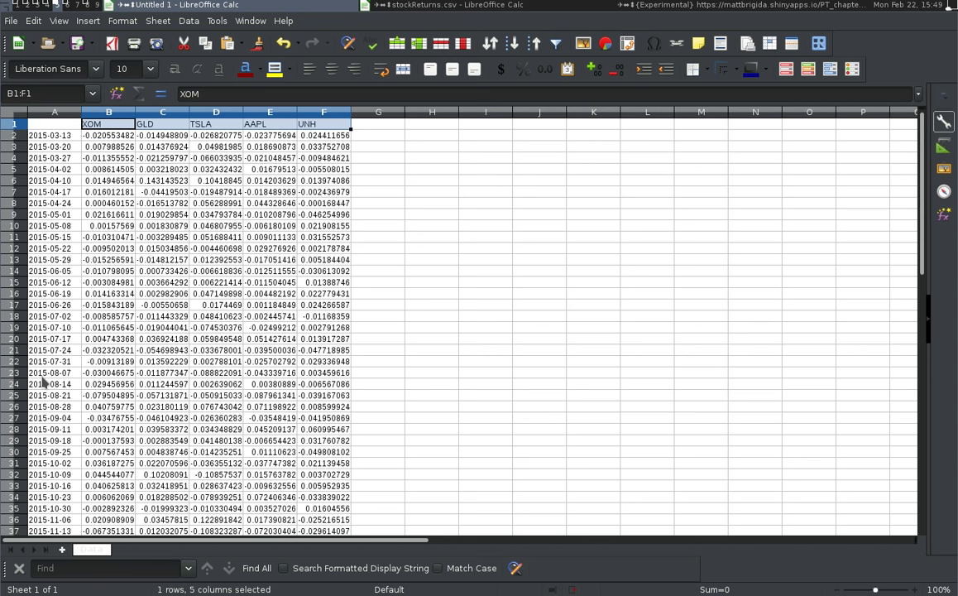
key(ctrl+shift+Down)
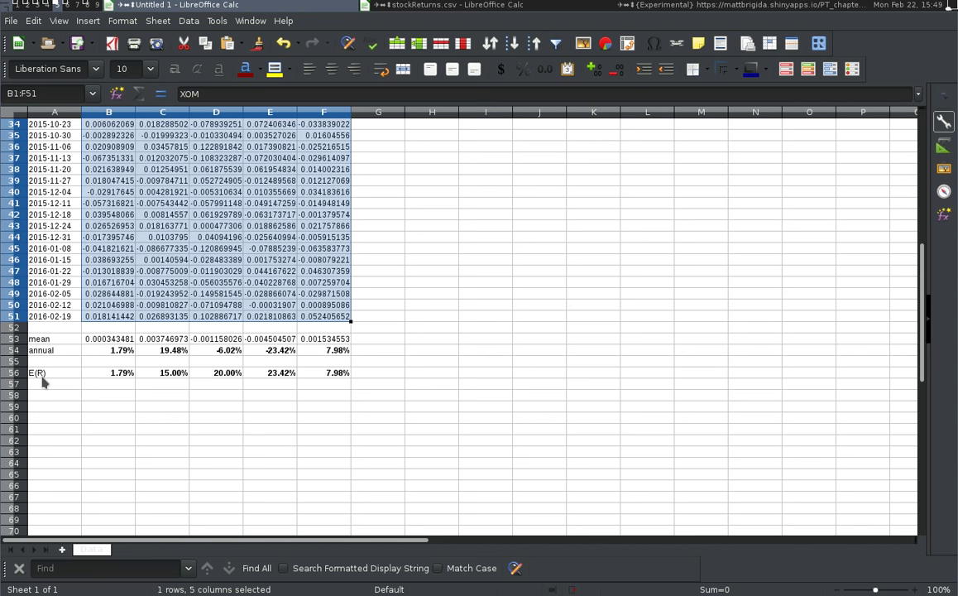
Step: Generate a covariance table for $B$1:$F$51, grouped by columns, with the results starting at $I$37
click(115, 23)
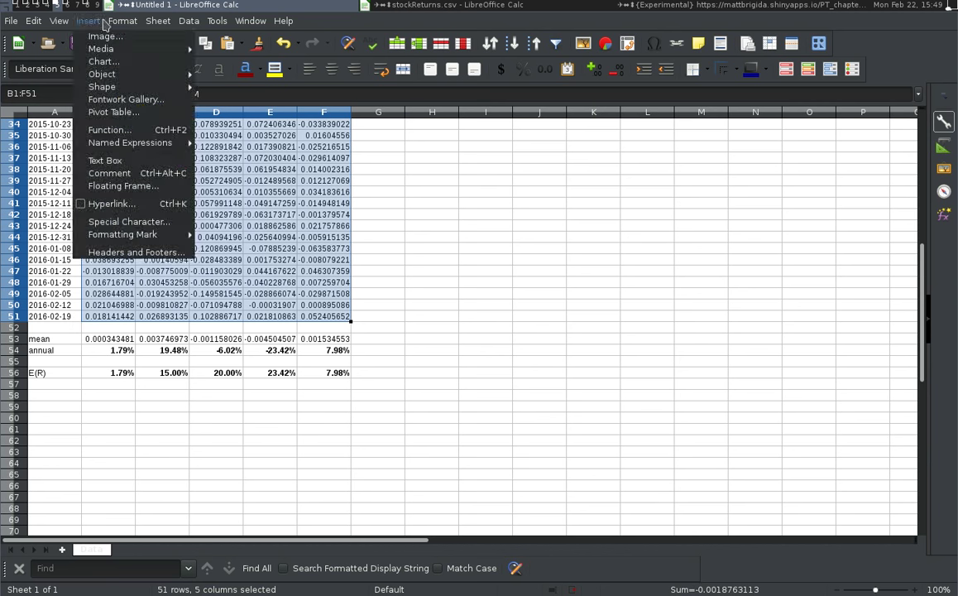
mouse_move(188, 24)
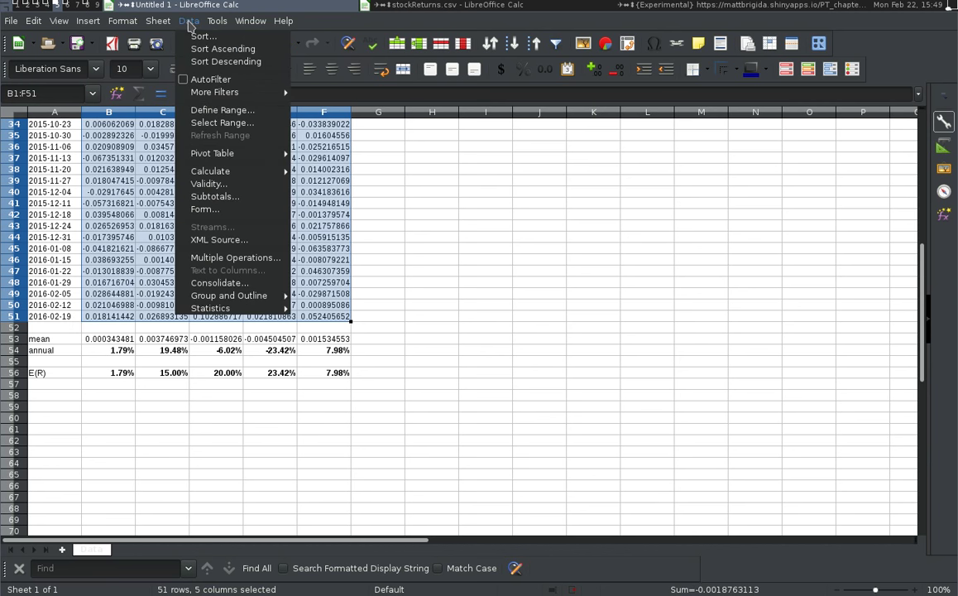
mouse_move(263, 309)
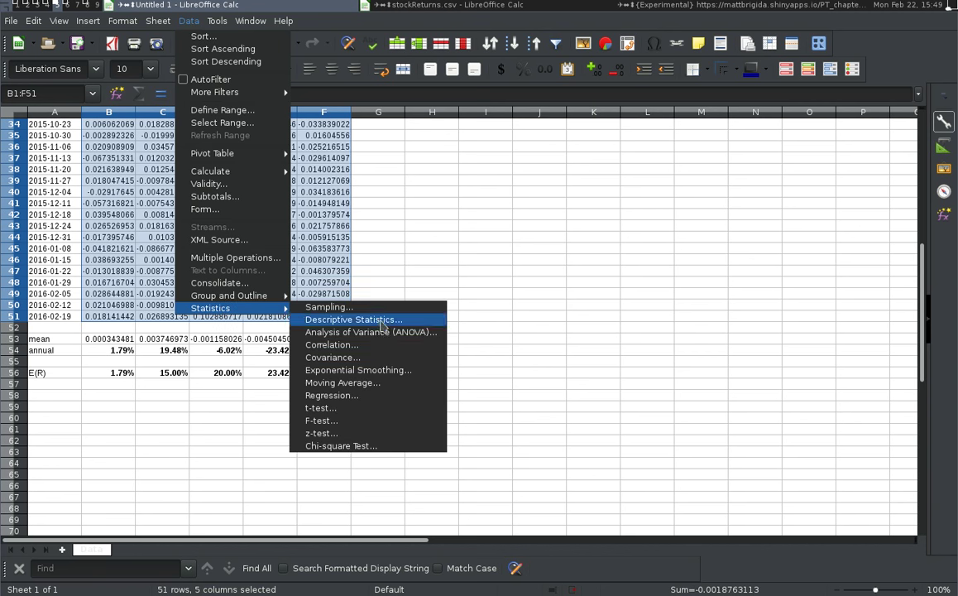
click(347, 357)
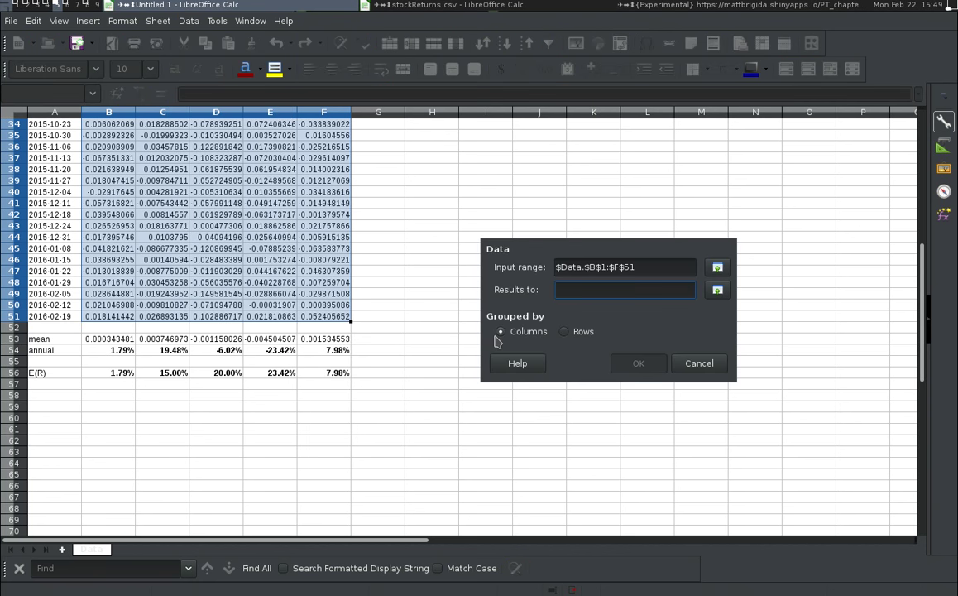
click(546, 191)
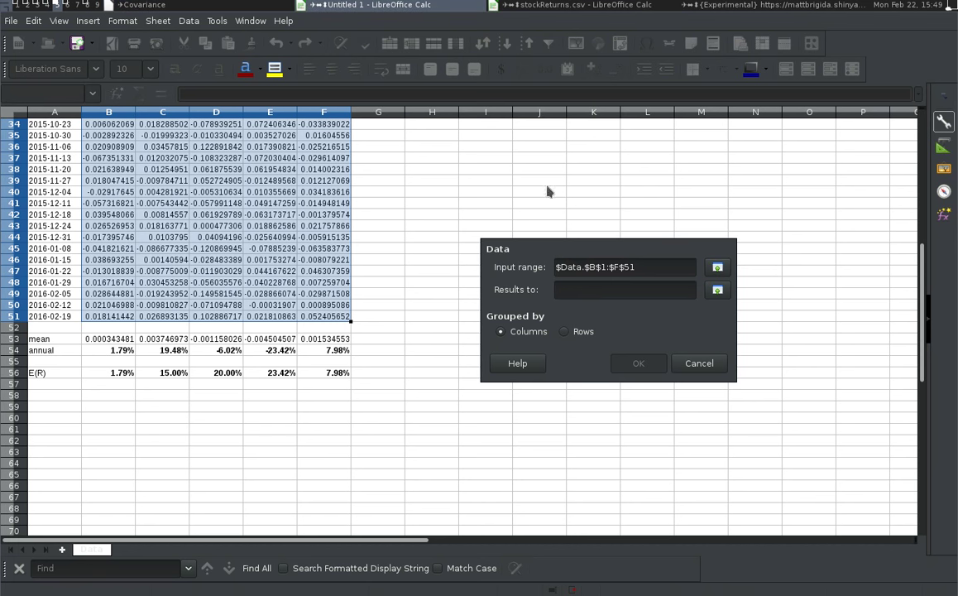
click(512, 195)
click(492, 158)
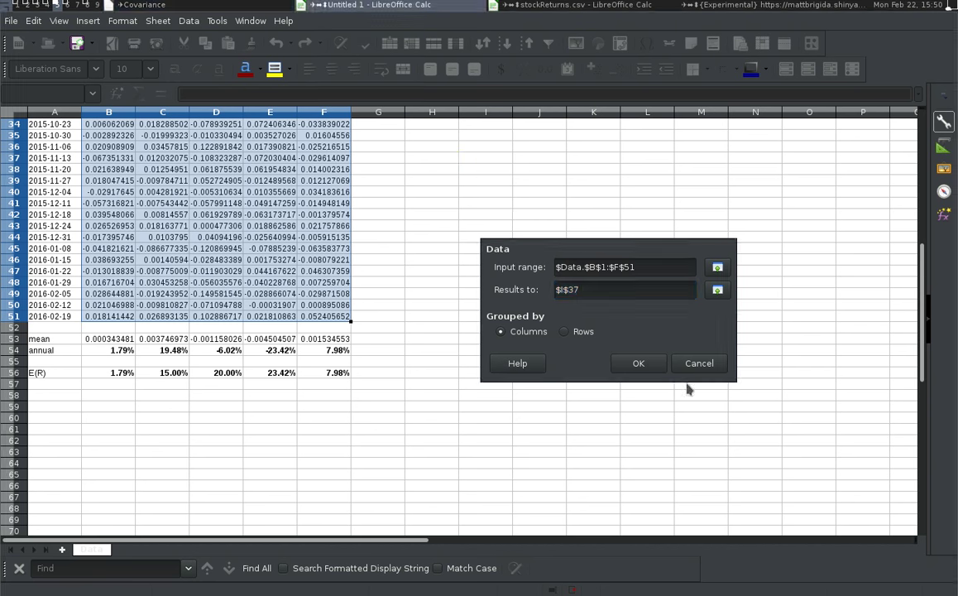
click(639, 364)
click(579, 271)
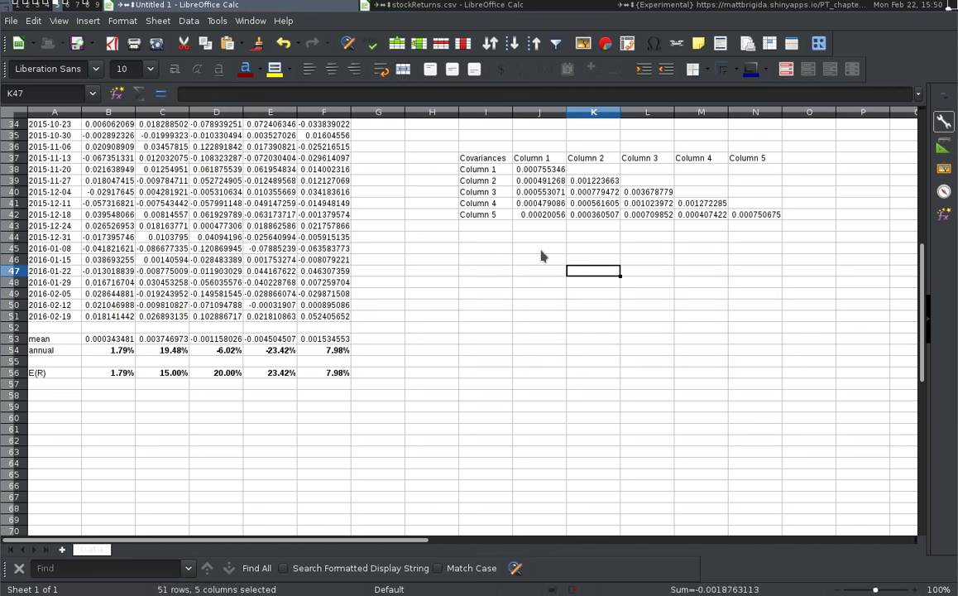
Step: Copy the five ticker headers in B1:F1 for reuse as covariance table labels
key(ctrl+Up)
key(ctrl+Up)
key(ctrl+Up)
key(ctrl+Up)
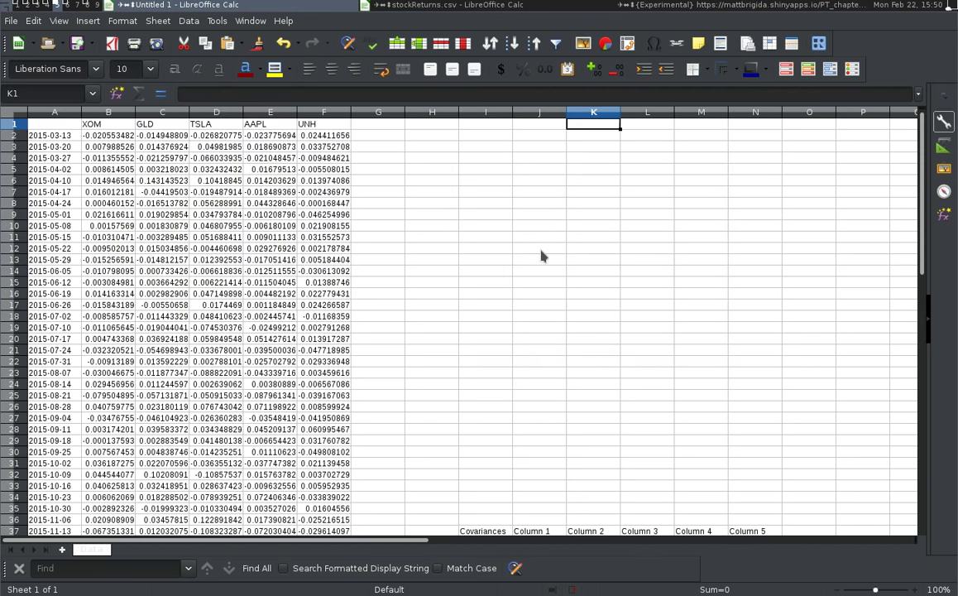
key(Left)
key(Left)
key(Left)
key(Left)
key(Left)
key(Left)
key(Left)
key(Left)
key(Left)
key(ctrl+shift+Right)
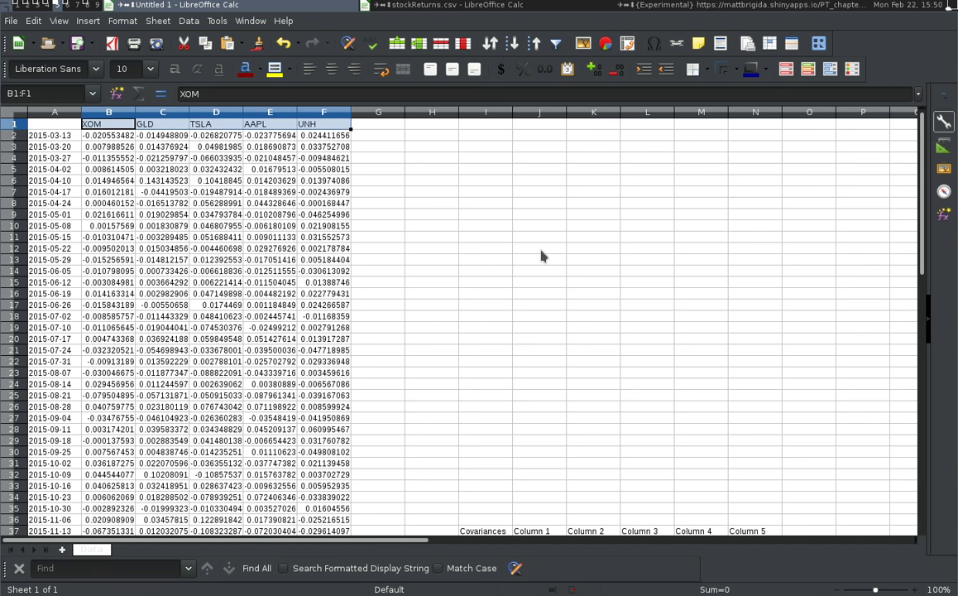
key(ctrl+v)
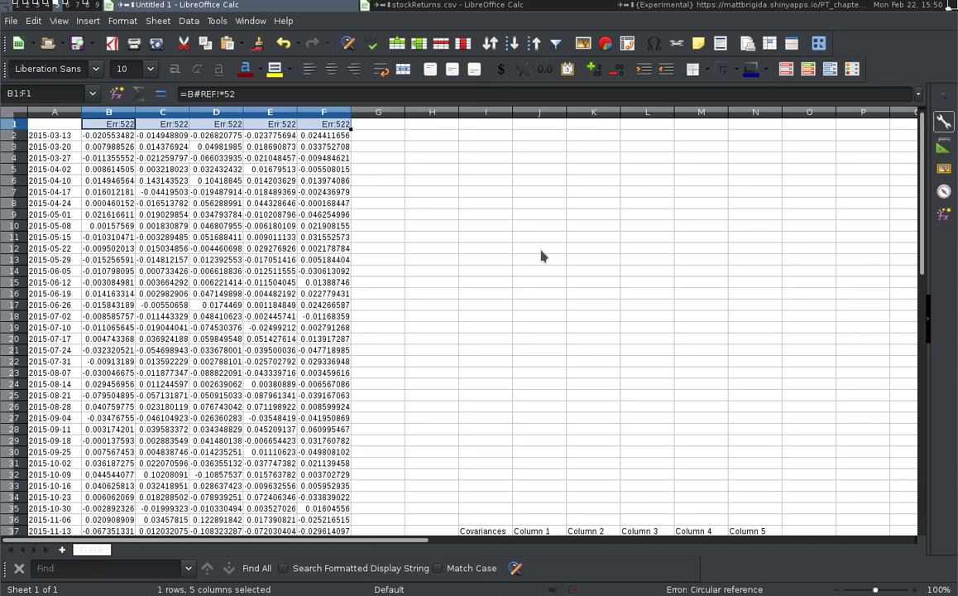
key(ctrl+z)
Step: Try to paste the five ticker headers across row 37 of the covariance table, starting at K37
key(ctrl+Down)
key(Right)
key(Right)
key(Right)
key(Right)
key(Right)
key(Right)
key(Right)
key(ctrl+Up)
key(ctrl+Up)
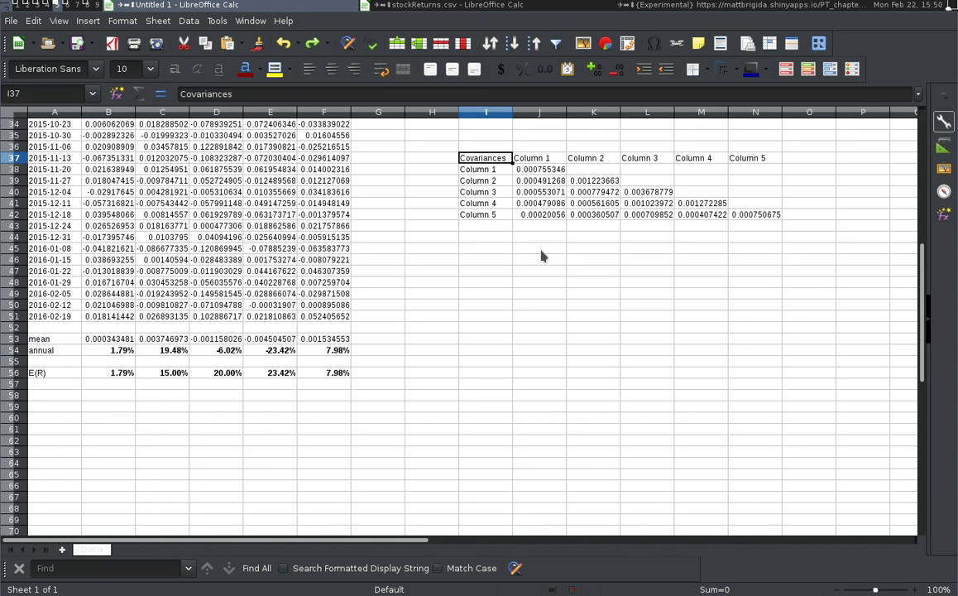
key(Right)
key(Right)
key(ctrl+v)
key(Left)
key(Left)
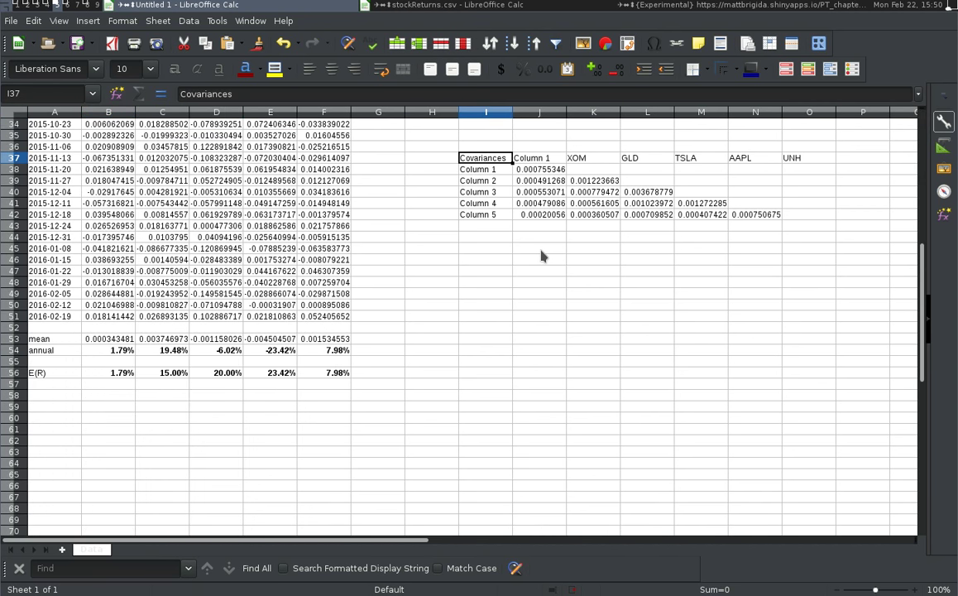
Step: Clear the surplus UNH label in O37 and set J37:N37 to XOM, GLD, TSLA, AAPL and UNH
key(Down)
key(Up)
key(Right)
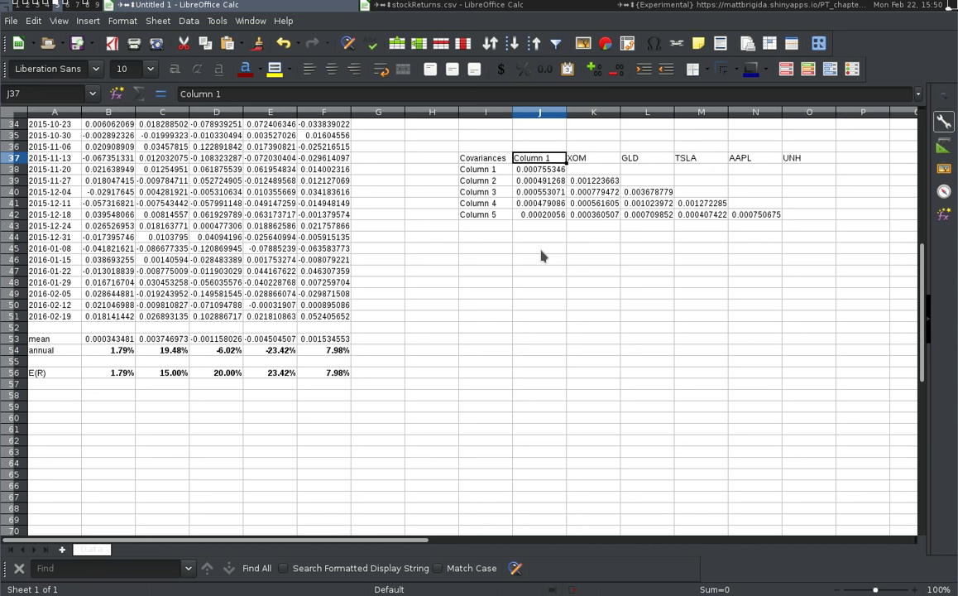
key(ctrl+Right)
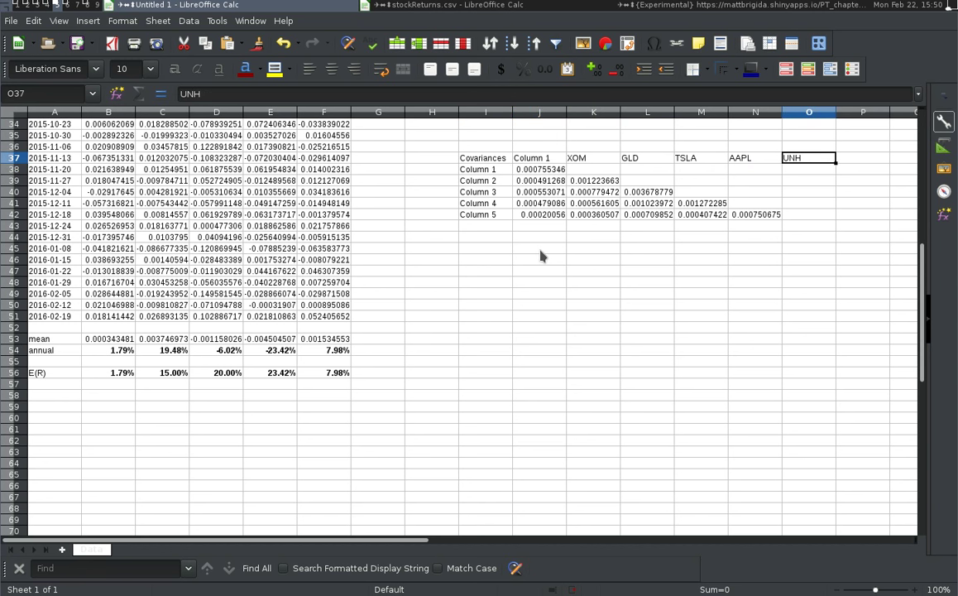
key(Delete)
key(Left)
key(ctrl+Left)
key(Right)
key(ctrl+shift+Right)
text(XOM	GLD	TSLA	AAPL	UNH)
Step: Paste the copied tickers as row labels into I38:I42, using Paste Special with Transpose
key(Left)
key(Down)
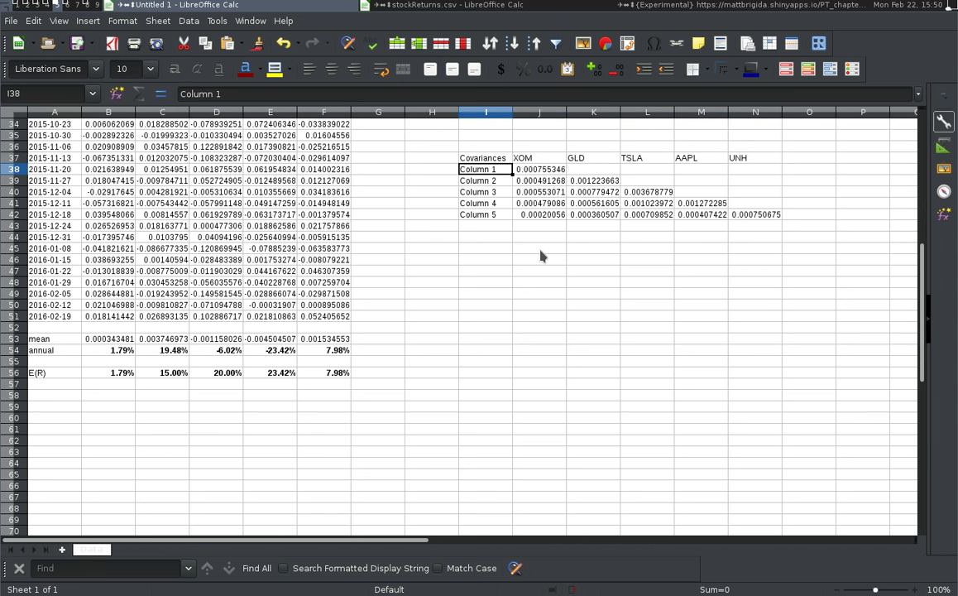
right_click(496, 170)
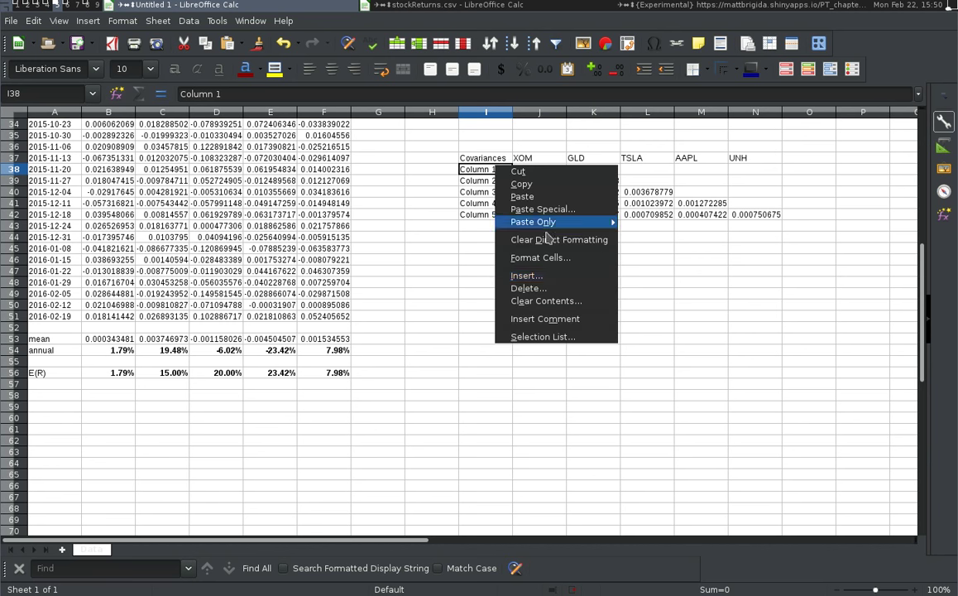
click(542, 209)
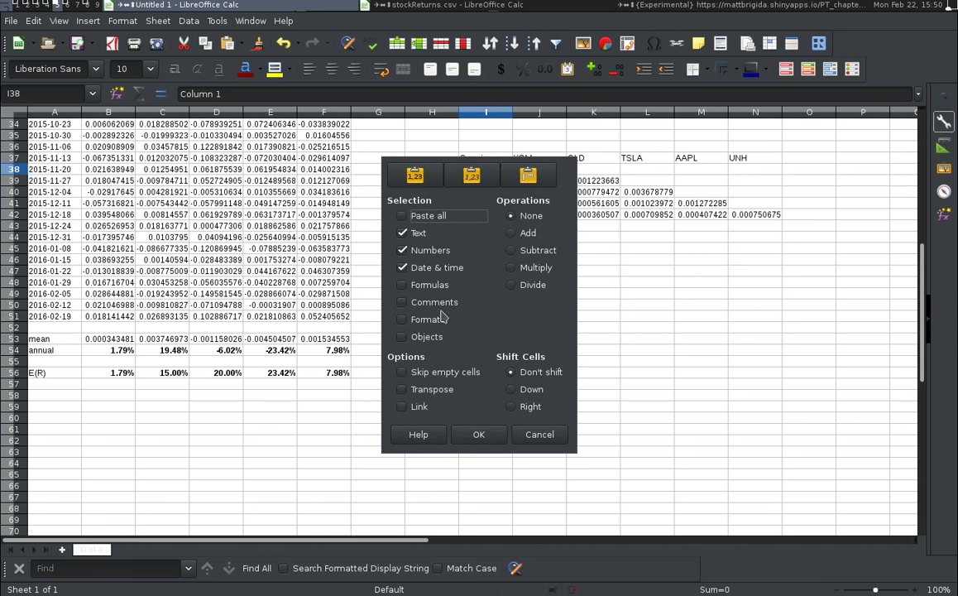
click(405, 389)
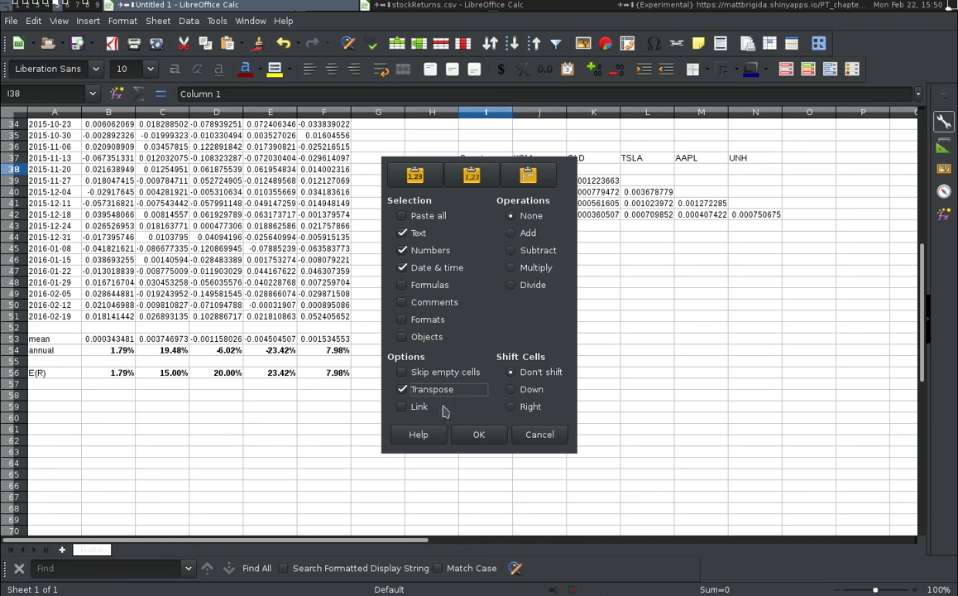
click(482, 435)
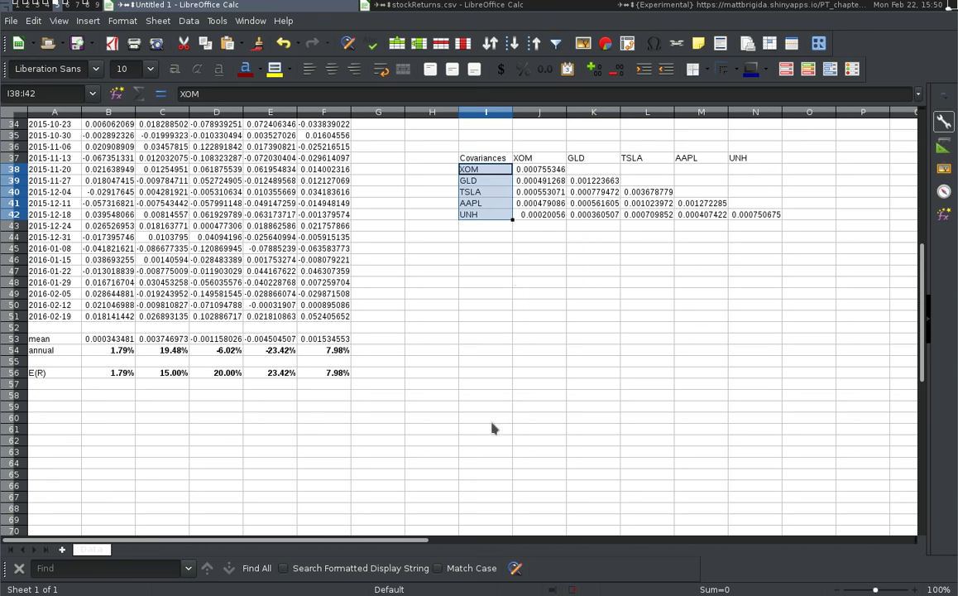
Step: Copy XOM's covariances with the other four tickers in J39:J42
click(519, 276)
key(Up)
key(Up)
key(Up)
key(Up)
key(Up)
key(Up)
key(Up)
key(Up)
key(Up)
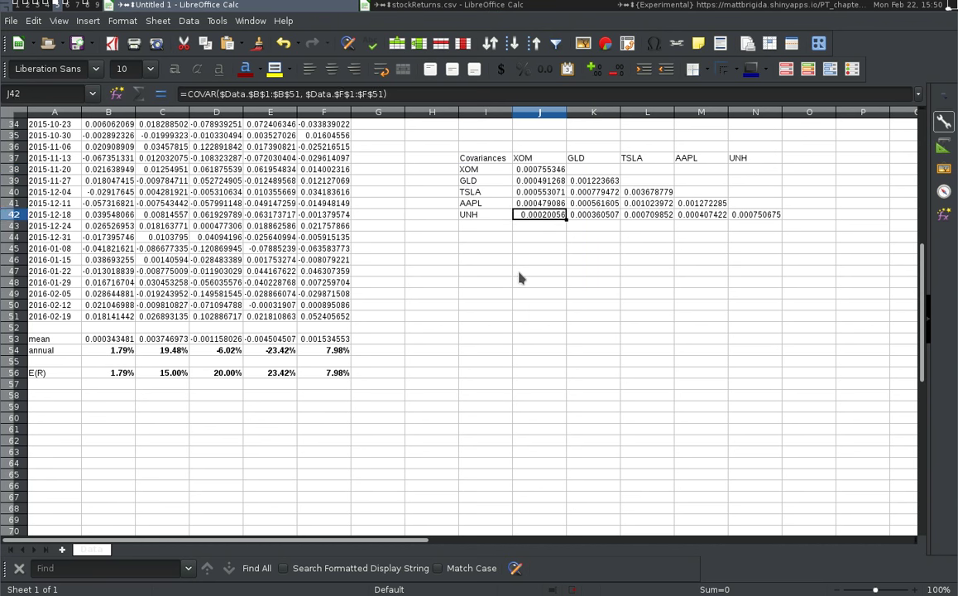
key(Up)
key(Left)
key(Right)
key(Down)
key(Down)
key(shift+Down)
key(shift+Down)
key(shift+Down)
key(ctrl+c)
Step: Paste XOM's copied covariances into K38:N38 as transposed values without formulas
key(Right)
key(Up)
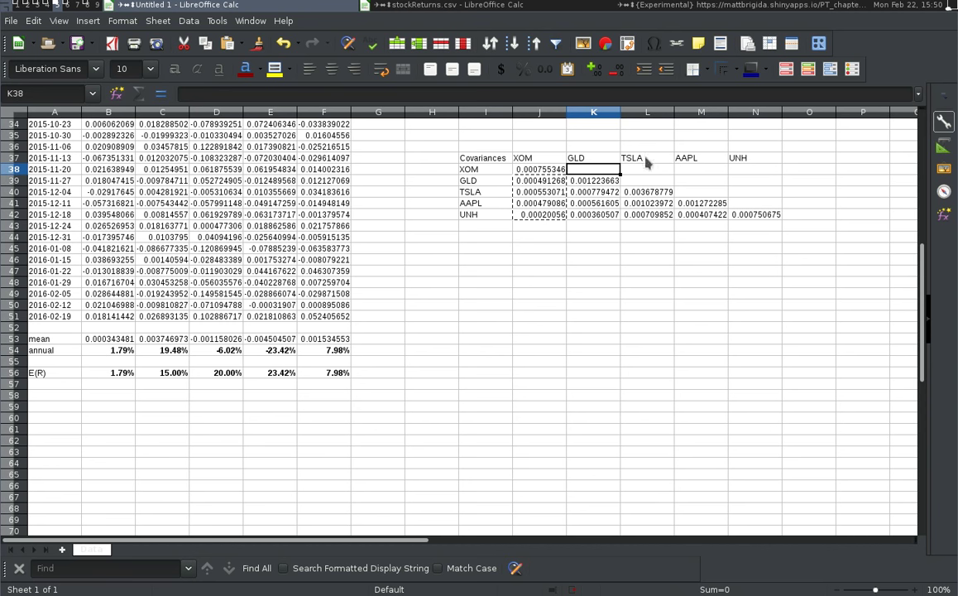
right_click(595, 170)
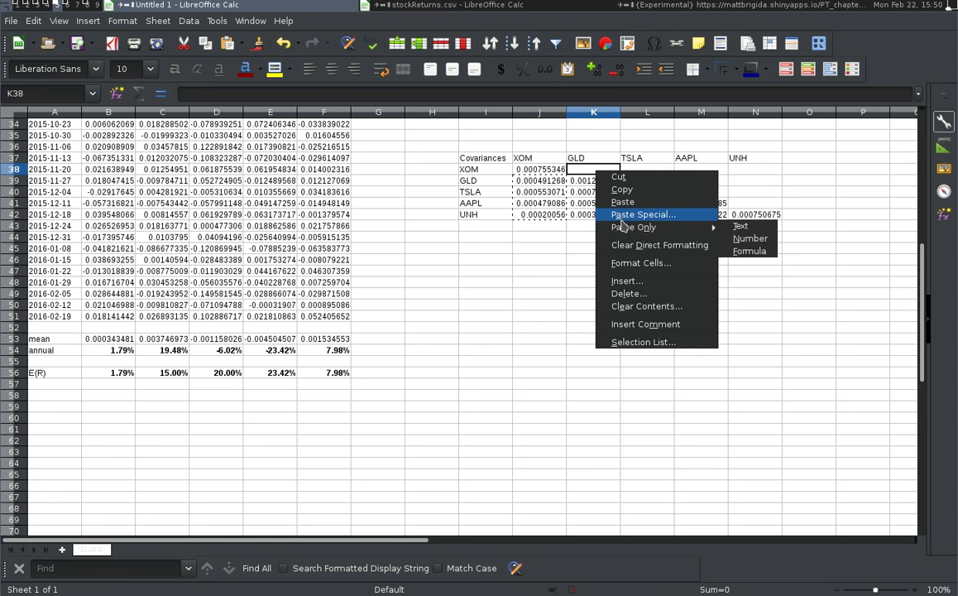
click(633, 214)
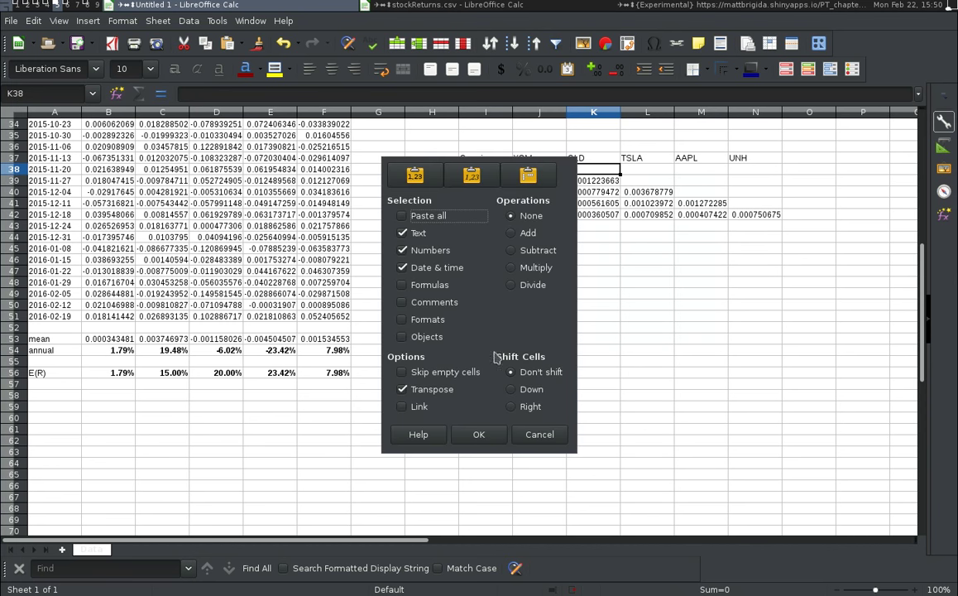
click(478, 434)
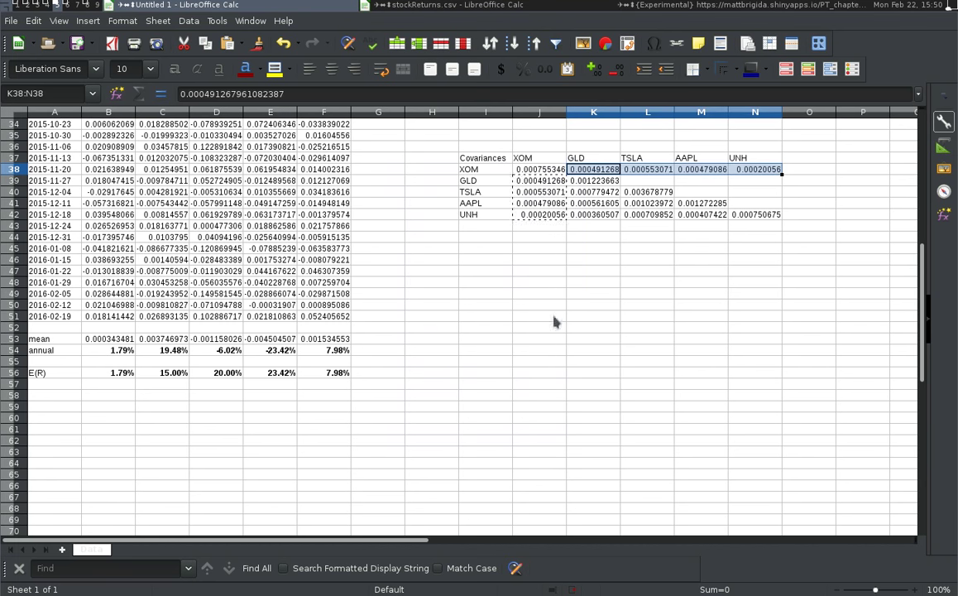
Step: Copy GLD's covariances in K40:K42 and paste them as transposed values into L39:N39
click(607, 195)
key(shift+Down)
key(shift+Down)
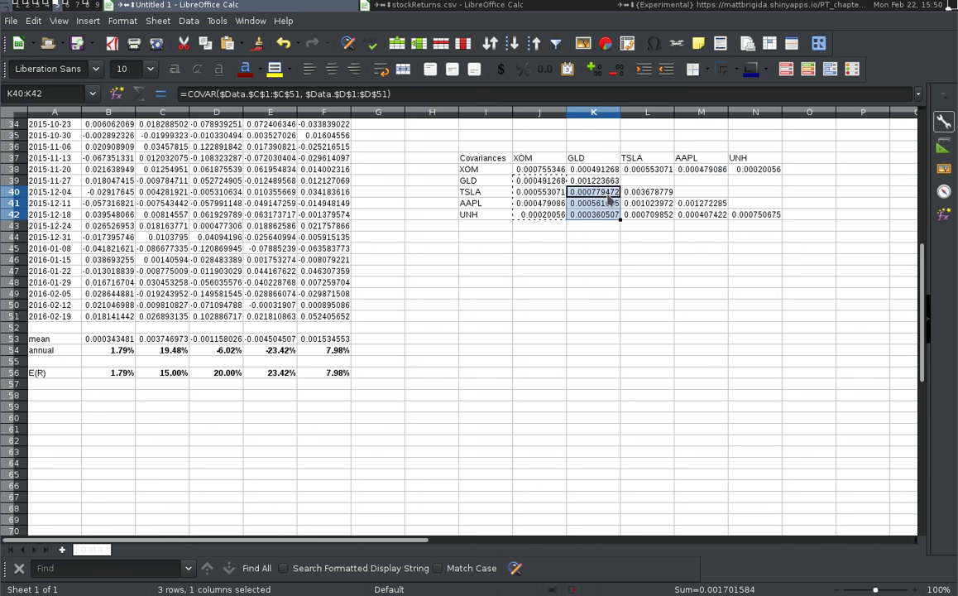
key(ctrl+c)
right_click(631, 180)
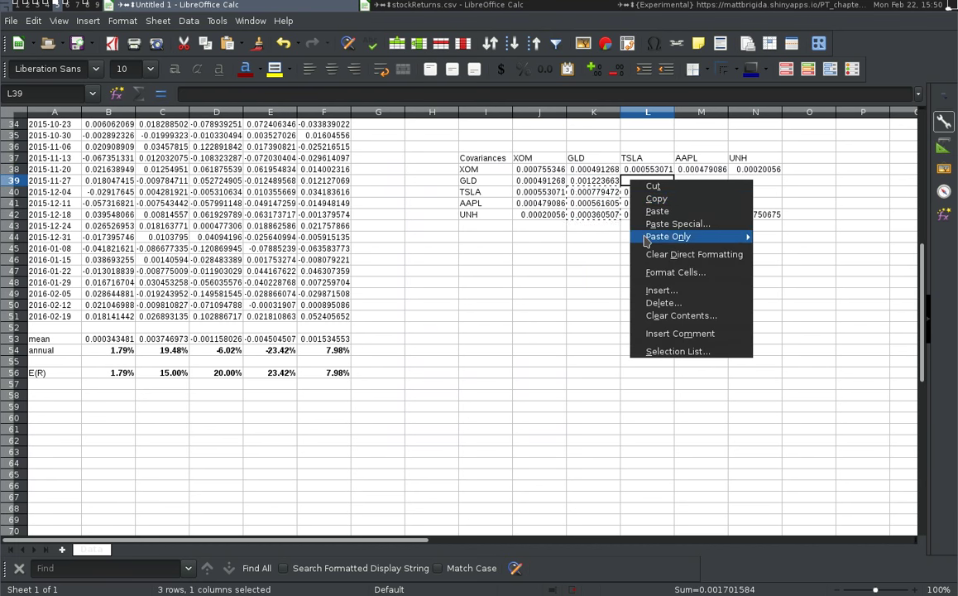
click(675, 223)
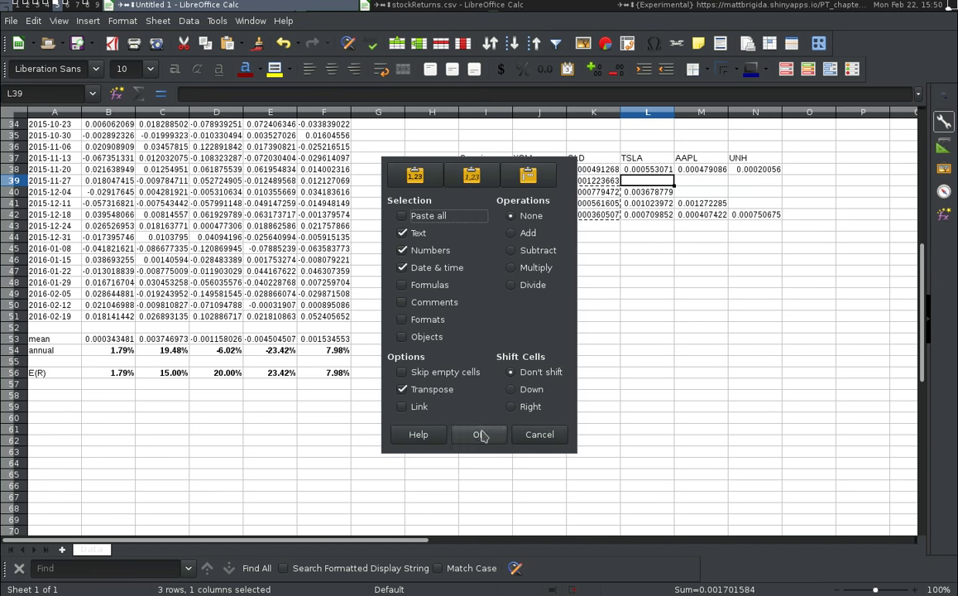
click(478, 434)
Step: Copy TSLA's covariances in L41:L42 and paste them as transposed values into M40:N40
click(662, 206)
key(shift+Down)
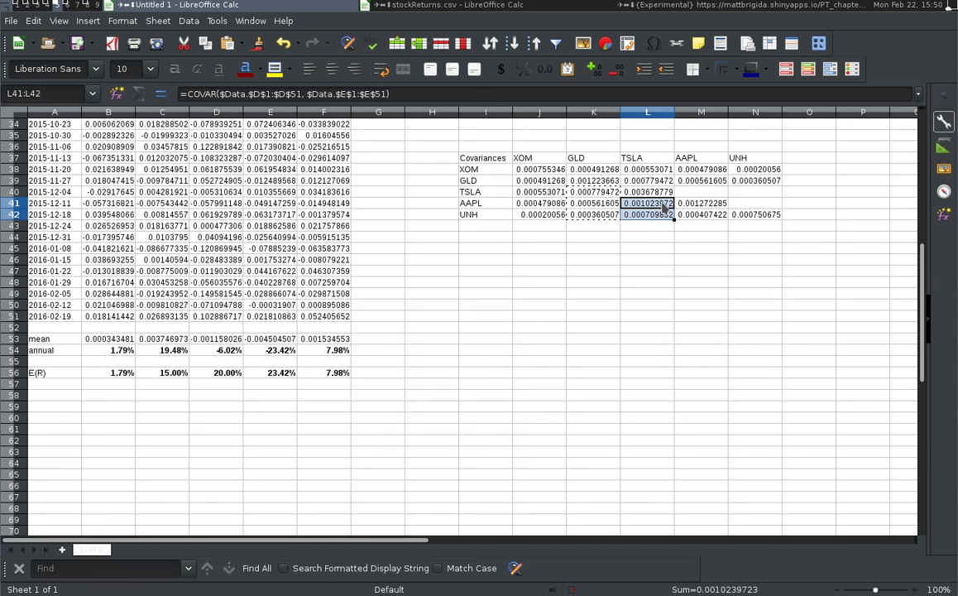
key(ctrl+c)
click(678, 192)
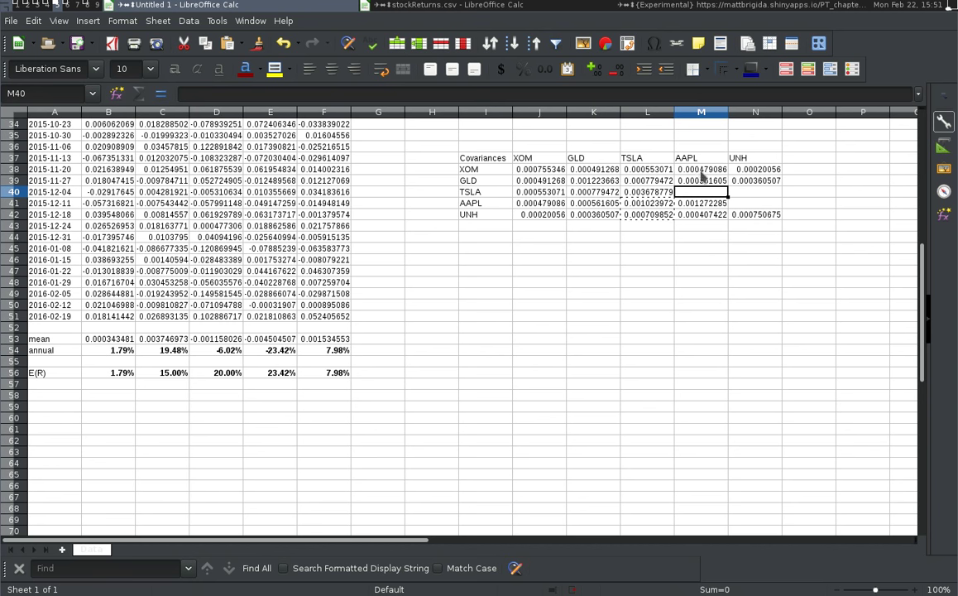
right_click(701, 191)
click(745, 241)
click(478, 434)
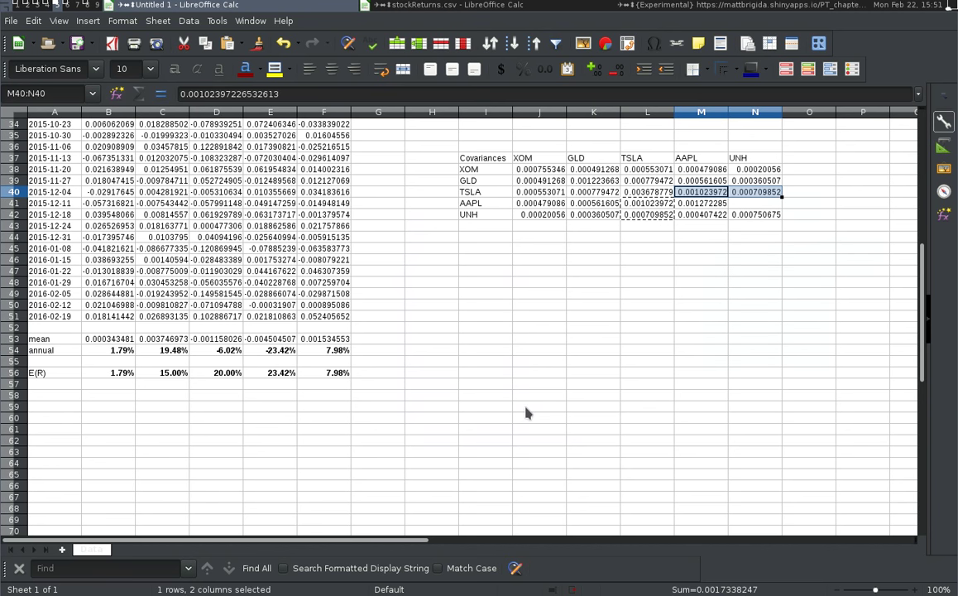
Step: Copy the AAPL–UNH covariance from M42 into N41 to complete the symmetric matrix
key(Down)
key(Down)
key(ctrl+c)
key(Right)
key(Up)
key(ctrl+v)
Step: Examine the covariance matrix's ticker headers in row 37 and its row labels down to I42
key(Left)
key(Left)
key(Up)
key(Up)
key(Up)
key(Up)
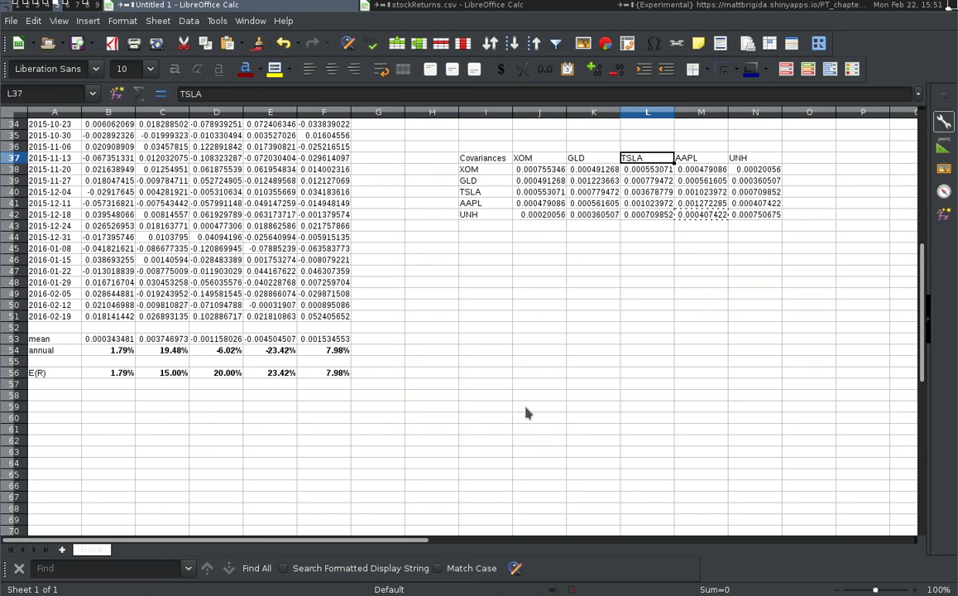
key(Left)
key(Left)
key(Left)
key(Down)
key(Down)
key(Down)
key(Down)
key(Down)
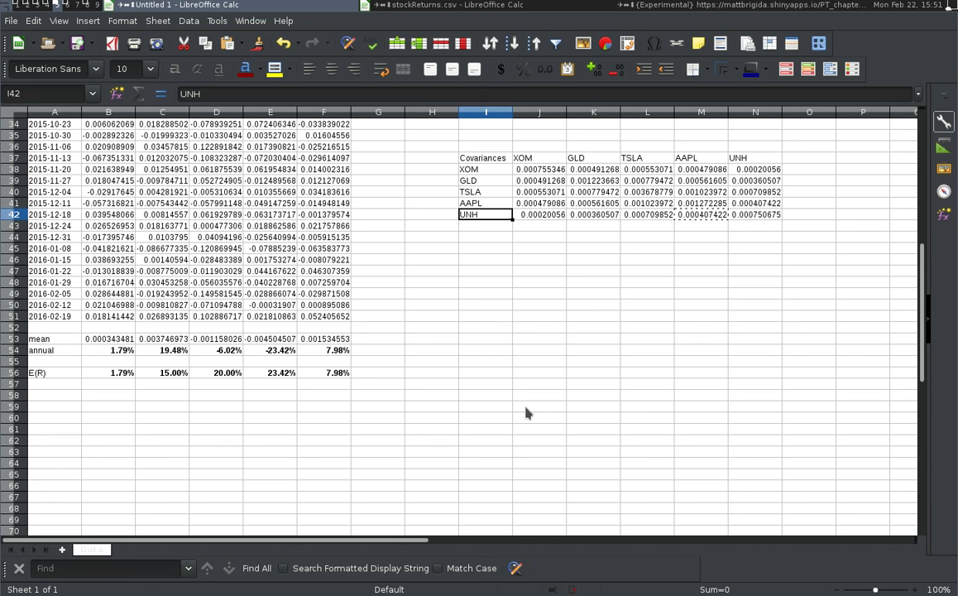
Step: Examine the AAPL column from its header down to its last weekly return in row 51
key(Left)
key(Left)
key(Left)
key(Left)
key(Down)
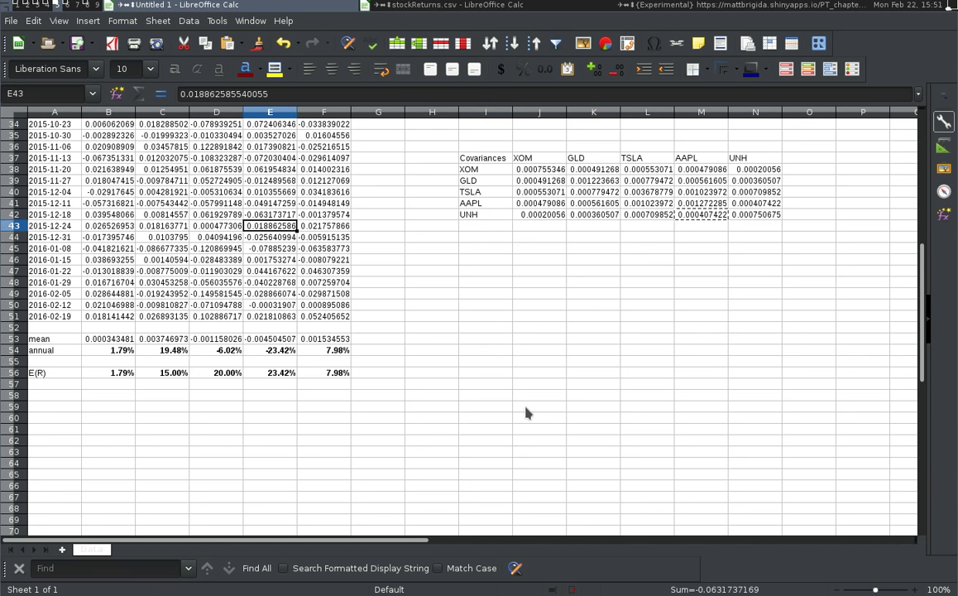
key(ctrl+Up)
key(ctrl+Down)
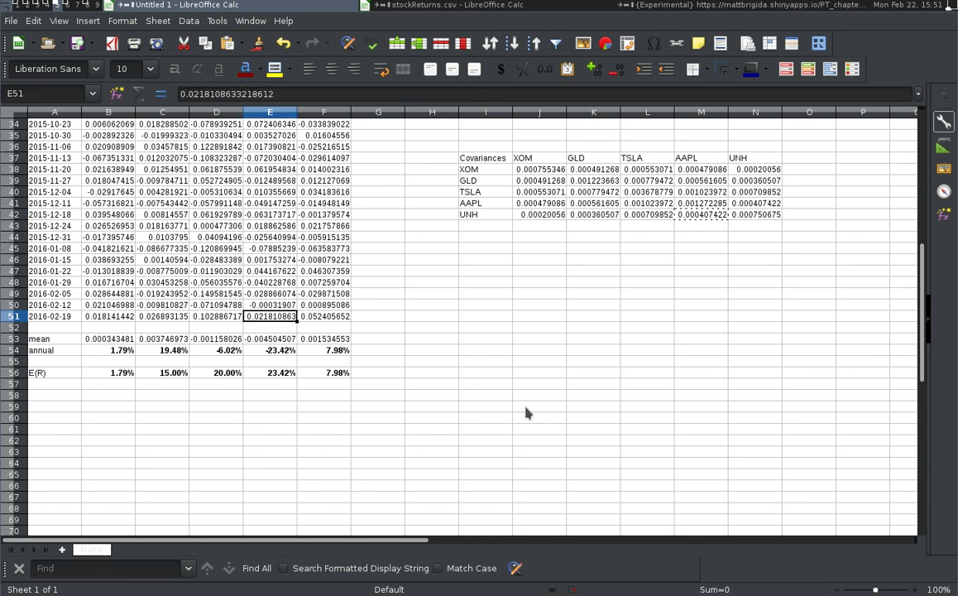
Step: Enter the formula =50/49 in P40, beside the covariance matrix
key(Right)
key(Right)
key(Right)
key(Right)
key(Right)
key(Right)
key(Right)
key(ctrl+Up)
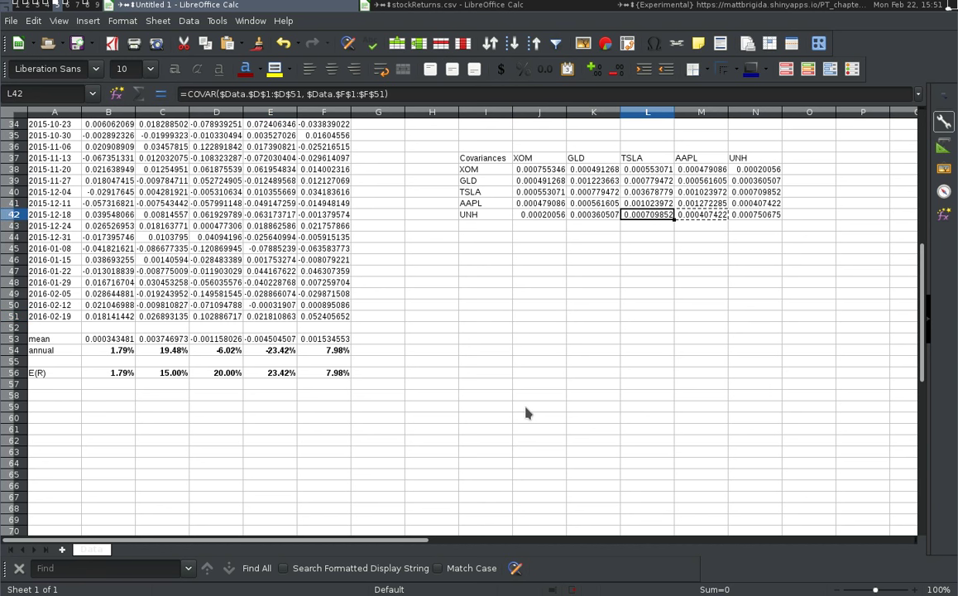
key(Right)
key(Right)
key(Right)
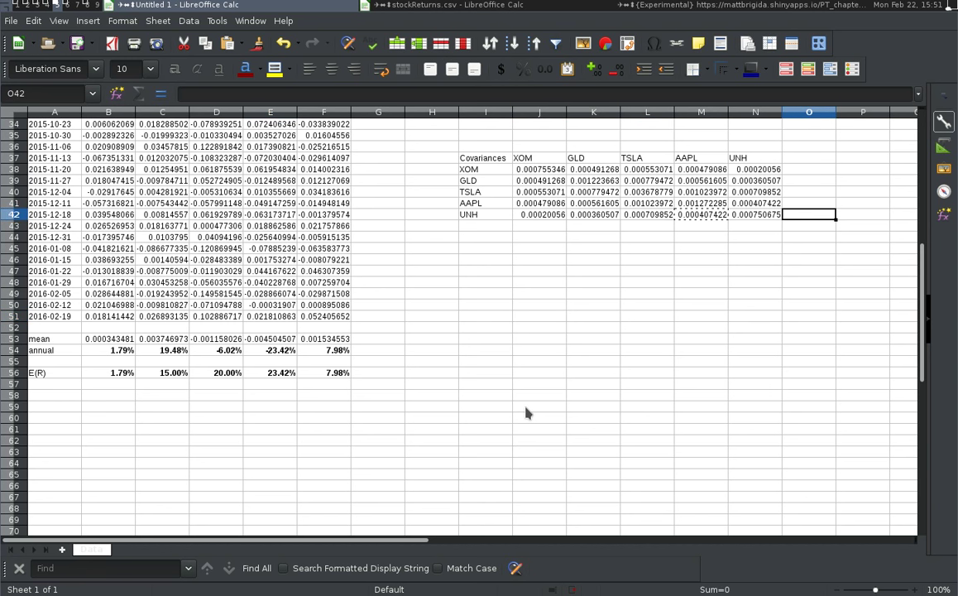
key(Up)
key(Up)
key(Right)
text(=)
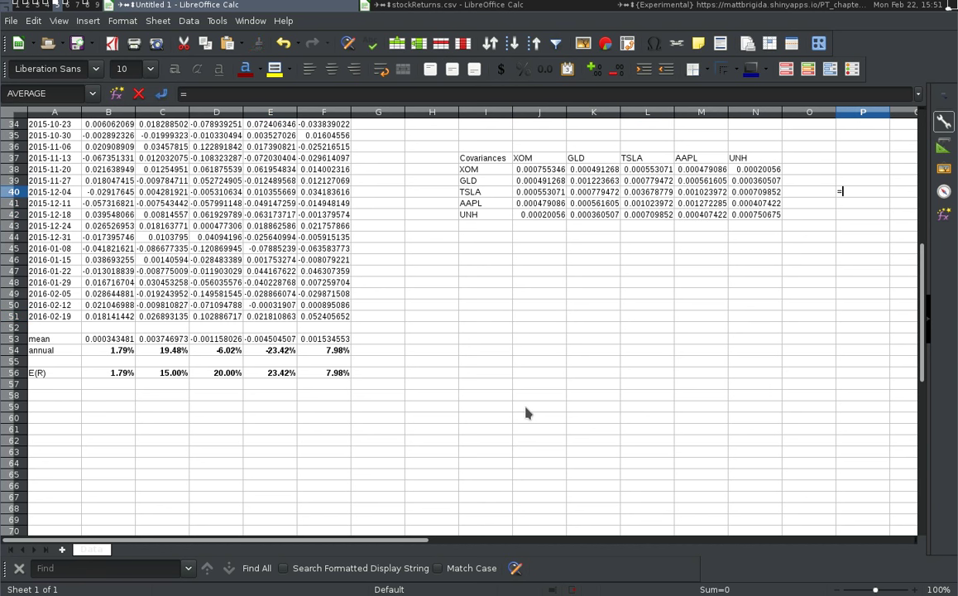
text(50/49)
key(Return)
Step: Examine the extent of UNH's weekly returns from the header in F1 down to row 51
key(Down)
key(Down)
key(Down)
key(Down)
key(Down)
key(Down)
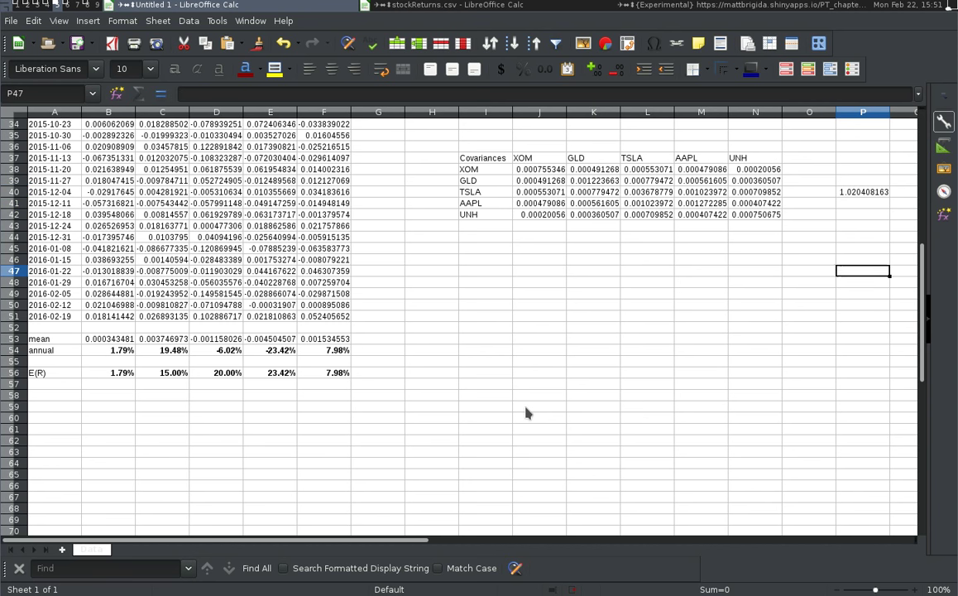
key(ctrl+Left)
key(Down)
key(ctrl+Down)
key(ctrl+Up)
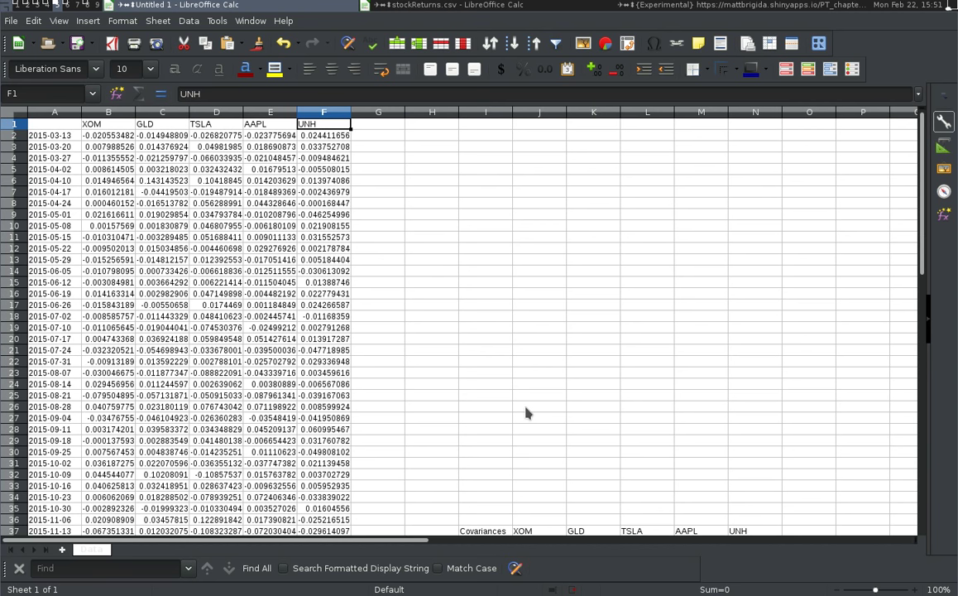
key(ctrl+Down)
Step: Select cell P40, which holds the 50/49 factor beside the covariance matrix
key(Right)
key(Right)
key(Right)
key(Right)
key(Right)
key(Right)
key(Right)
key(Right)
key(Right)
key(Right)
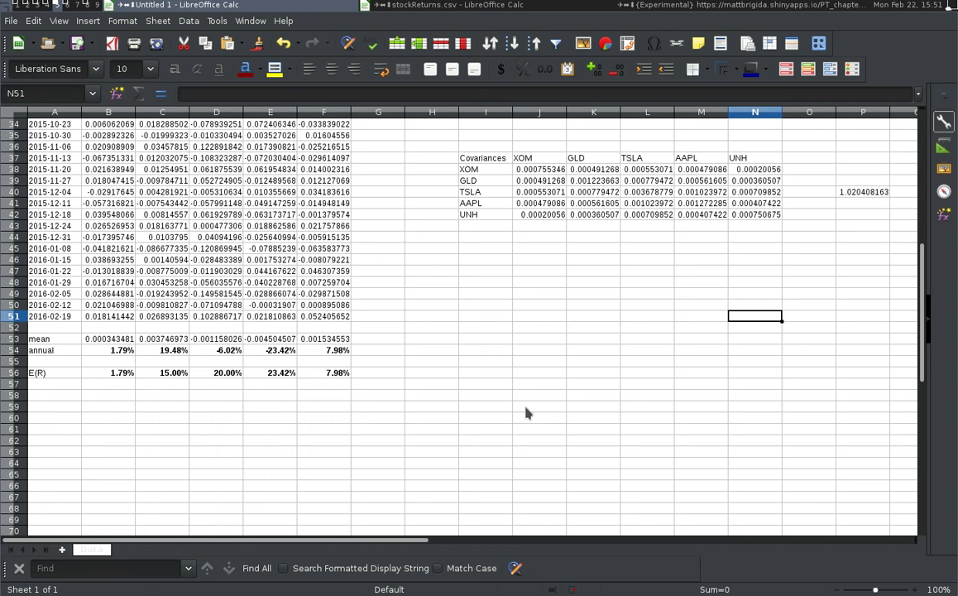
key(ctrl+Up)
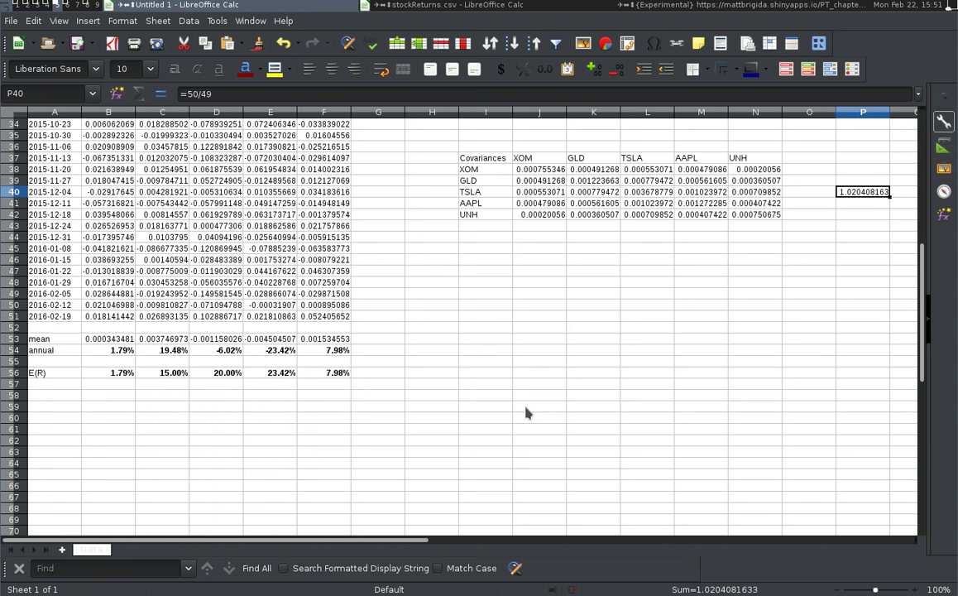
Step: Multiply the covariance matrix in J38:N42 by the copied P40 factor using Paste Special
key(ctrl+c)
key(Up)
key(Left)
key(Left)
key(Left)
key(Left)
key(Left)
key(Left)
key(Left)
key(ctrl+shift+Right)
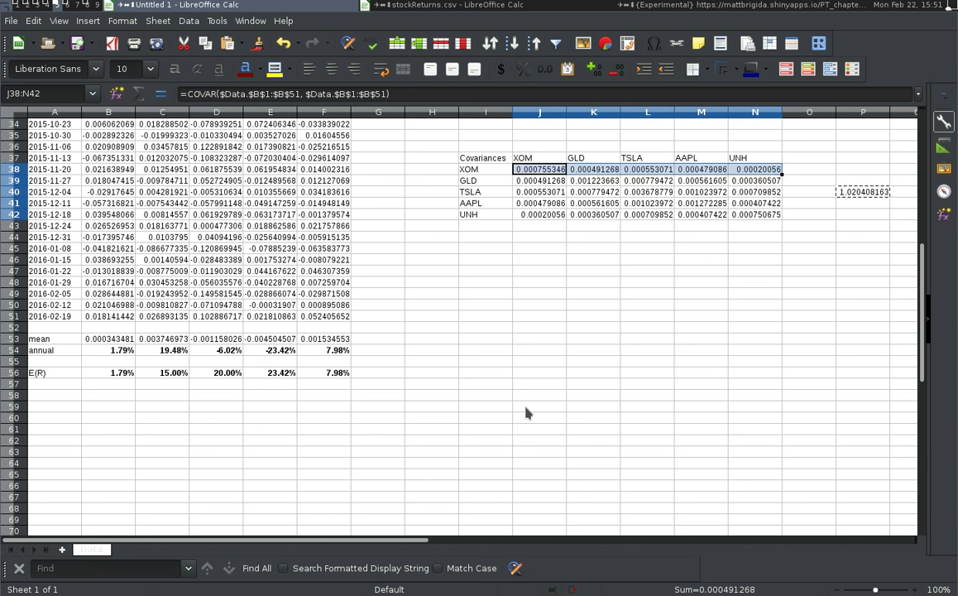
key(ctrl+shift+Down)
right_click(601, 176)
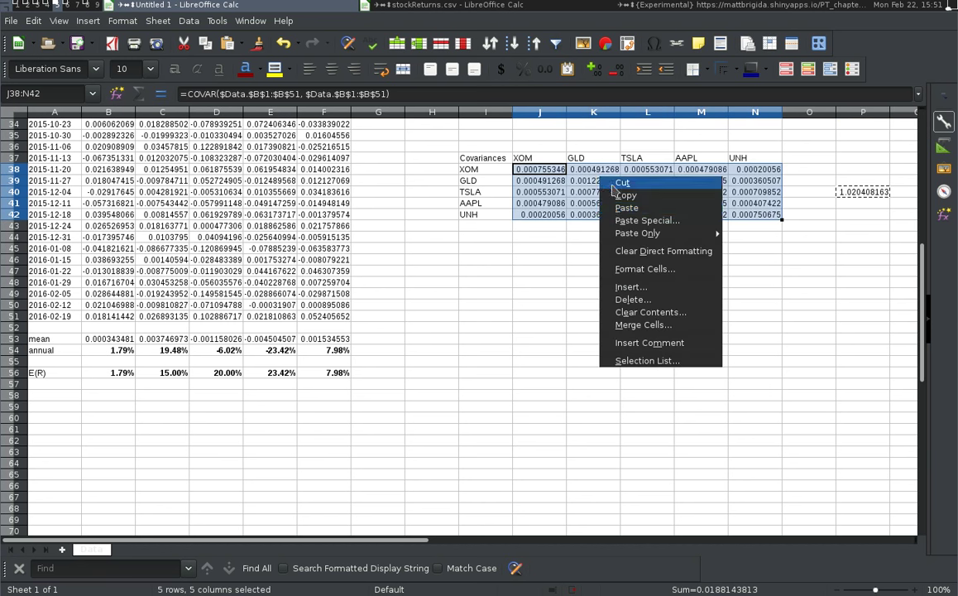
click(624, 221)
click(513, 267)
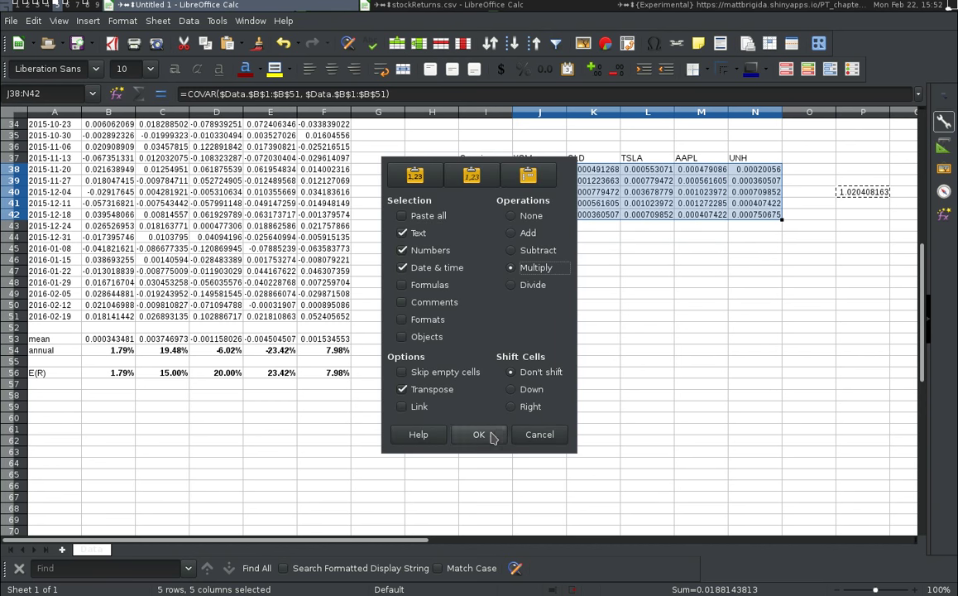
click(491, 434)
click(661, 195)
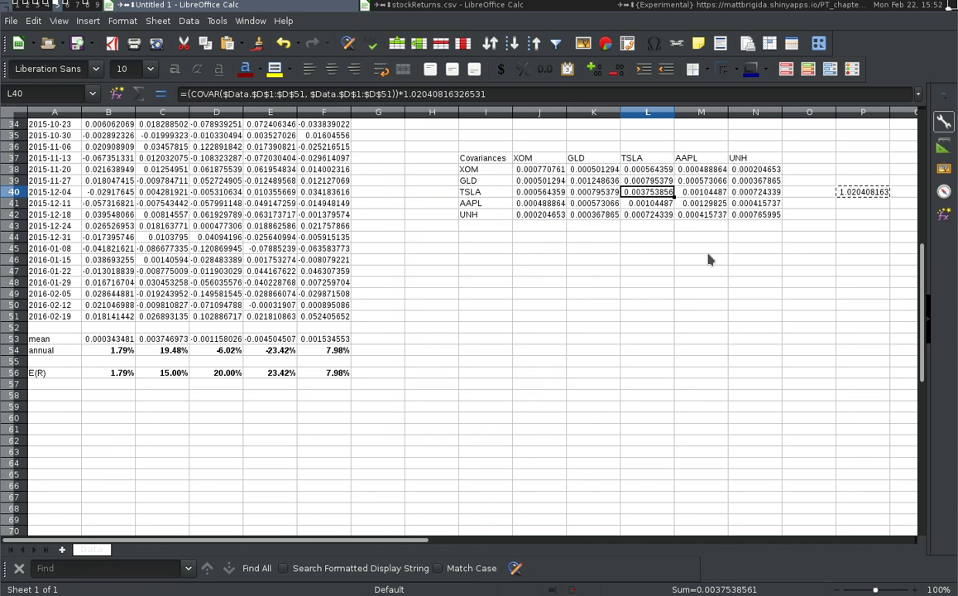
Step: Enter the label annual in I45, below the covariance matrix
key(Down)
key(Down)
key(Down)
key(Down)
key(Left)
key(Left)
key(Left)
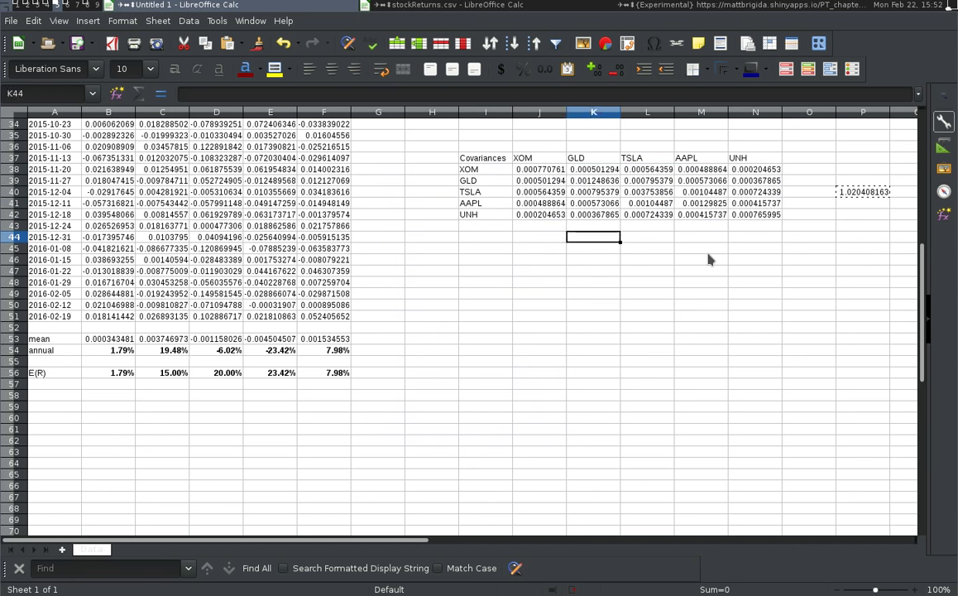
key(Down)
text(a)
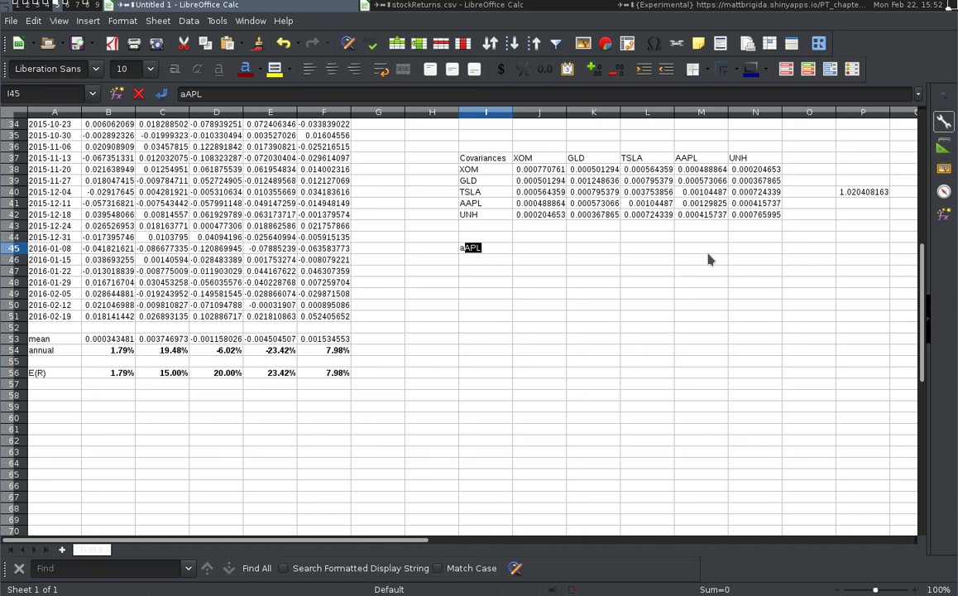
text(nnual)
key(Tab)
key(Down)
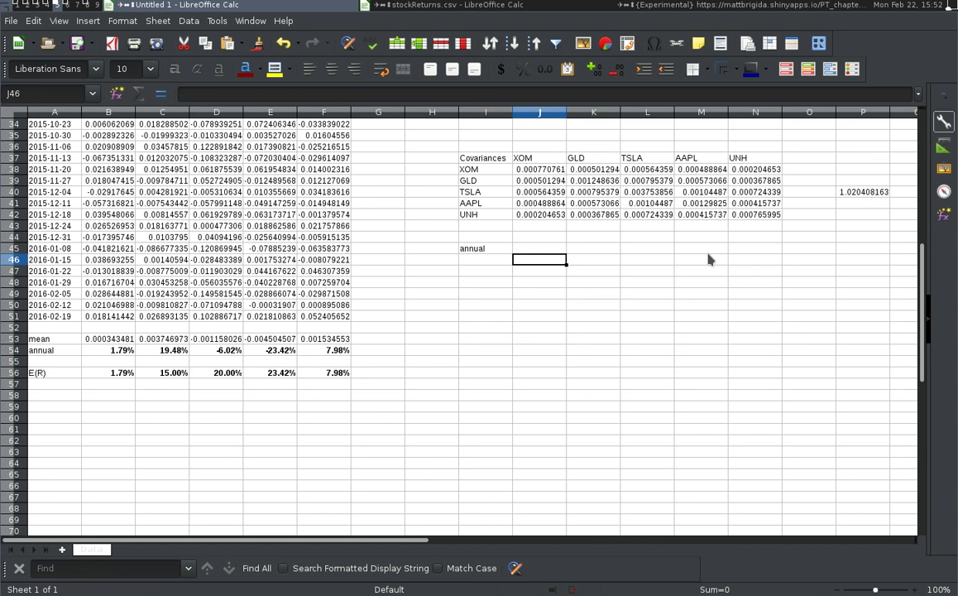
text(=)
key(Up)
key(Up)
key(Up)
key(Up)
key(Up)
key(Up)
key(Up)
key(Up)
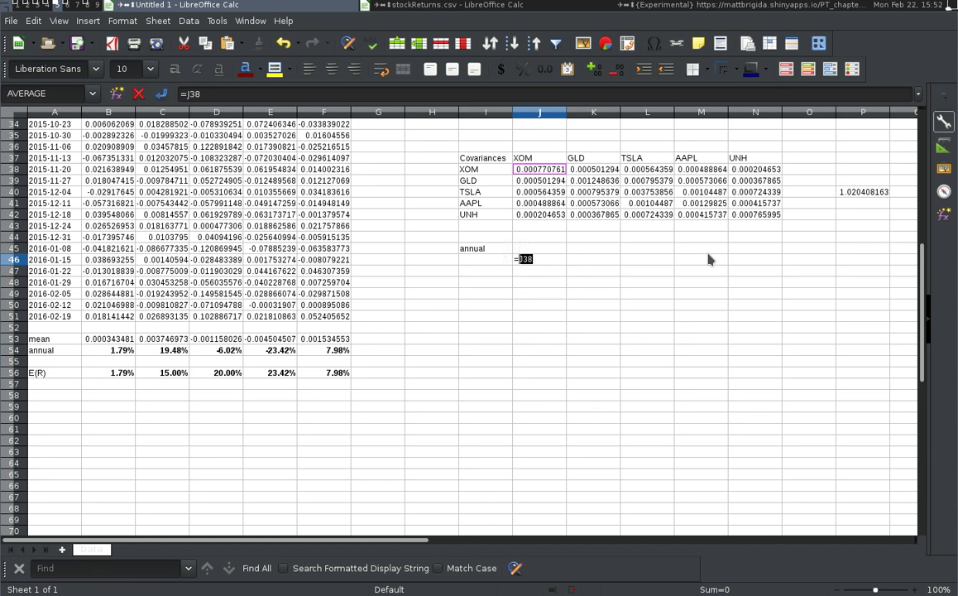
text(*)
key(BackSpace)
key(BackSpace)
key(BackSpace)
key(BackSpace)
key(BackSpace)
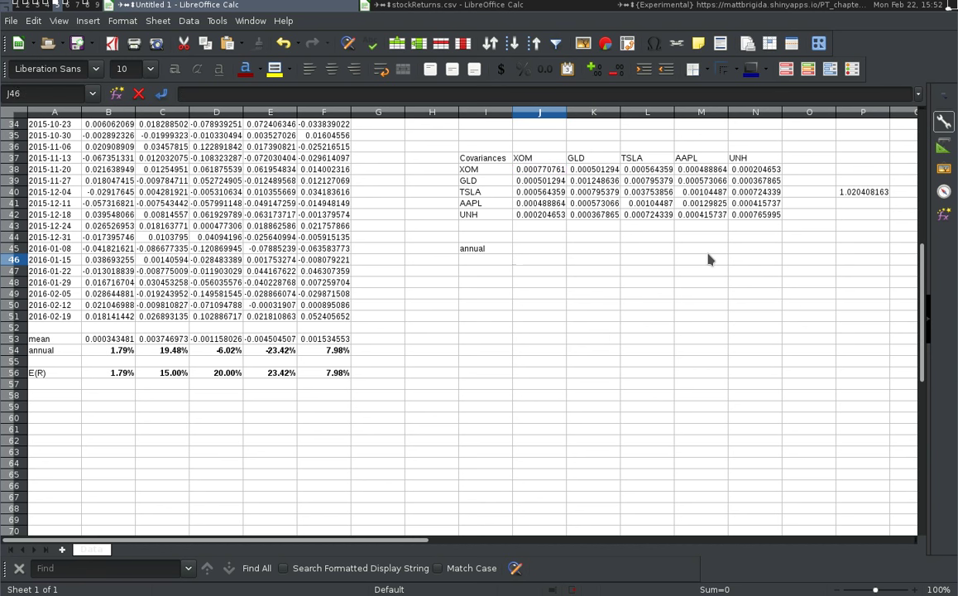
key(Return)
Step: Enter the annualization factor 52 in H44, up and to the left of the annual label
key(Left)
key(Left)
key(Left)
key(Up)
key(Up)
key(Up)
key(Right)
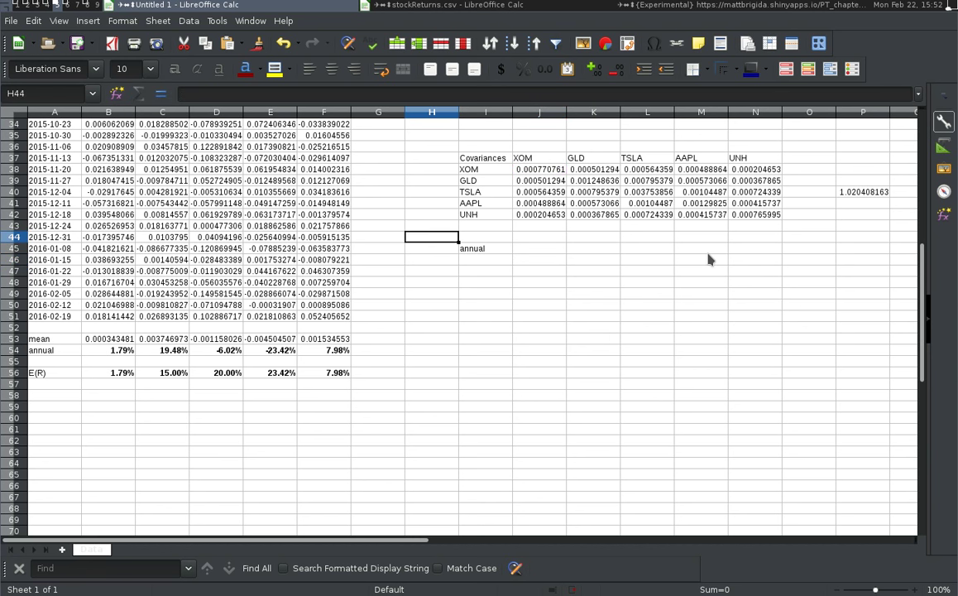
text(52)
key(Return)
Step: Enter the formula =J38*$H$44 in J46 to annualize the XOM variance
key(Right)
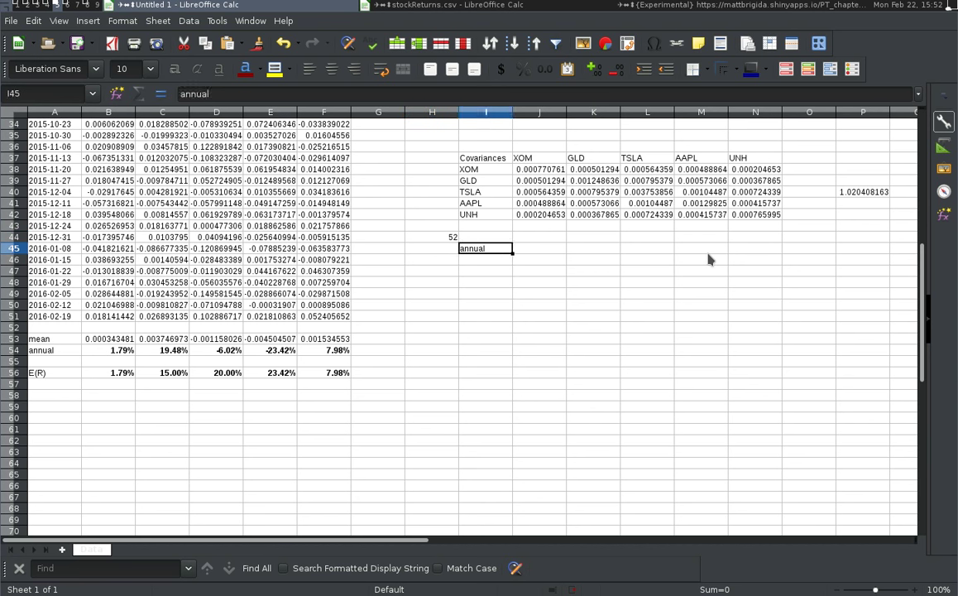
key(Down)
key(Right)
text(=)
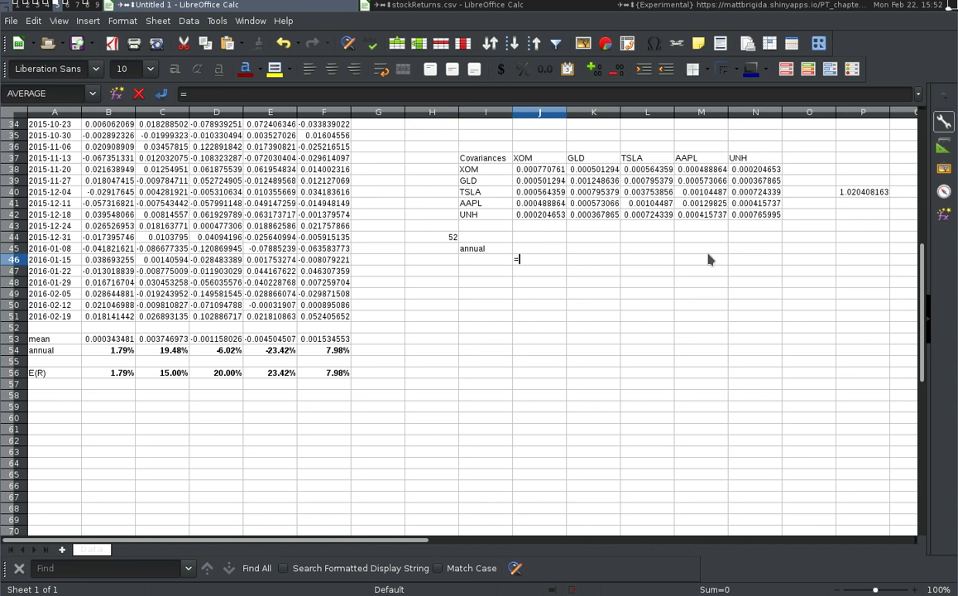
key(Up)
key(Up)
key(Up)
key(Up)
key(Up)
key(Up)
key(Up)
key(Up)
key(Up)
key(Down)
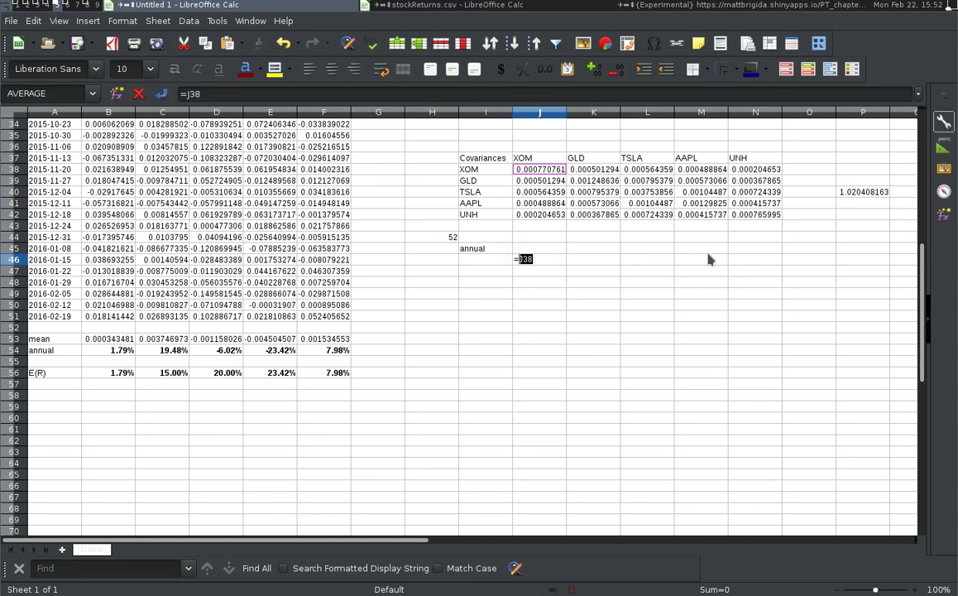
text(*)
key(Up)
key(Up)
key(Up)
key(Up)
key(Up)
key(Up)
key(Up)
key(Up)
key(Left)
key(Left)
key(Left)
key(Down)
key(Down)
key(Down)
key(Down)
key(Down)
key(Down)
key(Right)
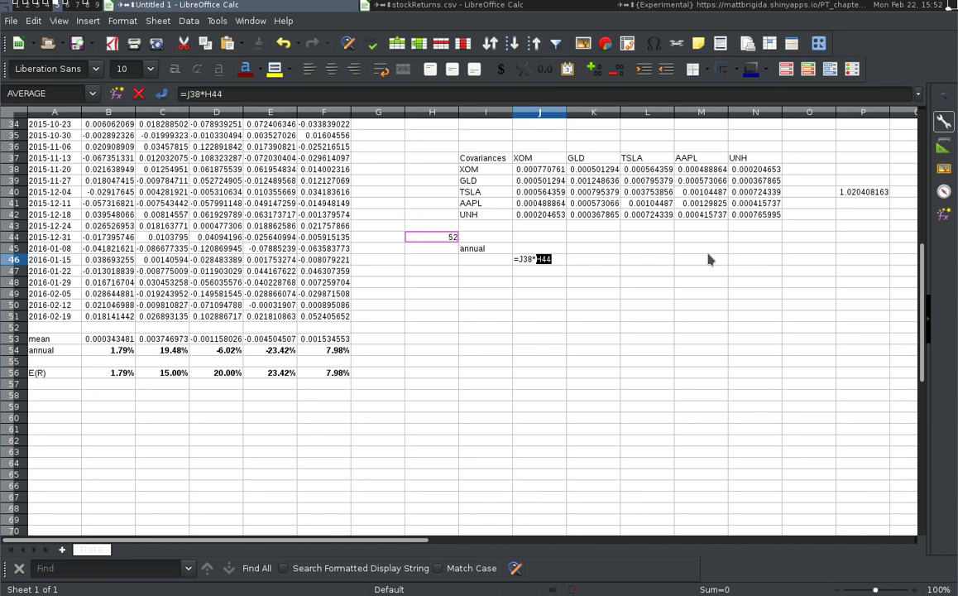
key(F4)
key(Return)
Step: Copy the annualized covariance formula from J46 across the range J46:N53
key(Up)
key(shift+Right)
key(shift+Right)
key(shift+Right)
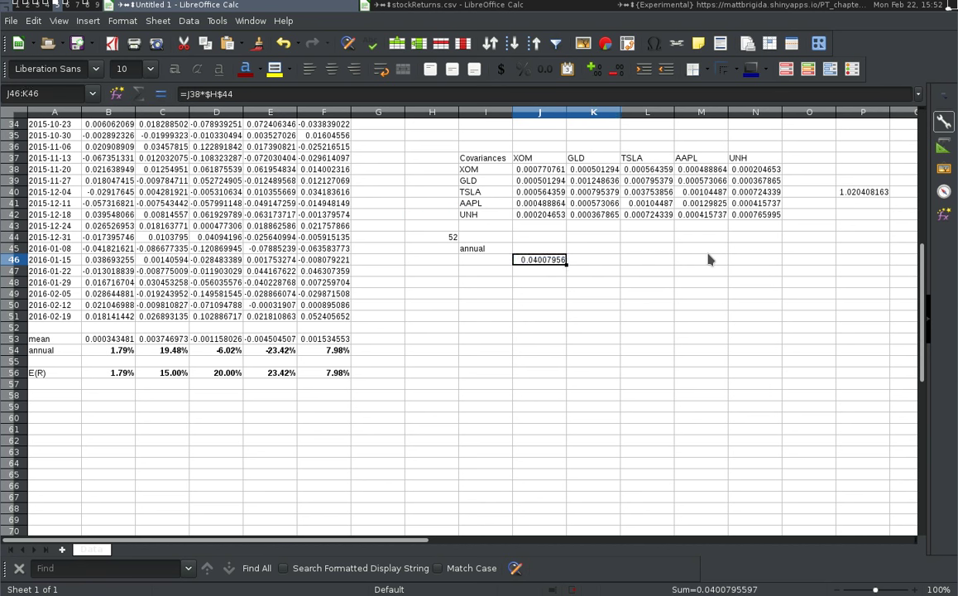
key(shift+Right)
key(shift+Down)
key(shift+Down)
key(shift+Down)
key(shift+Down)
key(shift+Down)
key(shift+Down)
key(shift+Down)
key(F2)
key(alt+Return)
key(Up)
key(Down)
key(ctrl+c)
Step: Delete the surplus formulas in J51:N53 below the five-row annual covariance matrix
key(Down)
key(Down)
key(Down)
key(Down)
key(Down)
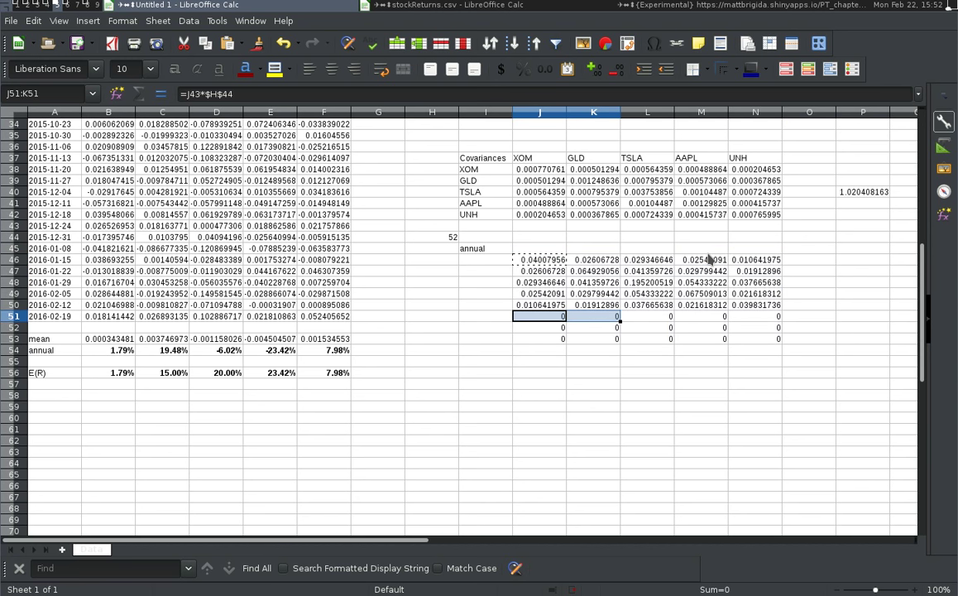
key(shift+Right)
key(shift+Right)
key(shift+Right)
key(shift+Right)
key(shift+Down)
key(shift+Down)
key(Delete)
Step: Enter a formula in J45 that references the XOM column header in J37
key(Up)
key(Up)
key(Up)
key(Up)
key(Up)
key(Up)
key(Up)
key(Up)
key(Up)
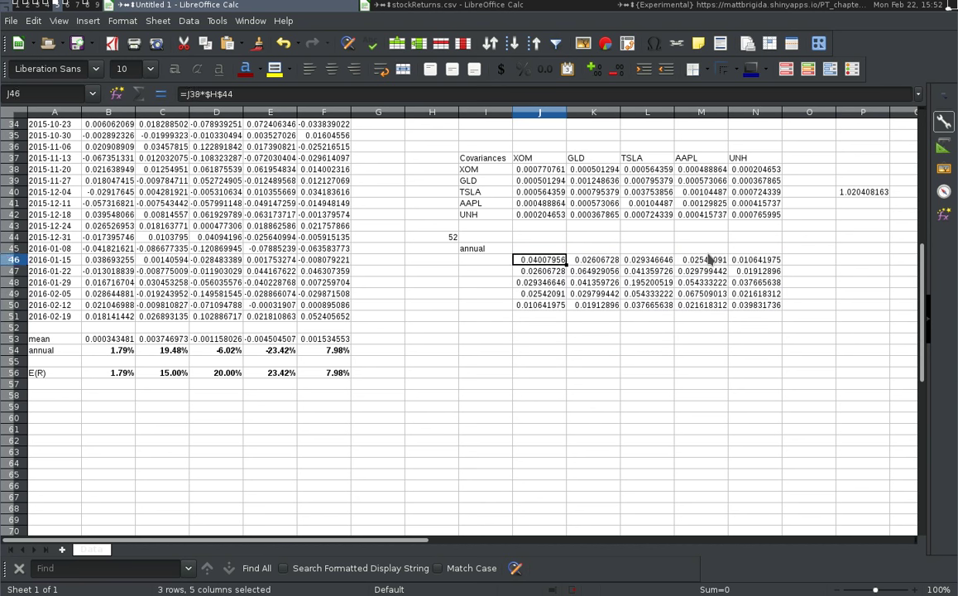
key(Down)
key(Down)
key(Down)
text(=)
key(Up)
key(Up)
key(Up)
key(Up)
key(Up)
key(Up)
key(Up)
key(Up)
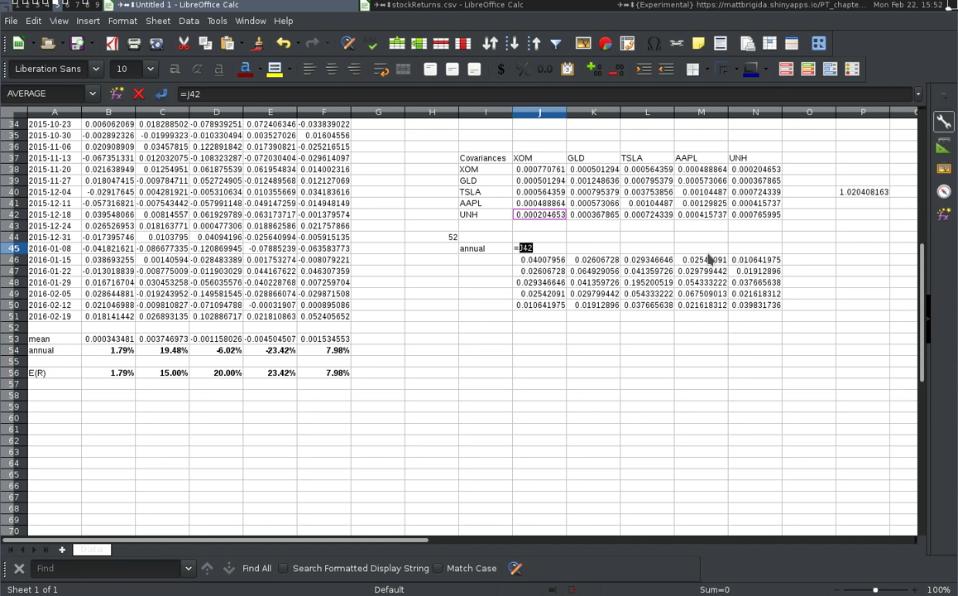
key(Return)
Step: Copy the header reference from J45 into K45:N45 to label the GLD, TSLA, AAPL and UNH columns
key(Up)
key(ctrl+c)
key(Right)
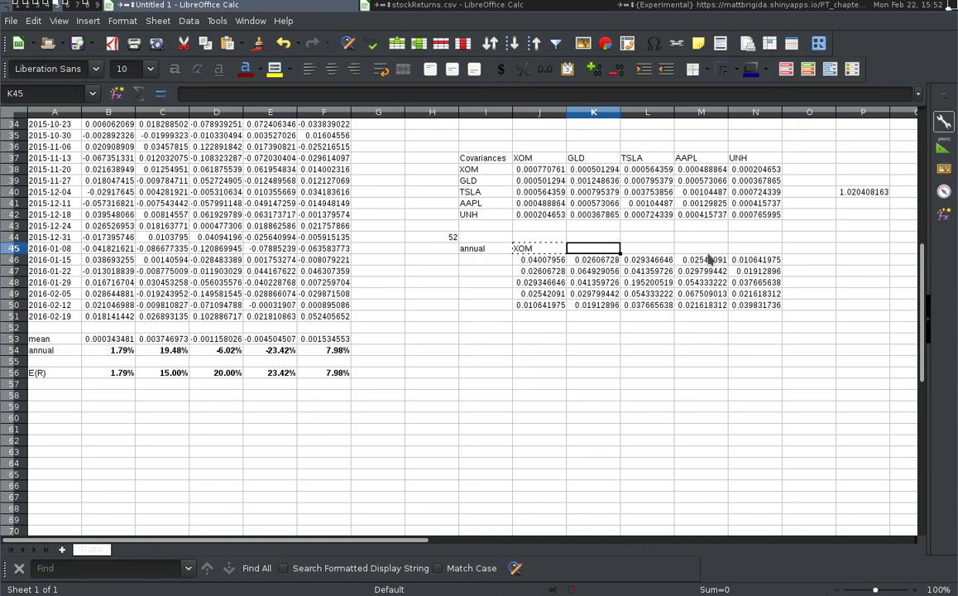
key(shift+Right)
key(shift+Right)
key(shift+Right)
key(ctrl+v)
key(Left)
key(Left)
key(Left)
key(Left)
key(Left)
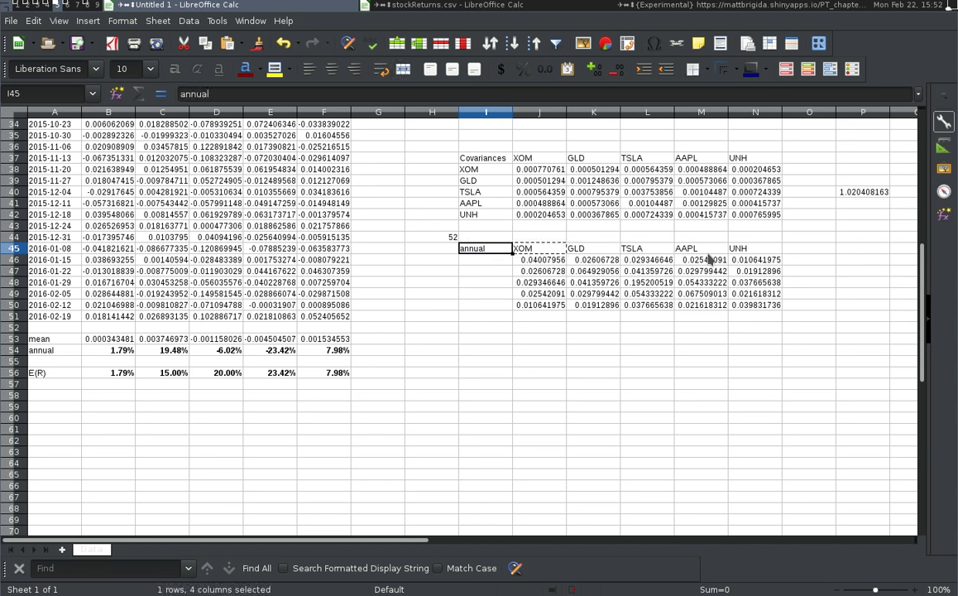
Step: Enter a formula in I46 that references the XOM row label in I38
key(Down)
text(=)
key(Up)
key(Up)
key(Up)
key(Up)
key(Up)
key(Up)
key(Up)
key(Up)
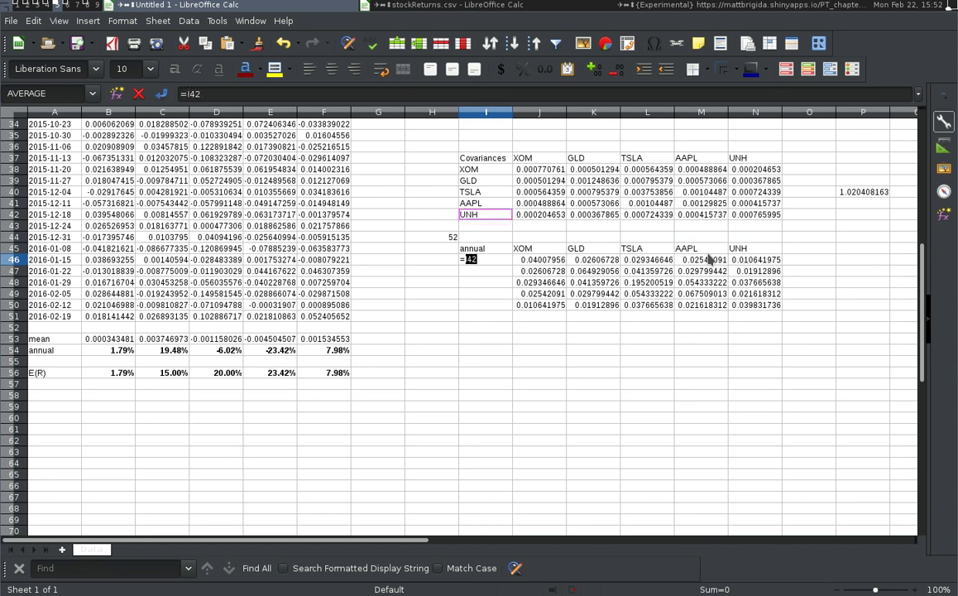
key(Return)
Step: Copy the row label reference from I46 into I47:I50 to label the GLD, TSLA, AAPL and UNH rows
key(Up)
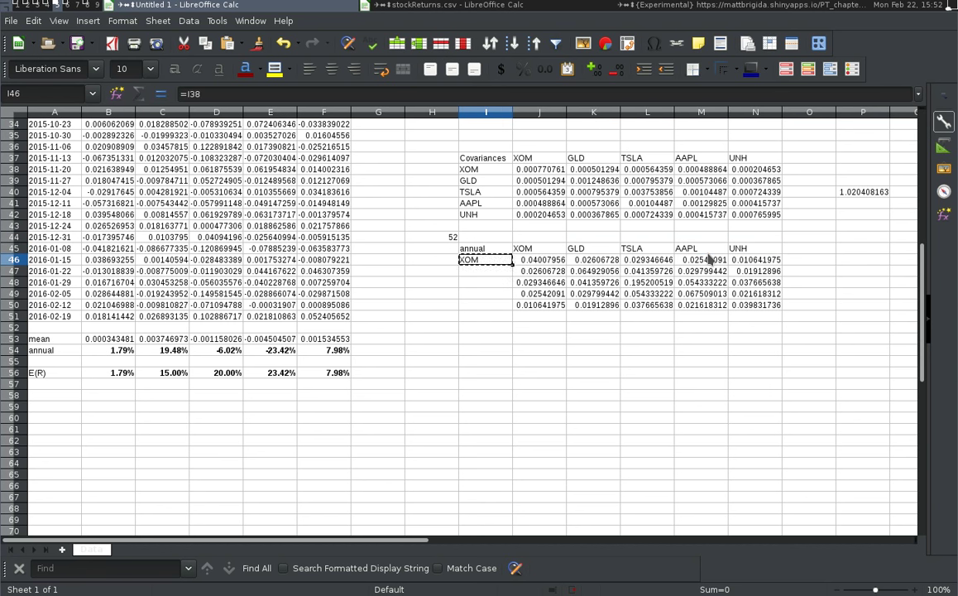
key(Down)
key(shift+Down)
key(shift+Down)
key(shift+Down)
key(ctrl+v)
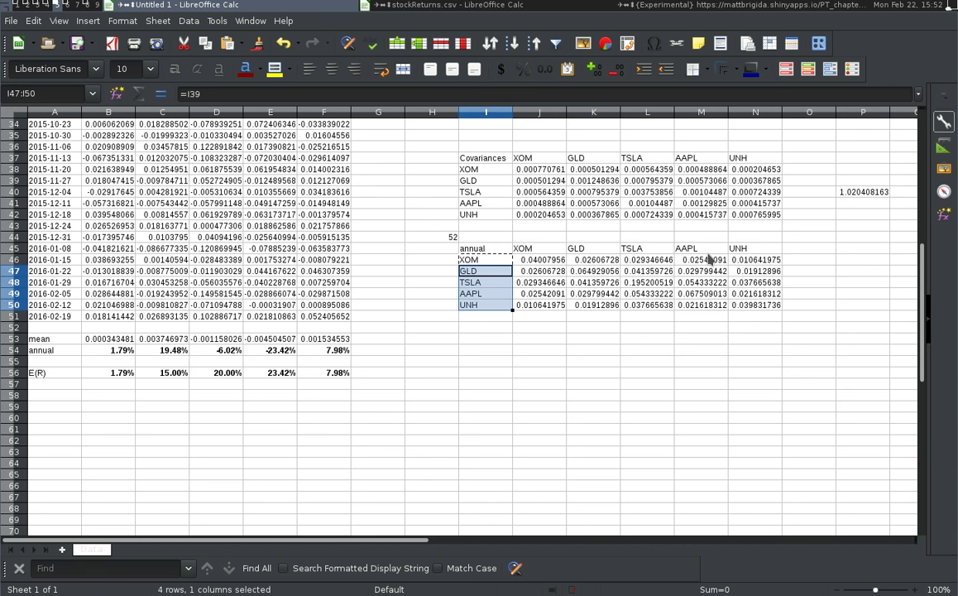
Step: Go to the last expected return, in cell F56 of the E(R) row
key(Down)
key(Right)
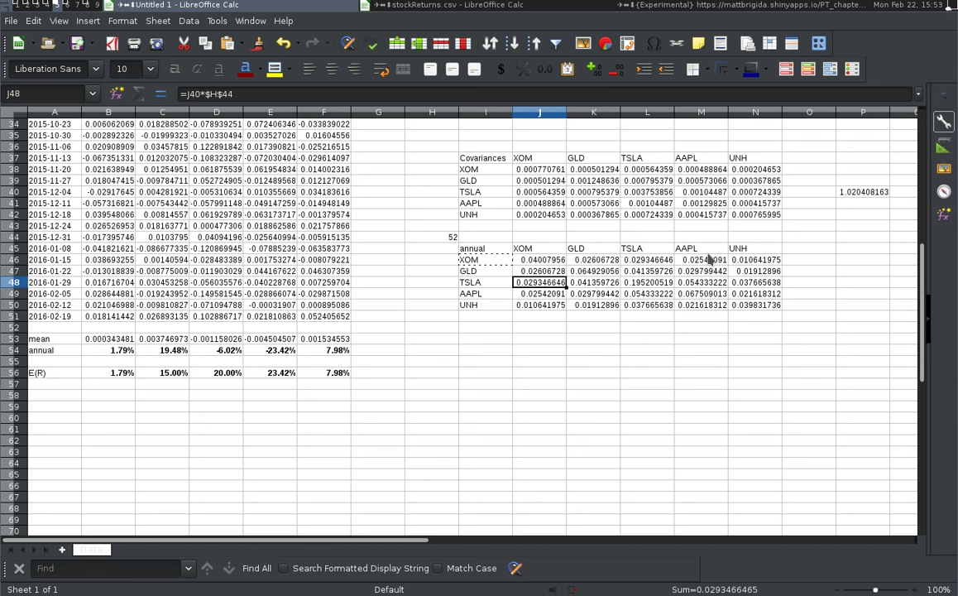
key(Right)
key(Left)
key(Down)
key(Left)
key(Left)
key(Left)
key(Down)
key(Down)
key(Down)
key(Down)
key(Down)
key(Left)
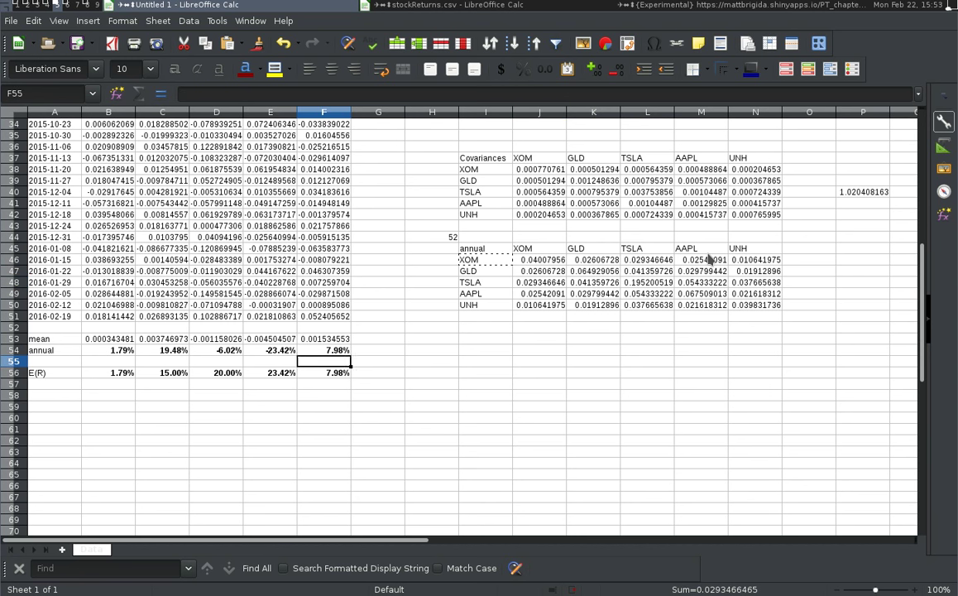
key(Down)
key(Down)
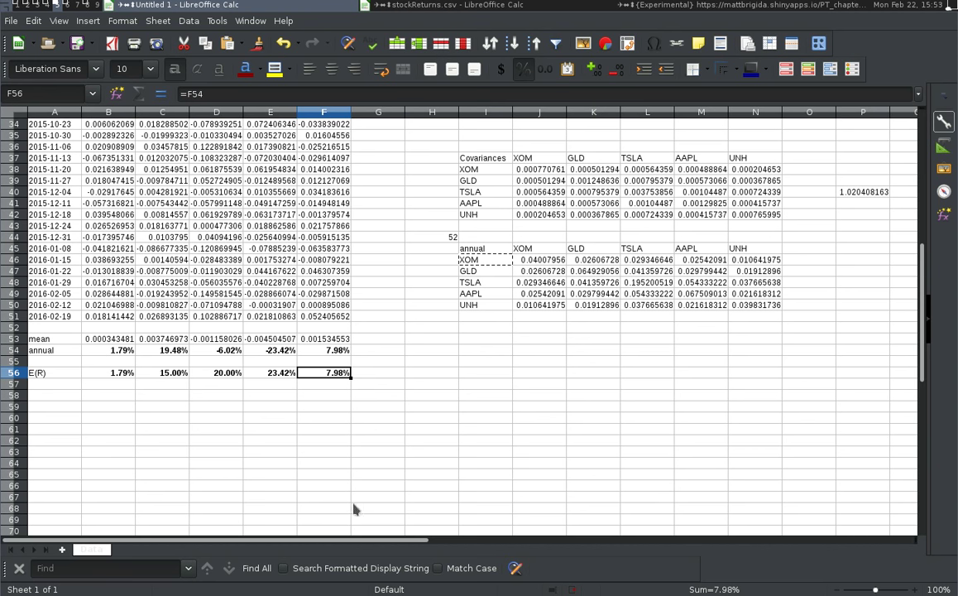
Step: Add a new sheet after Data and rename it portfolio
click(62, 549)
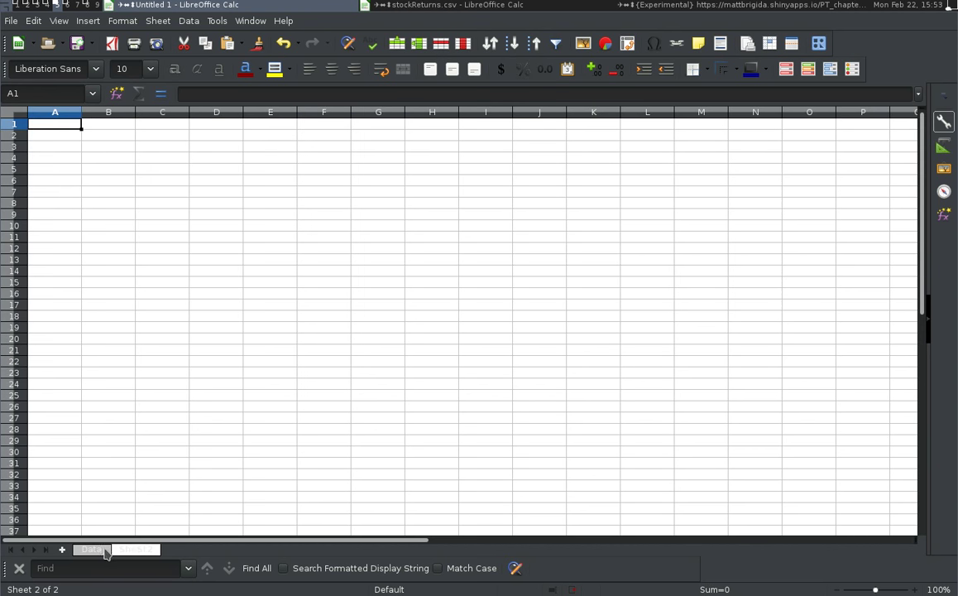
right_click(140, 552)
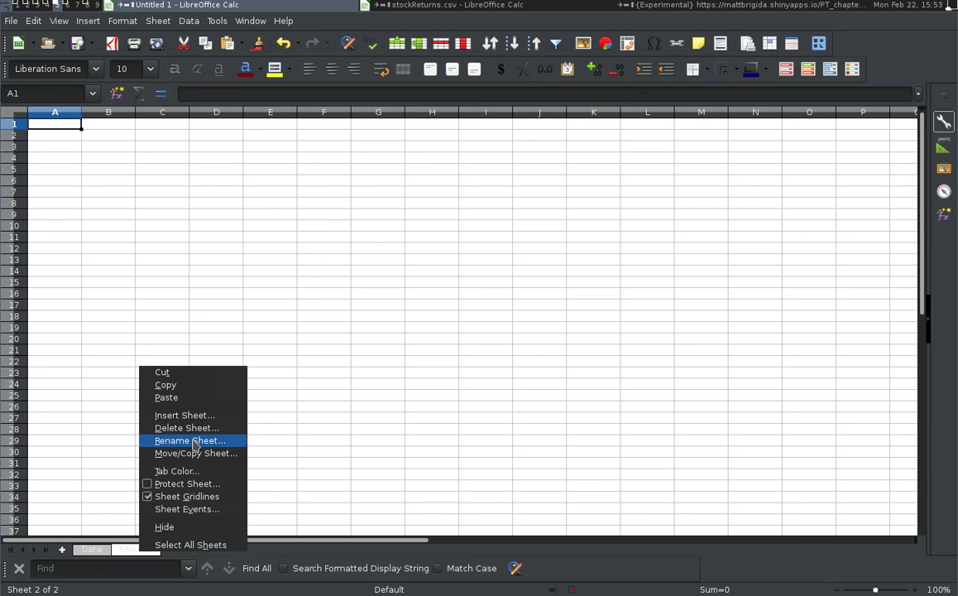
click(195, 441)
text(portfolio)
key(Return)
key(Down)
key(Right)
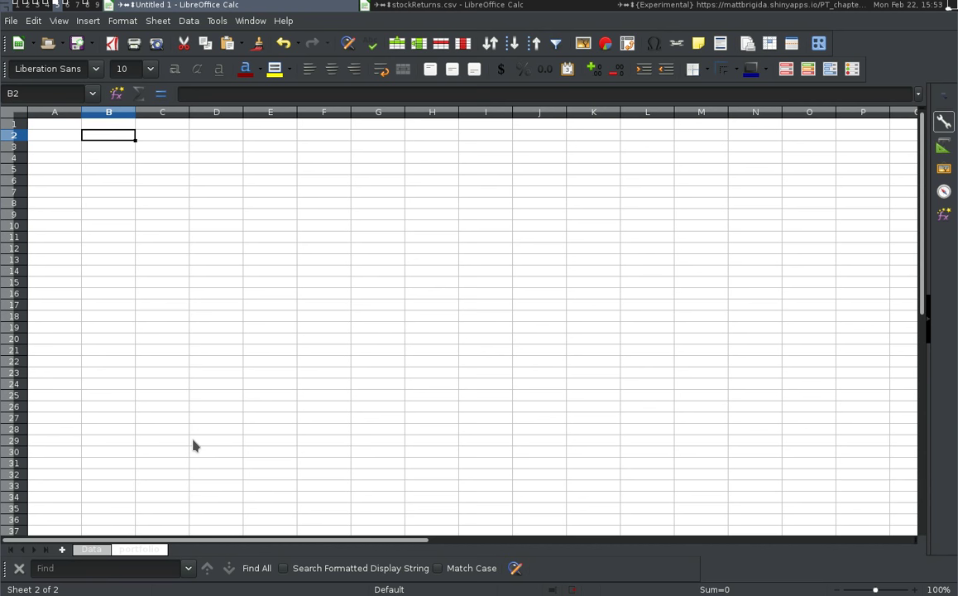
Step: Copy the E(R) row A56:F56 from the Data sheet and go to cell E2 of the portfolio sheet
key(ctrl+Page_Up)
key(Home)
key(ctrl+shift+Right)
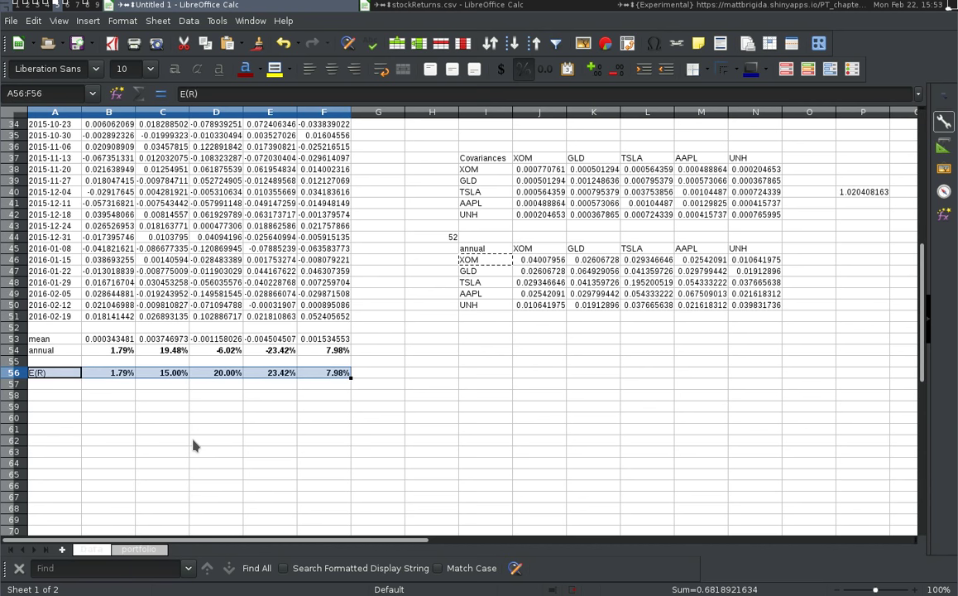
key(ctrl+c)
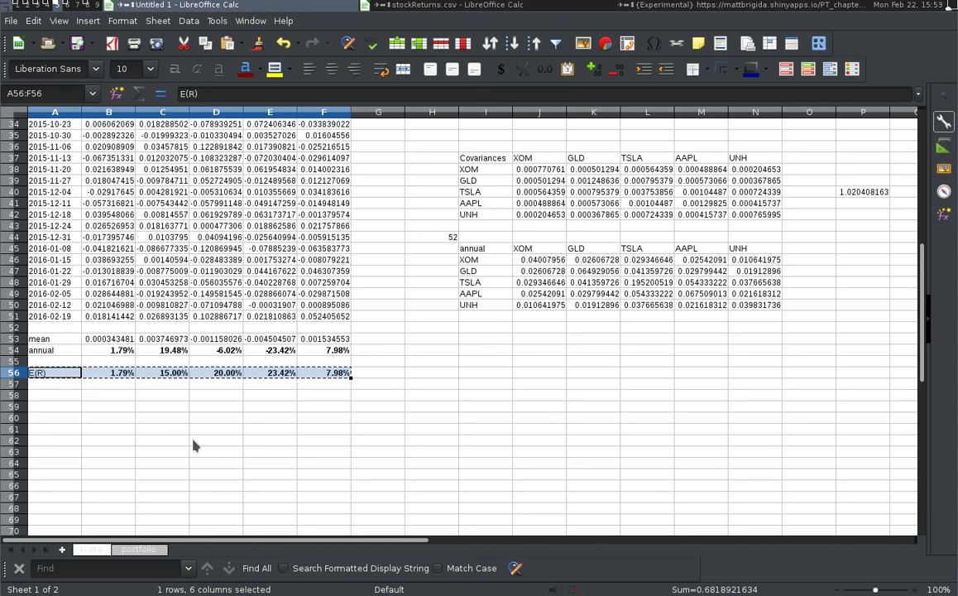
key(ctrl+Page_Down)
key(Right)
key(Right)
key(Right)
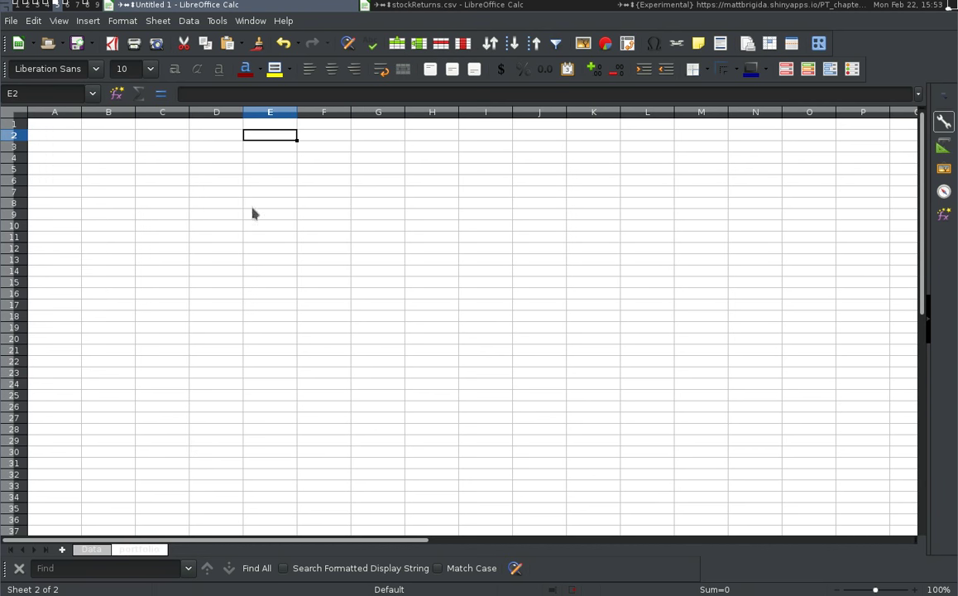
Step: Try to paste the copied E(R) row transposed at E2 with text, numbers, dates and formats, using the Multiply operation
right_click(262, 137)
click(306, 177)
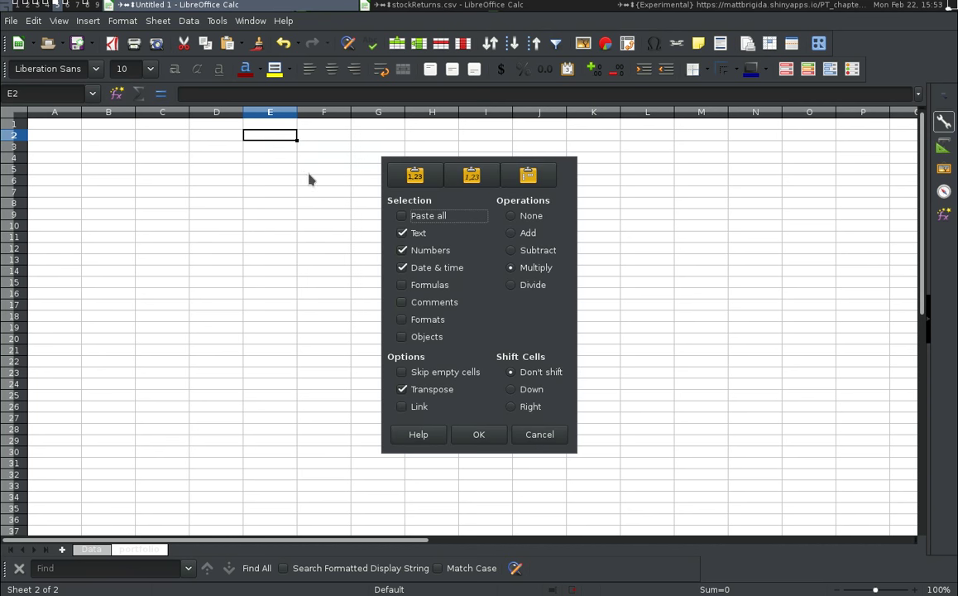
click(431, 319)
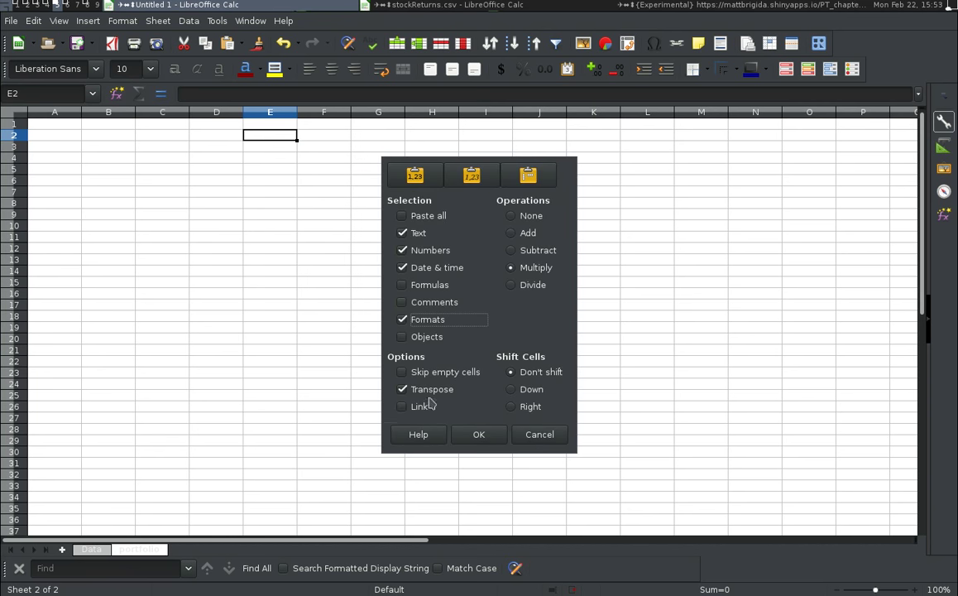
click(473, 436)
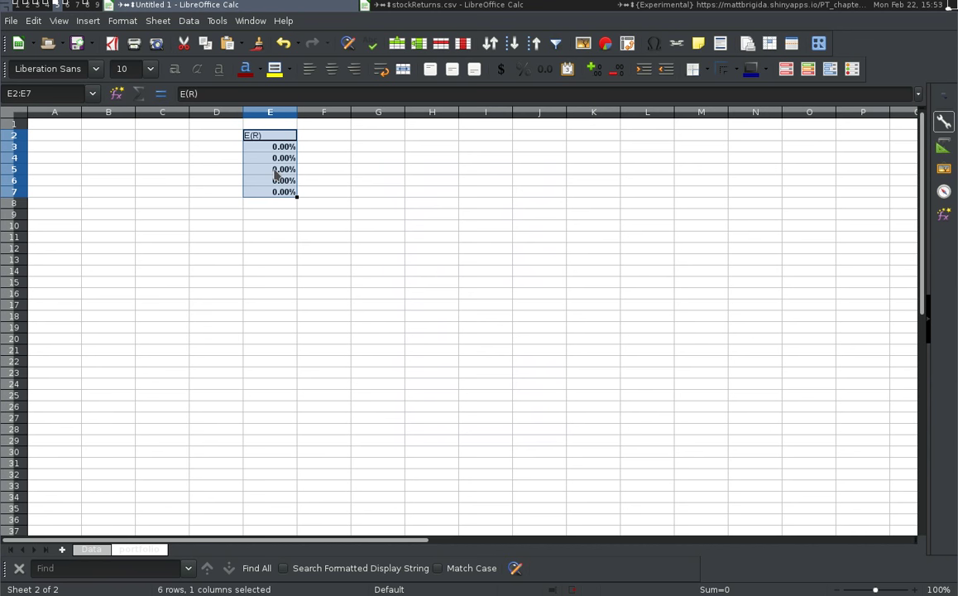
Step: Paste the E(R) row transposed into E2:E7 with text, numbers, dates and formats, setting the operation to None
right_click(283, 134)
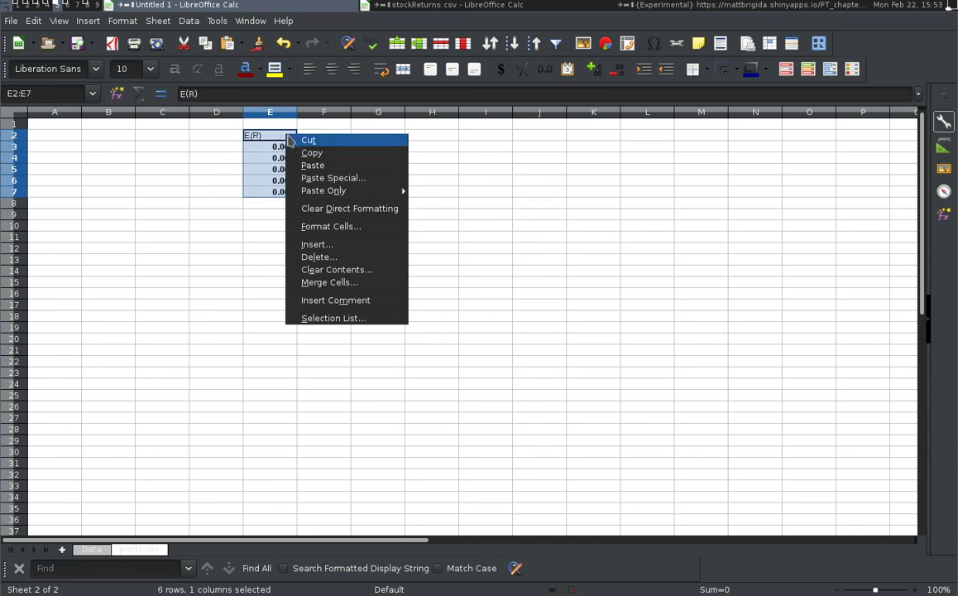
click(323, 178)
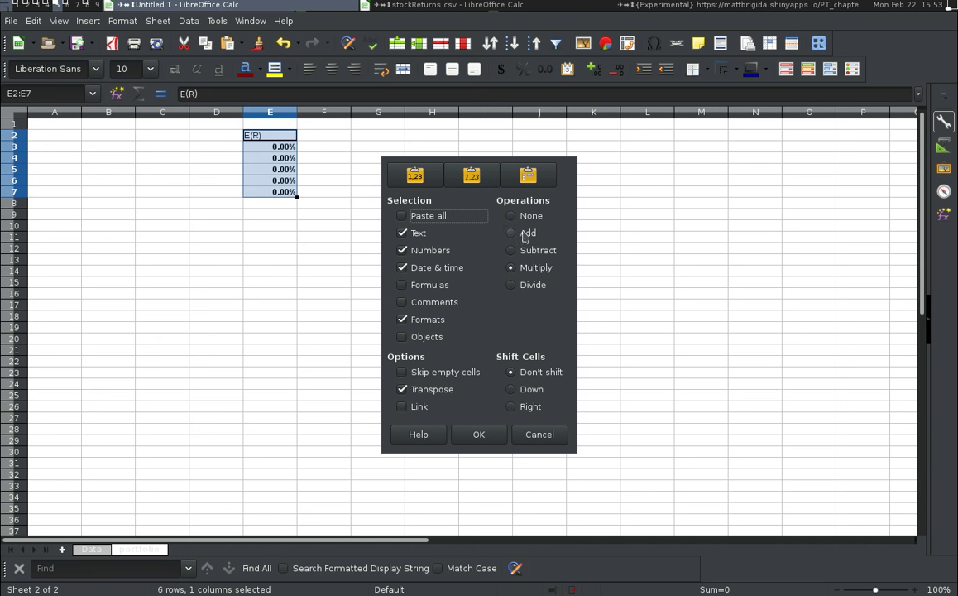
click(487, 434)
click(279, 230)
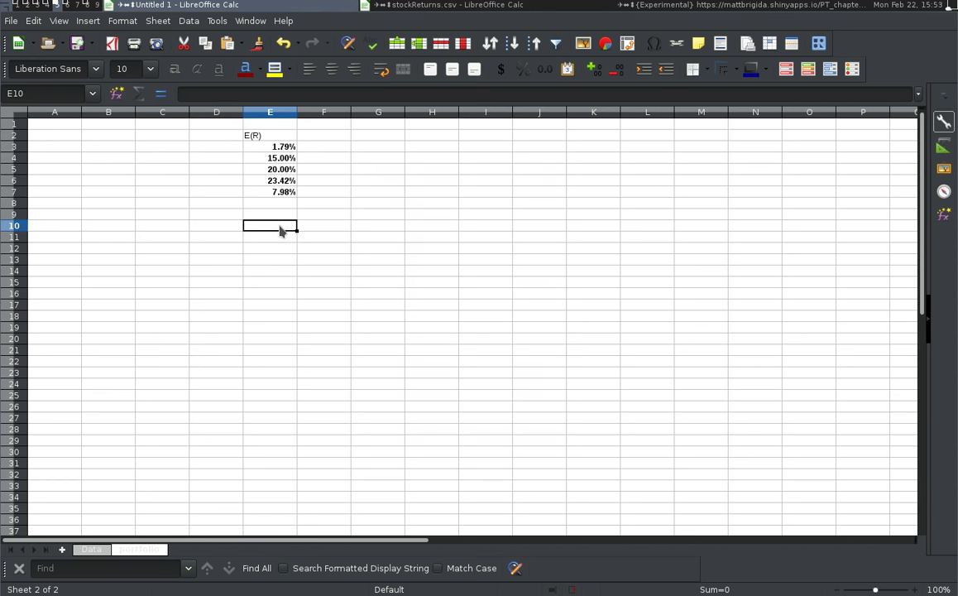
Step: Copy the labelled annual covariance matrix I45:N50 on the Data sheet
key(ctrl+Page_Up)
key(Right)
key(Right)
key(Up)
key(Up)
key(Up)
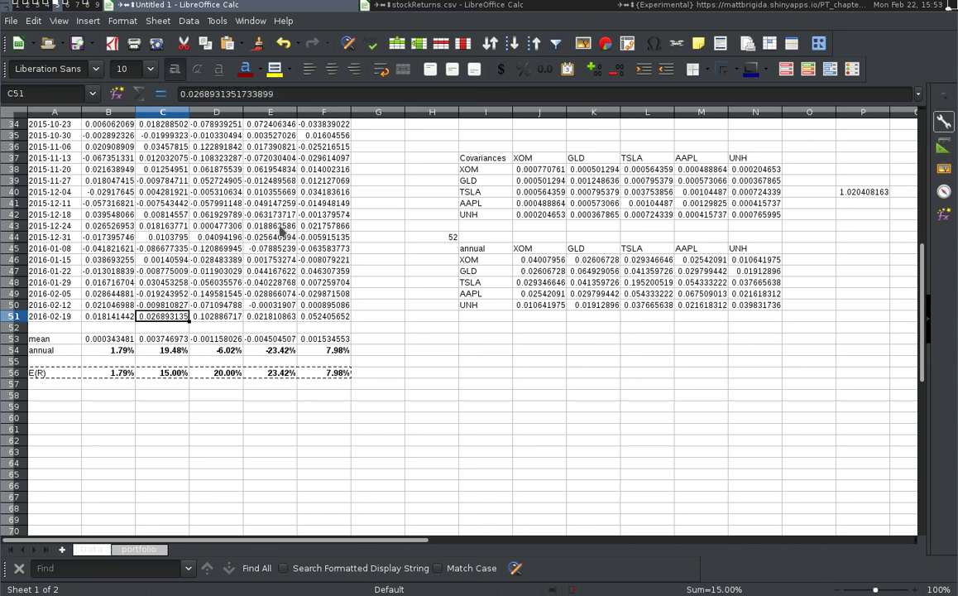
key(Up)
key(Up)
key(Right)
key(Right)
key(Right)
key(Right)
key(Right)
key(Right)
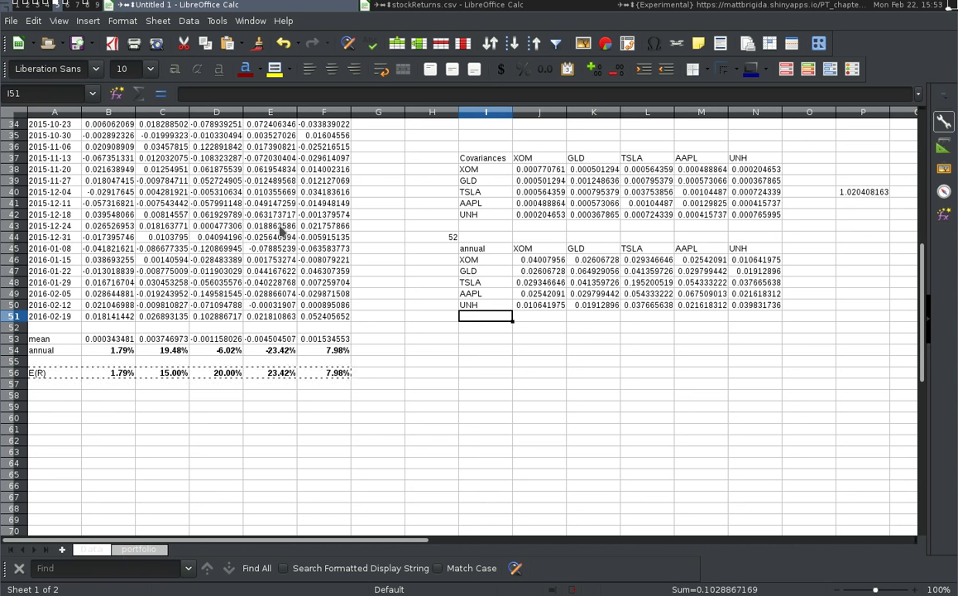
key(Up)
key(Right)
key(Up)
key(Up)
key(Up)
key(Up)
key(Up)
key(Left)
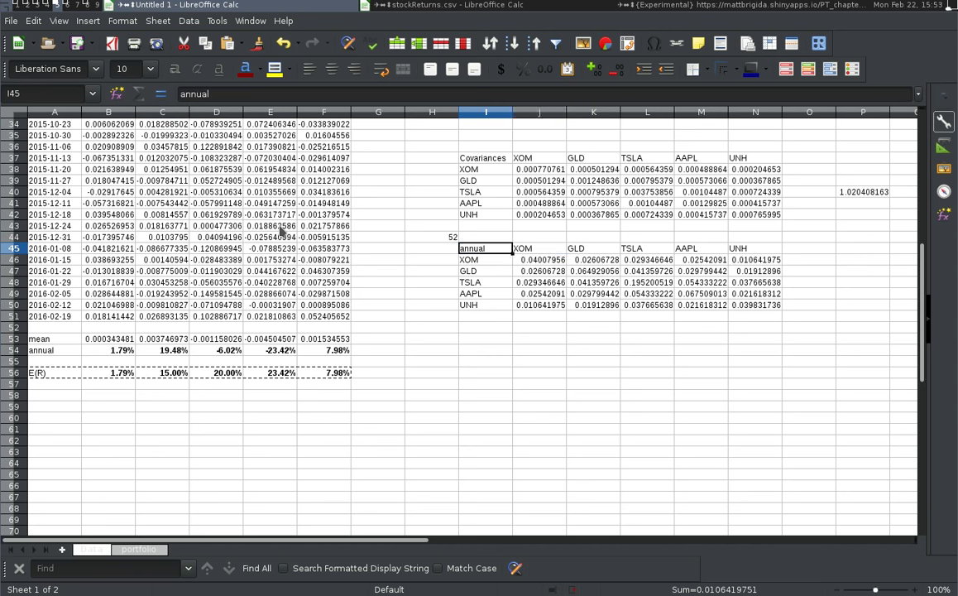
key(shift+ctrl+Right)
key(shift+ctrl+Down)
key(ctrl+c)
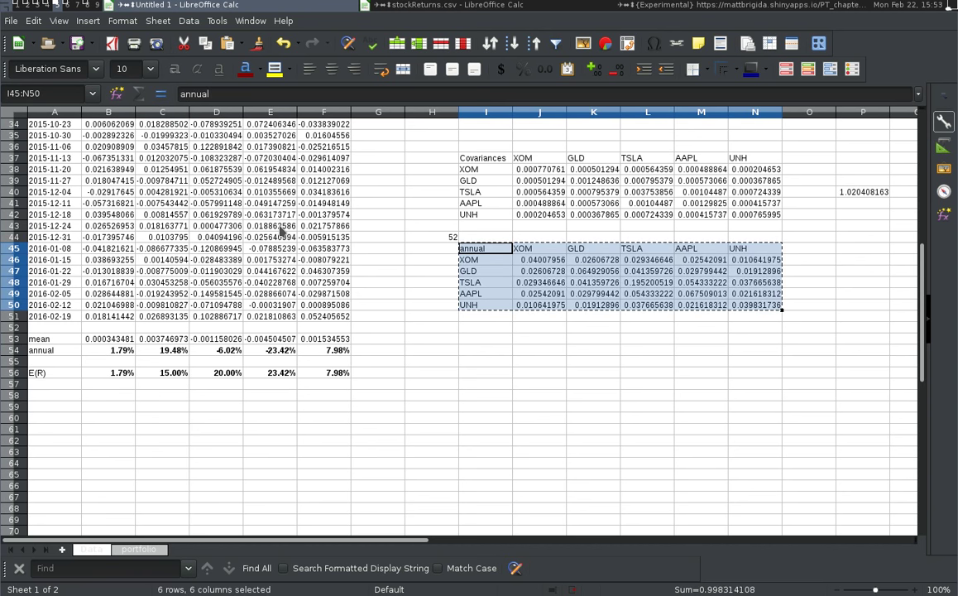
Step: Try a plain paste of the annual covariance matrix at D15 on the portfolio sheet, and undo it
key(ctrl+Page_Down)
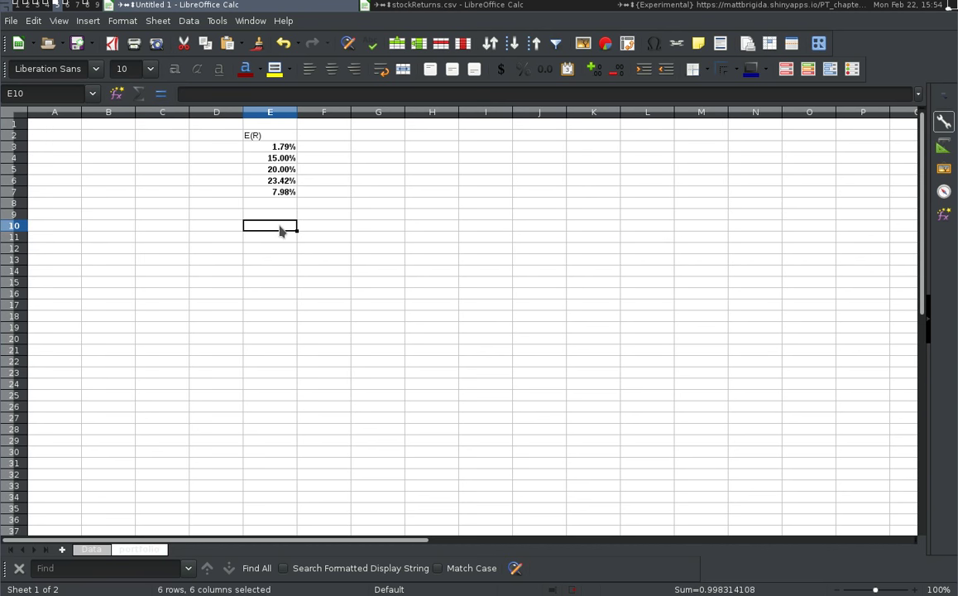
key(Right)
key(Down)
key(Down)
key(Down)
key(Down)
key(Down)
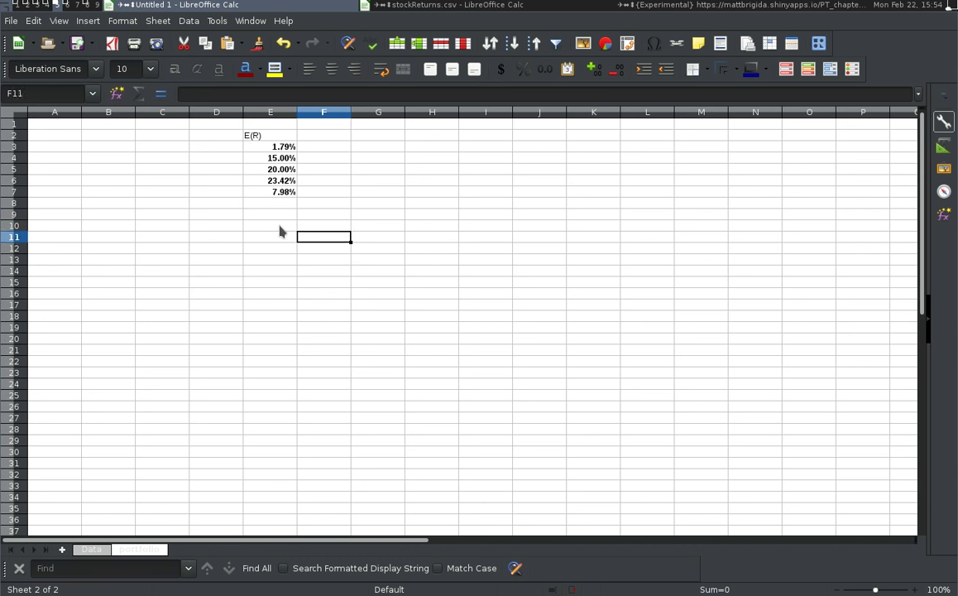
key(Left)
key(Left)
key(ctrl+v)
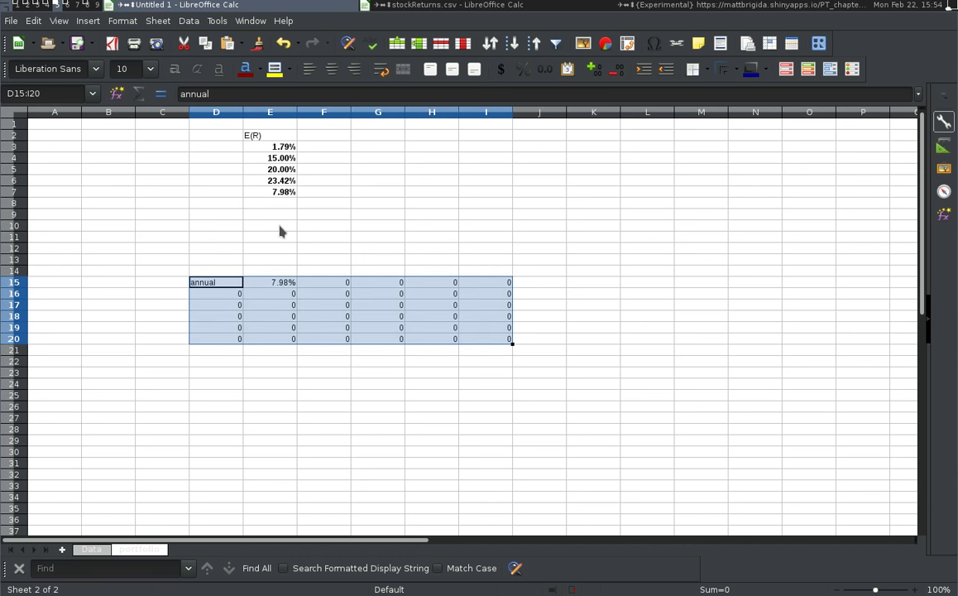
key(ctrl+z)
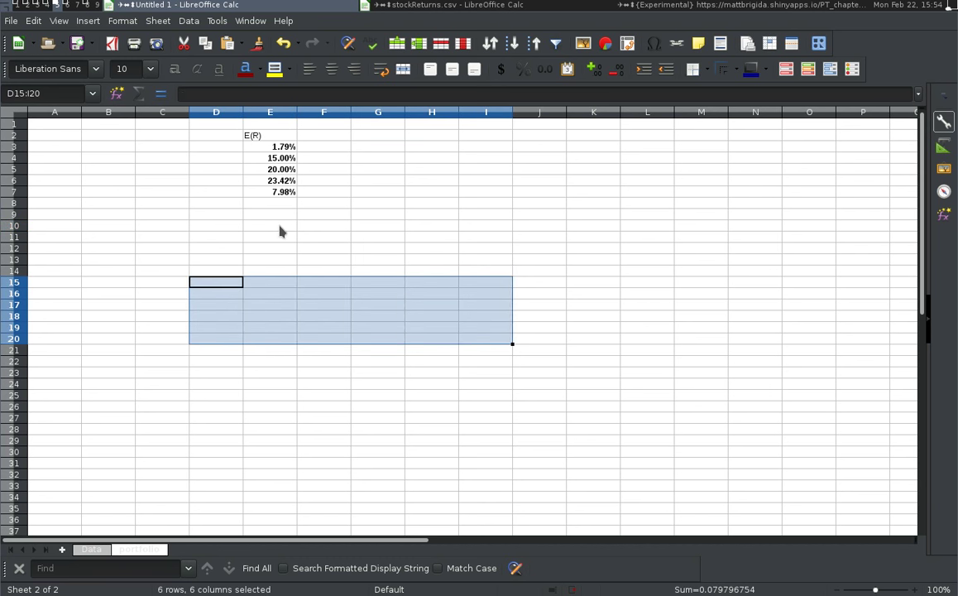
Step: Paste the covariance matrix into D15:I20 as text, numbers, dates and formats without formulas, with Transpose turned off
right_click(204, 279)
click(240, 320)
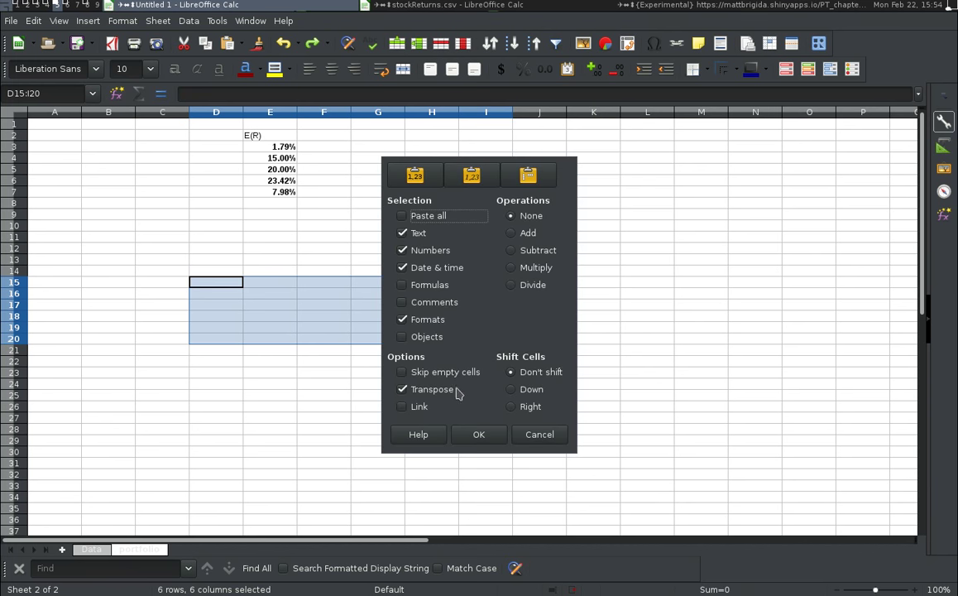
click(406, 390)
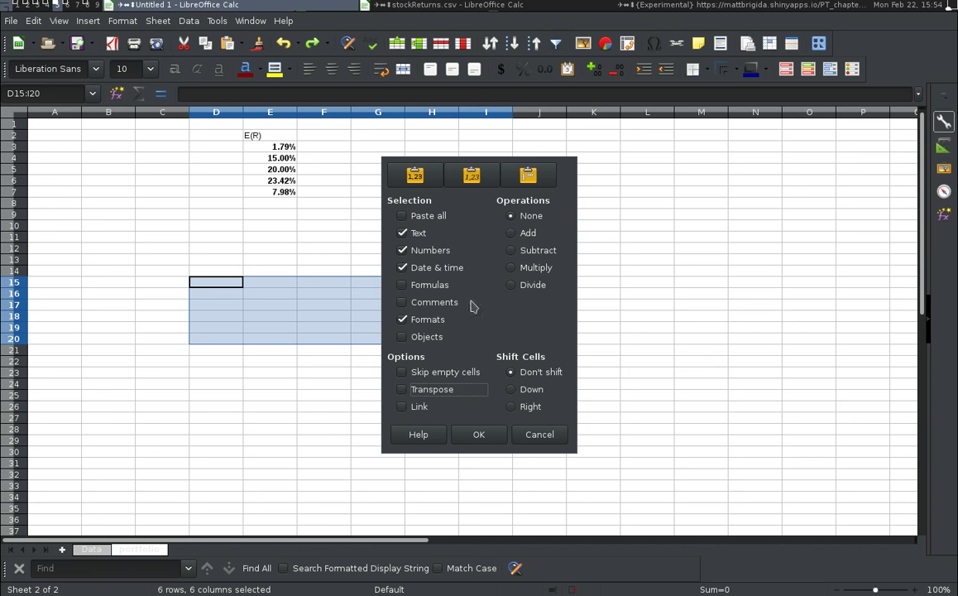
click(468, 436)
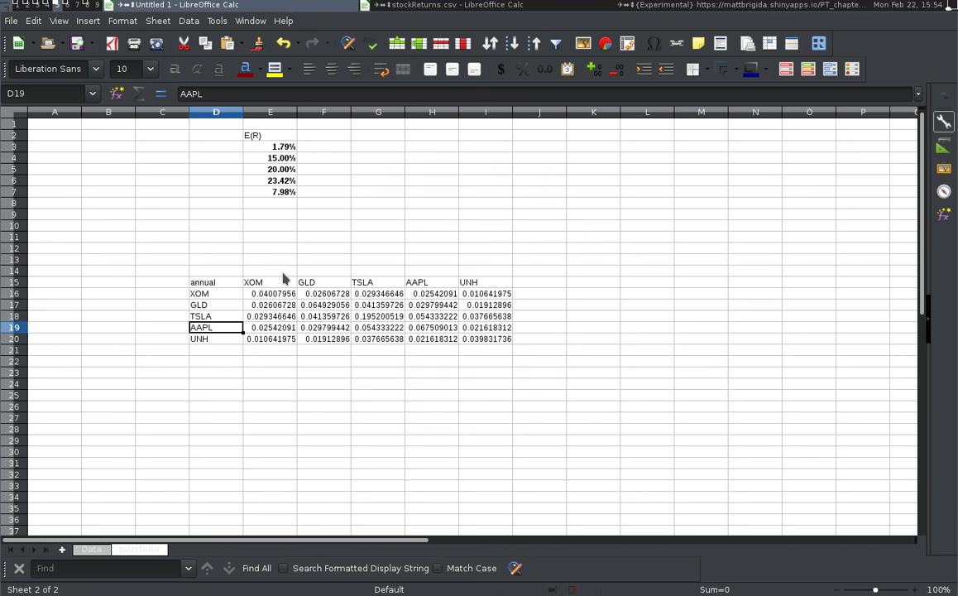
Step: Enter a weight of 1 for XOM in C16 and label the column weights in C15
key(ctrl+Up)
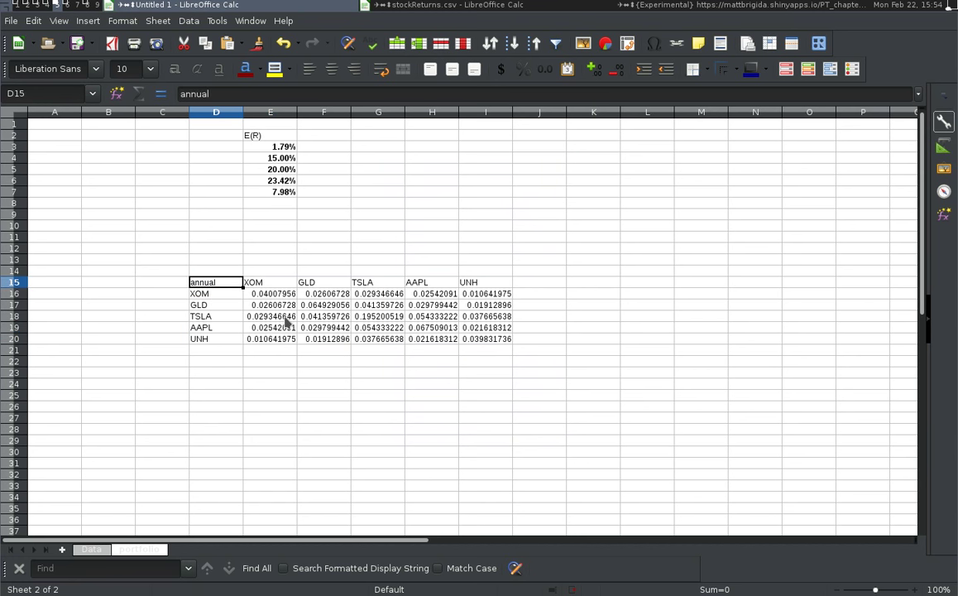
key(Left)
key(Down)
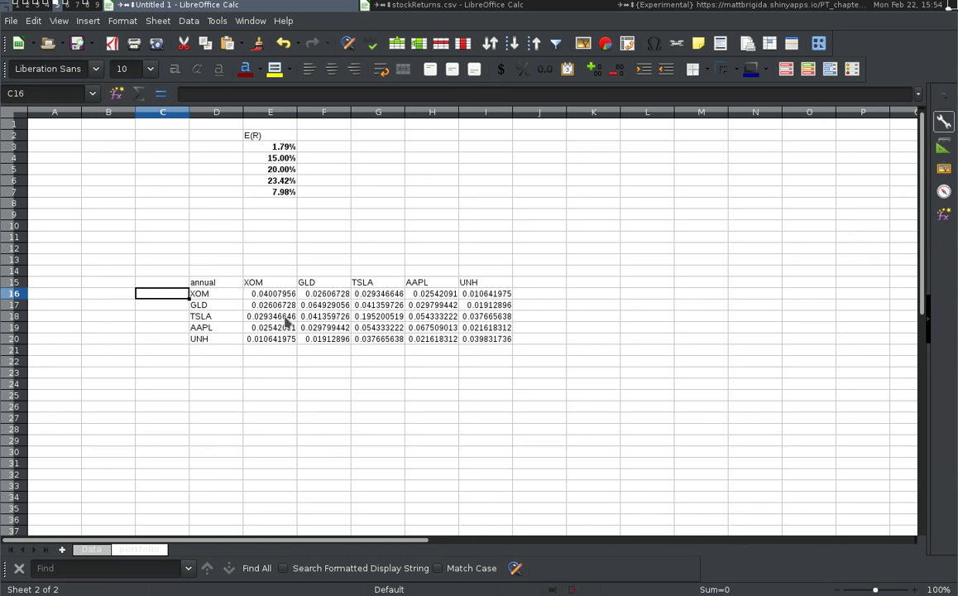
text(1)
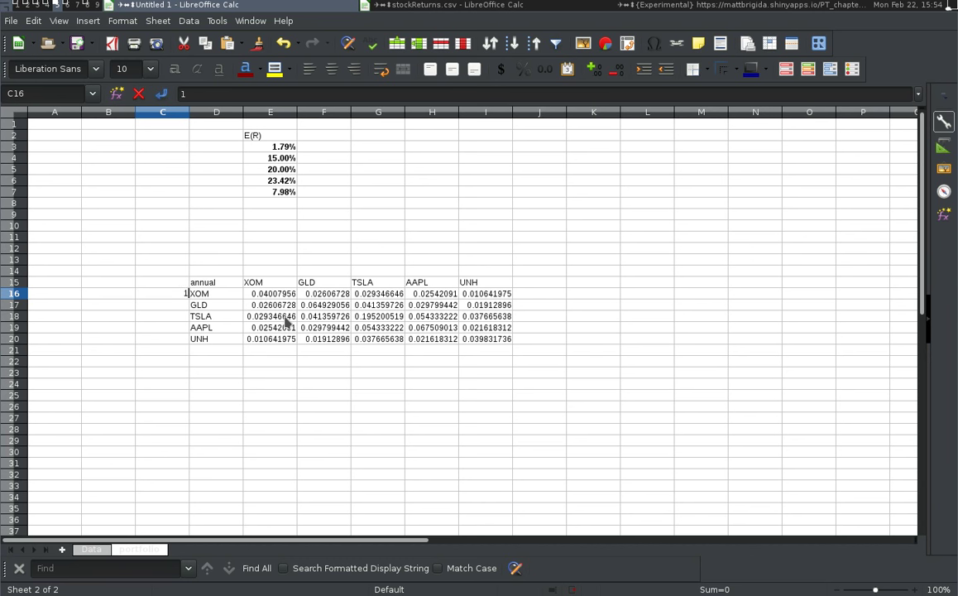
key(Return)
key(Up)
key(Up)
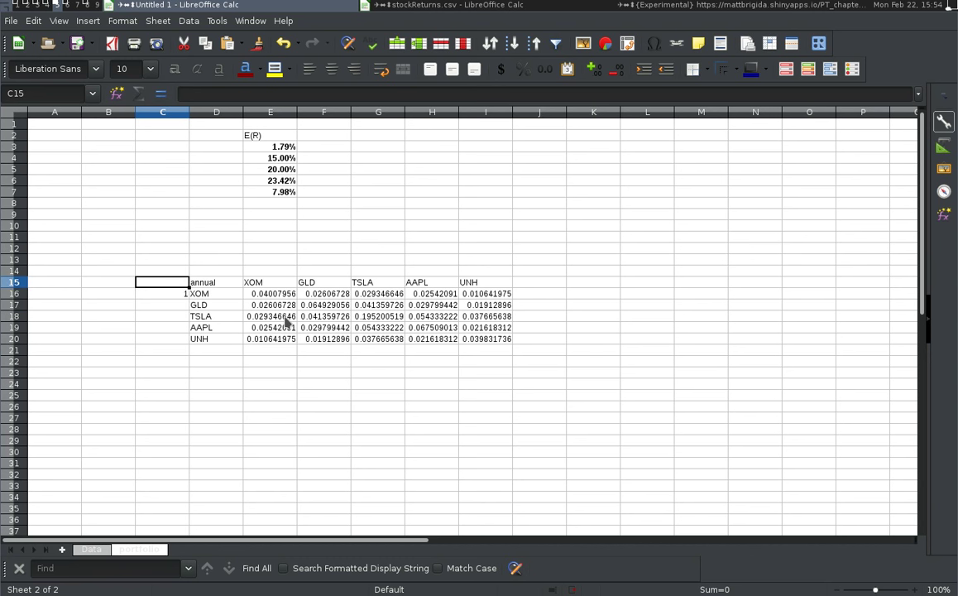
text(weights)
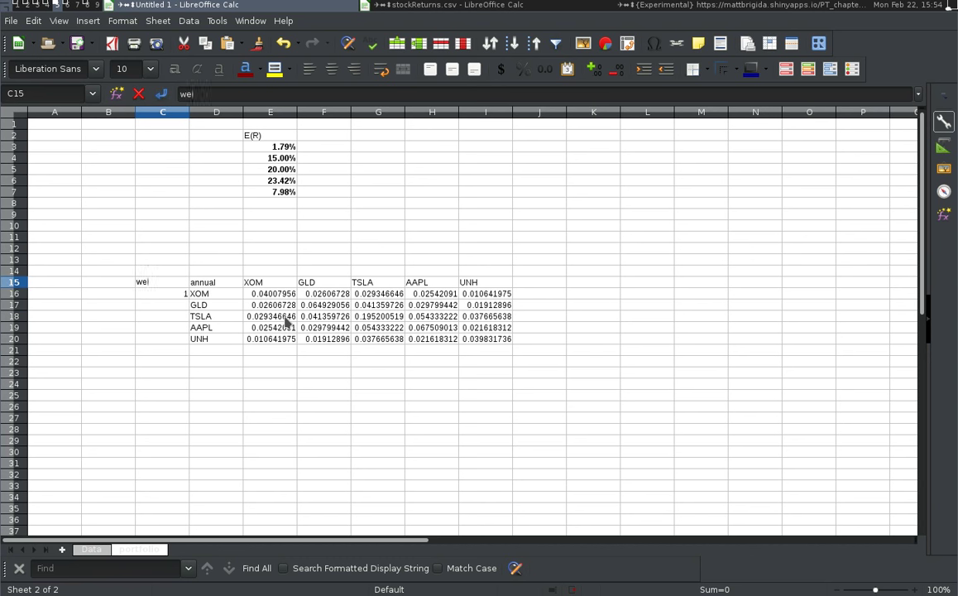
key(Return)
Step: Finish the weights label and enter weights of 0 for GLD, TSLA, AAPL and UNH in C17:C20
key(Return)
text(0)
key(Return)
text(0)
key(Return)
text(0)
key(Return)
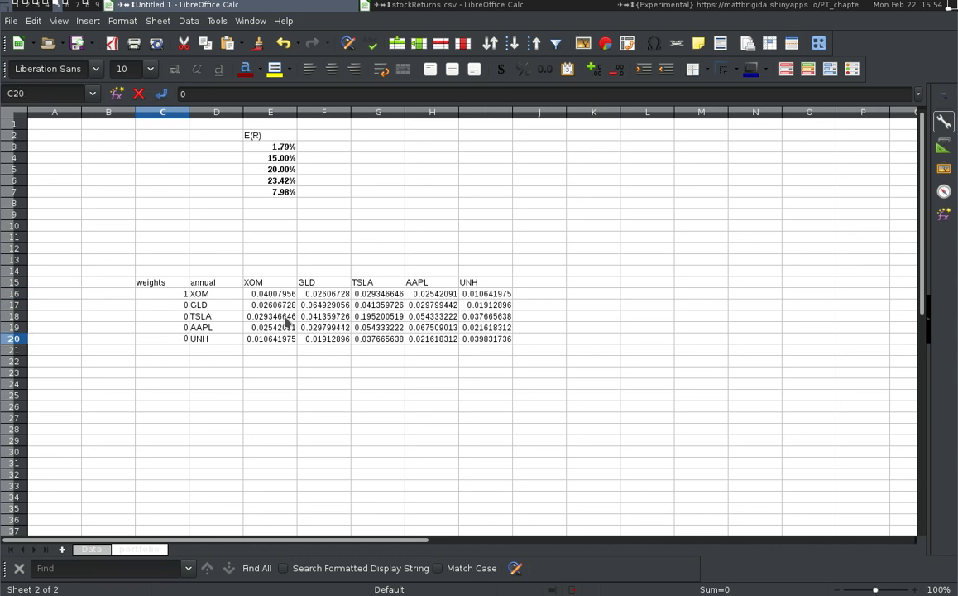
text(0)
key(Return)
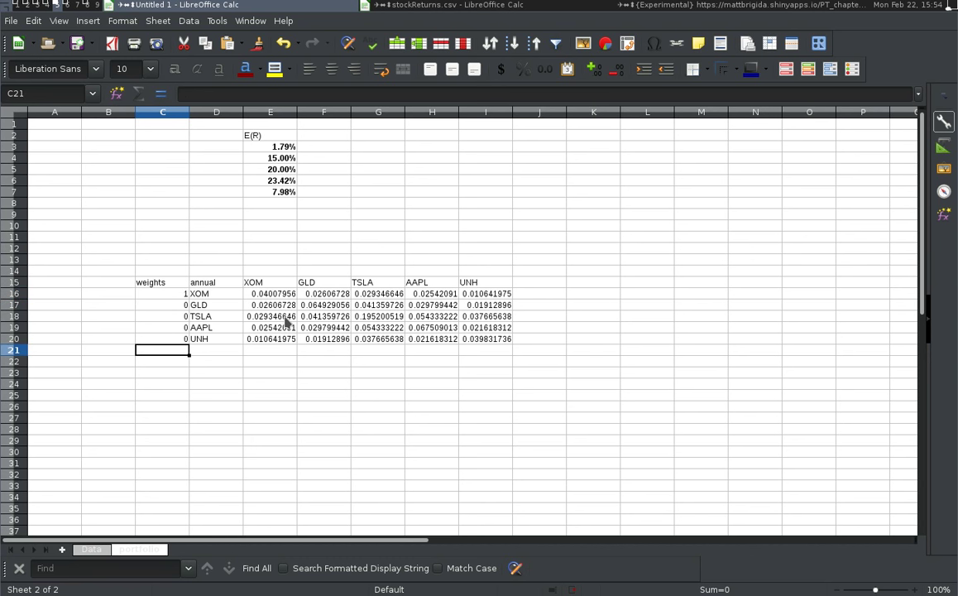
Step: Total the weights C16:C20 in C21 with a SUM formula
text(=sum()
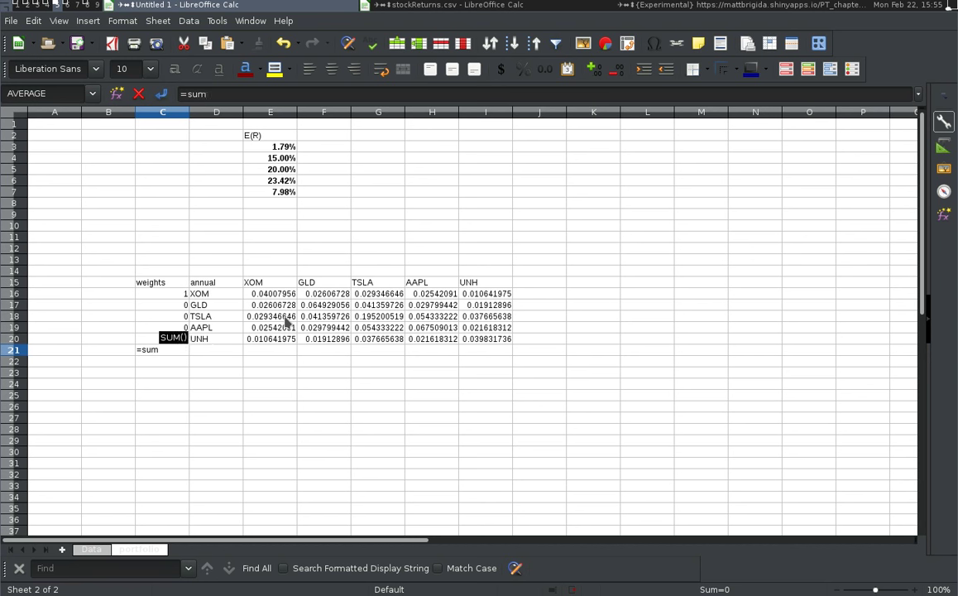
key(Up)
key(Up)
key(Up)
key(Up)
key(Up)
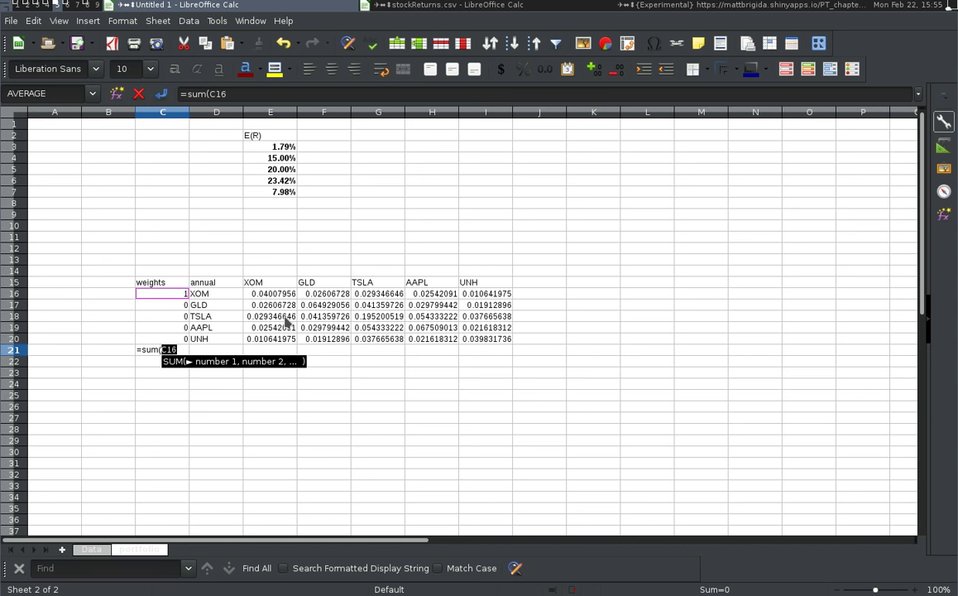
key(shift+Down)
key(shift+Down)
key(shift+Down)
key(shift+Down)
key(Return)
key(Up)
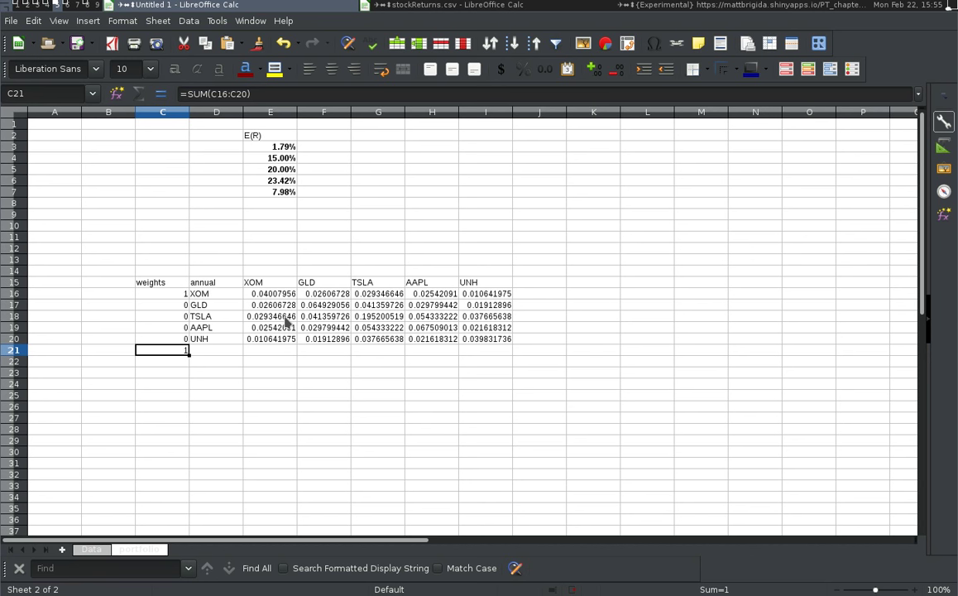
Step: Make the weights total in C21 bold
key(Up)
key(Up)
key(Up)
key(Down)
key(Down)
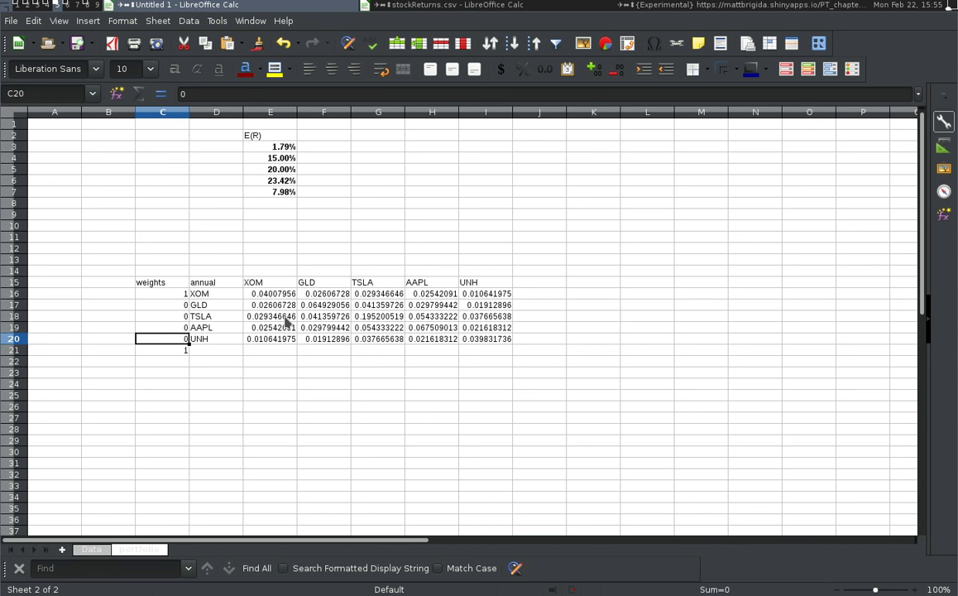
key(Down)
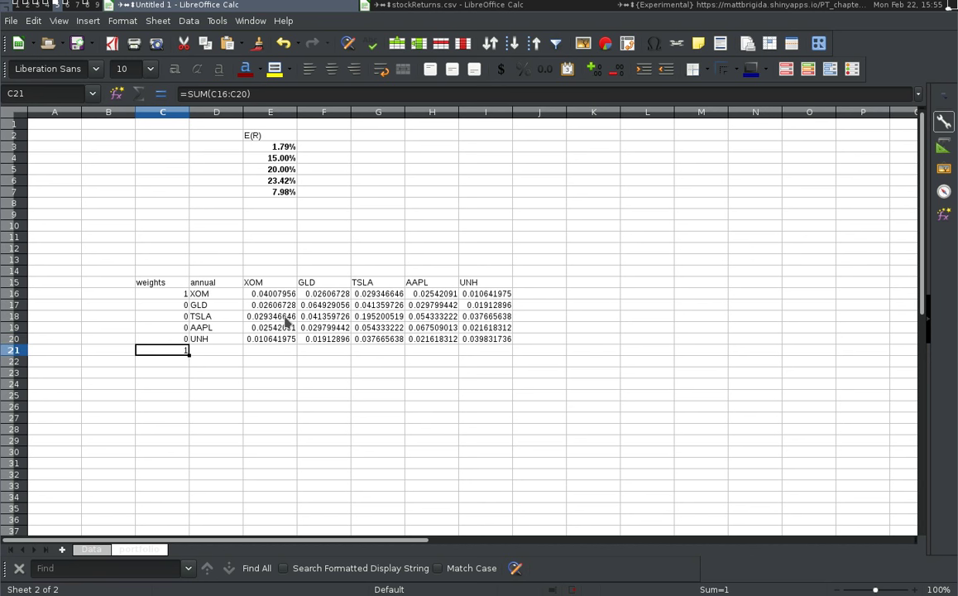
Step: Link E14, above the XOM column of the matrix, to the XOM weight with =C16
key(Up)
key(Up)
key(Up)
key(Up)
key(Up)
key(Up)
key(Right)
key(Right)
key(Right)
key(Up)
key(Left)
text(=)
key(Down)
key(Down)
key(Left)
key(Left)
key(Return)
Step: Link F14, above the GLD column, to the GLD weight in C17
key(Up)
text(=)
key(Down)
key(Left)
key(Down)
key(Down)
key(Left)
key(Left)
key(Tab)
Step: Link G14, above the TSLA column, to the TSLA weight with =C18
text(=)
key(Down)
key(Down)
key(Down)
key(Down)
key(Down)
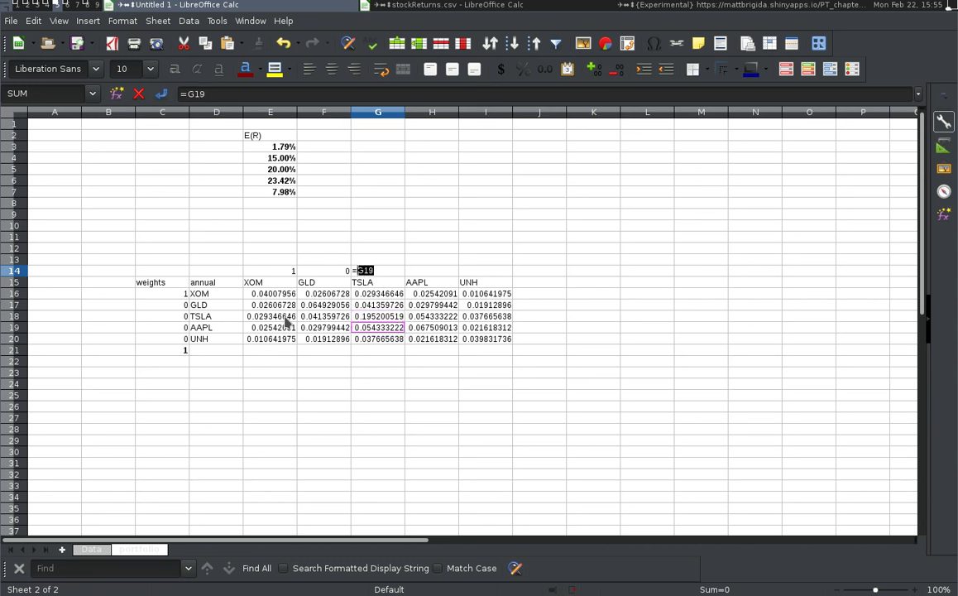
key(Left)
key(Left)
key(Left)
key(Left)
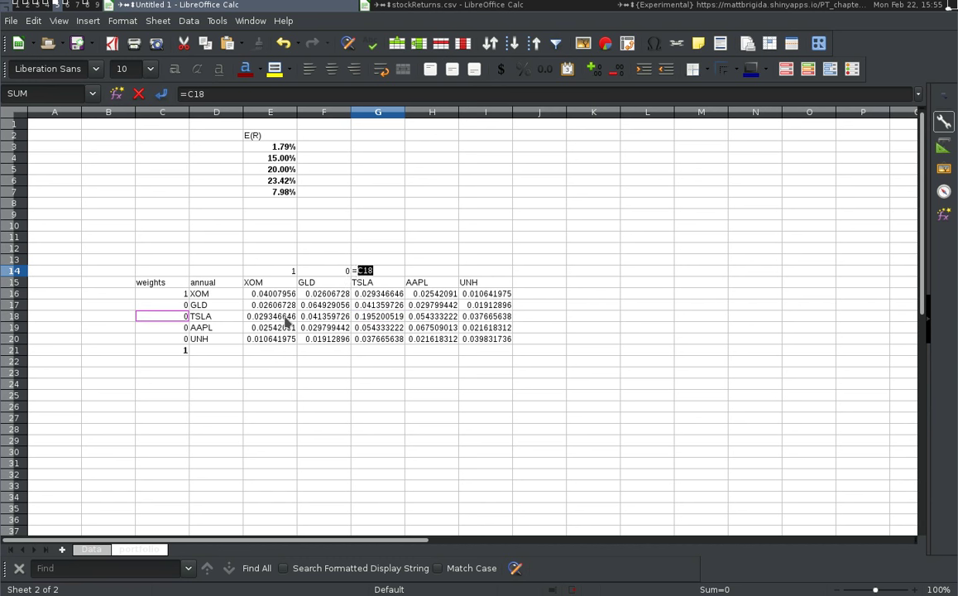
key(Return)
key(Left)
key(Left)
key(Left)
key(Left)
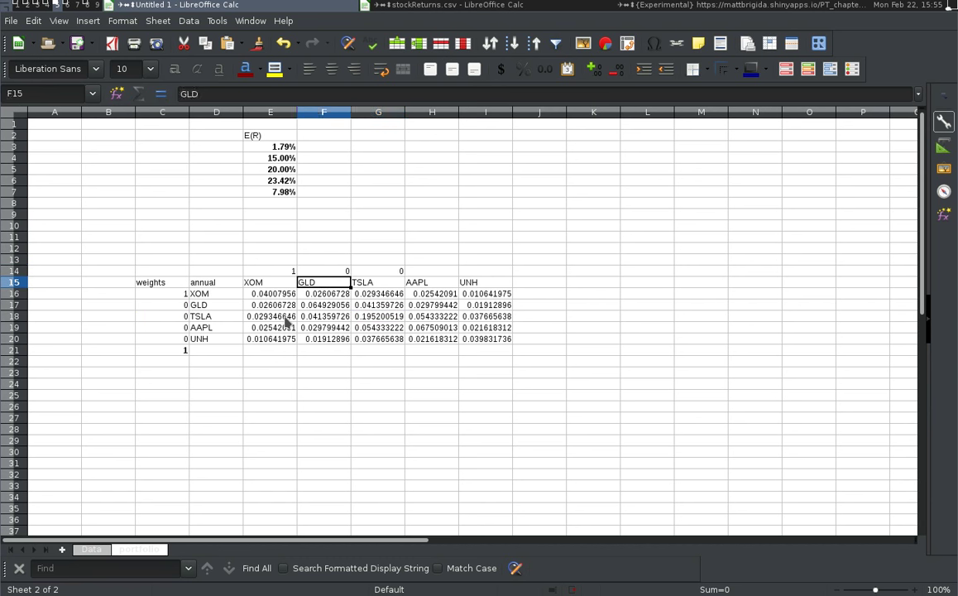
key(Down)
key(shift+Down)
key(shift+Down)
key(shift+Down)
key(Up)
key(Up)
key(Up)
key(Up)
key(Up)
Step: Link H14, above the AAPL column, to the AAPL weight in C19
key(Right)
key(Right)
key(Right)
key(Right)
key(Right)
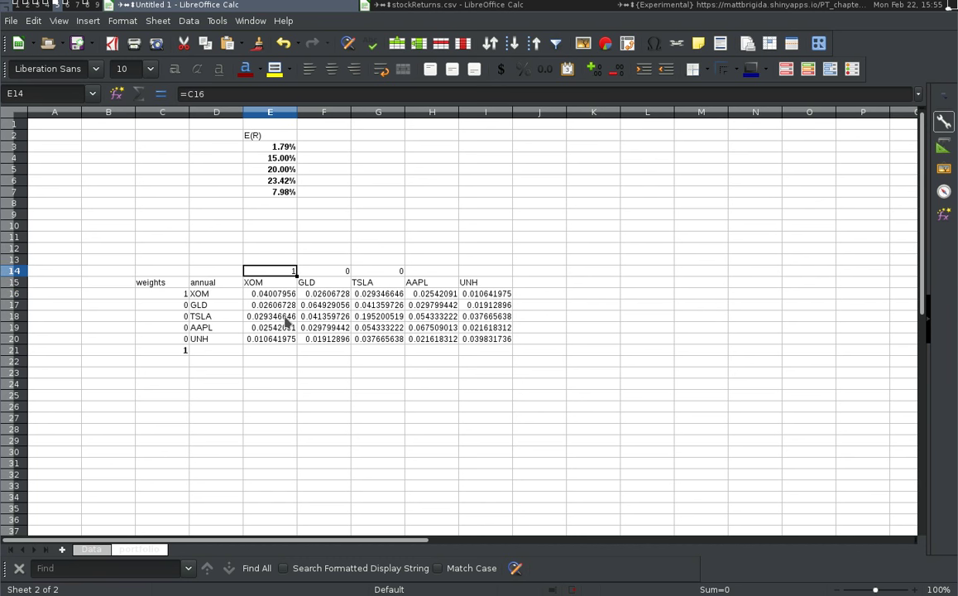
text(=)
key(Down)
key(Down)
key(Down)
key(Down)
key(Down)
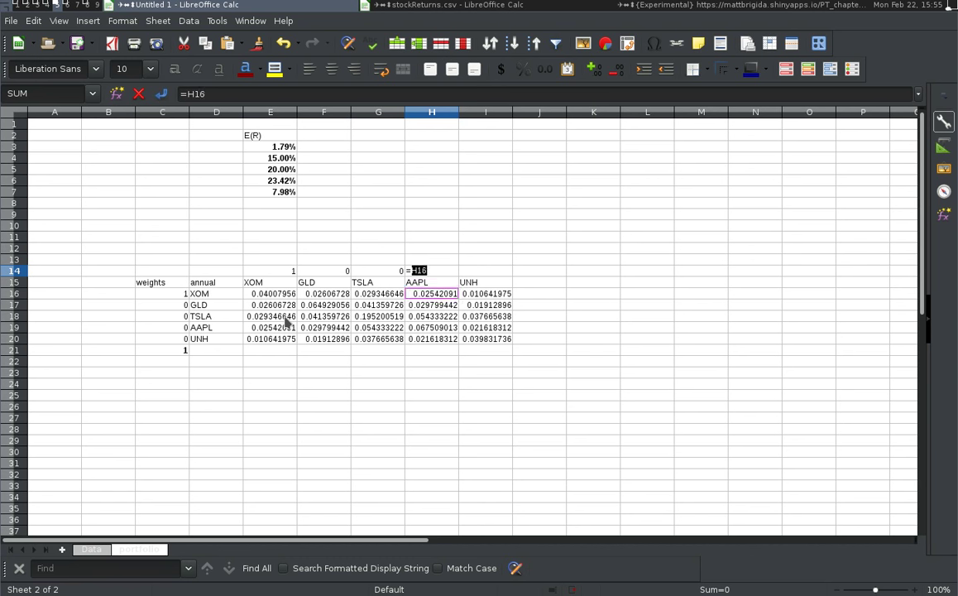
key(Left)
key(Left)
key(Left)
key(Left)
key(Left)
key(Return)
Step: Link I14, above the UNH column, to the UNH weight in C20
key(Up)
key(Right)
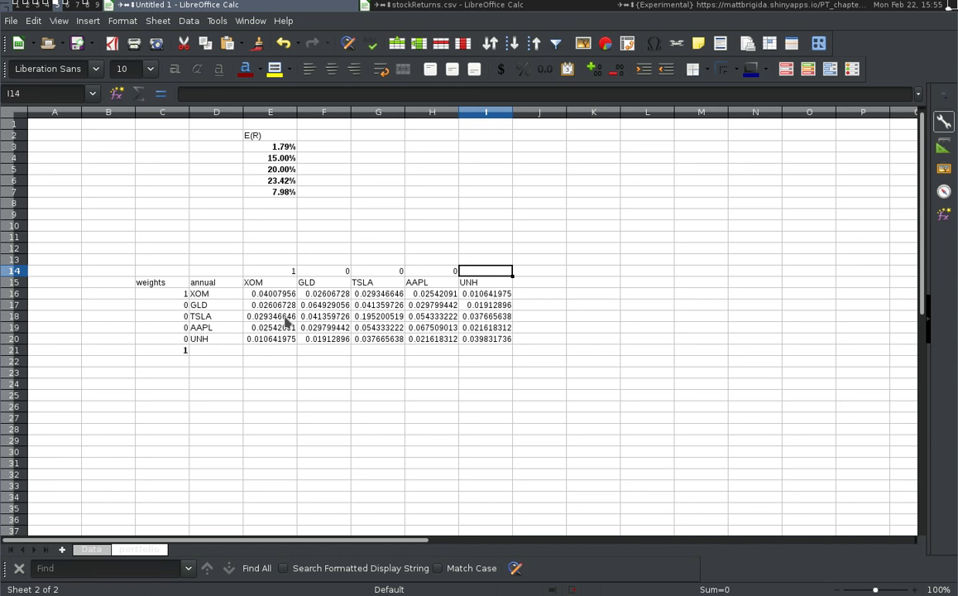
text(=)
key(Down)
key(Down)
key(Down)
key(Down)
key(Down)
key(Left)
key(Left)
key(Left)
key(Left)
key(Left)
key(Left)
key(Return)
Step: Check which weight cell the formula in G14 refers to
key(Up)
key(Left)
key(Left)
key(Left)
key(Right)
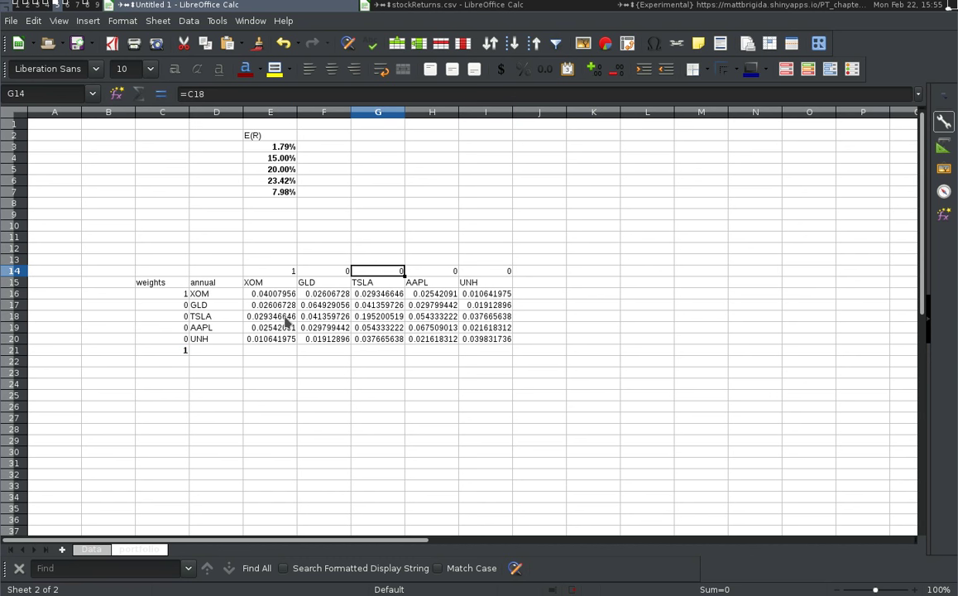
key(F2)
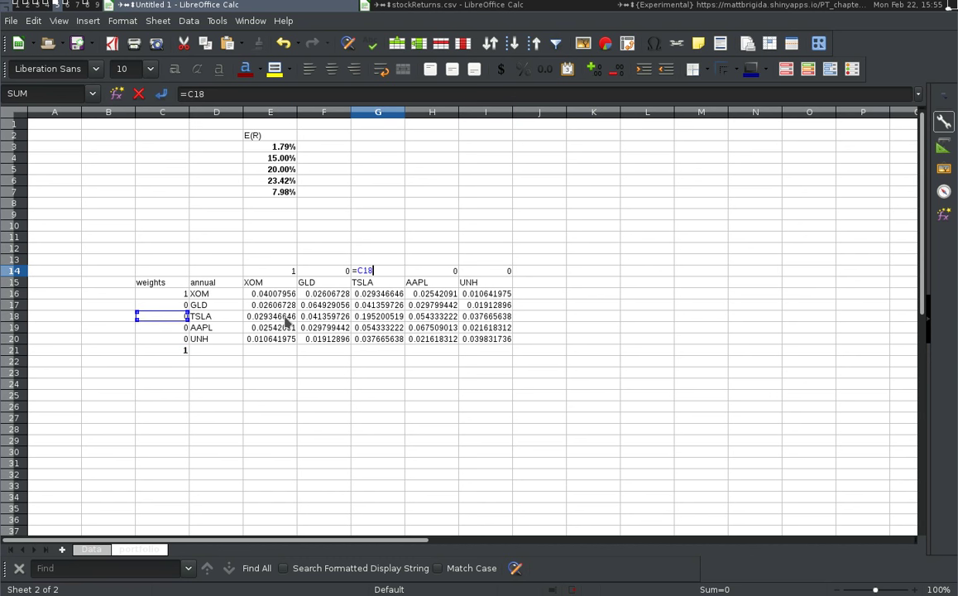
key(Tab)
key(Tab)
key(Right)
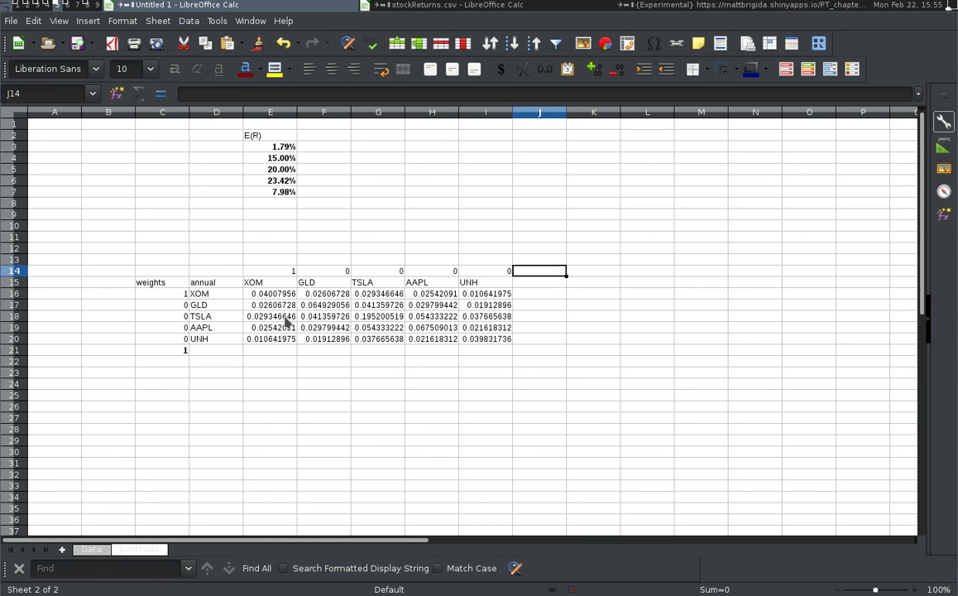
key(Left)
key(Down)
key(Down)
key(Down)
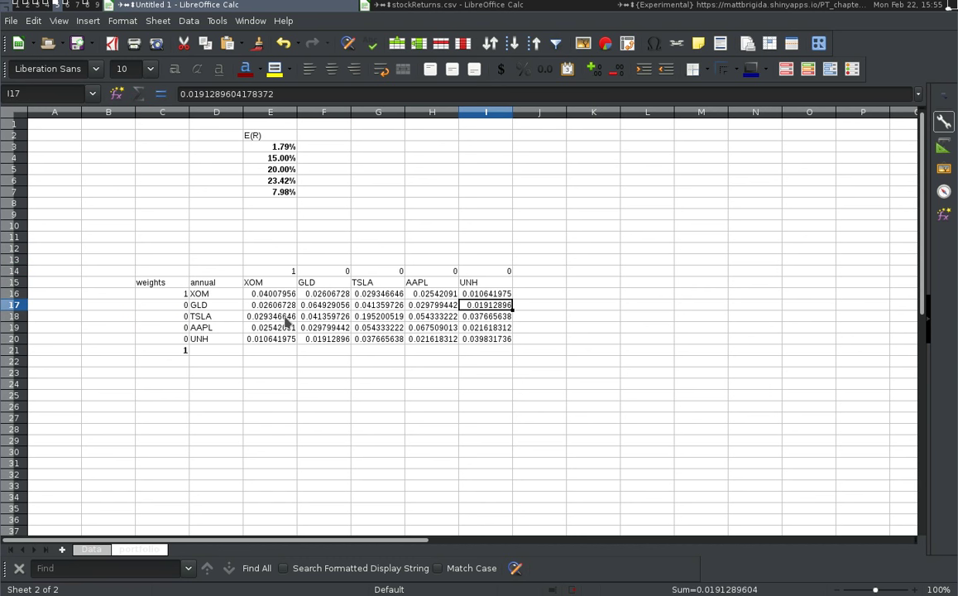
key(ctrl+Left)
key(Down)
key(Down)
key(Down)
key(Down)
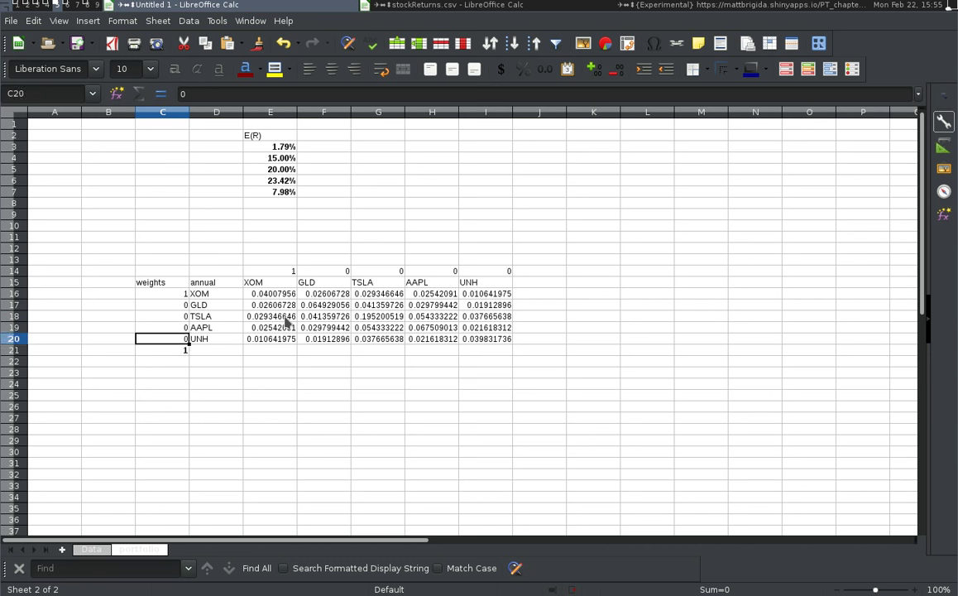
key(Right)
key(Right)
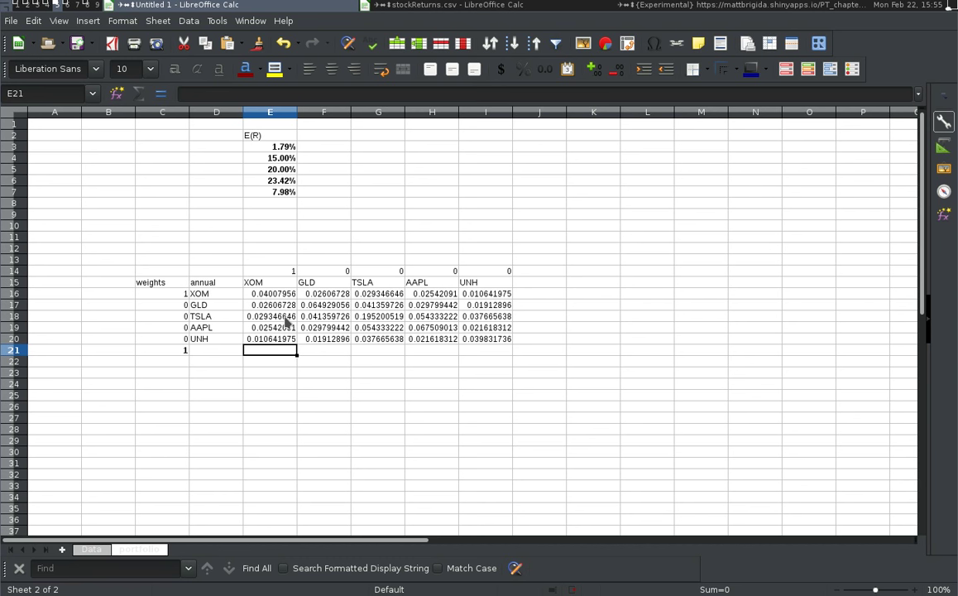
Step: Label B23, below the covariance matrix, as mean
key(Down)
key(Down)
key(Left)
key(Left)
key(Left)
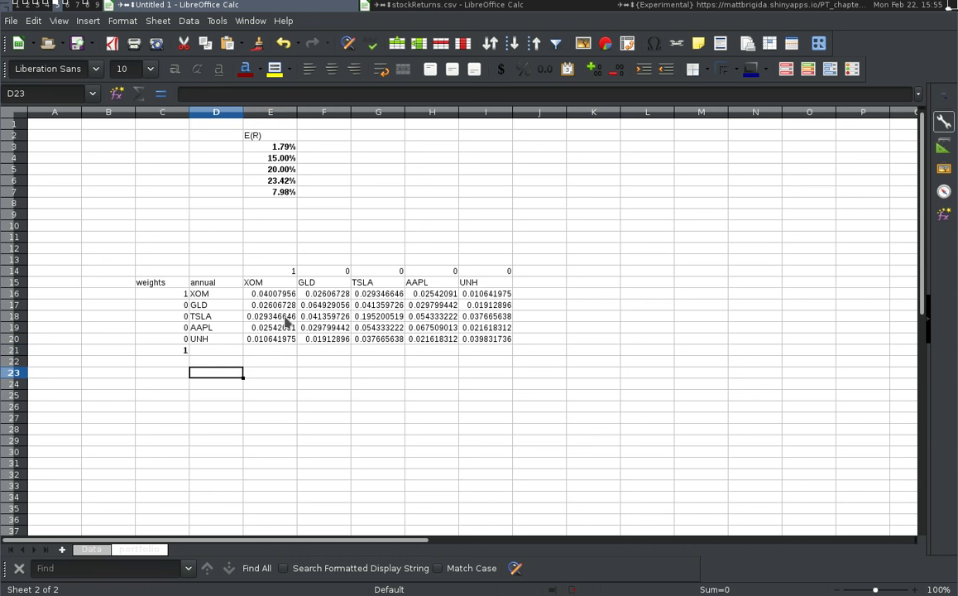
text(mean)
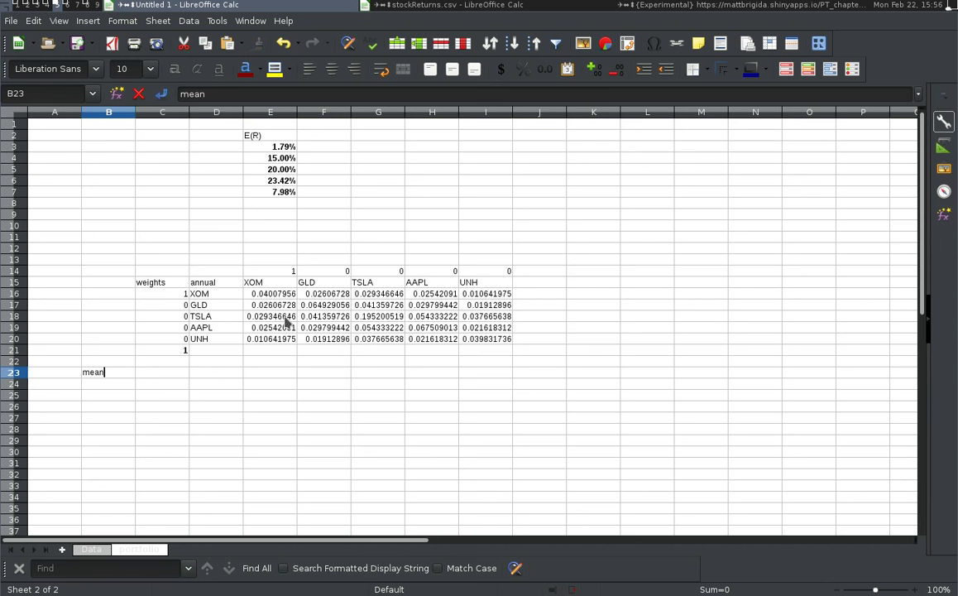
key(Tab)
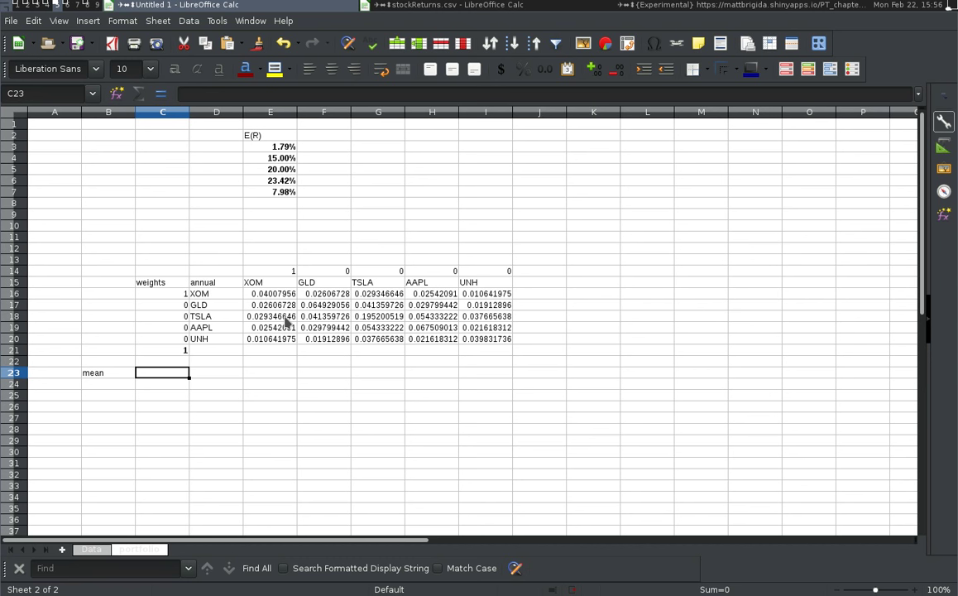
Step: Start a SUMPRODUCT formula in C23, beside the mean label, with the weights C16:C20 as its first array
text(=)
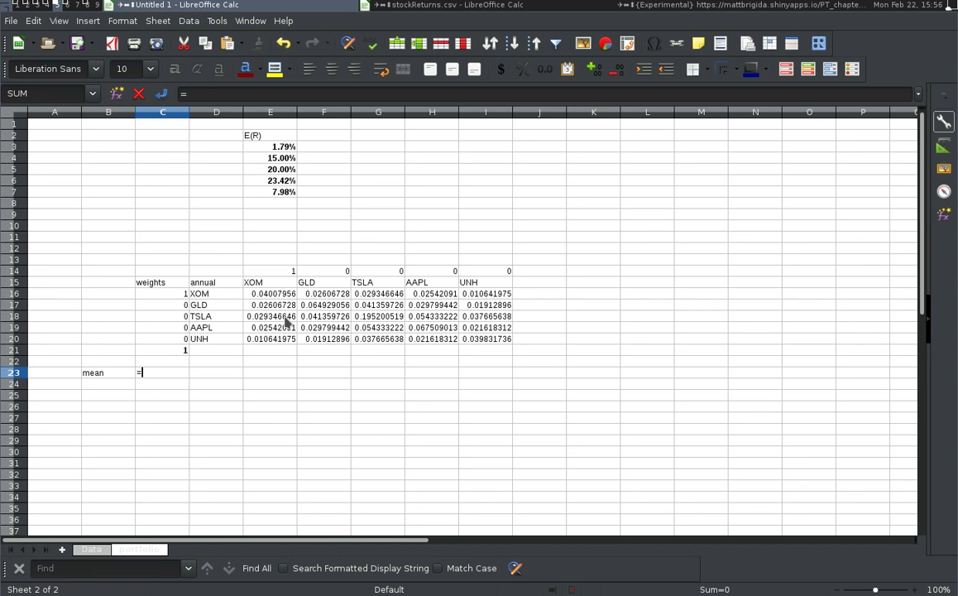
text(sumpro)
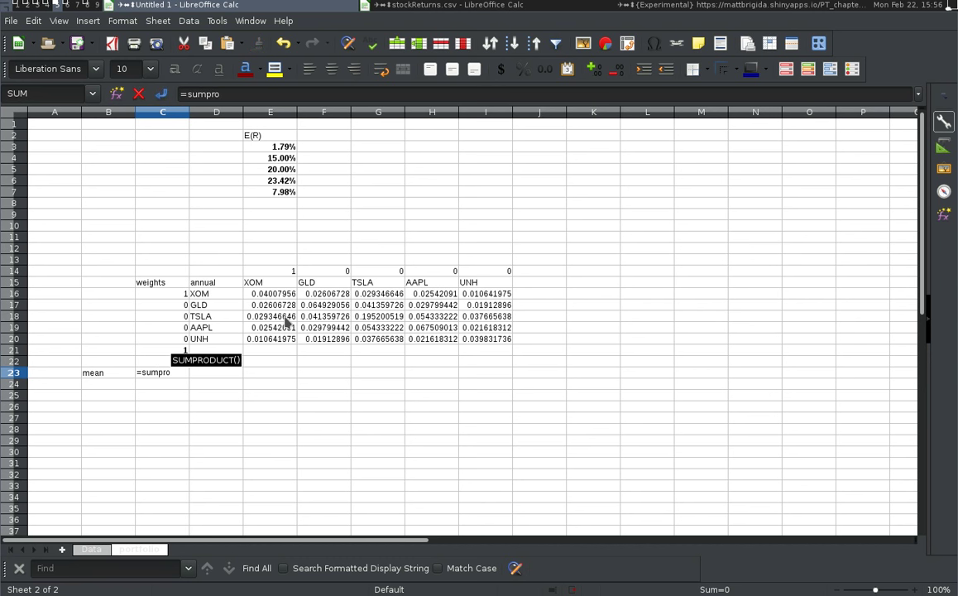
key(Tab)
key(shift+Tab)
key(F2)
text(duct()
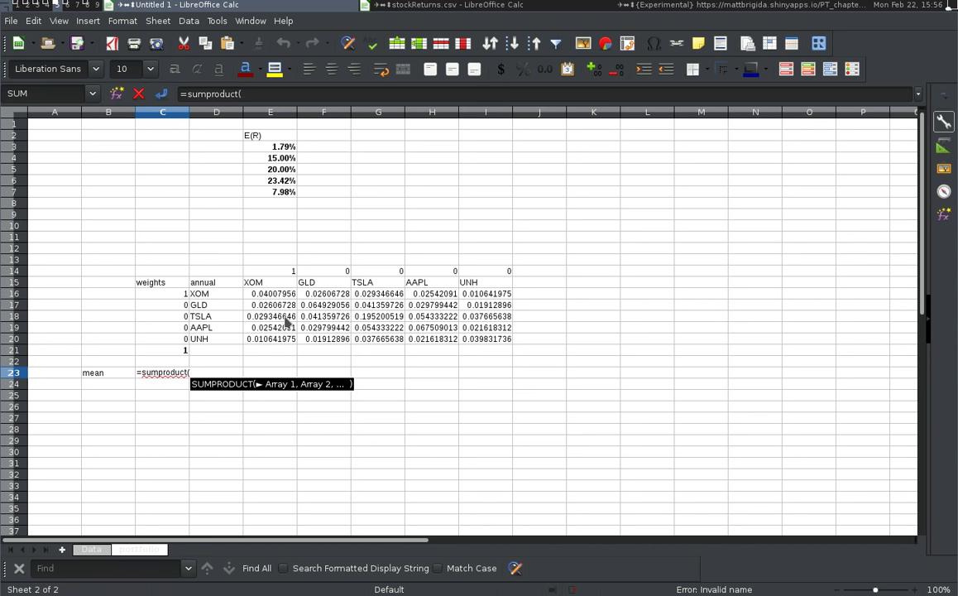
key(Up)
key(Up)
key(Up)
key(Up)
key(Up)
key(Up)
key(Up)
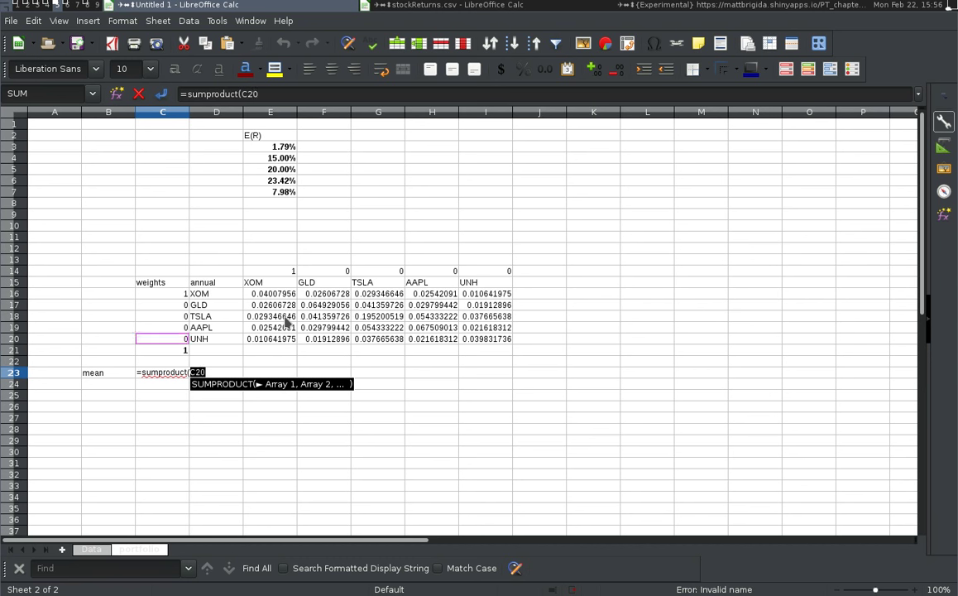
key(shift+Down)
key(shift+Down)
key(shift+Down)
key(shift+Down)
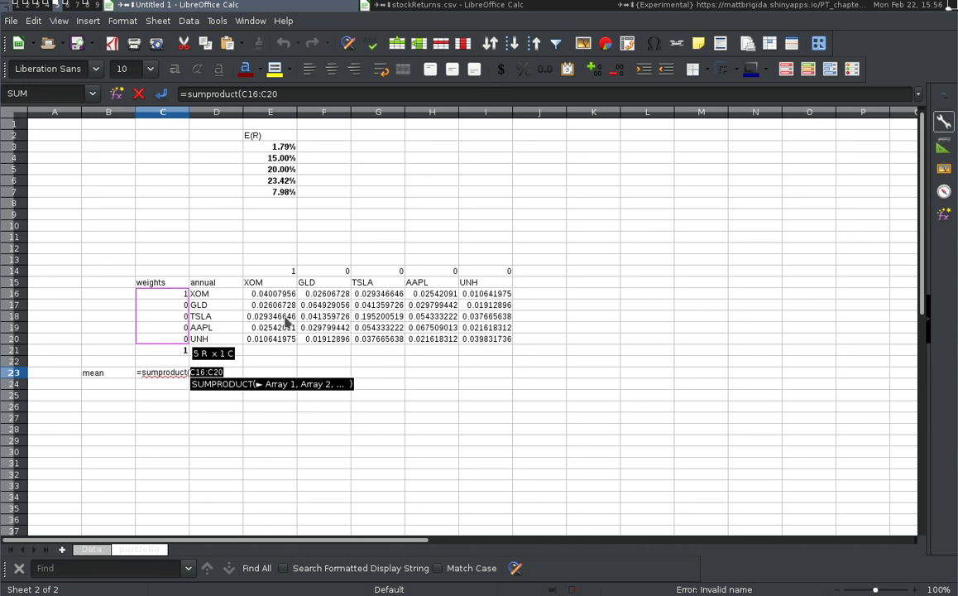
Step: Complete the C23 SUMPRODUCT formula with the expected returns E3:E7 as its second array
text(,)
click(285, 321)
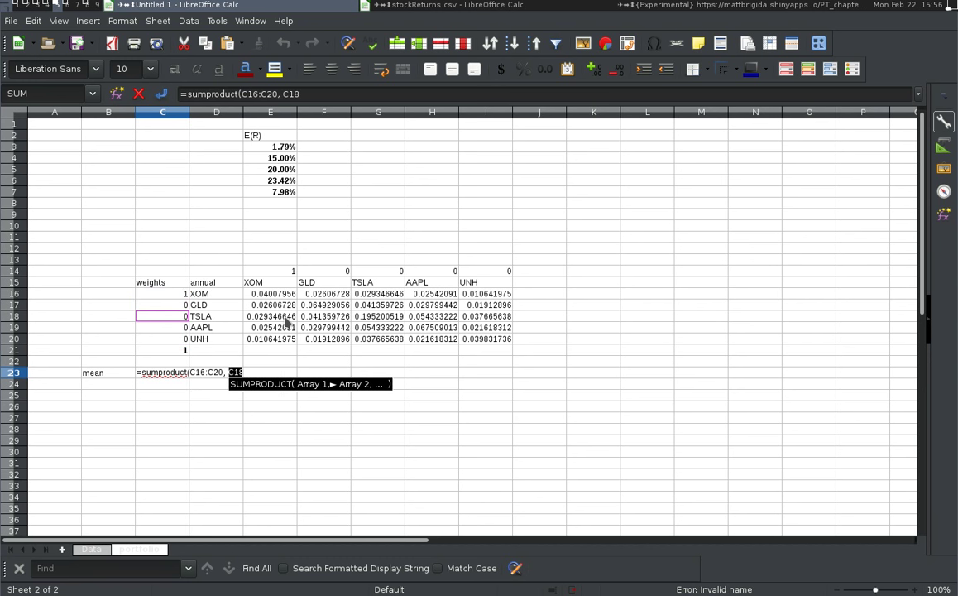
key(Up)
key(Up)
key(Up)
key(Up)
key(Up)
key(Up)
key(Up)
key(Up)
key(Up)
key(Up)
key(Up)
key(Up)
key(Up)
key(Up)
key(Up)
key(Up)
key(Down)
key(shift+Down)
key(shift+Down)
key(shift+Down)
key(shift+Down)
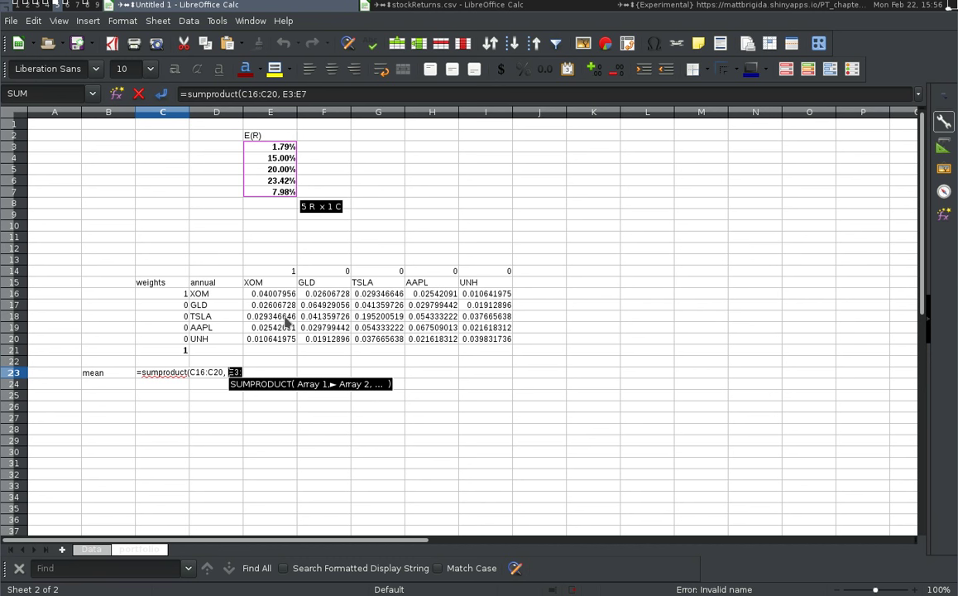
text())
key(Return)
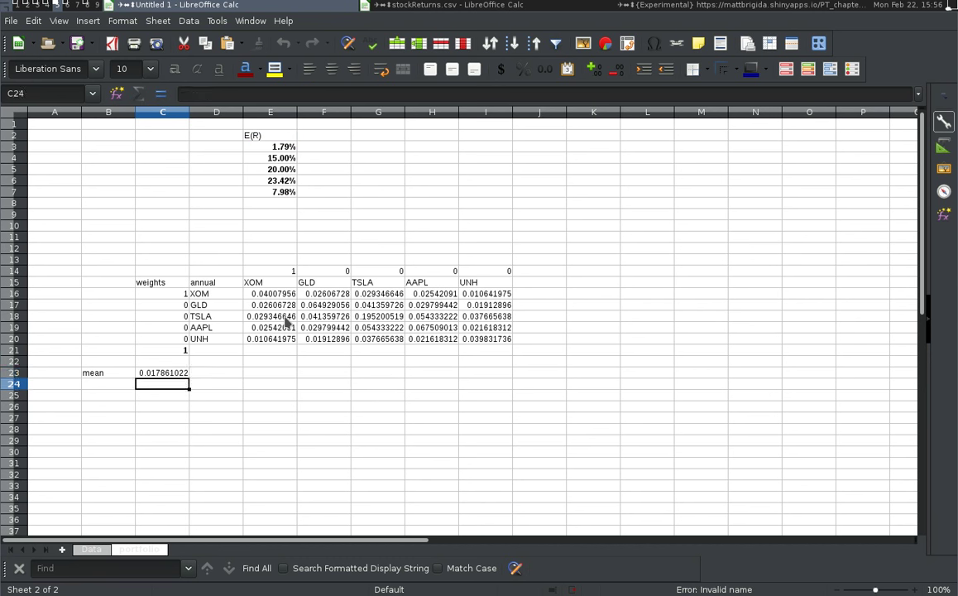
Step: Format the portfolio mean in C23 as a bold percentage
key(Up)
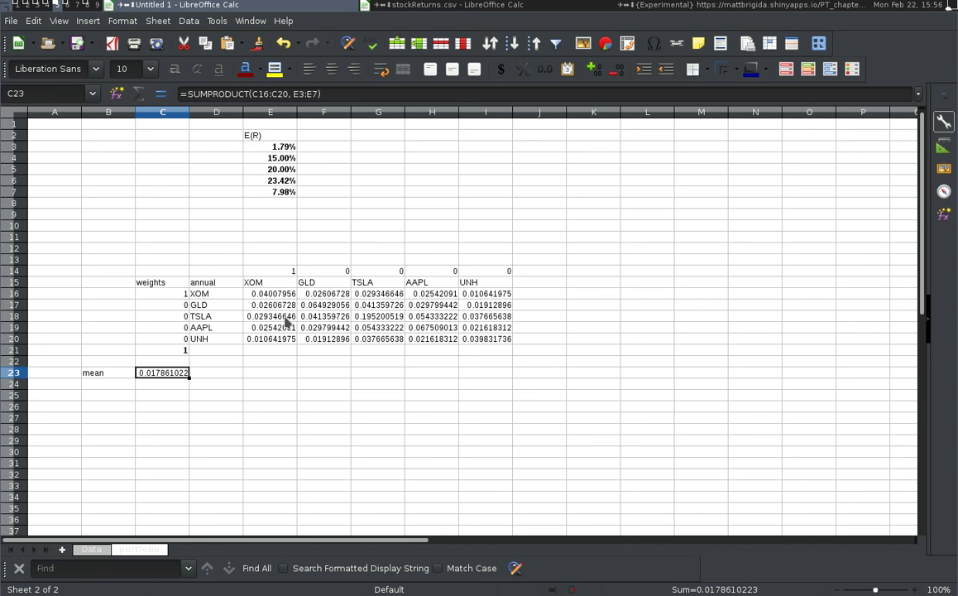
click(522, 68)
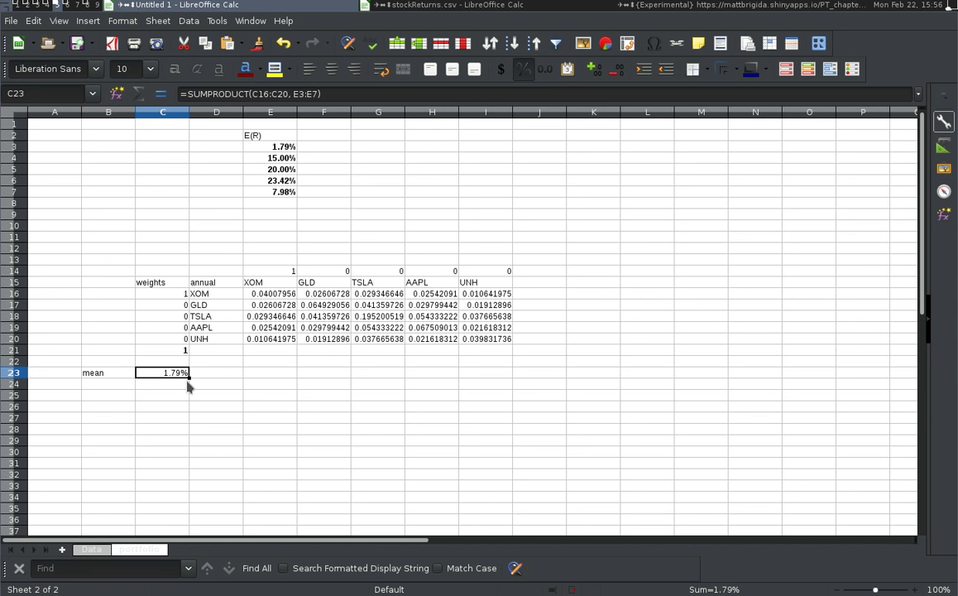
key(ctrl+b)
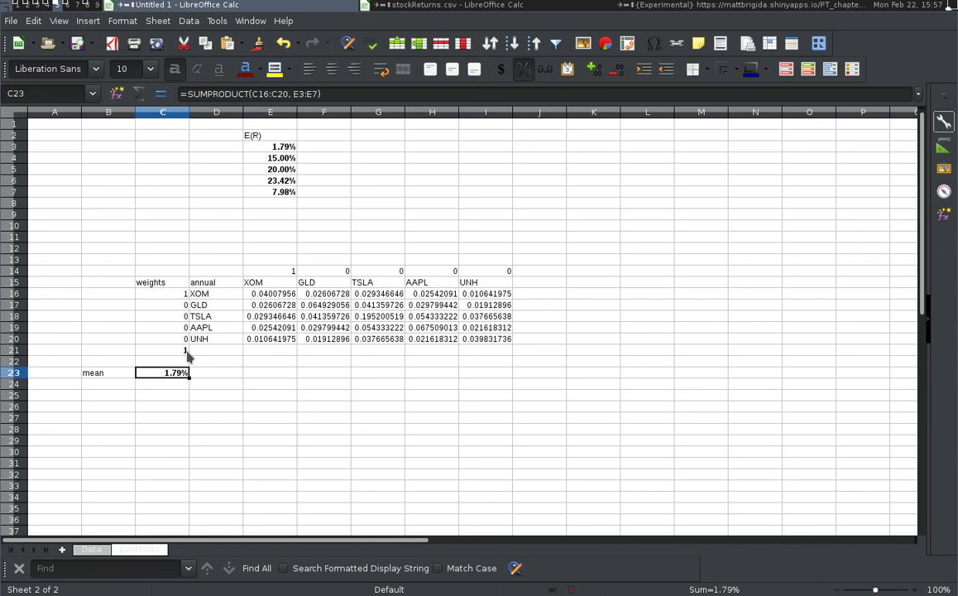
Step: Label B24, below the mean label, as SD
key(Down)
key(Left)
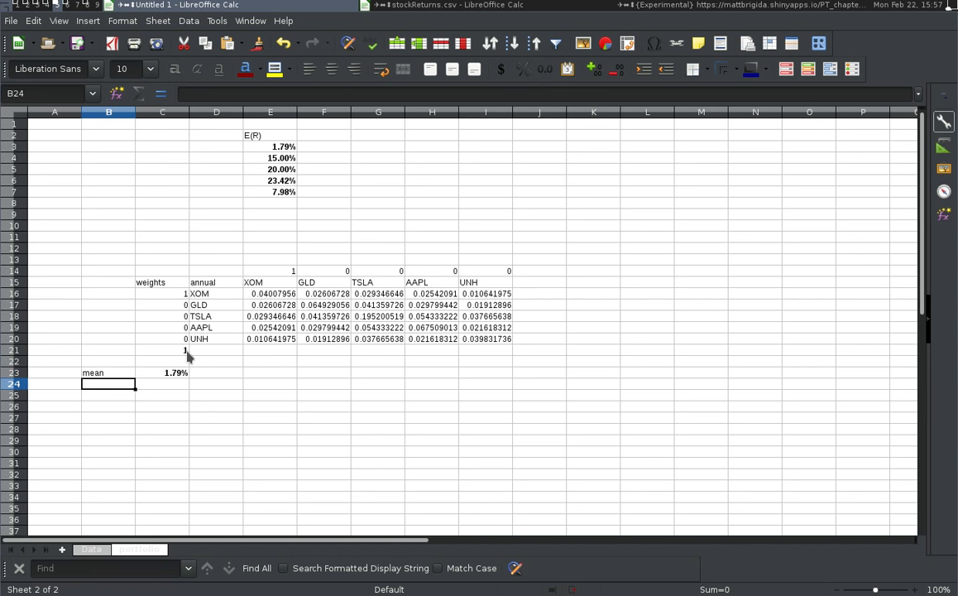
text(SD)
key(Return)
Step: Start a formula in E21, below the XOM column, multiplying the weight in E14 by a SUMPRODUCT
key(Up)
key(Right)
key(Right)
key(Up)
key(Right)
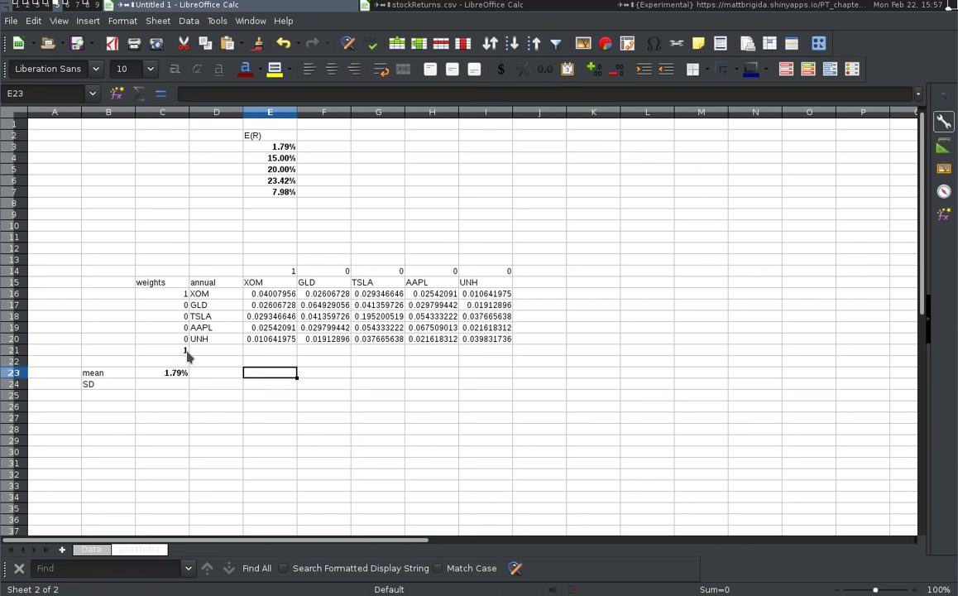
key(Up)
key(Up)
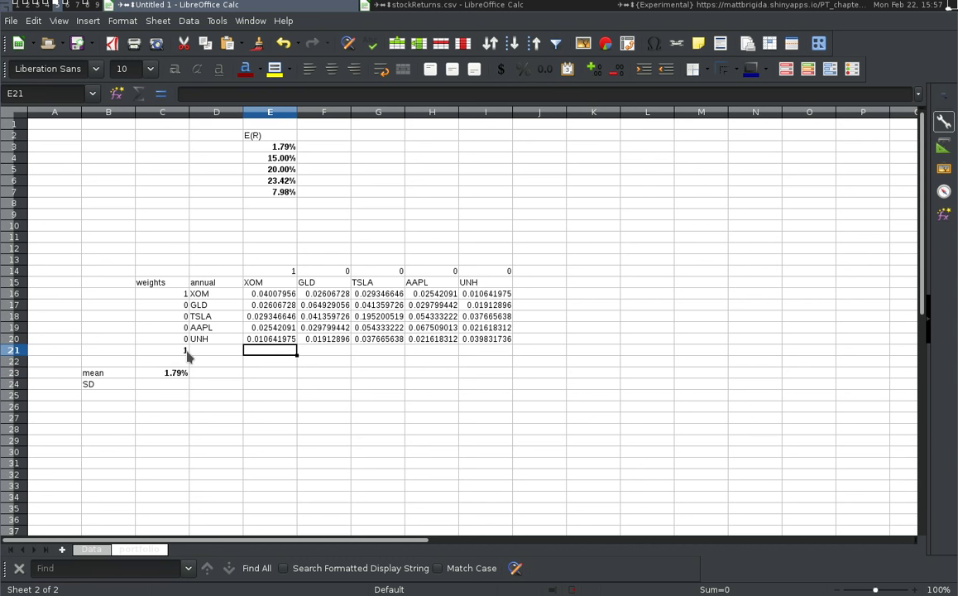
text(=)
key(Up)
key(Up)
key(Up)
key(Up)
key(Up)
key(Up)
key(Up)
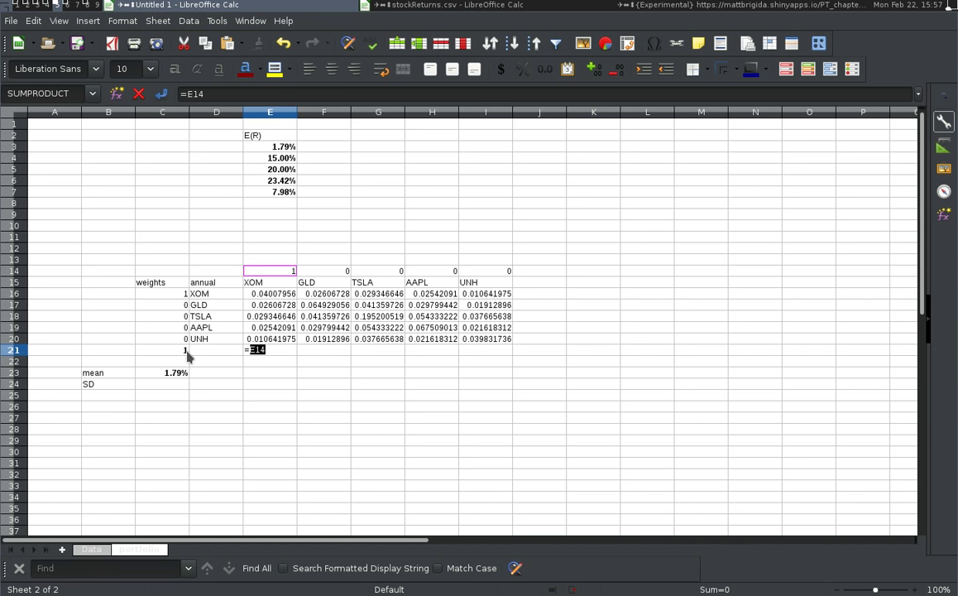
text(*sumpriod)
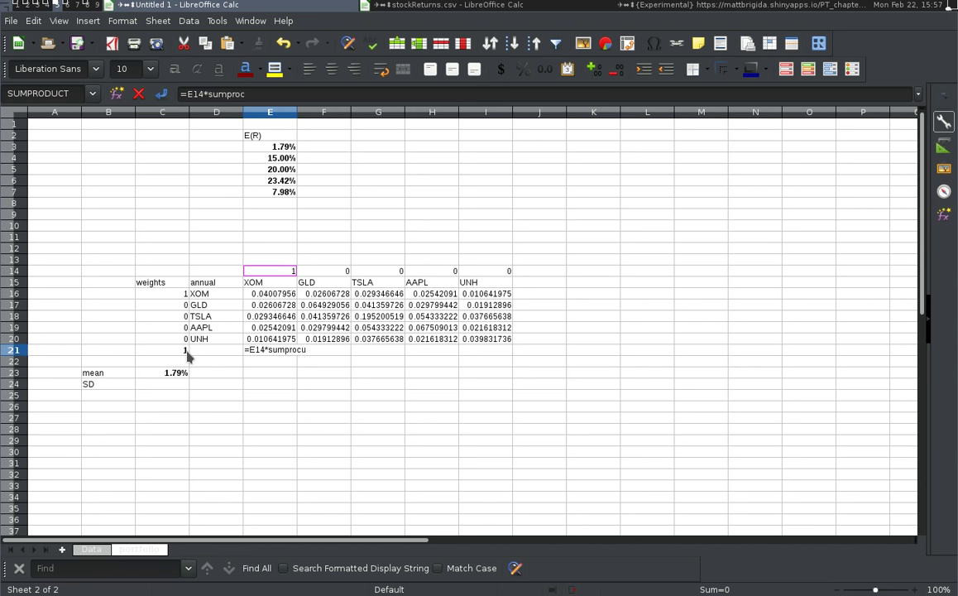
text(uct()
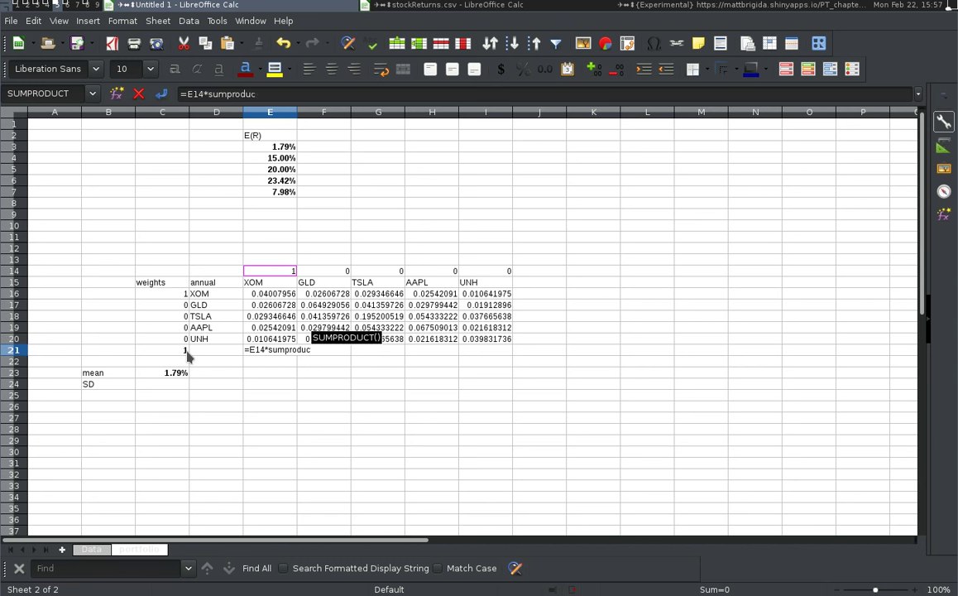
Step: Enter the weights $C$16:$C$20 as an absolute reference for the first array of the E21 SUMPRODUCT
key(Up)
key(Up)
key(Up)
key(Up)
key(Up)
key(Up)
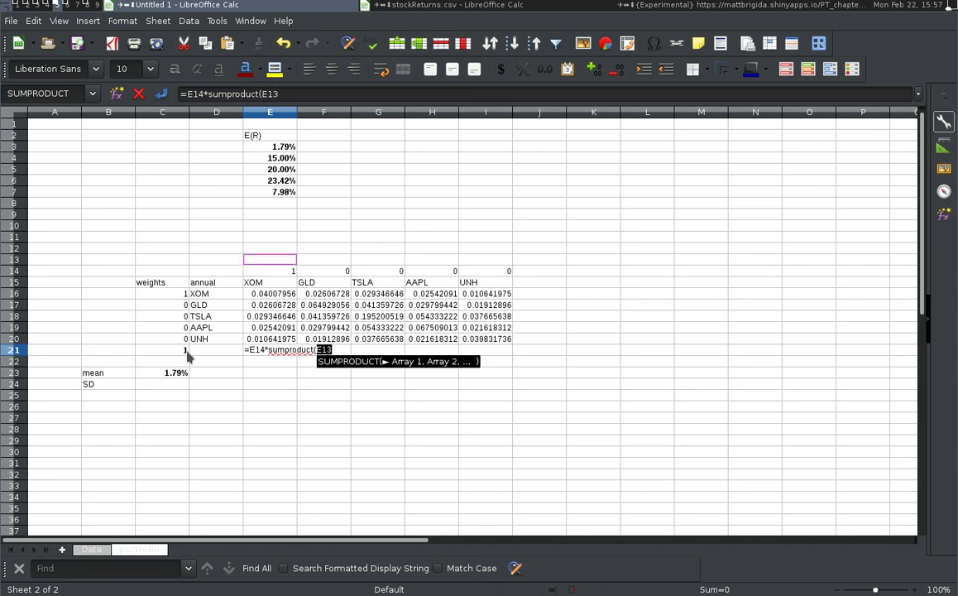
key(Left)
key(Left)
key(Down)
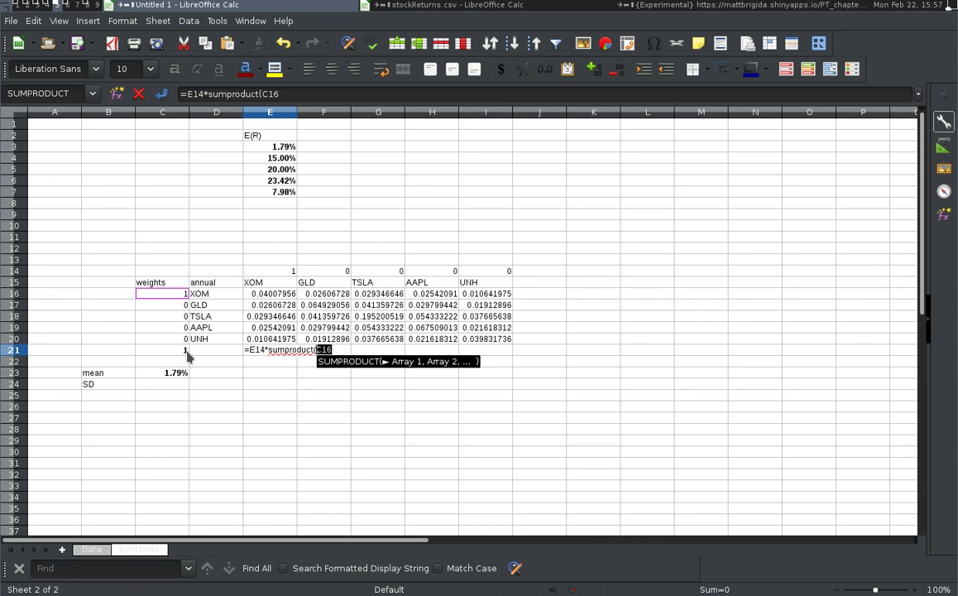
key(shift+Down)
key(shift+Down)
key(shift+Down)
key(shift+Down)
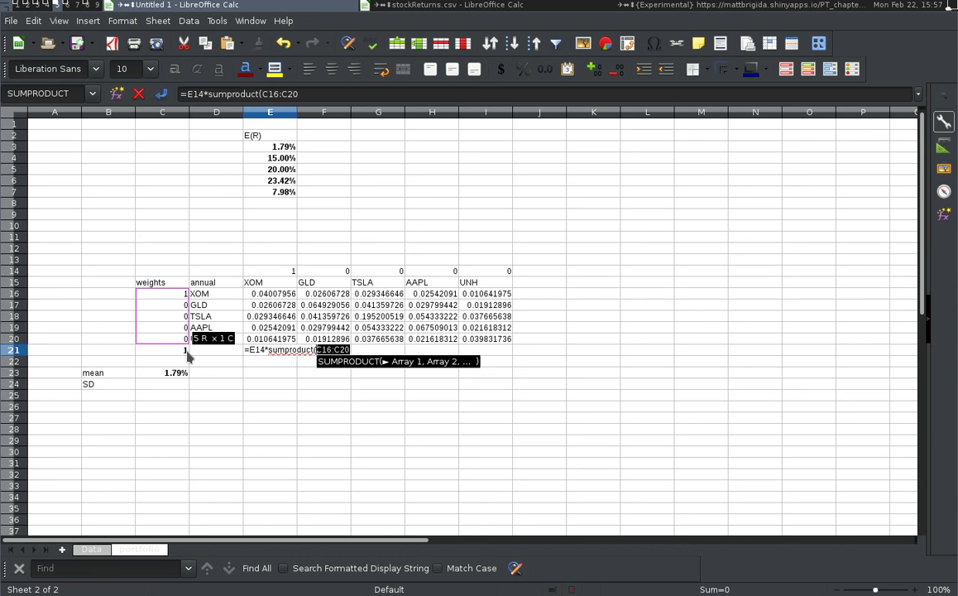
key(shift+F4)
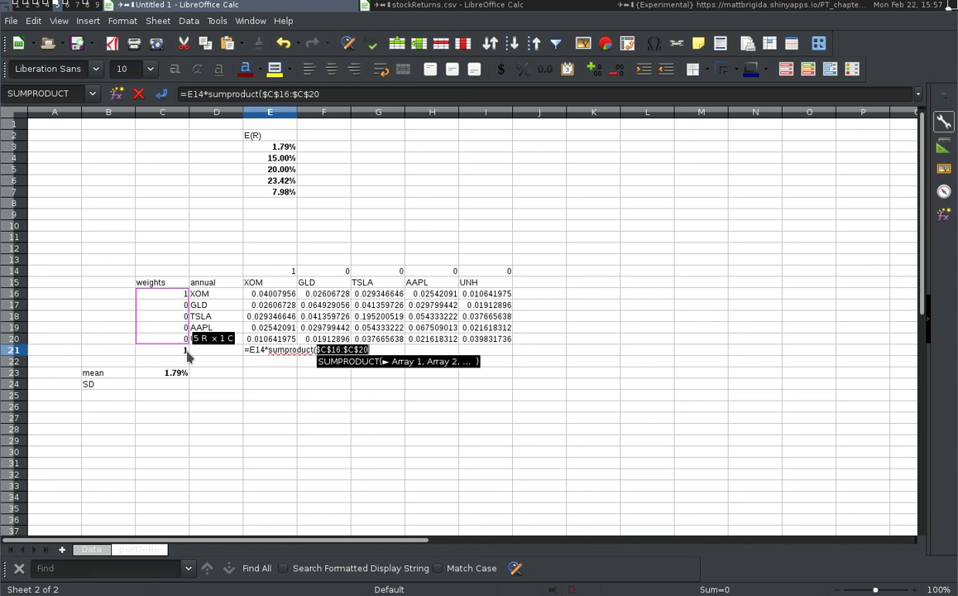
Step: Complete the E21 formula with the XOM covariances E16:E20 as the second SUMPRODUCT array
text(,)
key(Up)
key(Up)
key(Up)
key(Up)
key(Up)
key(shift+Down)
key(shift+Down)
key(shift+Down)
key(shift+Down)
text())
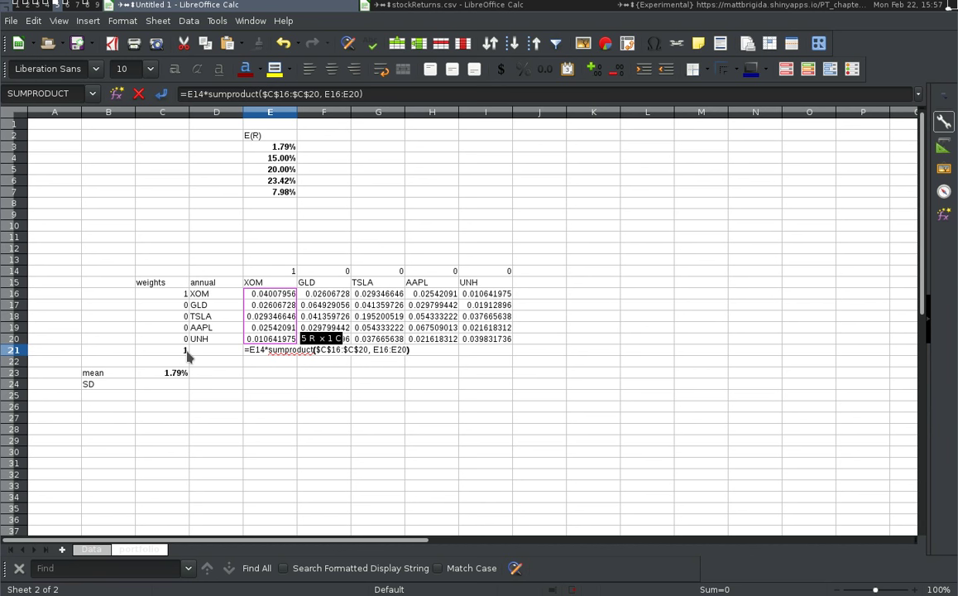
key(Return)
Step: Copy the E21 formula across to F21:I21 under the GLD, TSLA, AAPL and UNH columns
key(Up)
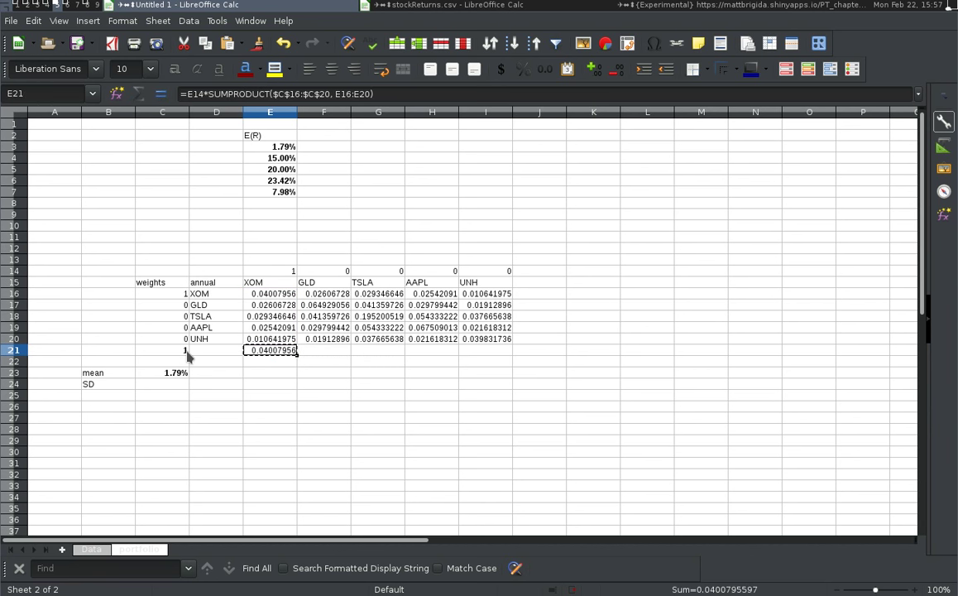
key(Right)
key(shift+Right)
key(shift+Right)
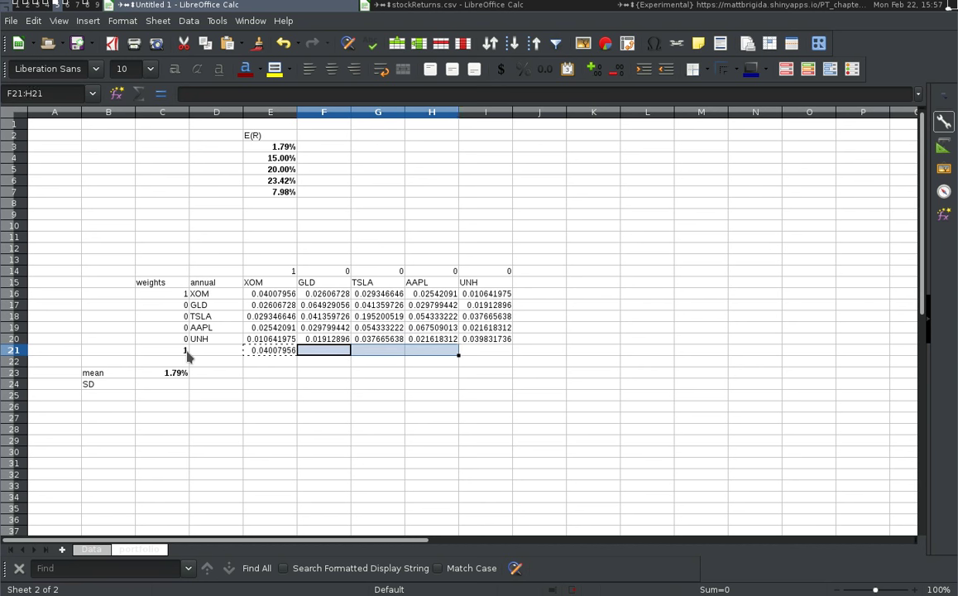
key(shift+Right)
key(ctrl+v)
Step: Check which weight and covariance cells the copied formulas in row 21 refer to
key(Left)
key(Right)
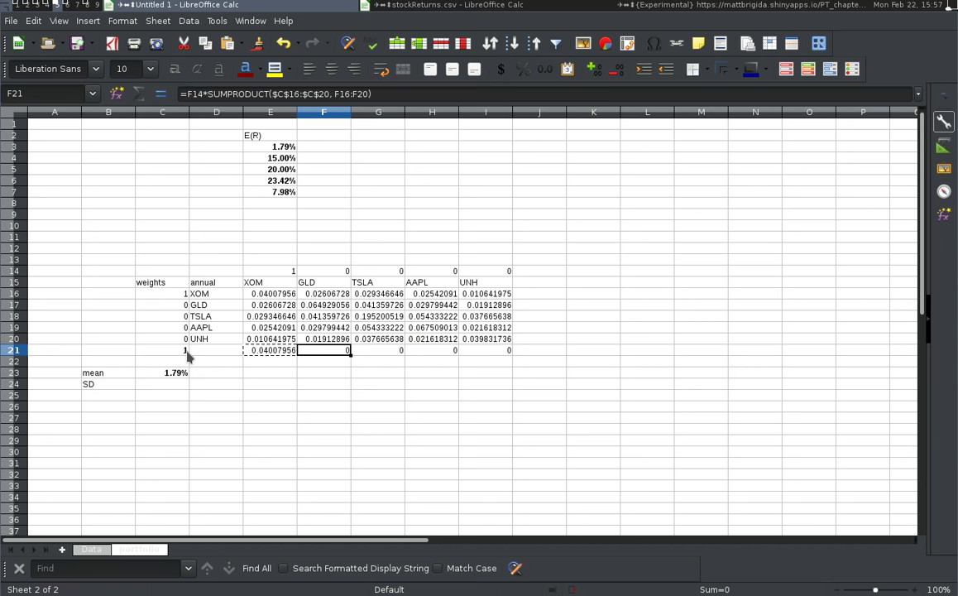
key(Right)
key(Right)
key(F2)
key(Tab)
key(F2)
key(Tab)
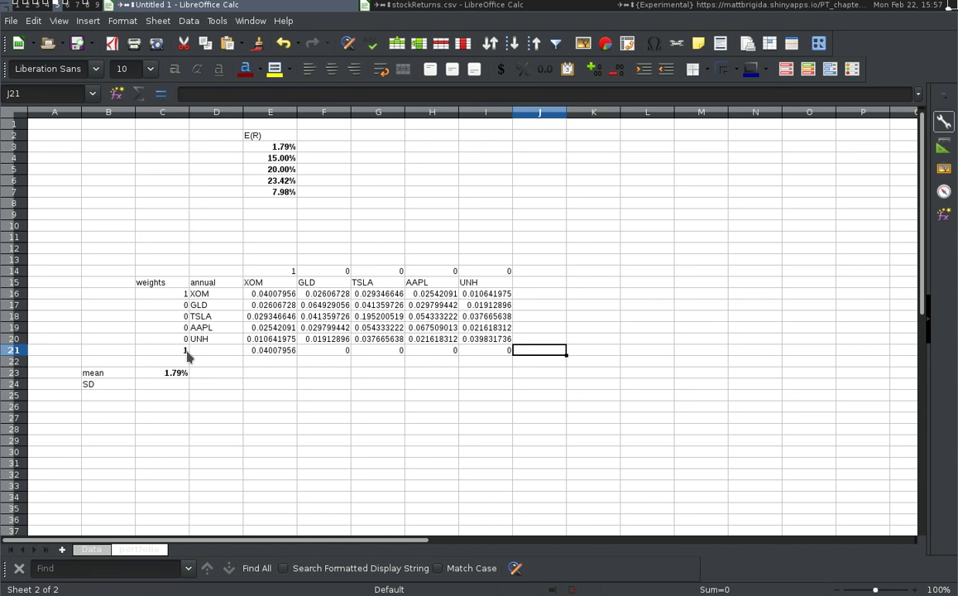
key(Left)
key(ctrl+Left)
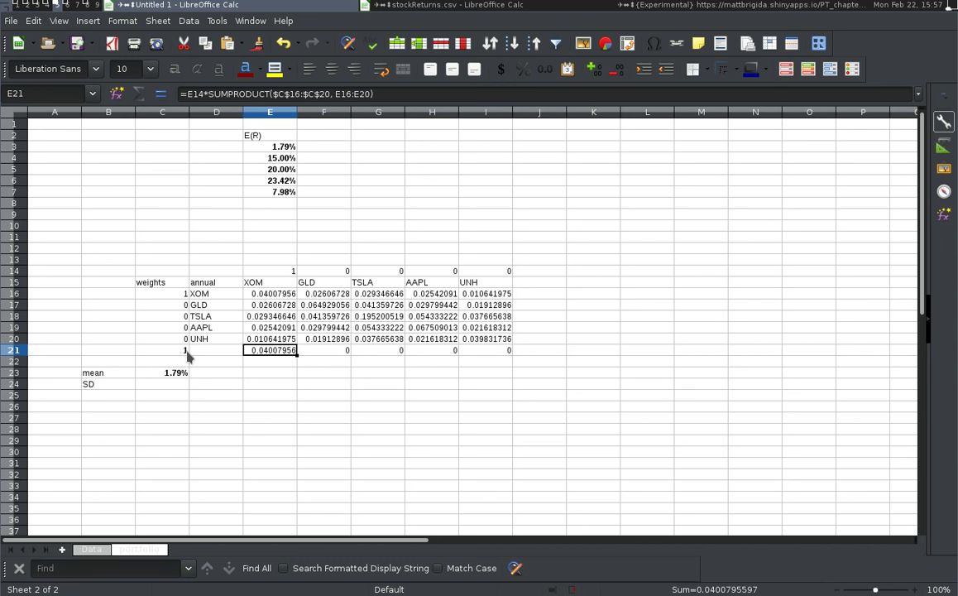
key(F2)
key(Tab)
key(F2)
key(Tab)
key(Tab)
key(Tab)
key(F2)
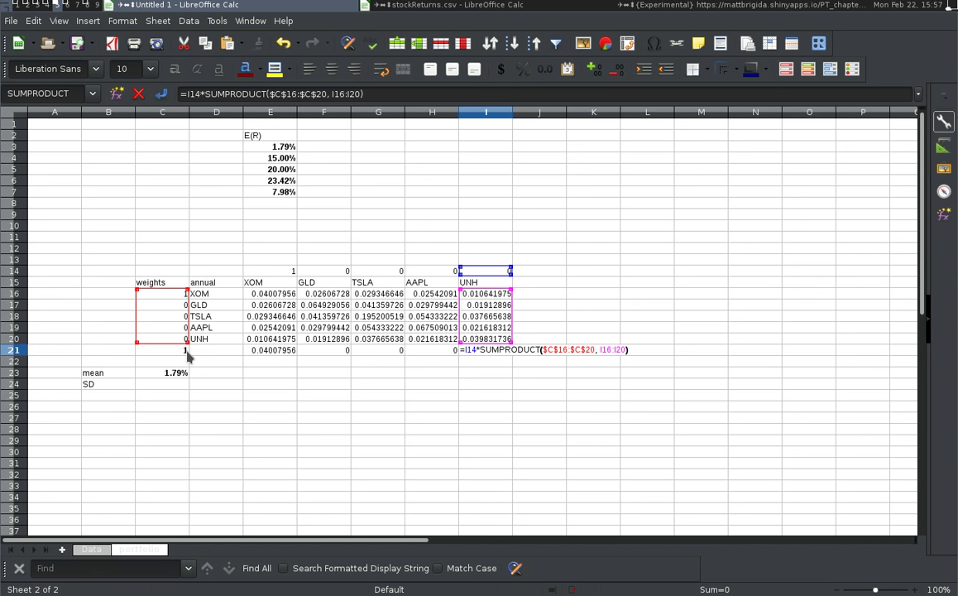
key(Return)
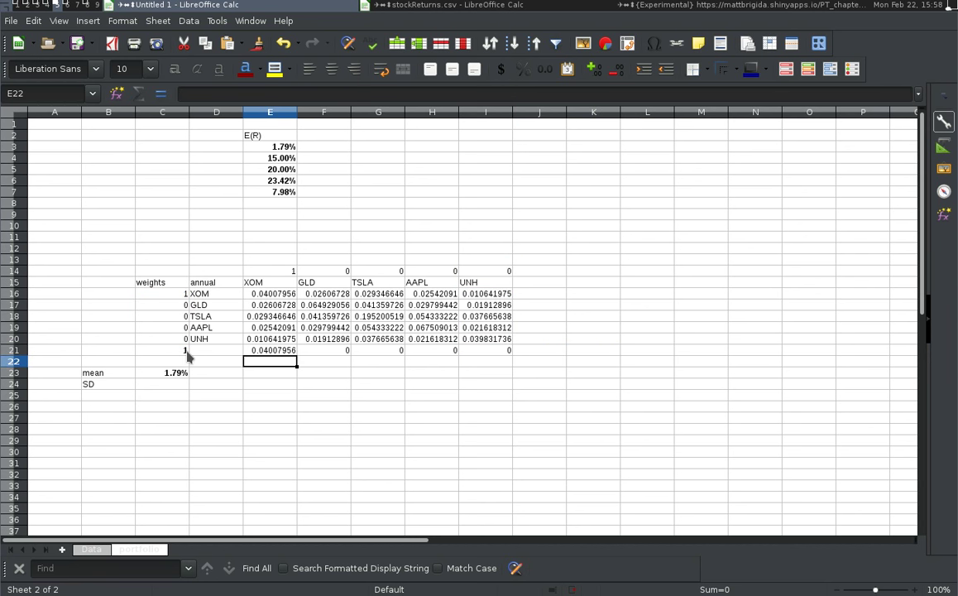
Step: Review the XOM column down to its formula in E21 and the ticker labels beside the covariance matrix
key(Down)
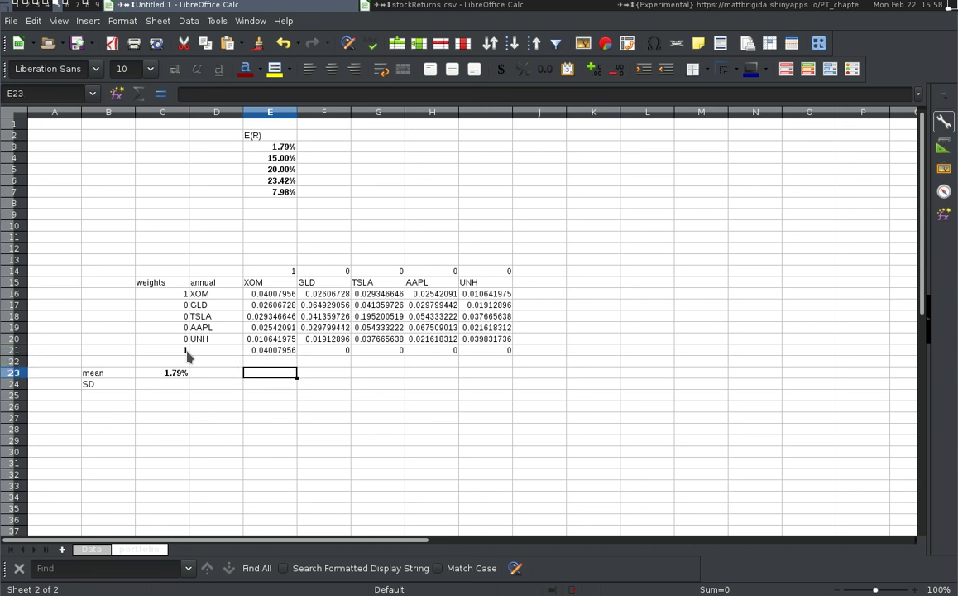
key(Up)
key(Up)
key(Down)
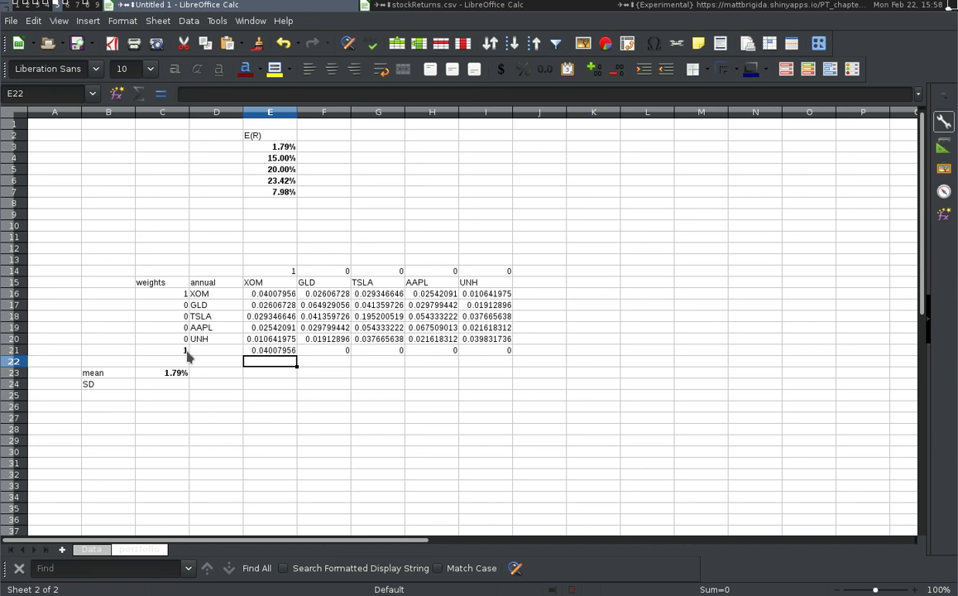
key(Up)
key(Up)
key(Up)
key(Up)
key(Up)
key(Up)
key(Up)
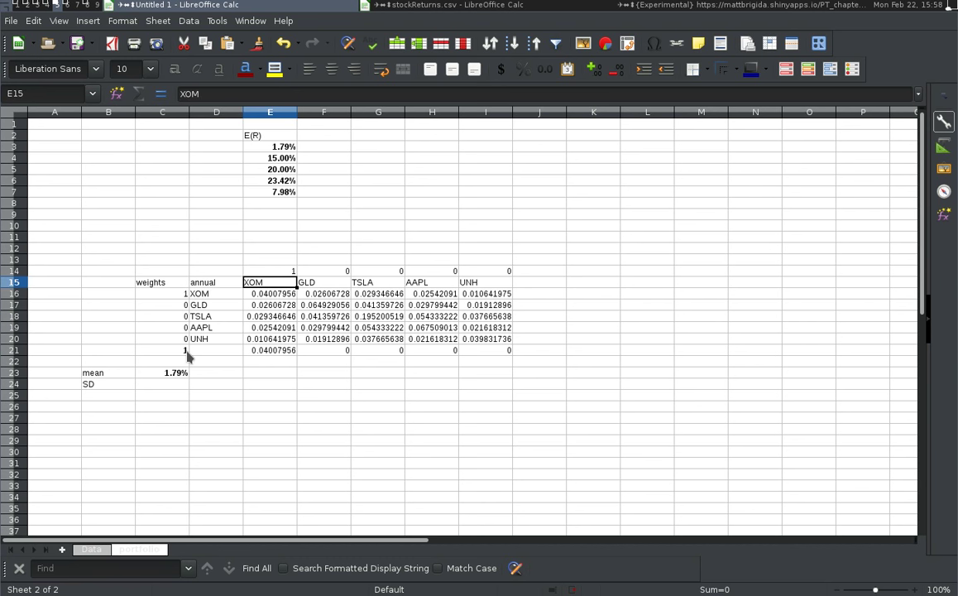
key(Down)
key(Down)
key(Down)
key(Down)
key(Down)
key(Down)
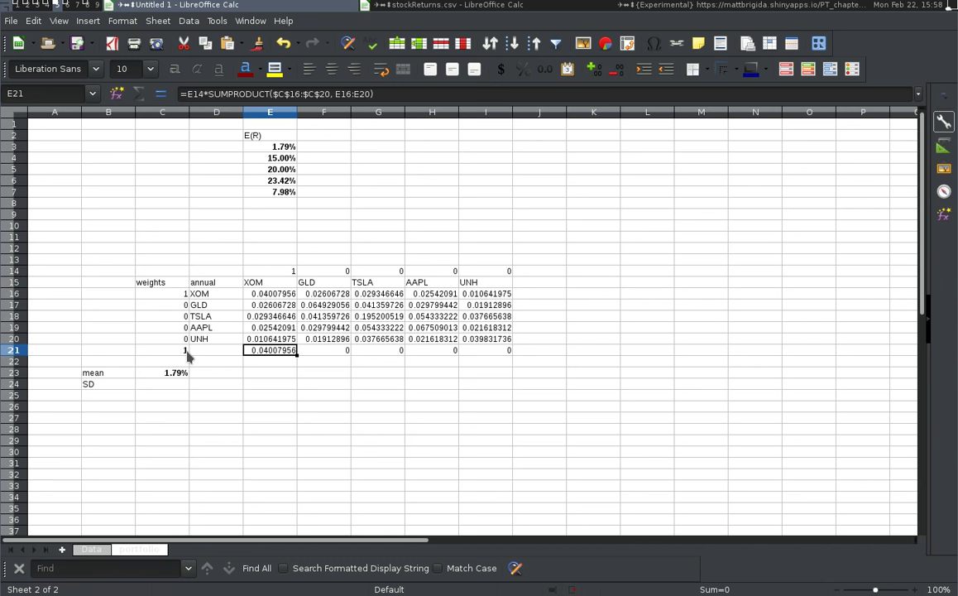
key(Left)
key(Up)
key(Up)
key(Up)
key(Up)
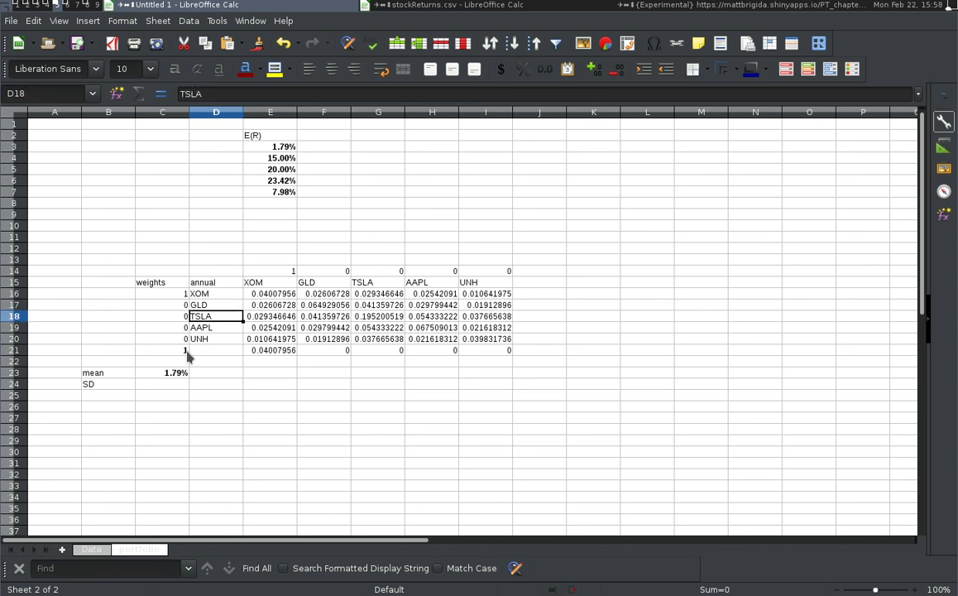
Step: Start a SQRT formula in C24 beside the SD label
key(Left)
key(Down)
key(Down)
key(Down)
key(Down)
key(Down)
key(Down)
key(Down)
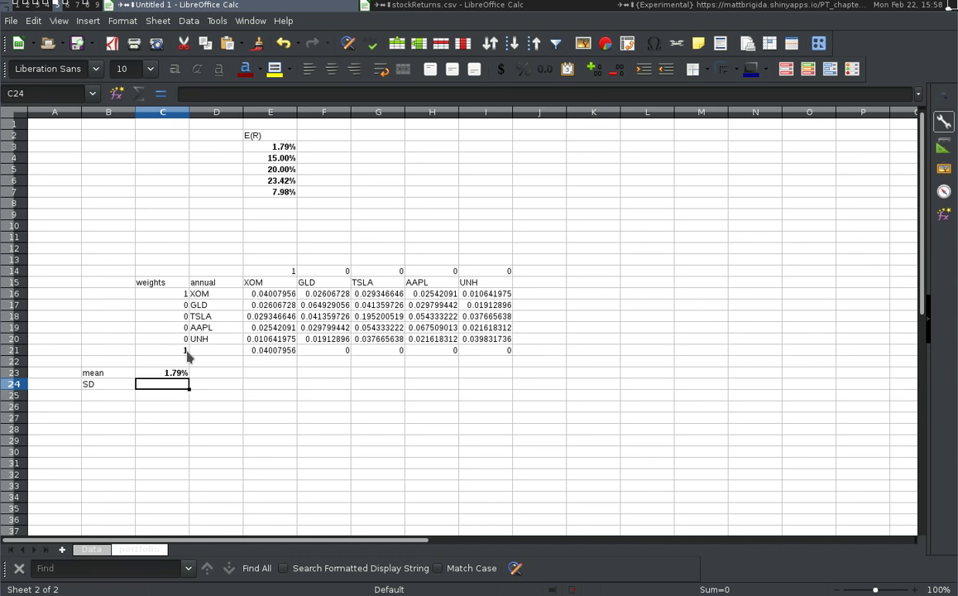
text(=sq)
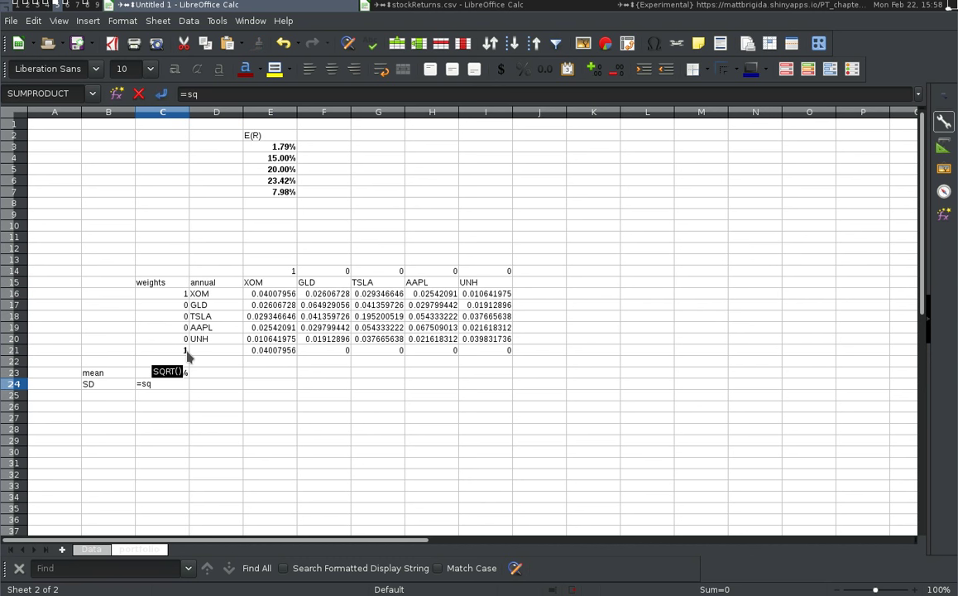
text(rt()
key(Right)
key(Right)
key(Up)
key(Up)
key(Up)
key(shift+Right)
key(shift+Right)
key(shift+Right)
key(shift+Right)
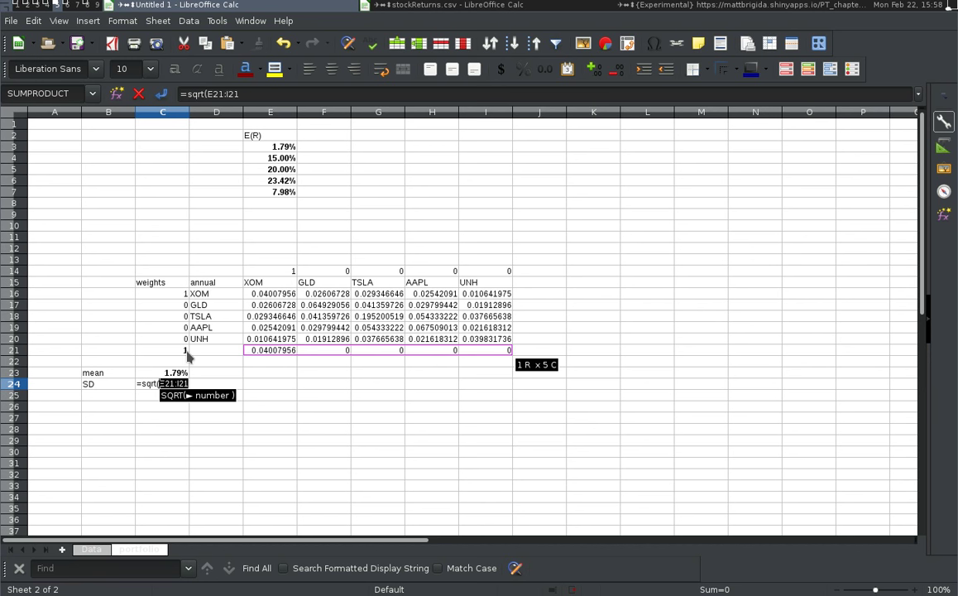
key(BackSpace)
key(BackSpace)
key(BackSpace)
key(BackSpace)
key(BackSpace)
key(BackSpace)
key(BackSpace)
Step: Complete the C24 formula as =SQRT(SUM(E21:I21)) and format the result as a percentage
text(sum()
key(Up)
key(Up)
key(Up)
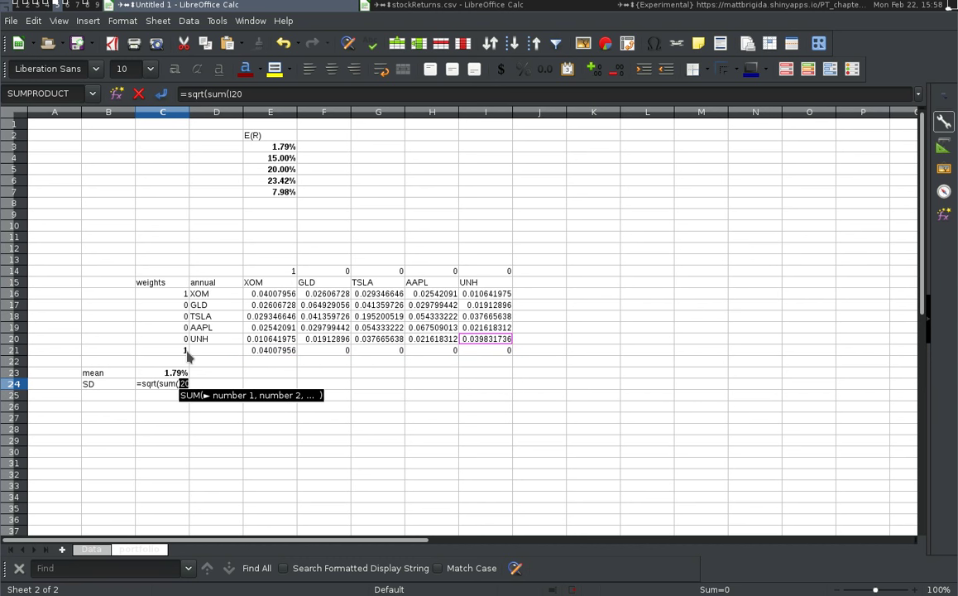
key(Up)
key(Down)
key(Down)
key(Down)
key(Down)
key(shift+Left)
key(shift+Left)
key(shift+Left)
key(shift+Left)
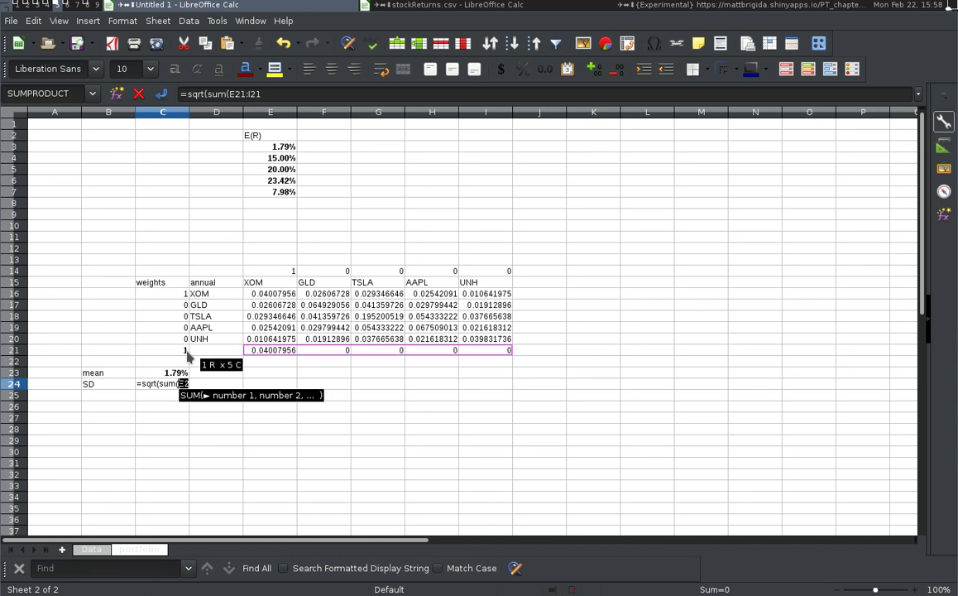
key(Down)
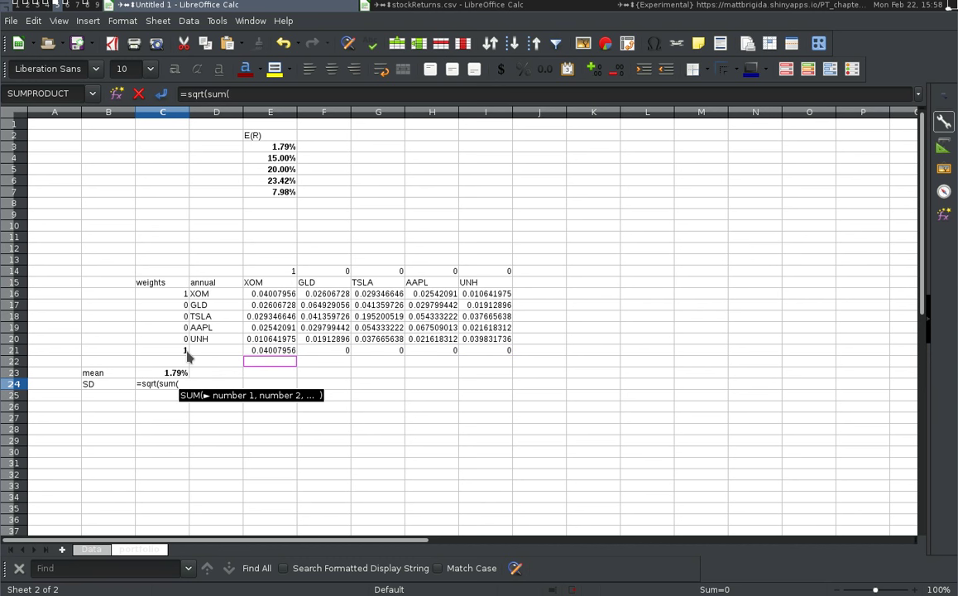
key(Up)
key(shift+Right)
key(shift+Right)
key(shift+Right)
key(shift+Right)
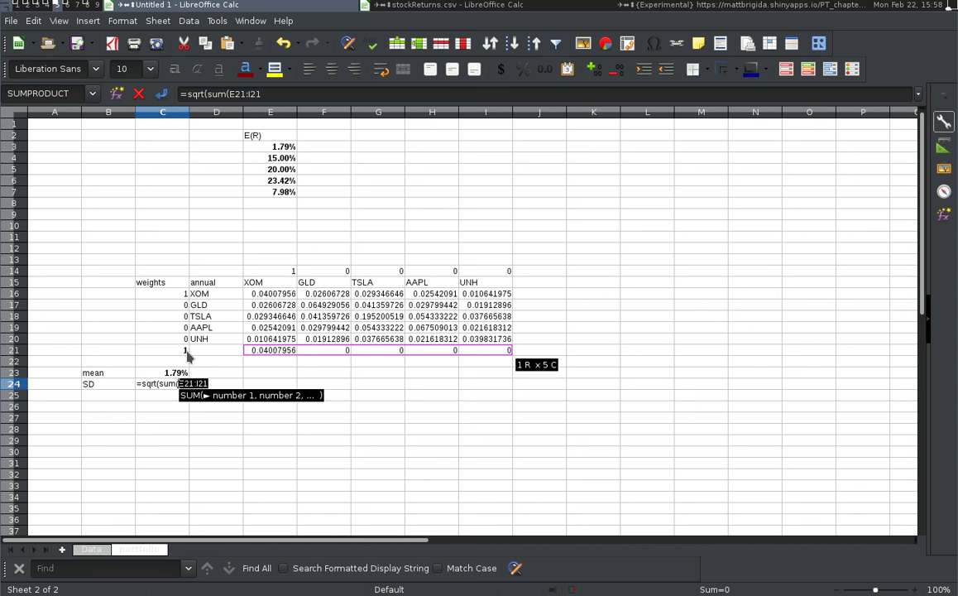
text()))
key(Return)
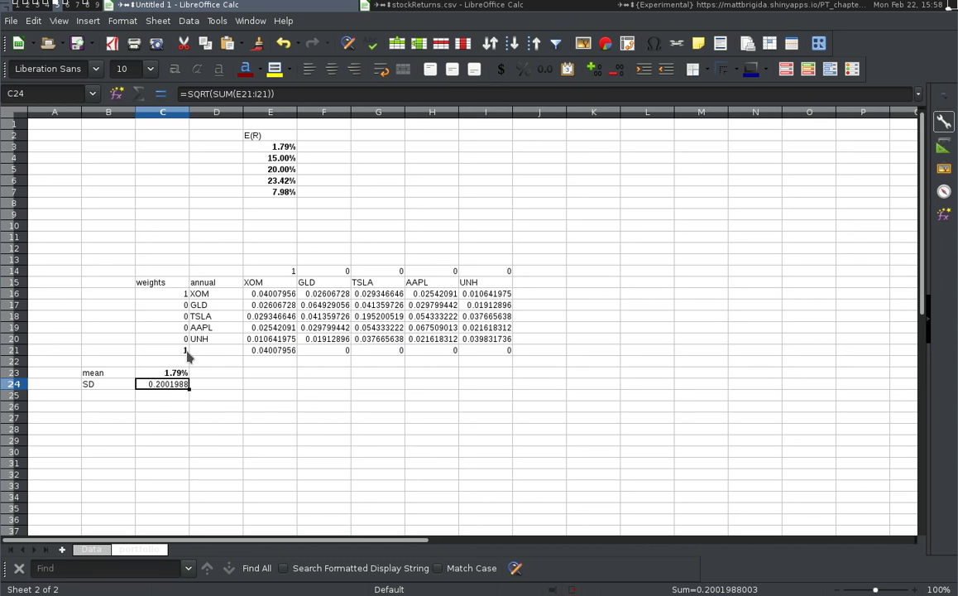
click(523, 68)
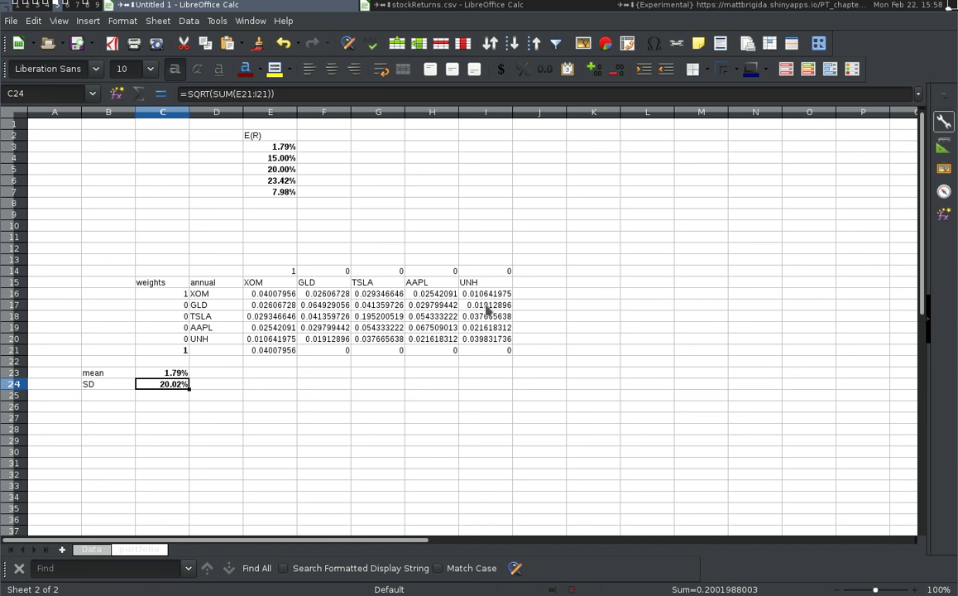
Step: Compare the SD in C24 with the XOM variance in E16 and the XOM term in E21
click(221, 412)
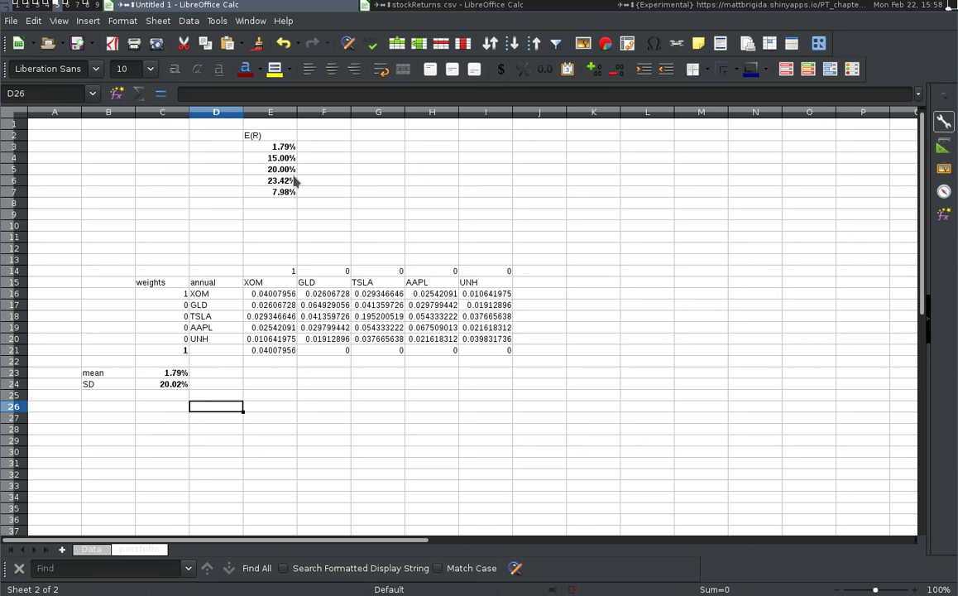
click(271, 166)
click(273, 351)
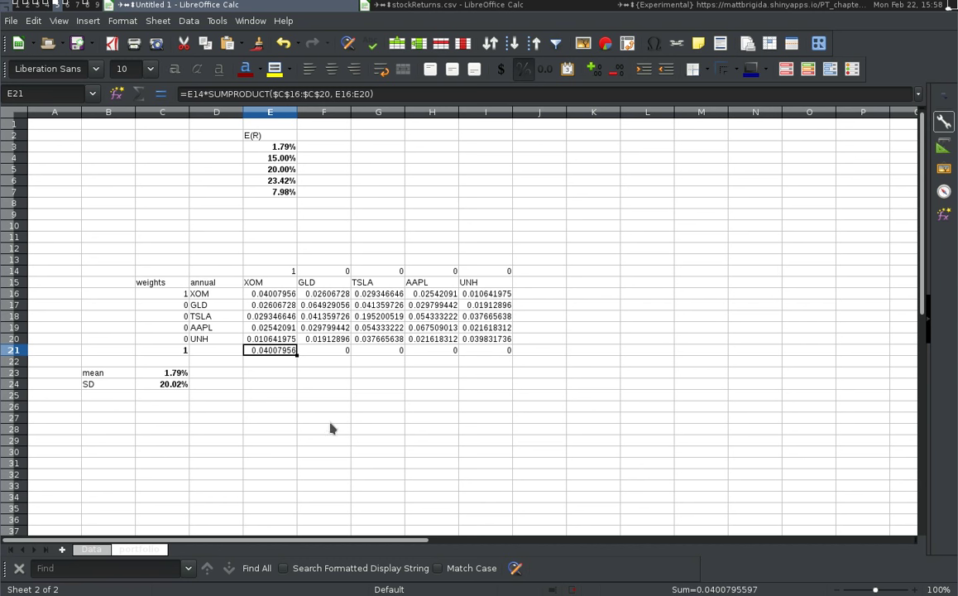
click(174, 384)
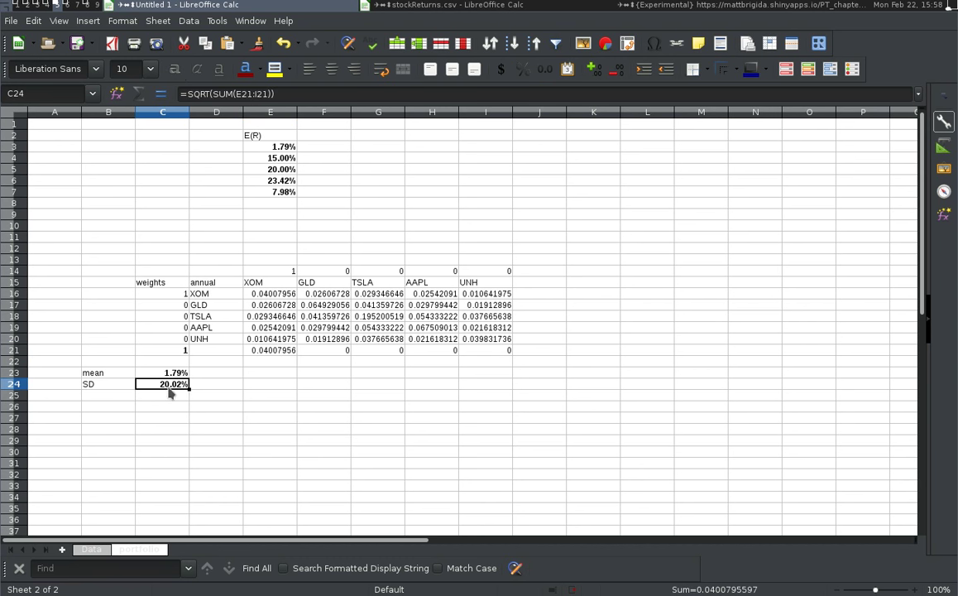
click(271, 293)
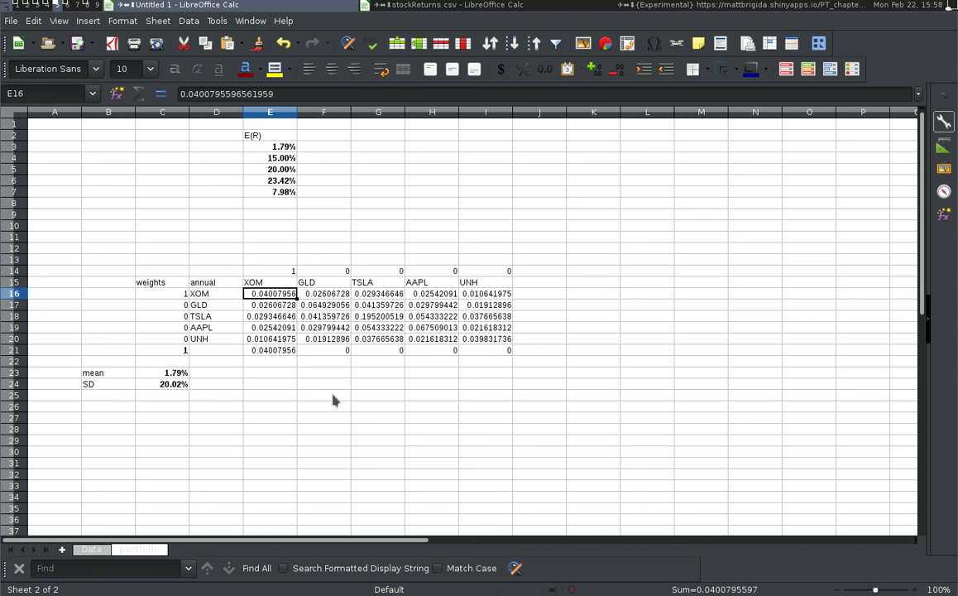
click(282, 374)
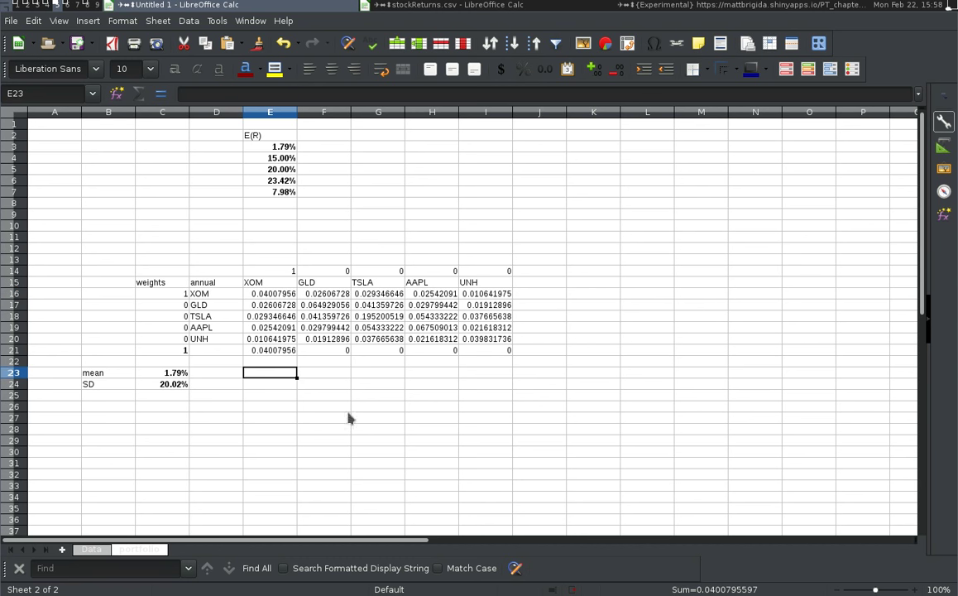
click(273, 298)
Step: Check the XOM standard deviation with =SQRT(E16) in E24 and clear that cell again
click(288, 386)
text(=)
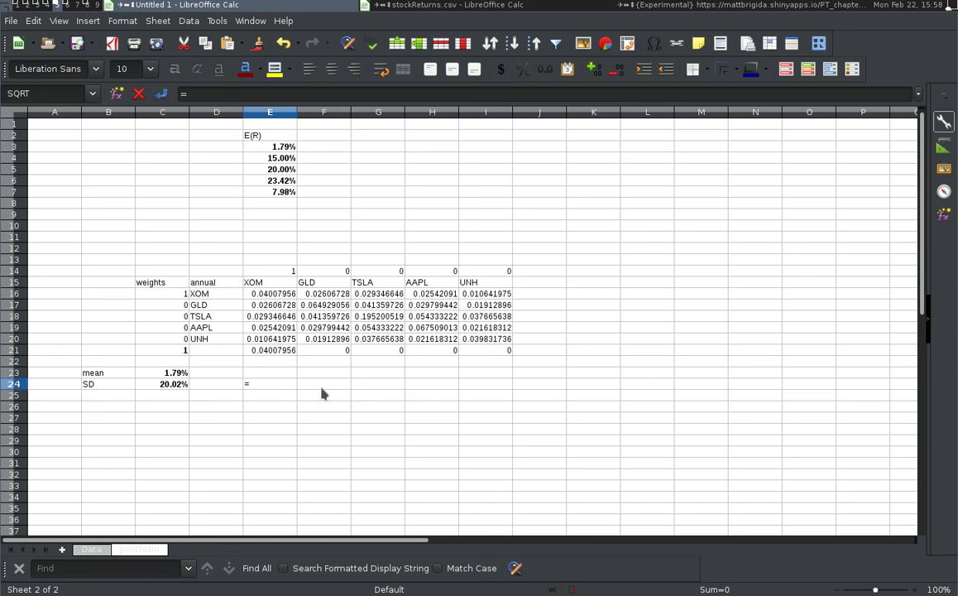
text(sqrt()
key(Up)
key(Up)
key(Up)
key(Up)
key(Up)
key(Up)
key(Up)
key(Up)
key(Up)
key(Down)
key(Down)
key(Up)
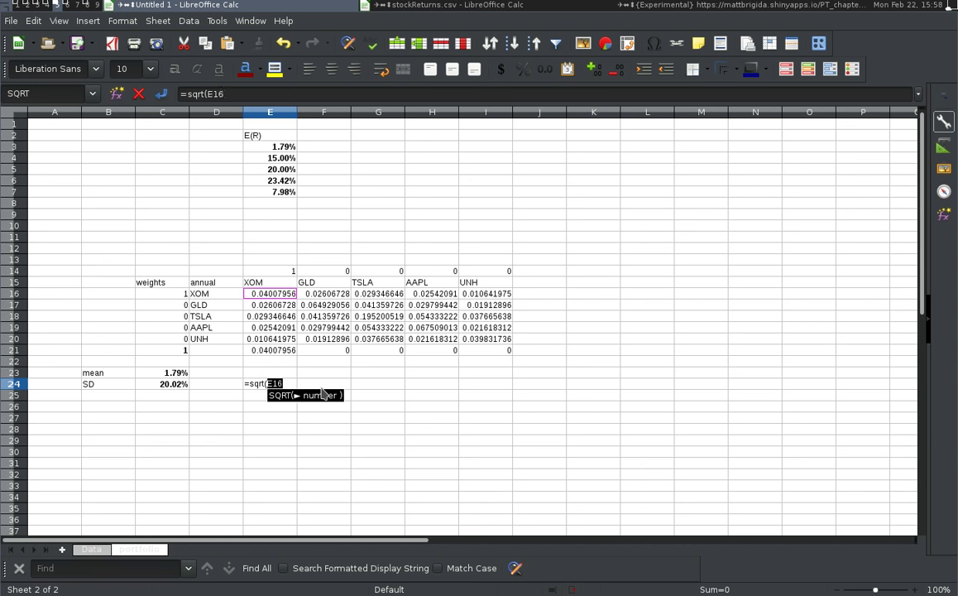
text())
key(Return)
key(Up)
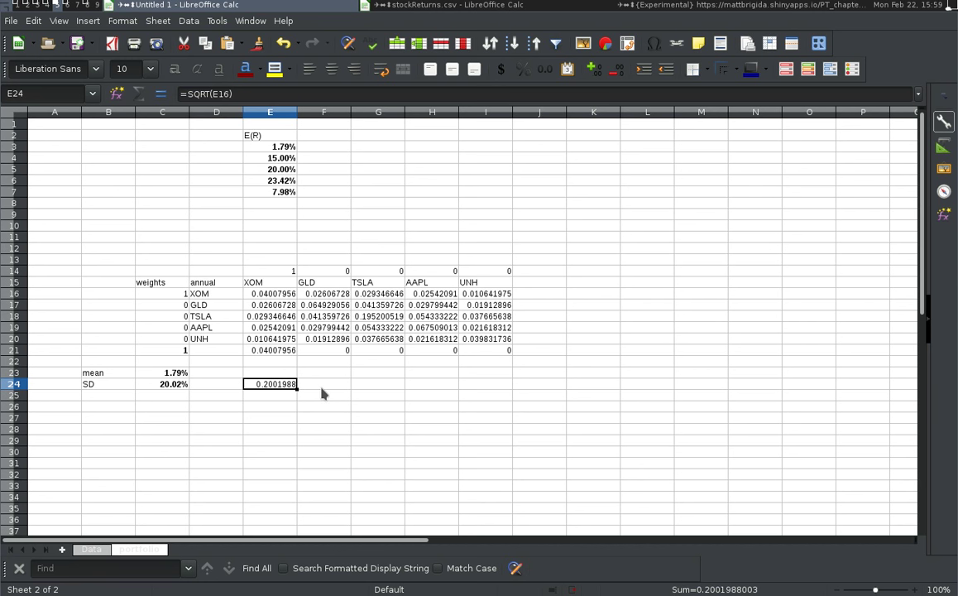
key(Delete)
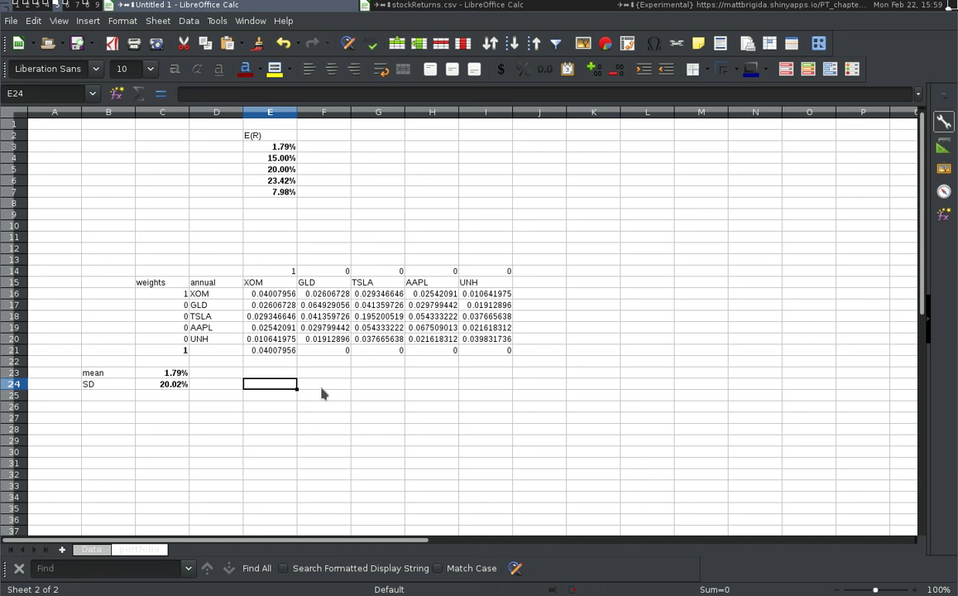
Step: Review the XOM SUMPRODUCT formula in E21 and the SD formula in C24
key(Down)
key(Left)
key(Up)
key(Up)
key(Up)
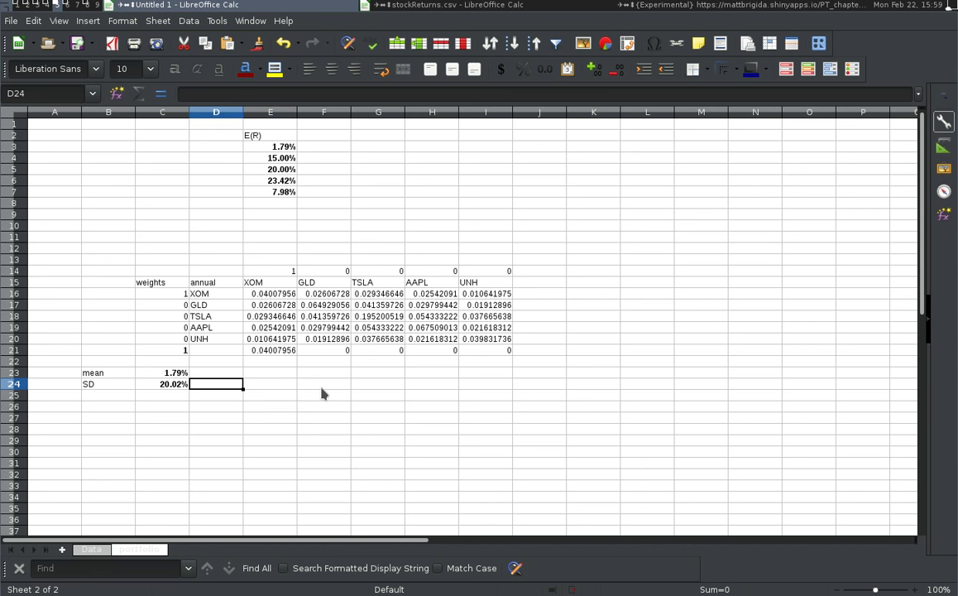
key(Right)
key(Up)
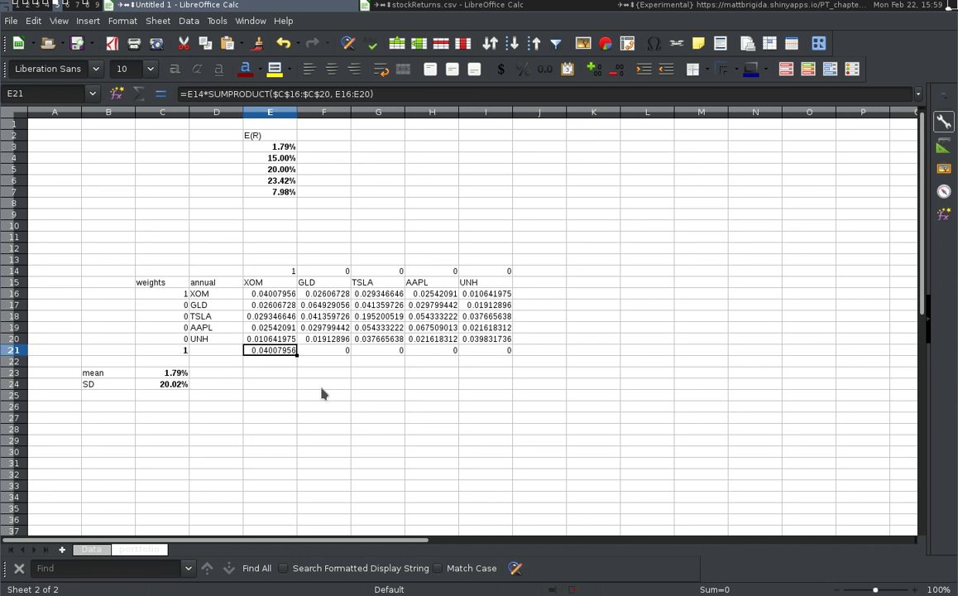
key(Left)
key(Left)
key(Down)
key(Down)
key(Down)
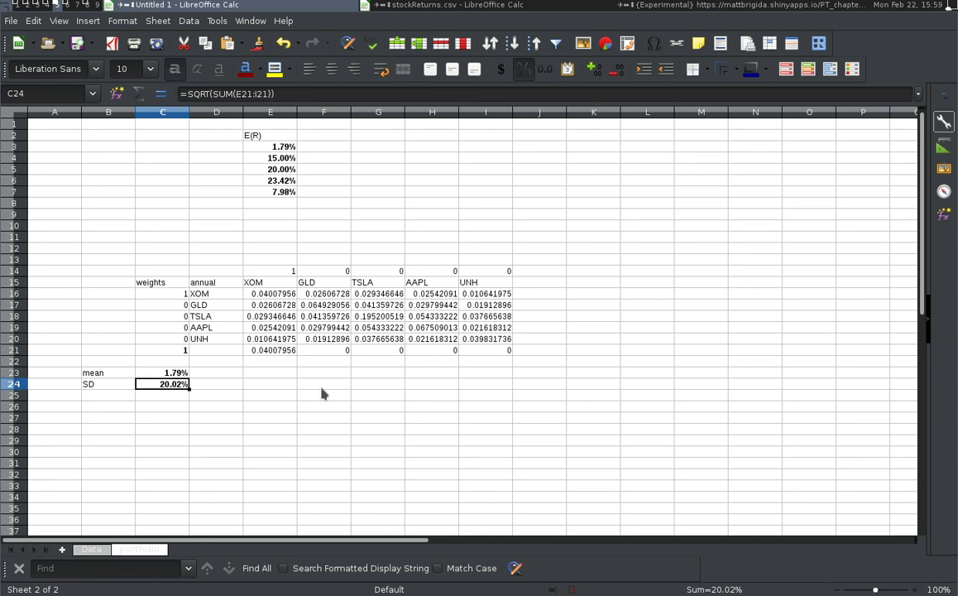
Step: Enter the label Sharpe in B25 below SD, correcting its misspelling
key(Down)
key(Left)
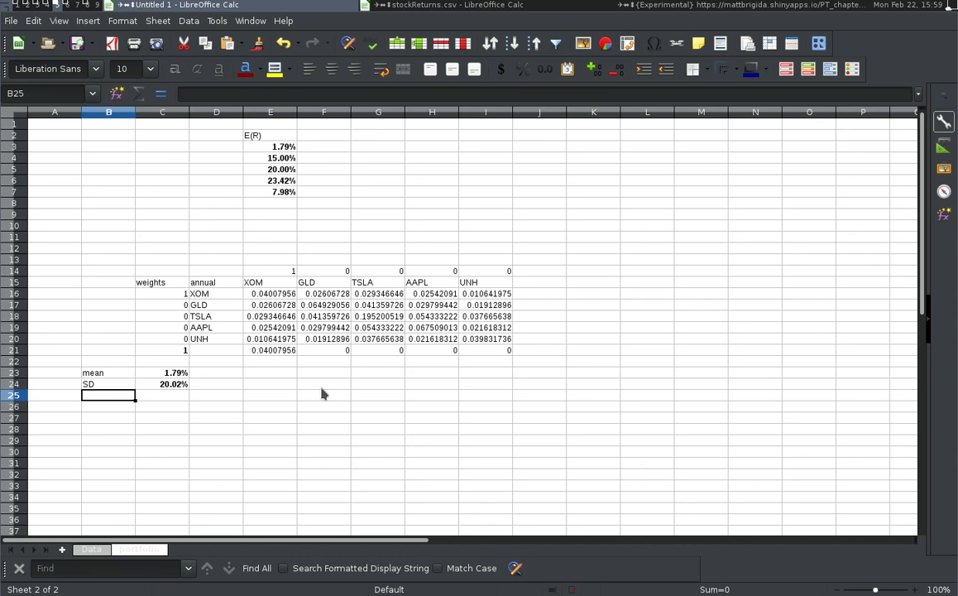
text(Shapre)
key(Return)
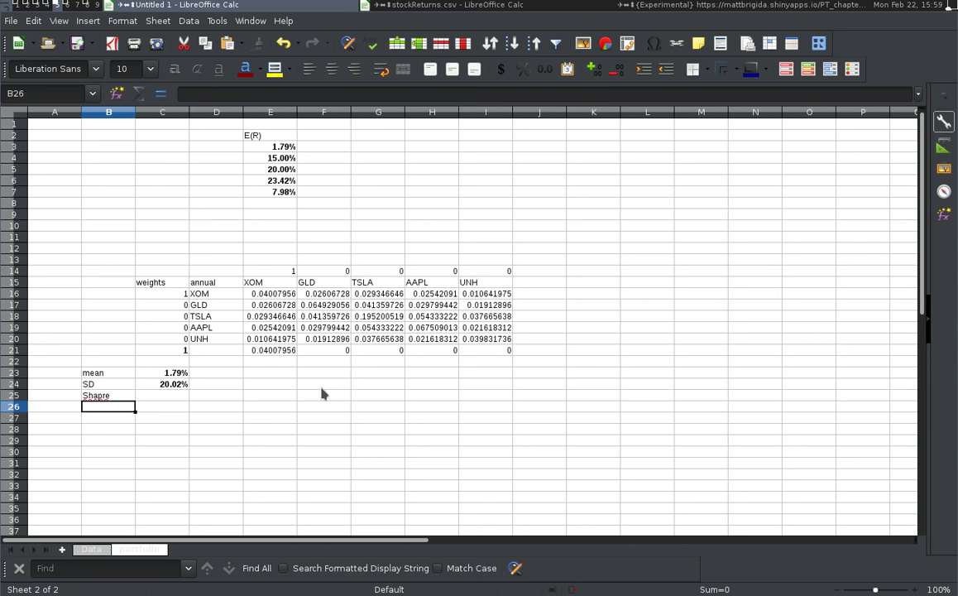
key(BackSpace)
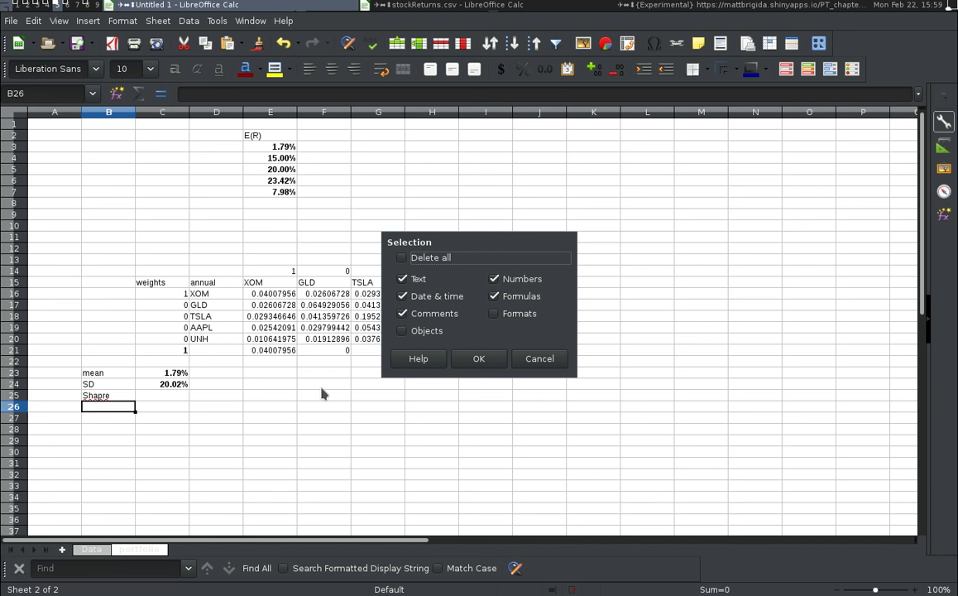
click(536, 363)
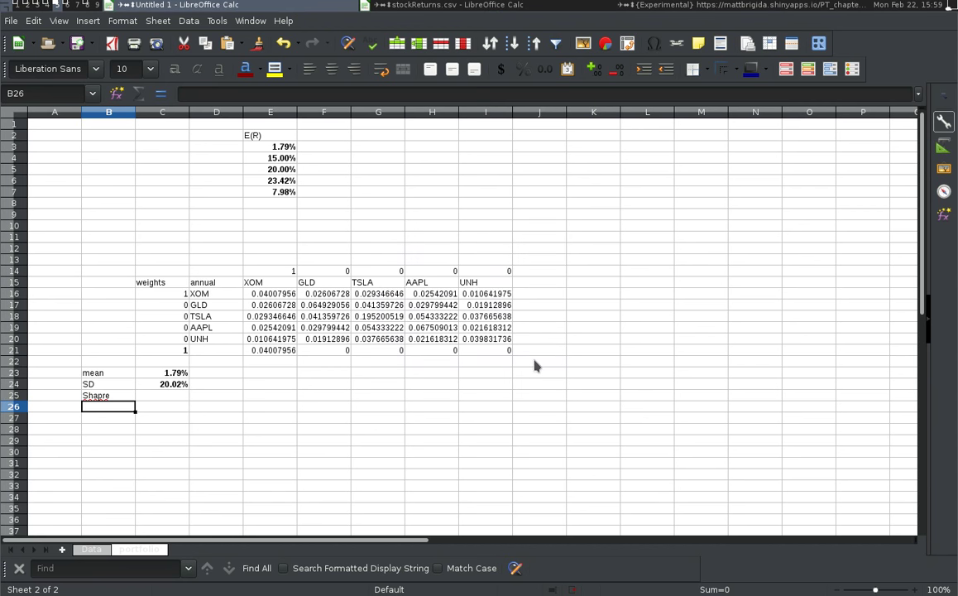
key(Up)
key(F2)
key(BackSpace)
key(BackSpace)
key(BackSpace)
text(rpe)
key(Return)
Step: Calculate the Sharpe ratio in C25 as the portfolio mean divided by the SD, =C23/C24
key(Up)
key(Right)
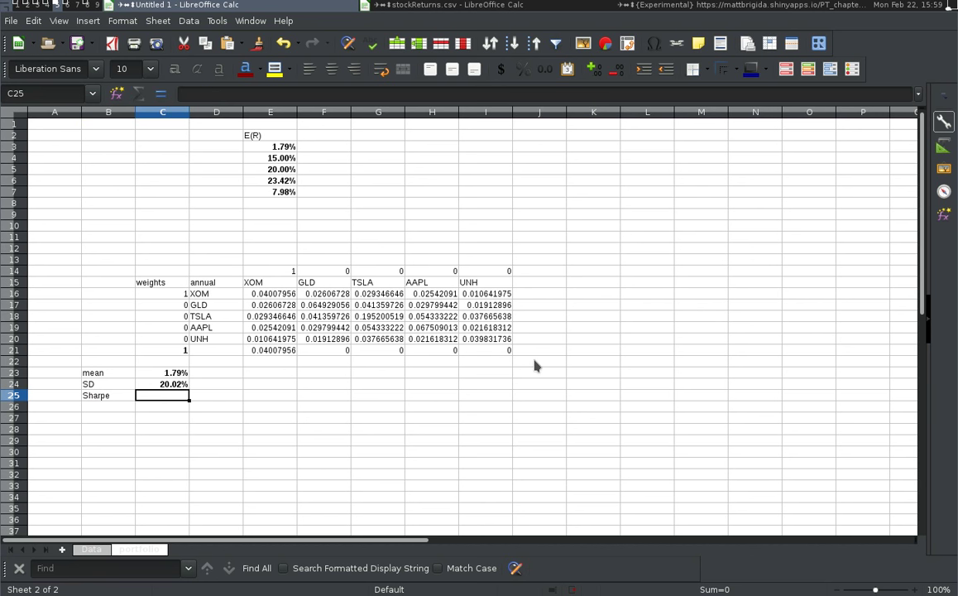
text(=)
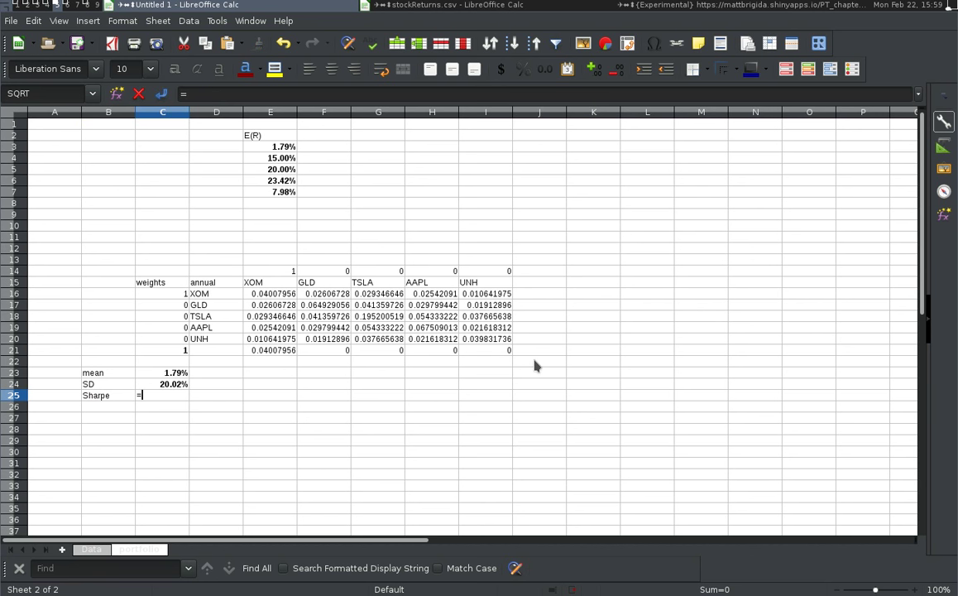
key(Up)
key(Up)
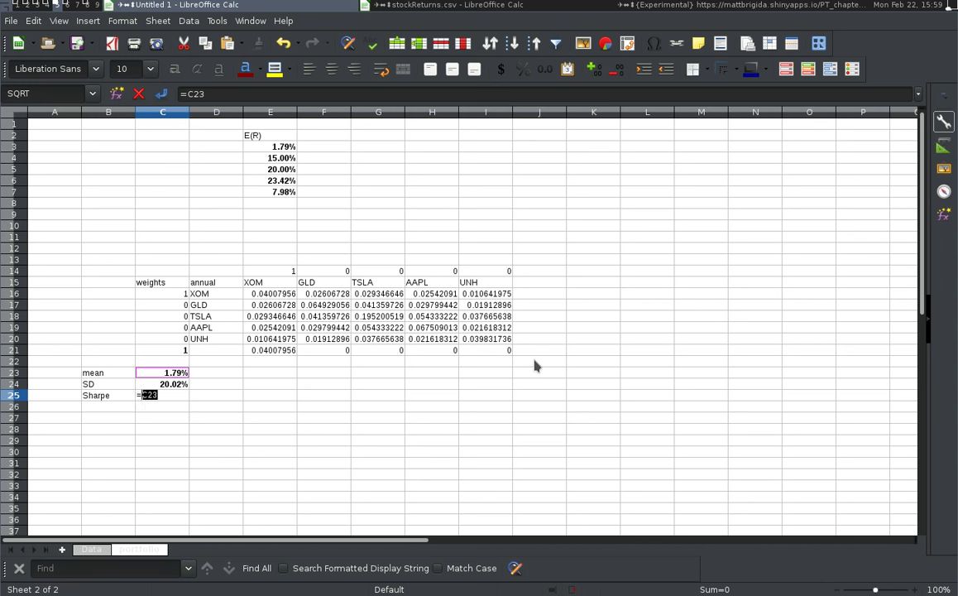
text(/)
key(Up)
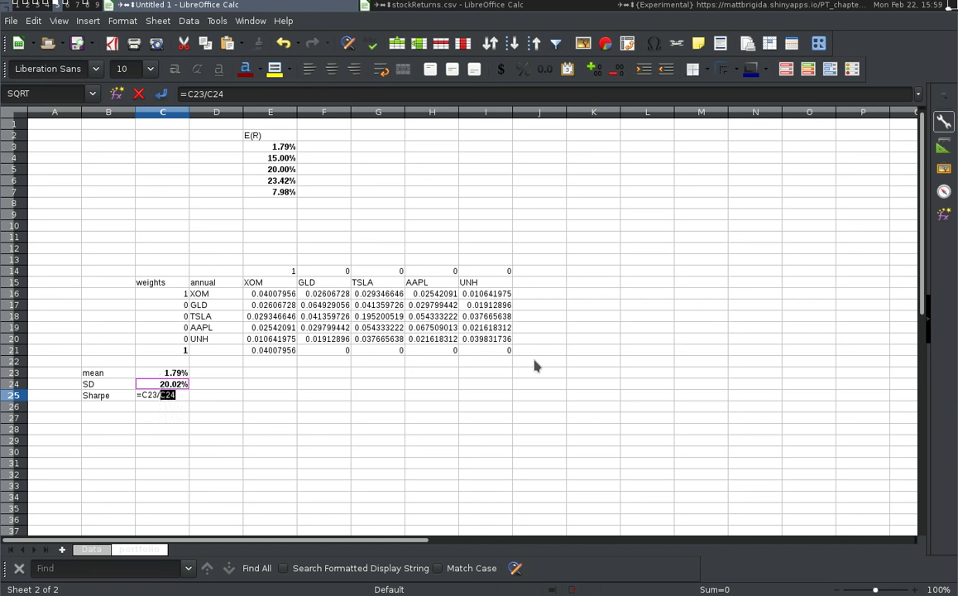
key(Return)
key(Up)
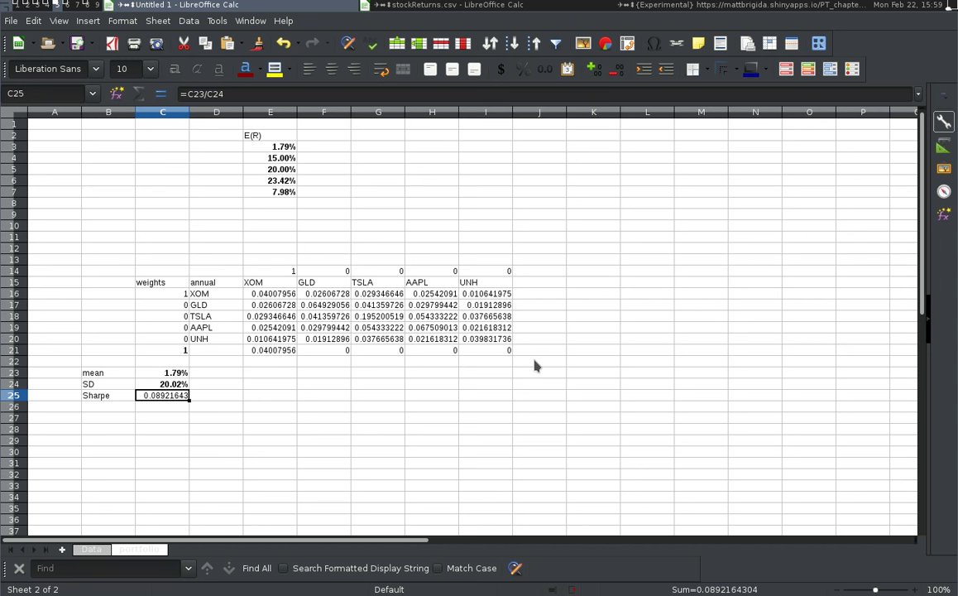
Step: Review the mean and SD cells above the Sharpe ratio
key(Up)
key(Up)
key(Up)
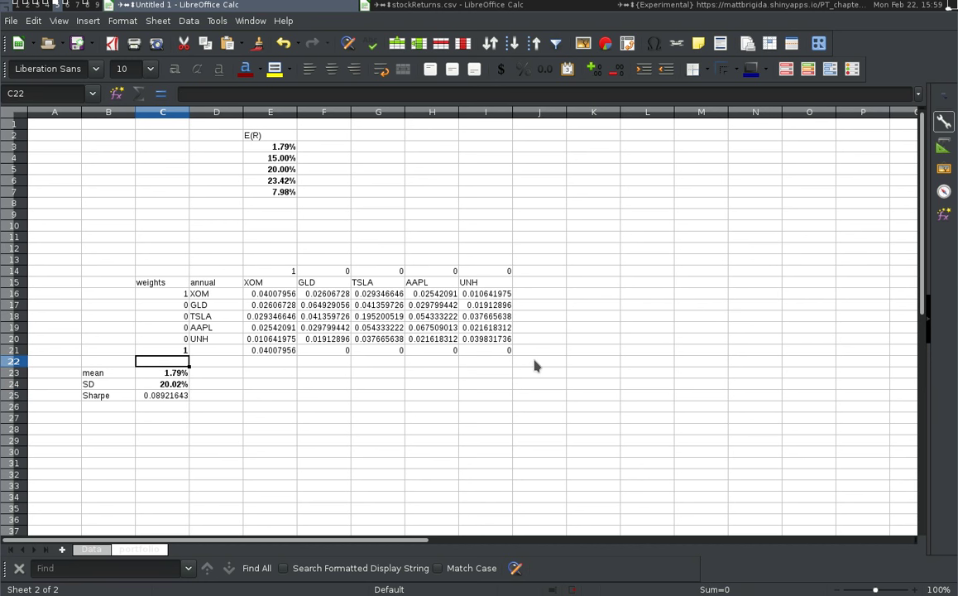
key(Down)
key(Down)
key(Down)
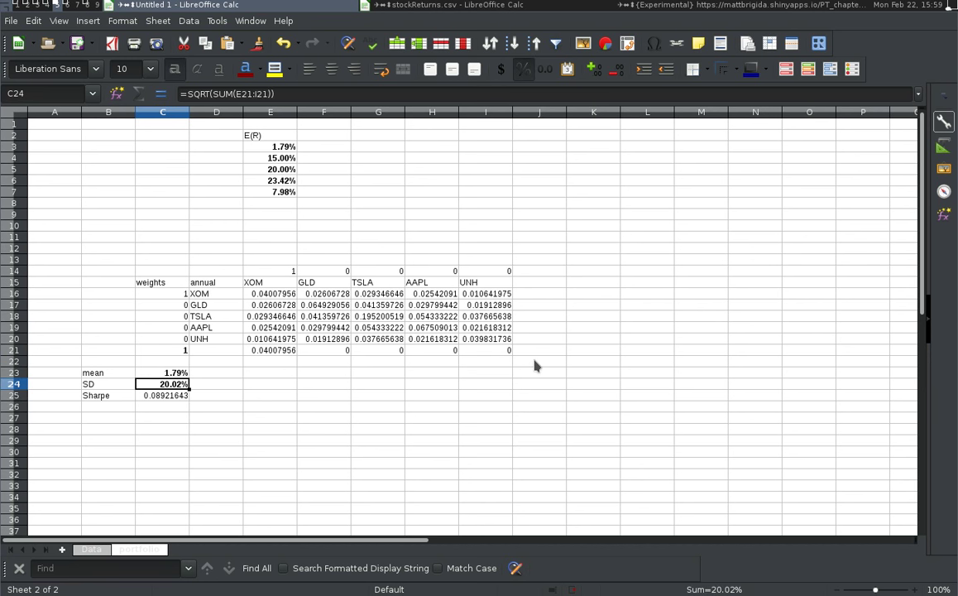
Step: Set the XOM weight in C16 and the GLD weight in C17 to 0.5 each
key(Up)
key(Up)
key(Up)
key(Up)
key(Up)
key(Up)
key(Up)
key(Up)
key(Up)
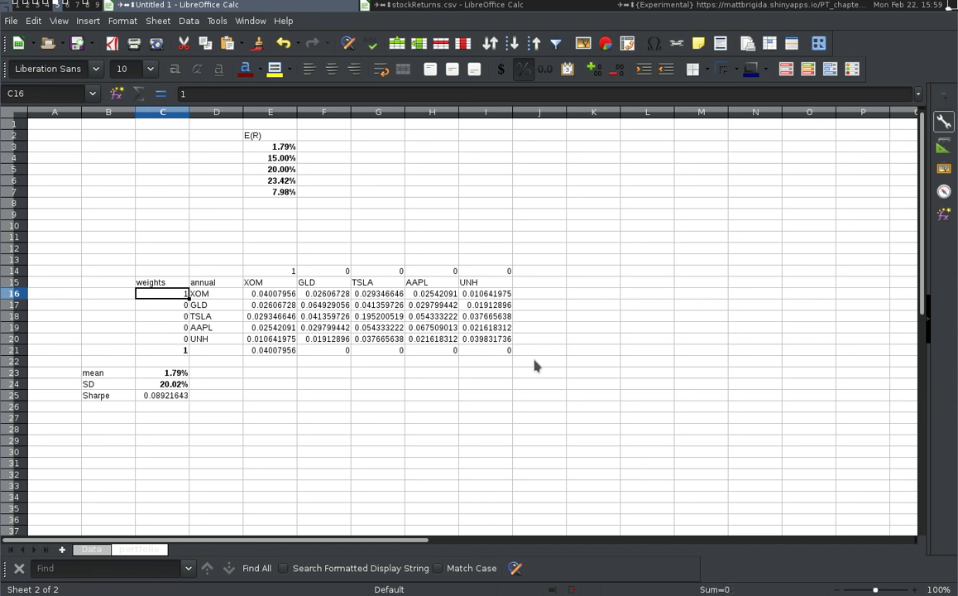
text(.)
key(Return)
key(Up)
text(5)
key(Return)
text(.5)
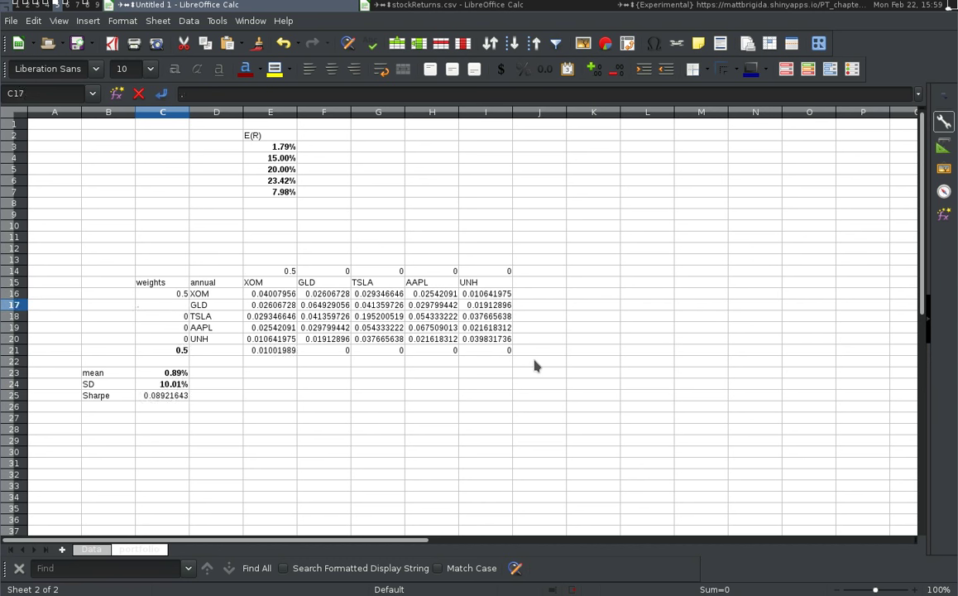
key(Return)
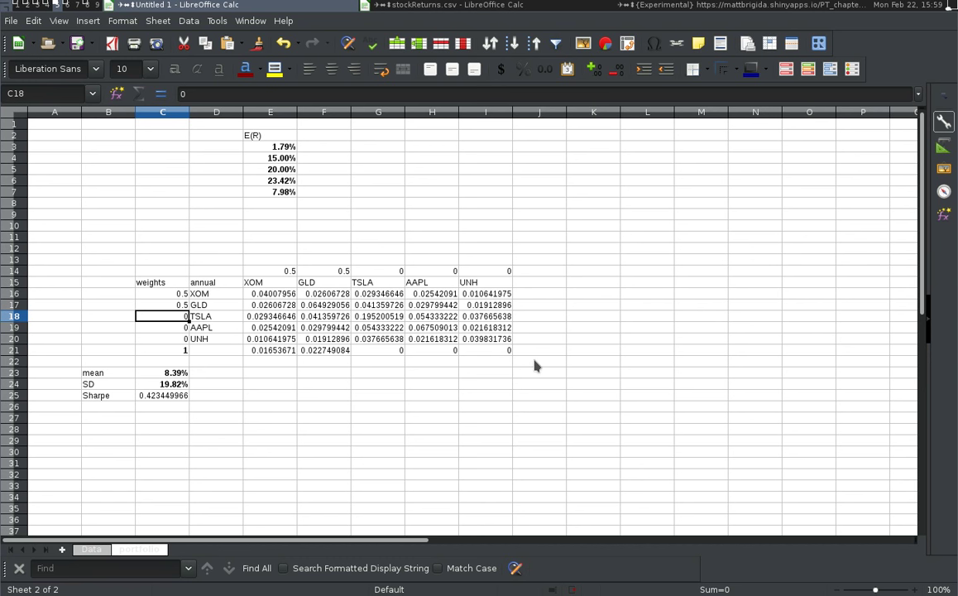
Step: Add a 0.75 pt black outline border around the ticker names and covariance table in D16:I20
key(Up)
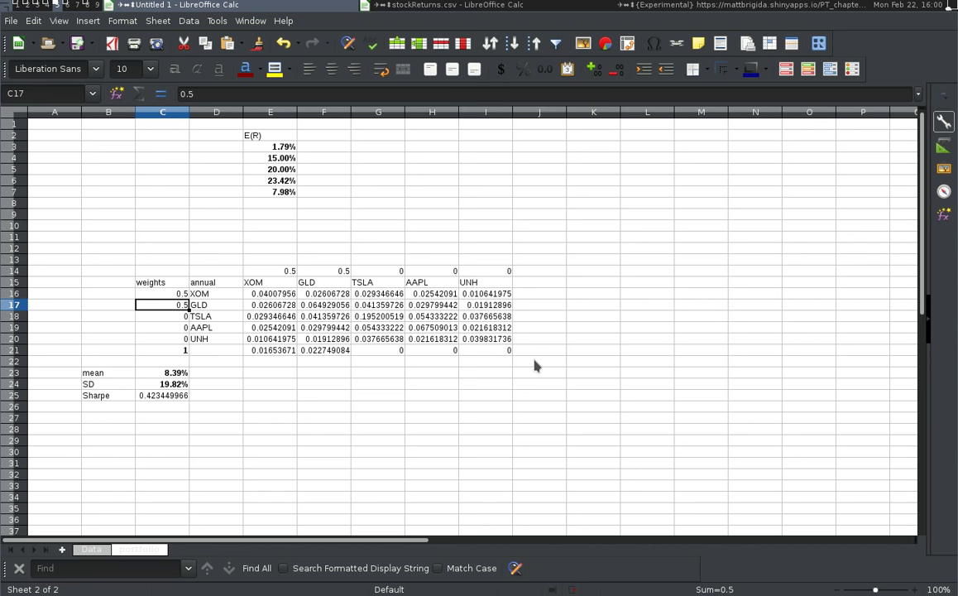
key(Up)
key(Right)
key(ctrl+shift+Right)
key(shift+Down)
key(shift+Down)
key(shift+Down)
key(shift+Down)
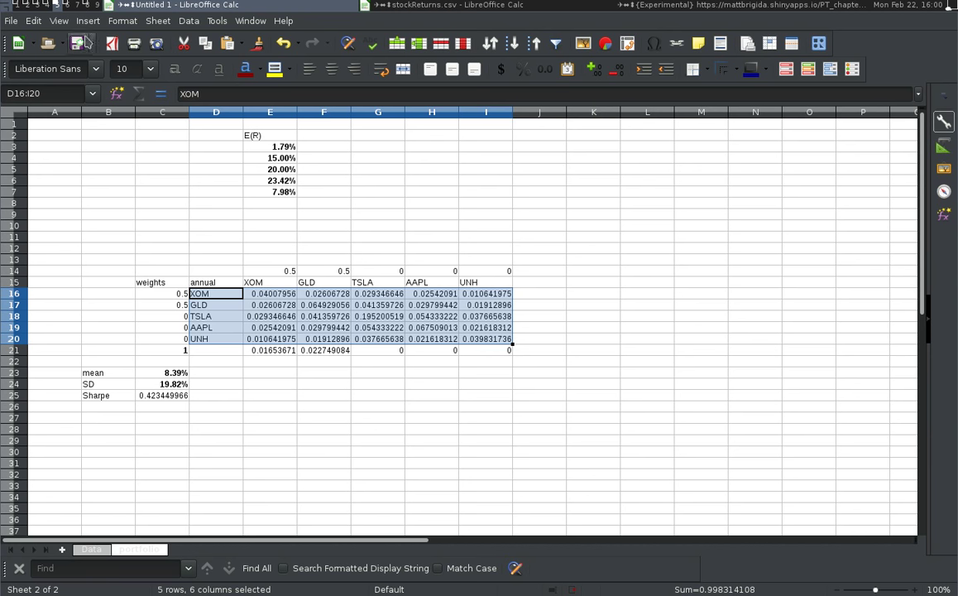
click(115, 22)
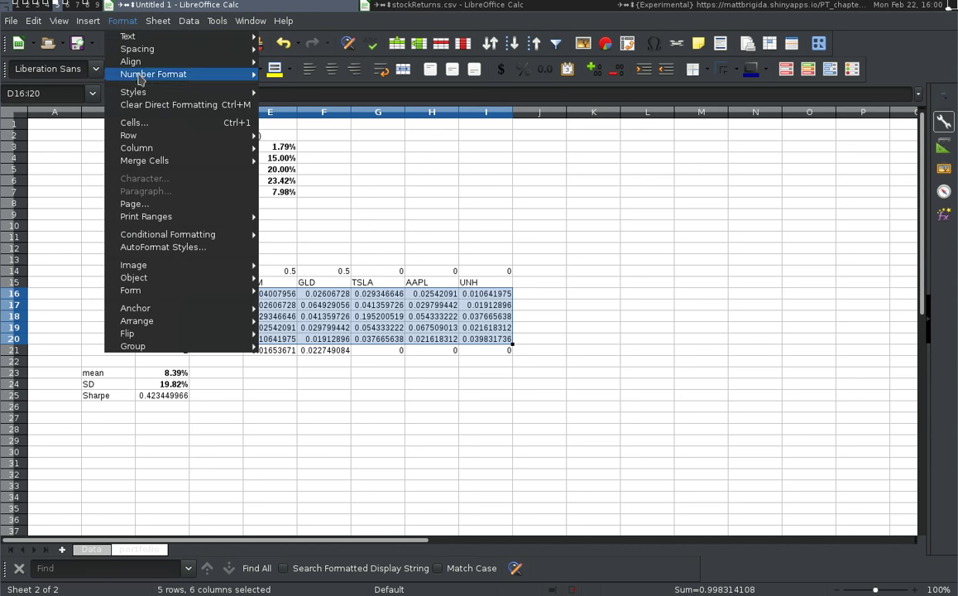
click(154, 123)
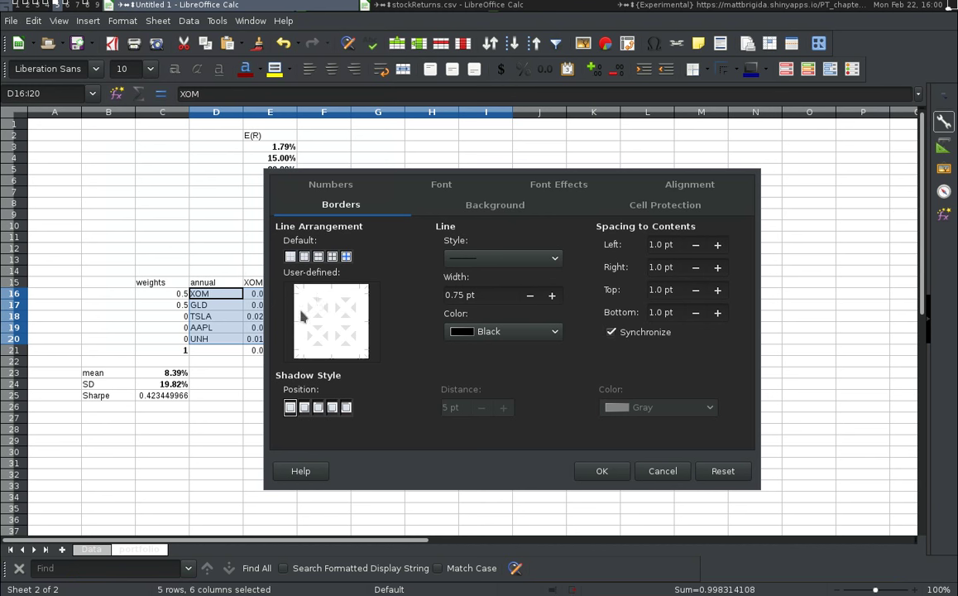
click(331, 292)
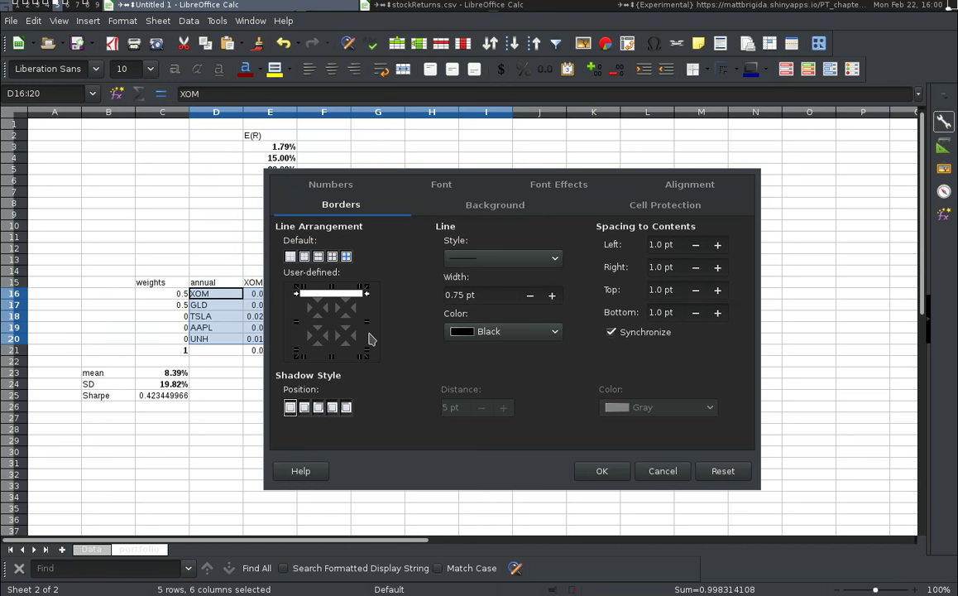
click(364, 339)
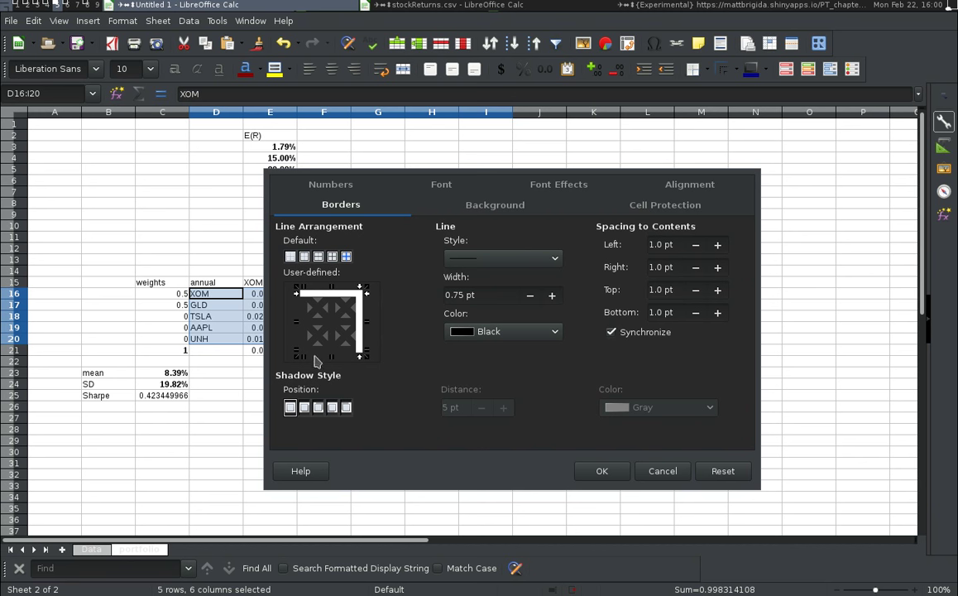
click(298, 320)
click(299, 329)
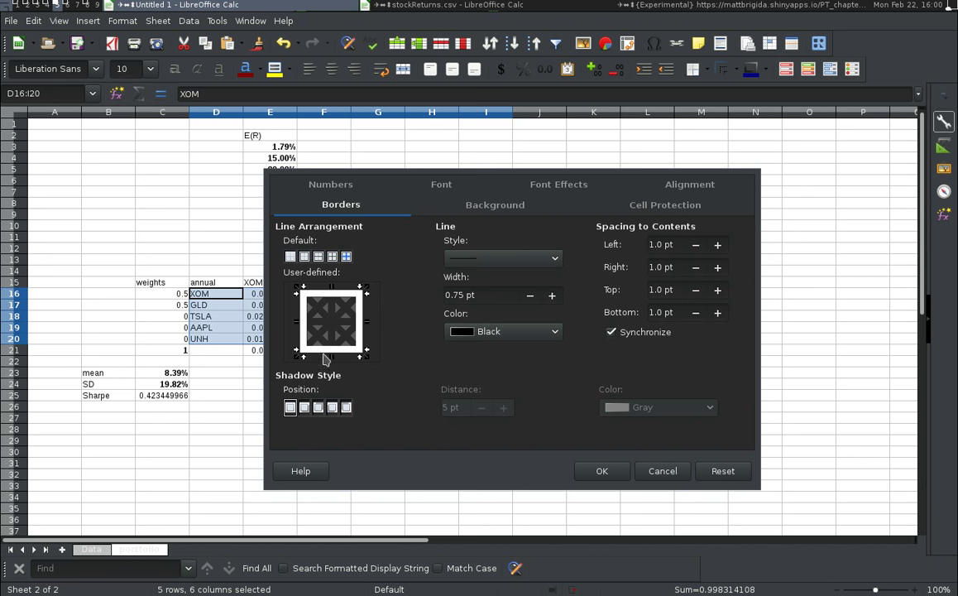
click(608, 473)
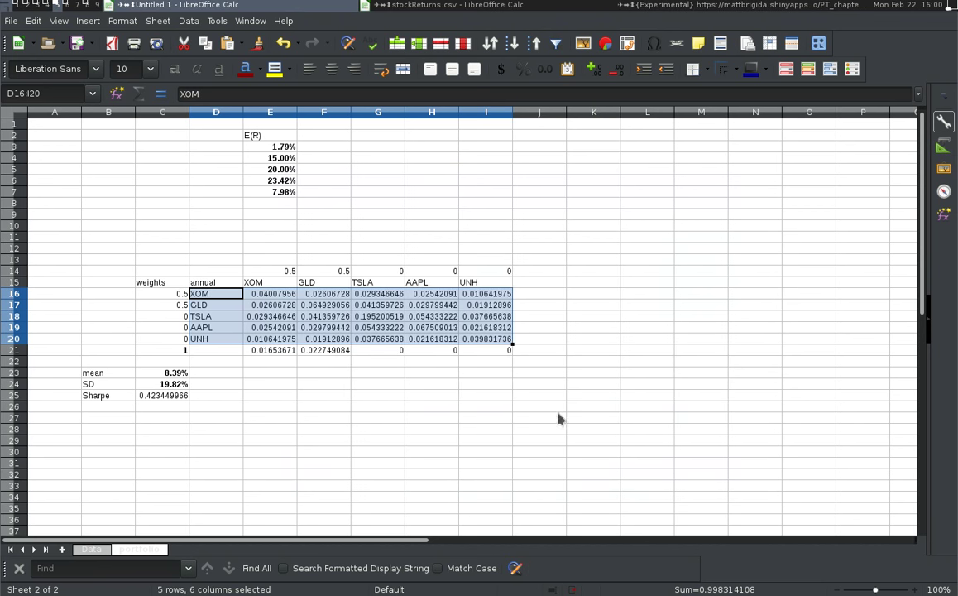
Step: Review the weights in C16:C20 and their sum in C21 beside the covariance table
click(431, 361)
key(Up)
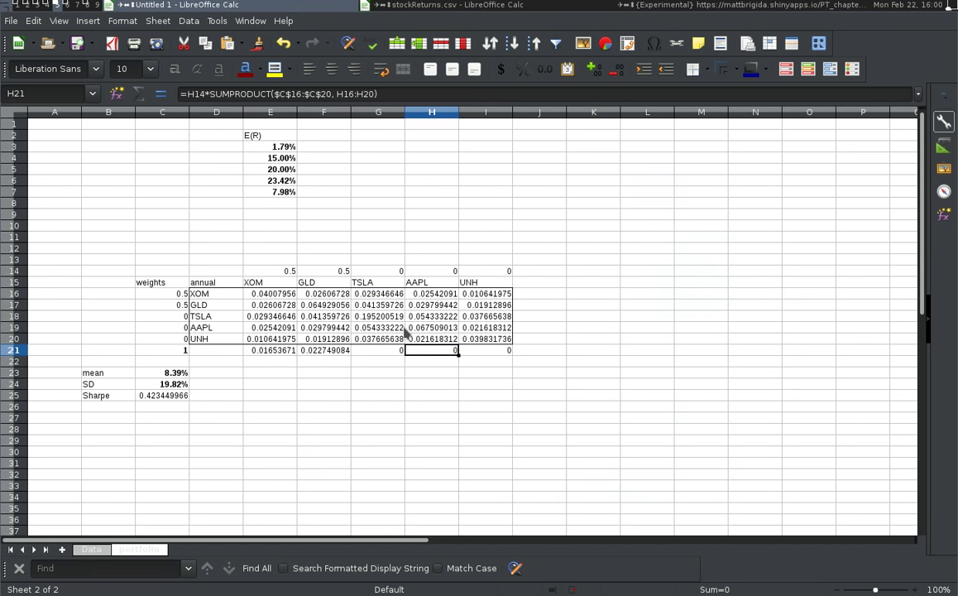
key(ctrl+Left)
key(ctrl+Right)
key(ctrl+Left)
key(ctrl+Left)
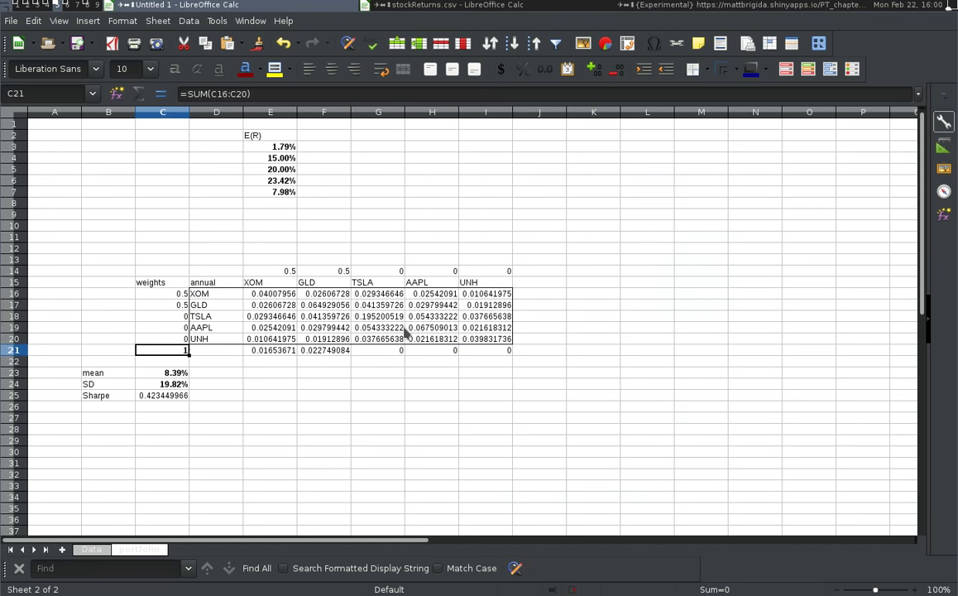
key(Up)
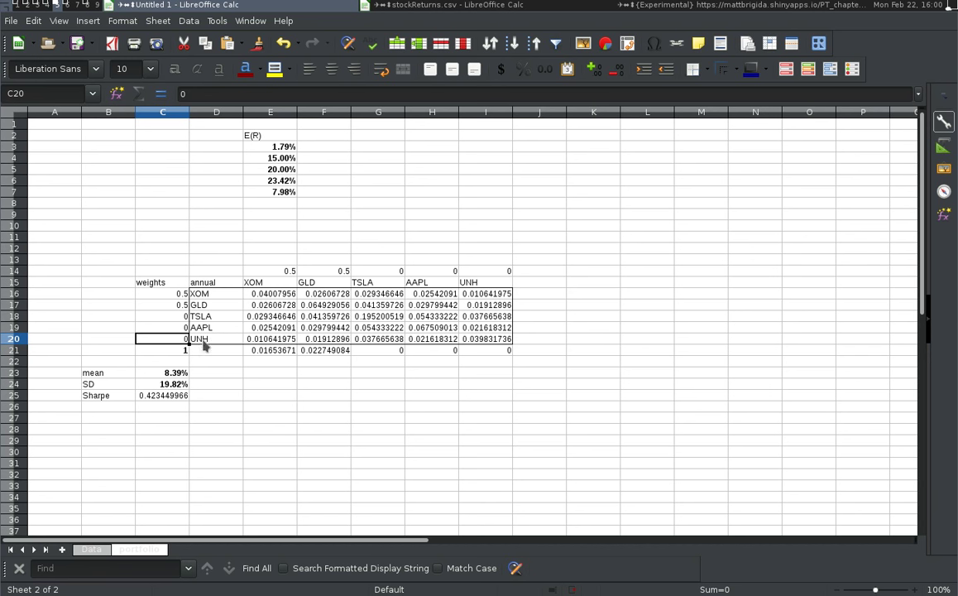
click(167, 295)
drag(168, 303, 172, 339)
click(176, 354)
drag(174, 296, 182, 348)
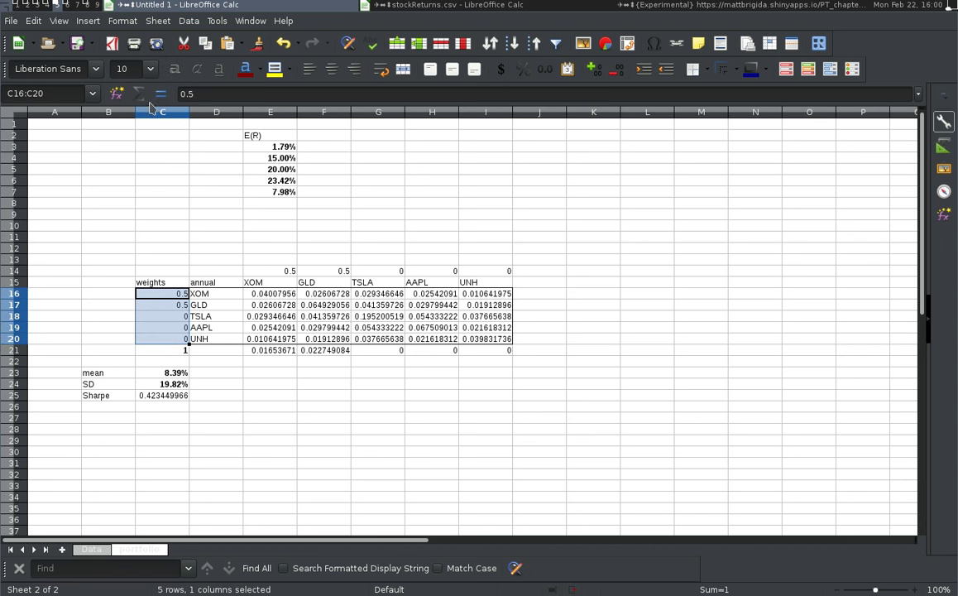
Step: Make the weighted covariance row E21:I21 below the table bold
click(265, 328)
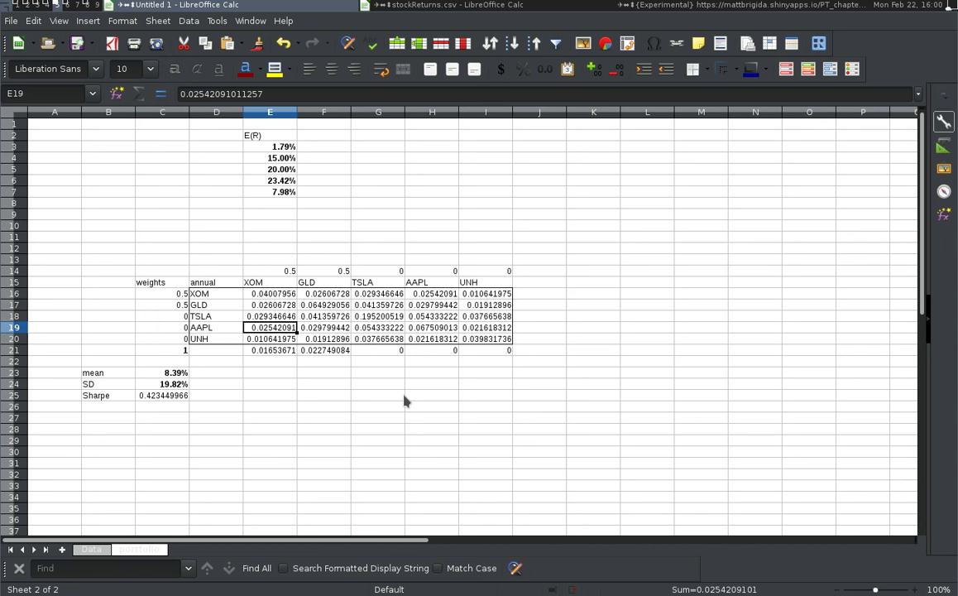
key(Right)
key(Right)
key(Right)
key(Right)
key(Down)
key(Down)
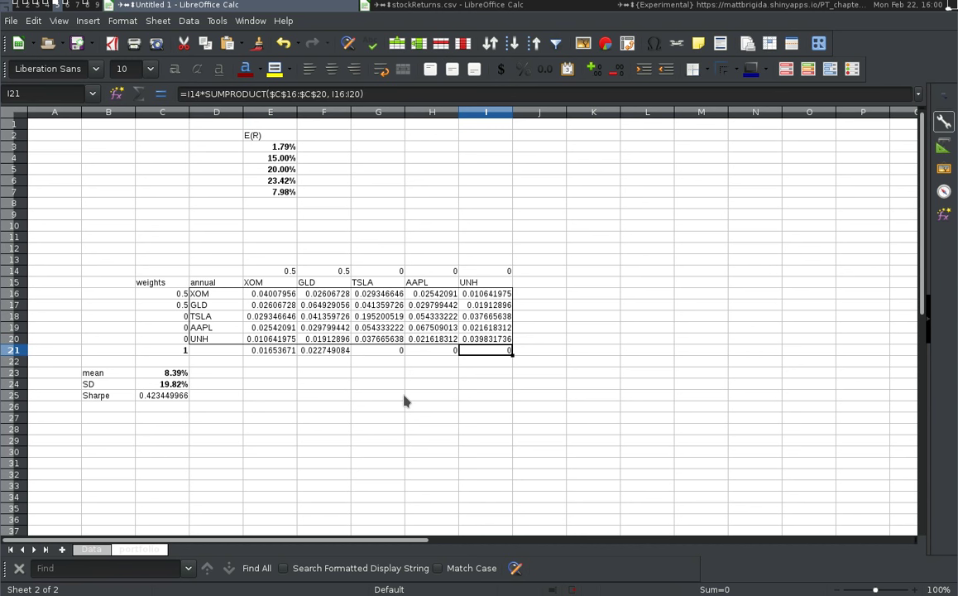
key(Left)
key(Left)
key(Left)
key(Left)
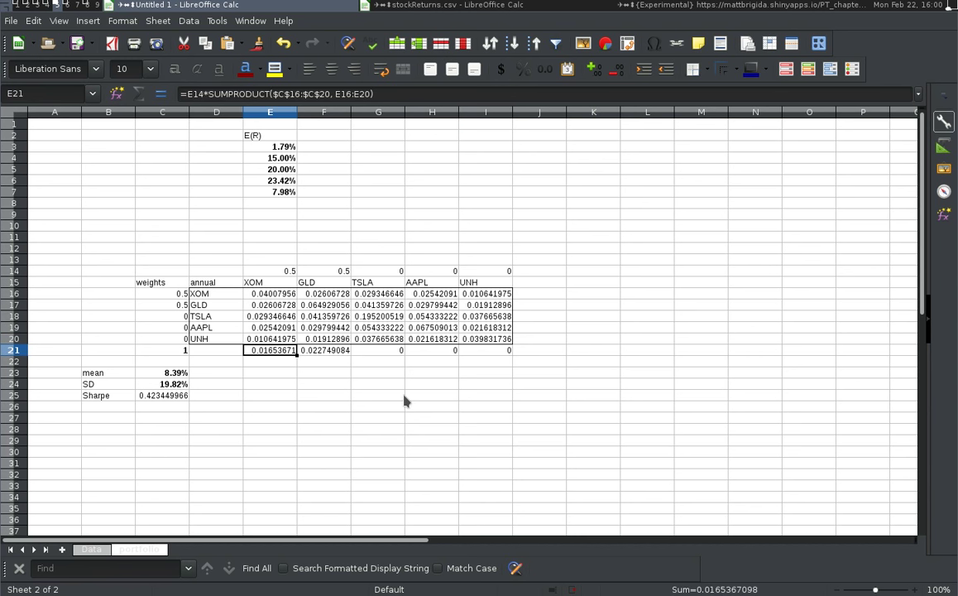
key(shift+Right)
key(shift+Right)
key(shift+Right)
key(shift+Right)
key(ctrl+b)
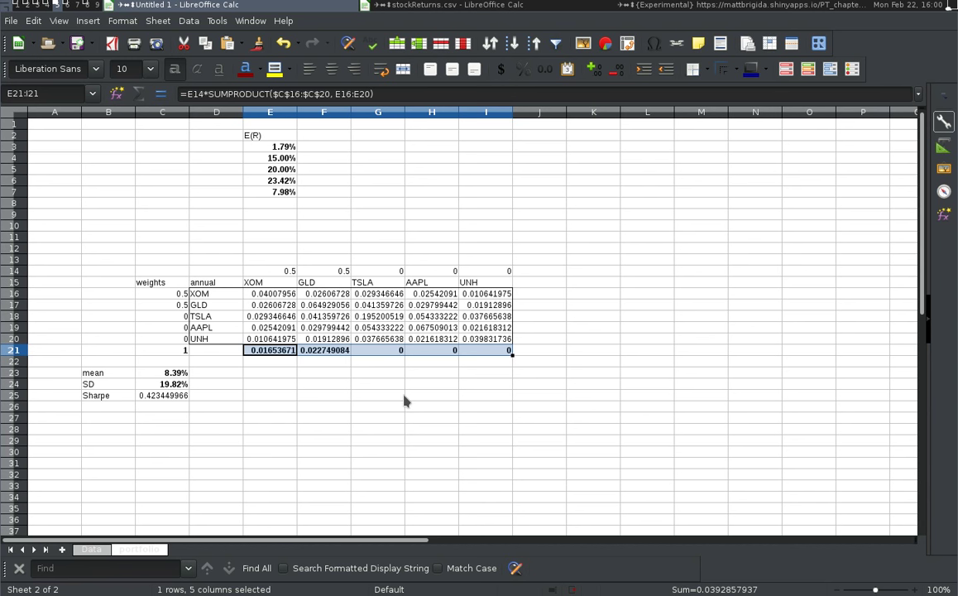
Step: Set up the Solver to maximize the Sharpe ratio in C25 by changing the weights in C16:C20
key(Down)
key(Down)
key(Down)
key(Down)
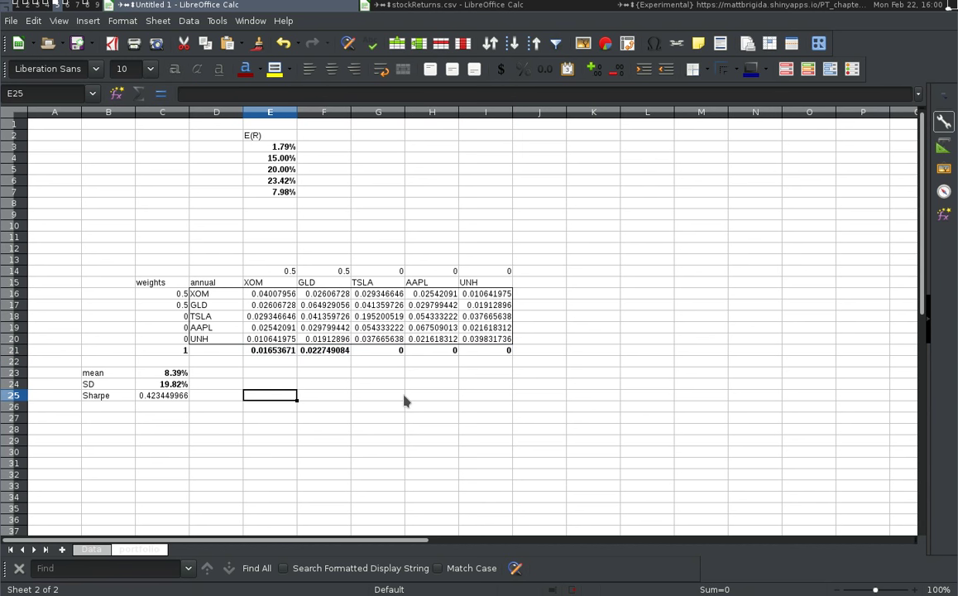
key(Down)
key(Down)
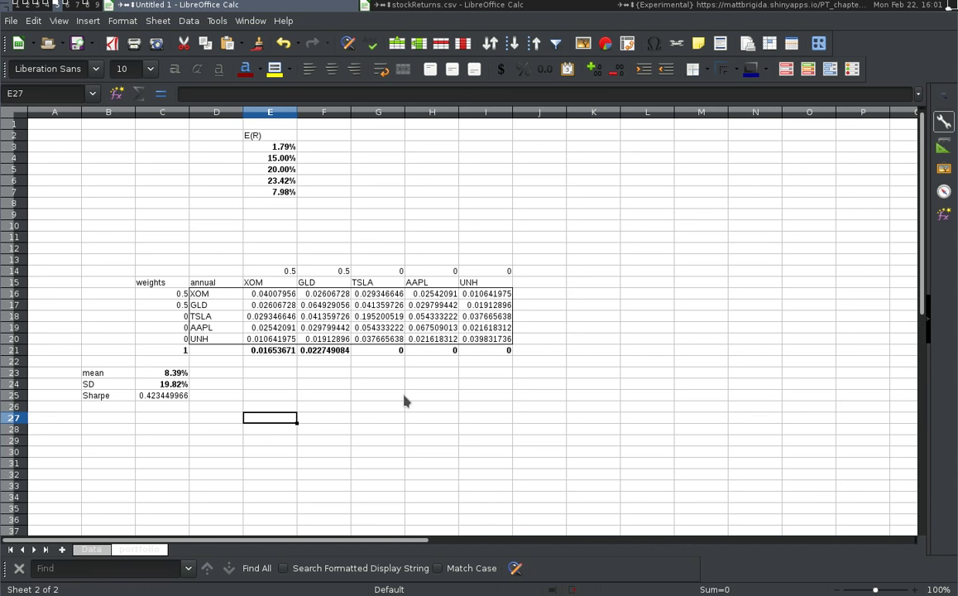
click(217, 21)
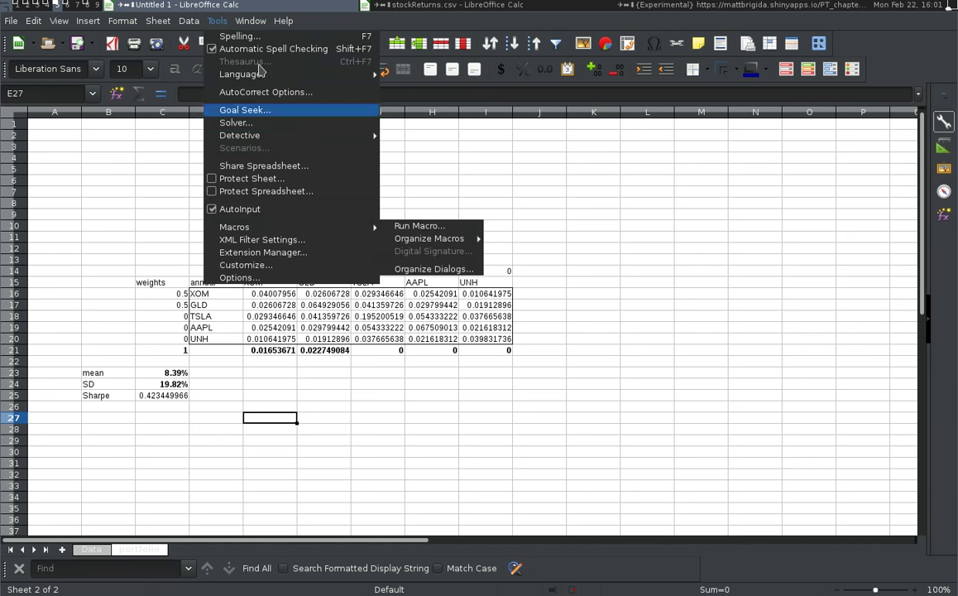
mouse_move(187, 23)
mouse_move(217, 20)
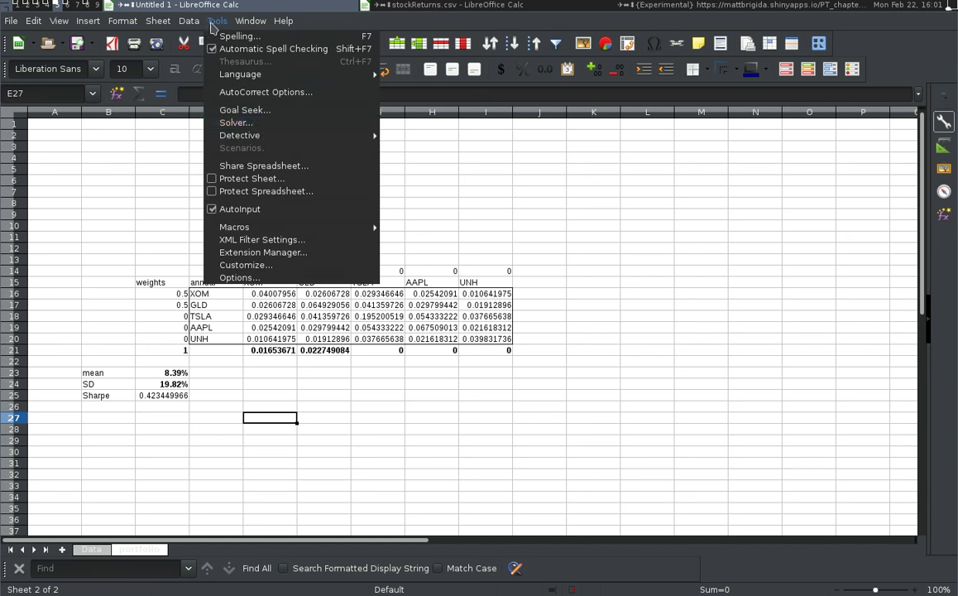
click(314, 121)
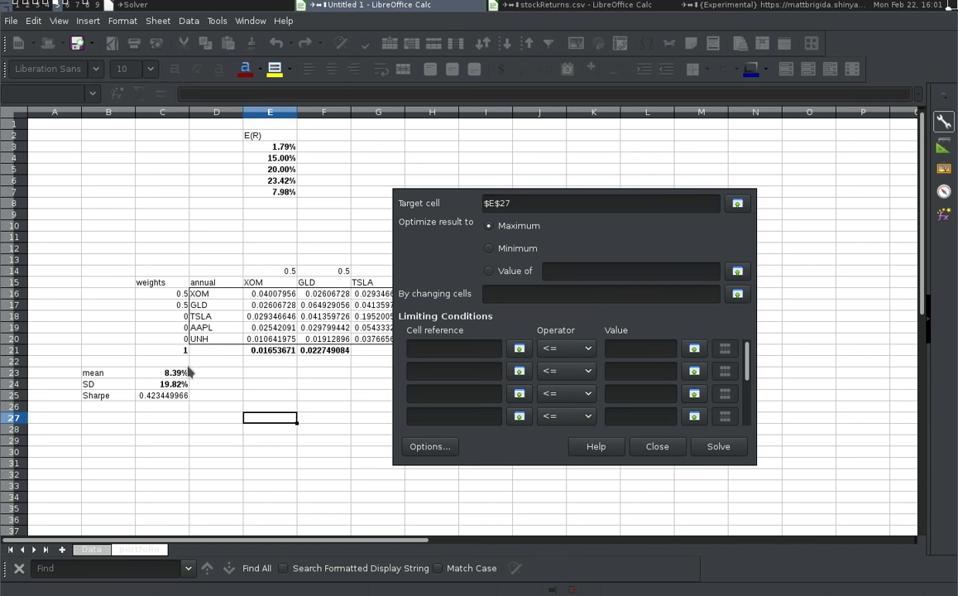
click(174, 396)
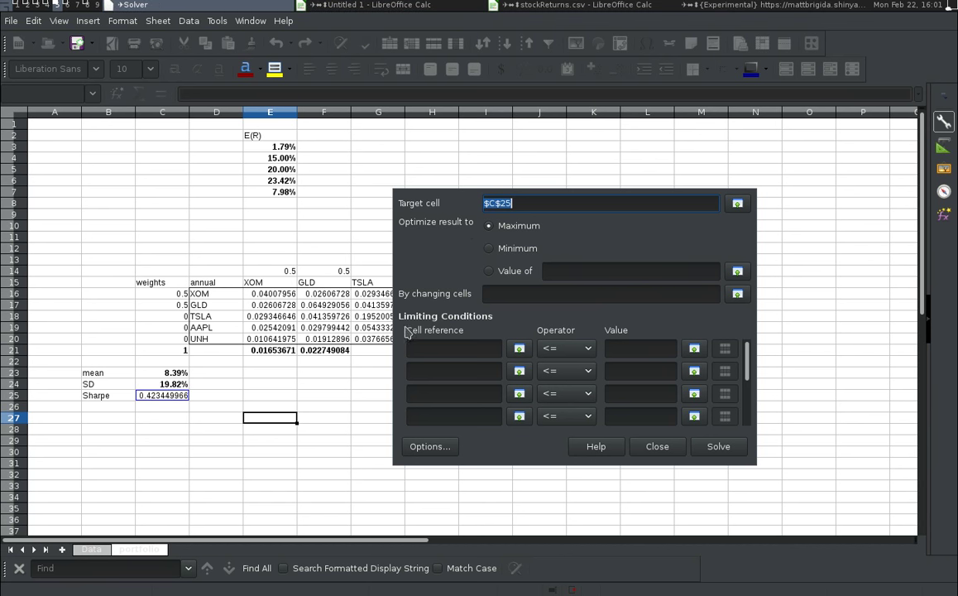
click(502, 230)
click(488, 294)
drag(182, 294, 184, 338)
Step: Add a limiting condition that the weight sum in C21 equals 1
click(466, 348)
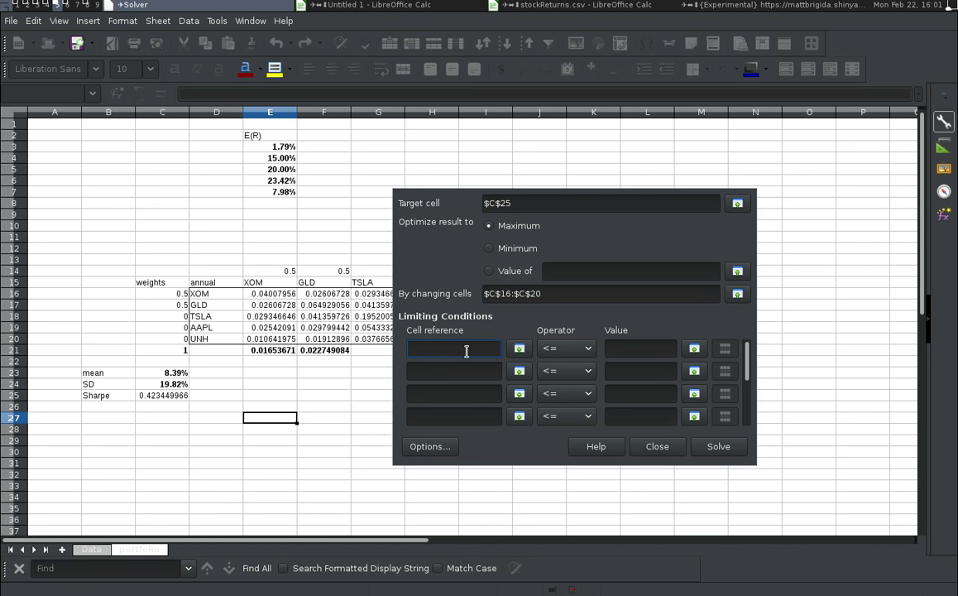
click(173, 352)
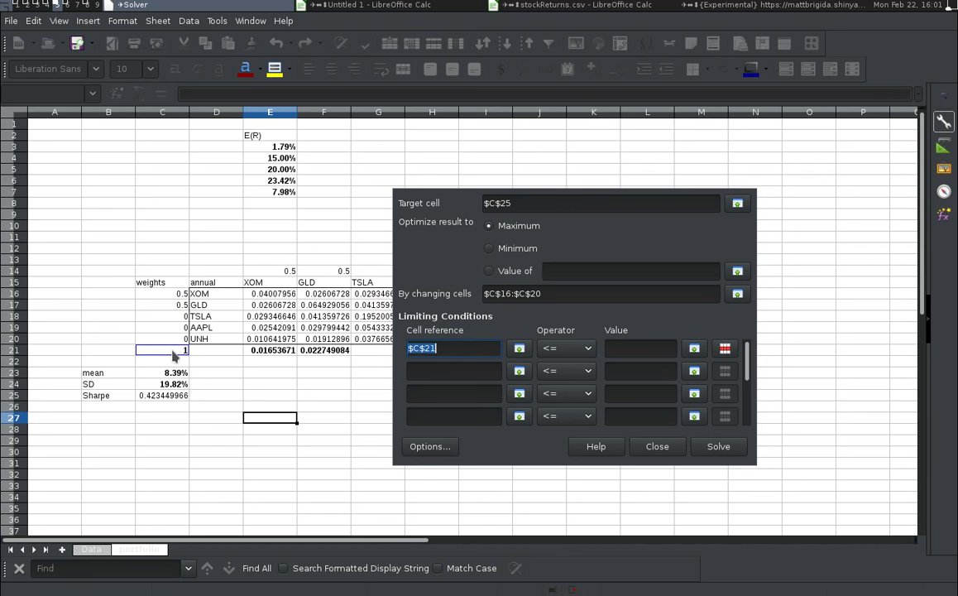
click(566, 349)
click(579, 361)
click(606, 350)
text(1)
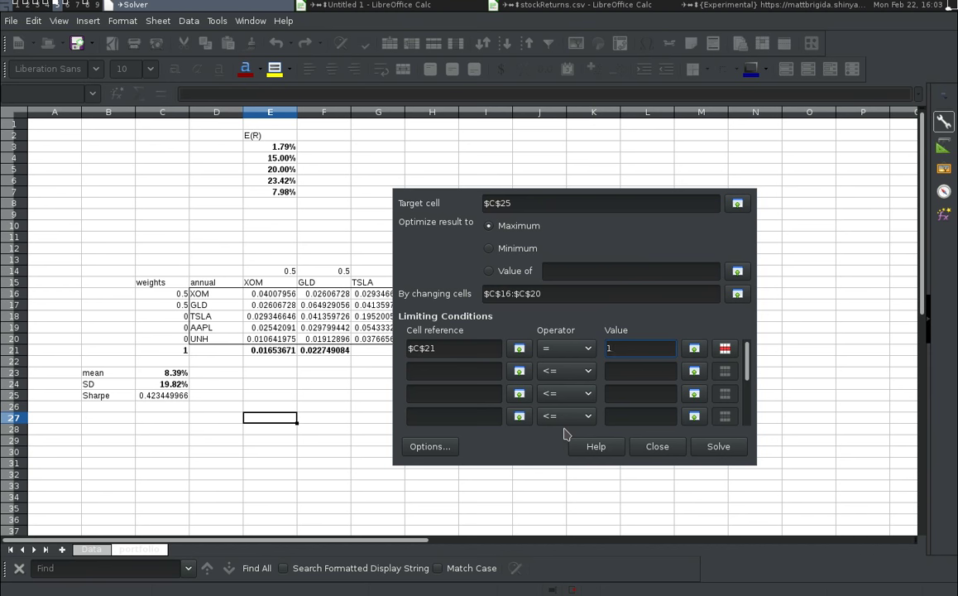
Step: Add a second limiting condition keeping each weight in C16:C20 less than or equal to .4
click(425, 370)
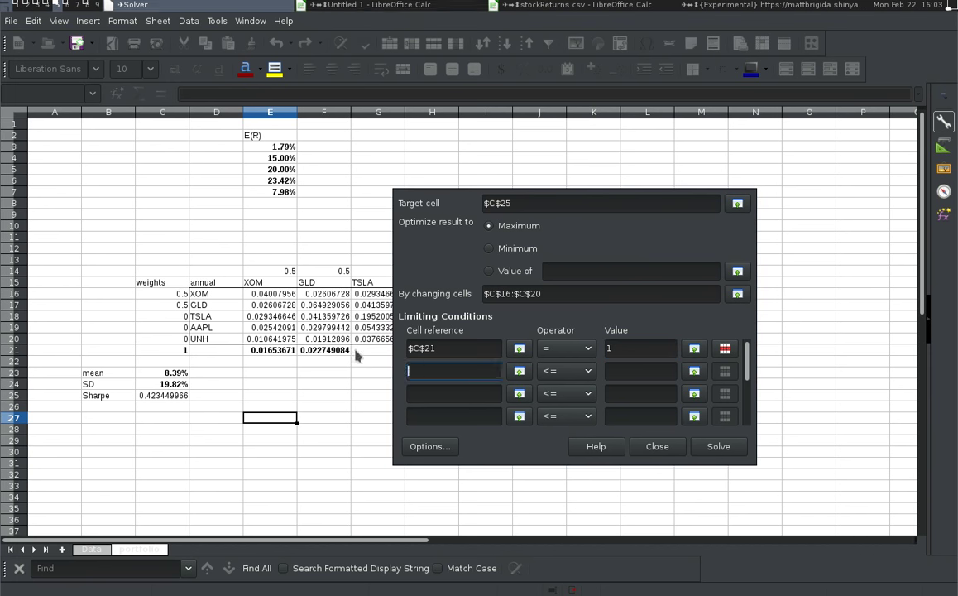
drag(182, 293, 188, 339)
click(566, 370)
click(660, 371)
text(.4)
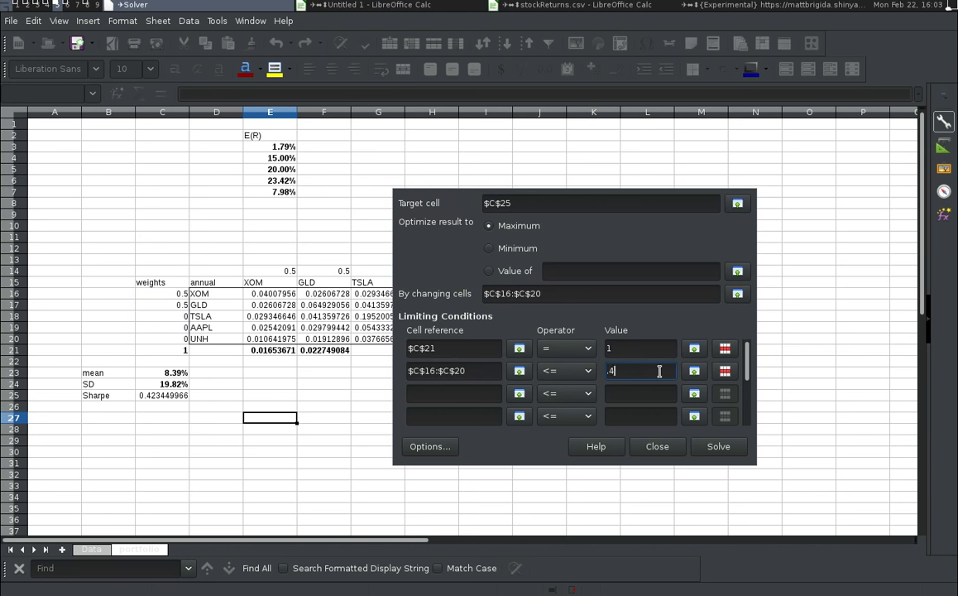
Step: Add a third limiting condition keeping each weight in C16:C20 greater than or equal to -.2
click(441, 397)
drag(182, 294, 185, 340)
click(565, 393)
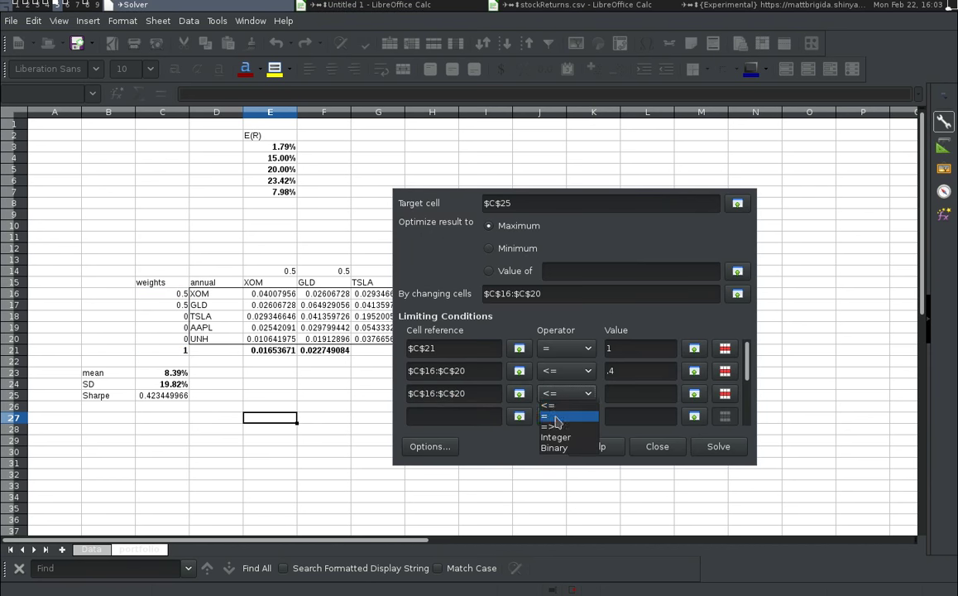
click(551, 426)
click(657, 394)
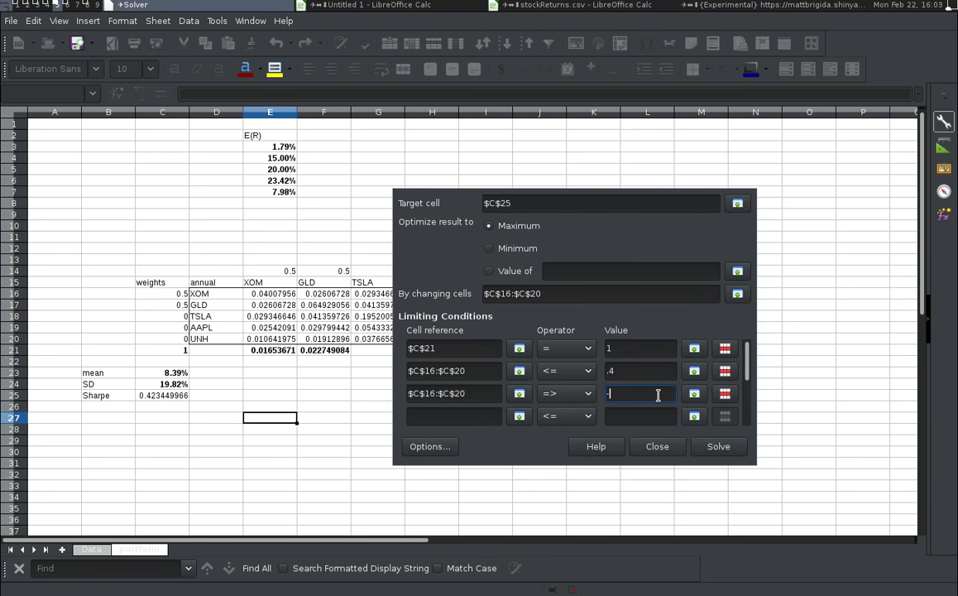
text(-.2)
Step: Solve the portfolio optimization and keep the resulting weights in the sheet
click(721, 448)
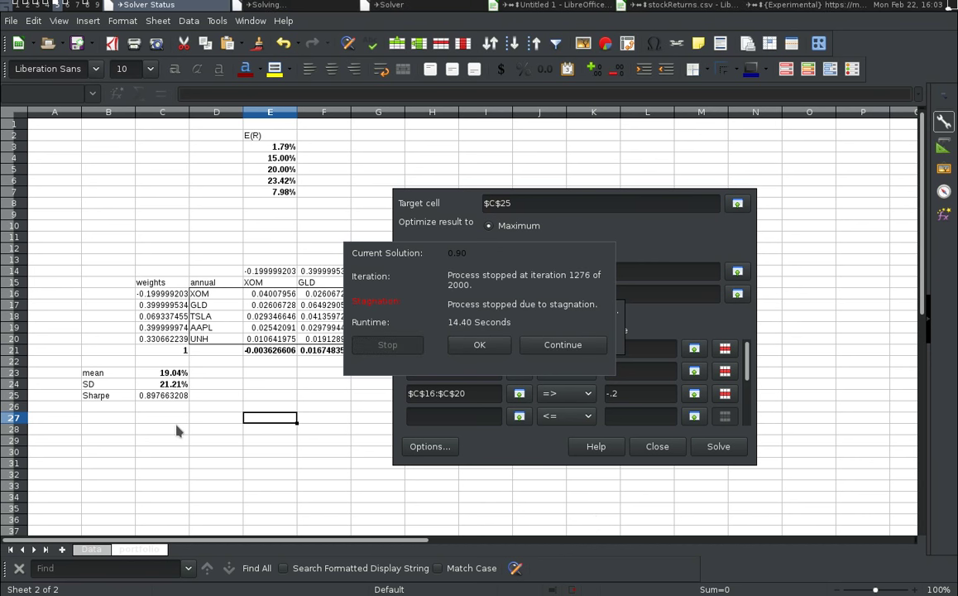
click(480, 348)
click(482, 336)
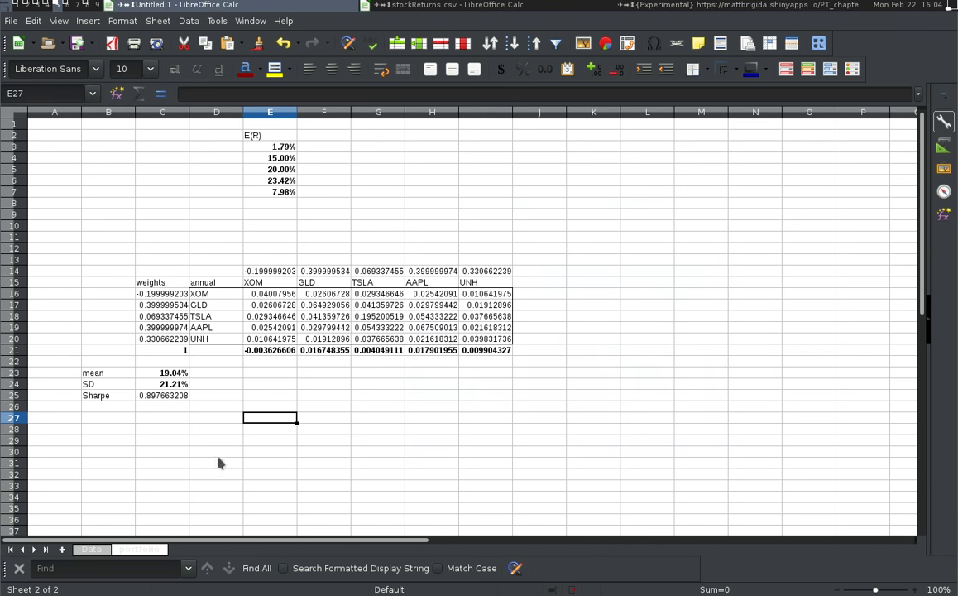
Step: Copy the solved weights in C16:C20 to C32:C36 below the portfolio statistics
scroll(203, 389, down, 1)
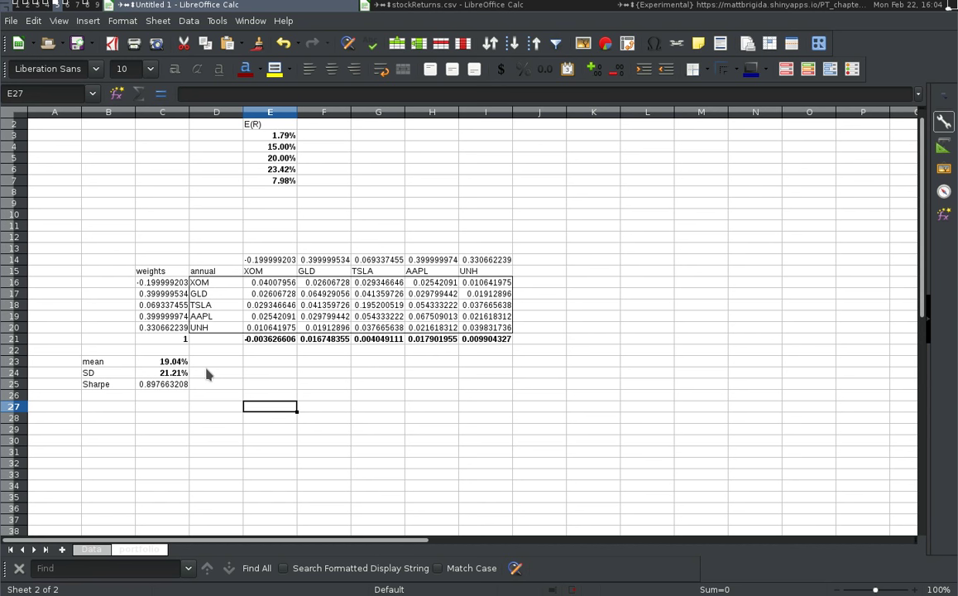
click(155, 284)
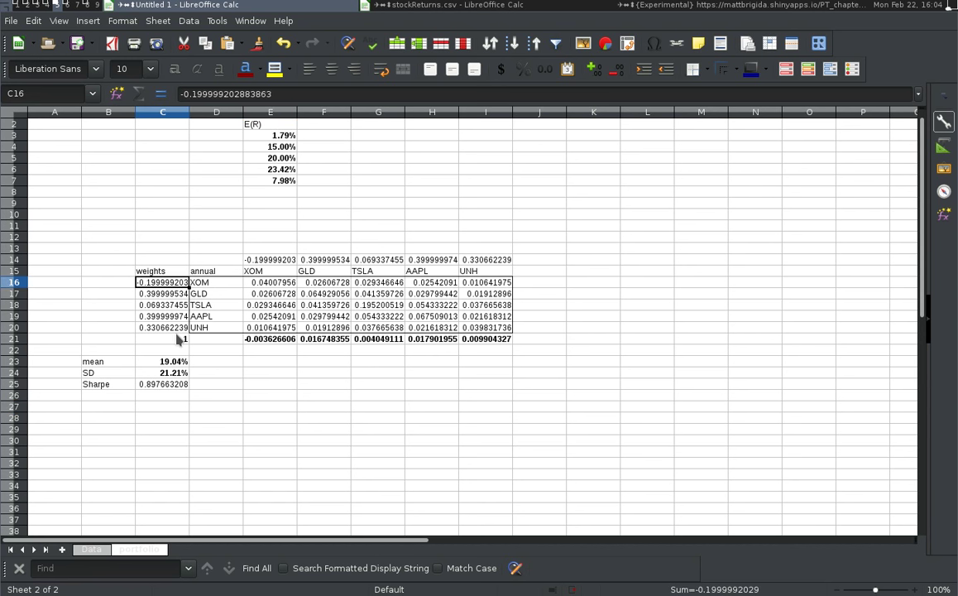
key(Down)
key(Up)
shift+click(176, 339)
key(shift+Up)
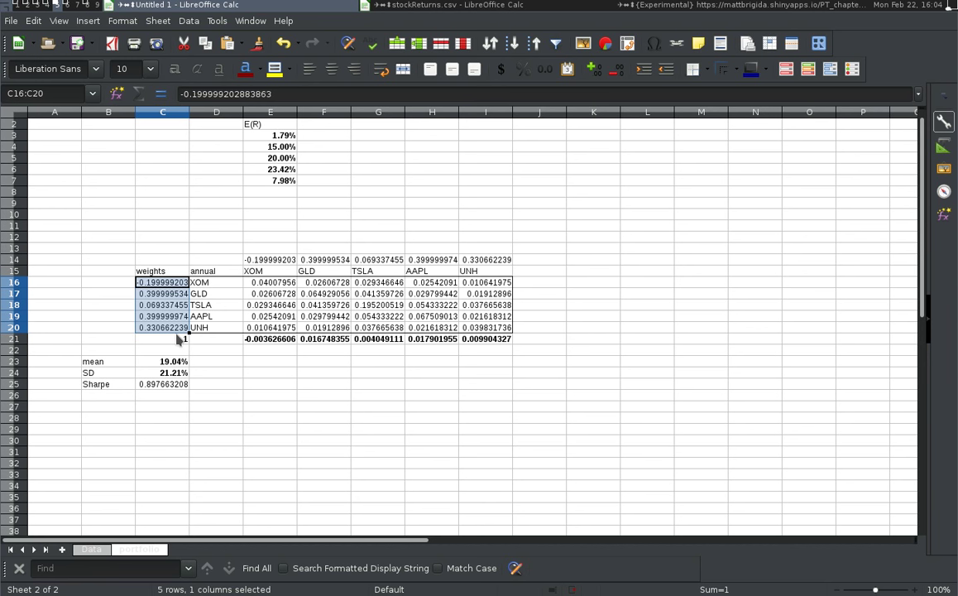
key(ctrl+c)
key(Down)
key(Down)
key(Down)
key(Down)
key(Down)
key(Down)
key(Down)
key(Down)
key(Down)
key(Down)
key(Down)
key(Down)
key(Down)
key(Down)
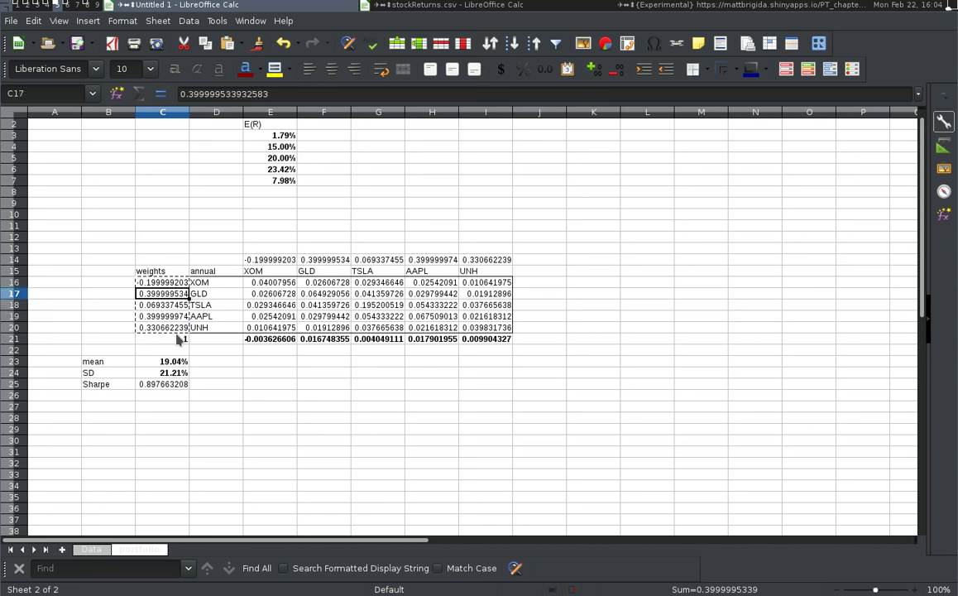
key(Down)
key(Down)
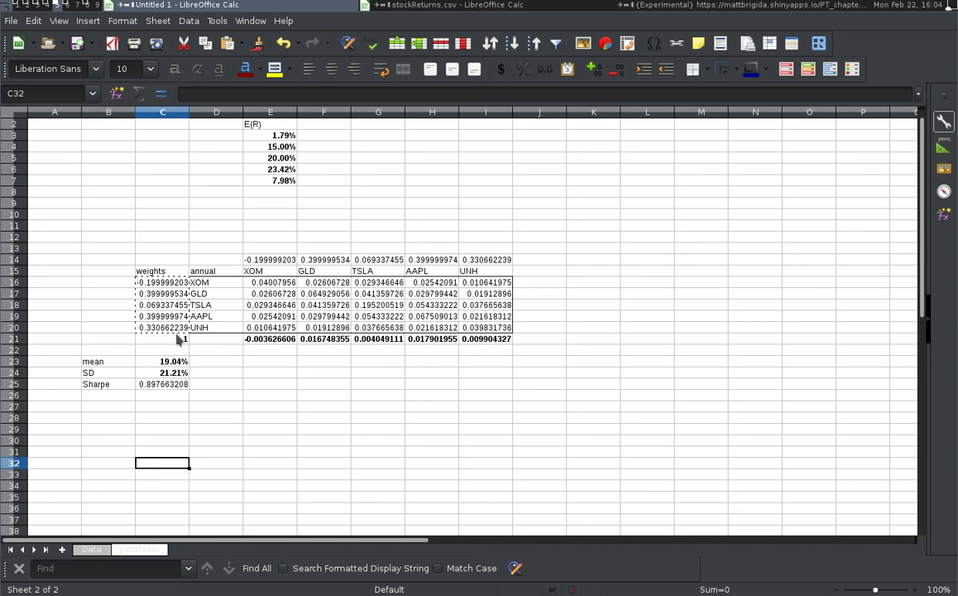
key(ctrl+v)
Step: Move the copied weights from C32:C36 down to C34:C38
key(Up)
key(Up)
key(Up)
key(Down)
key(Down)
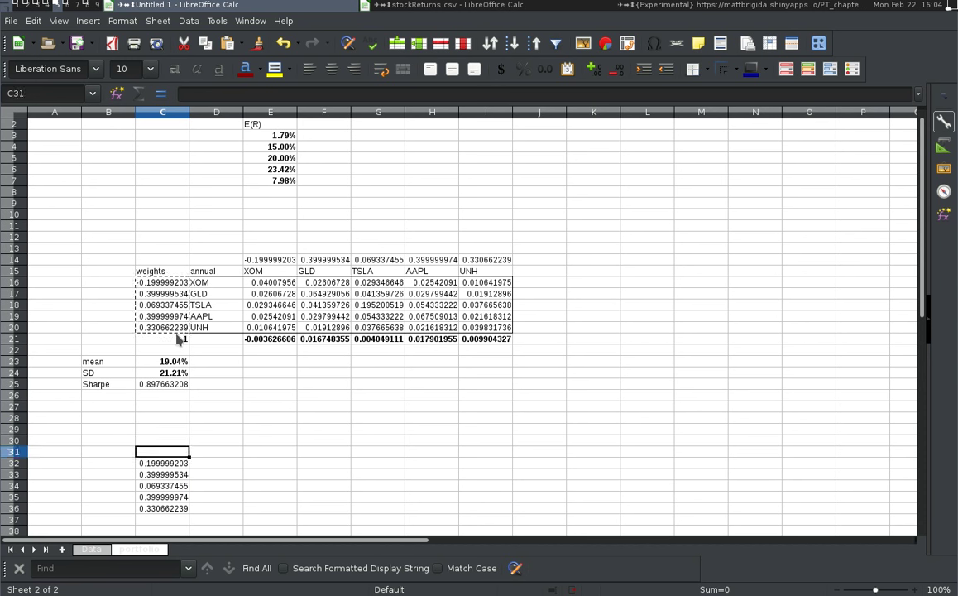
key(Down)
key(shift+Down)
key(shift+Down)
key(shift+Down)
key(shift+Down)
key(ctrl+x)
key(Down)
key(Down)
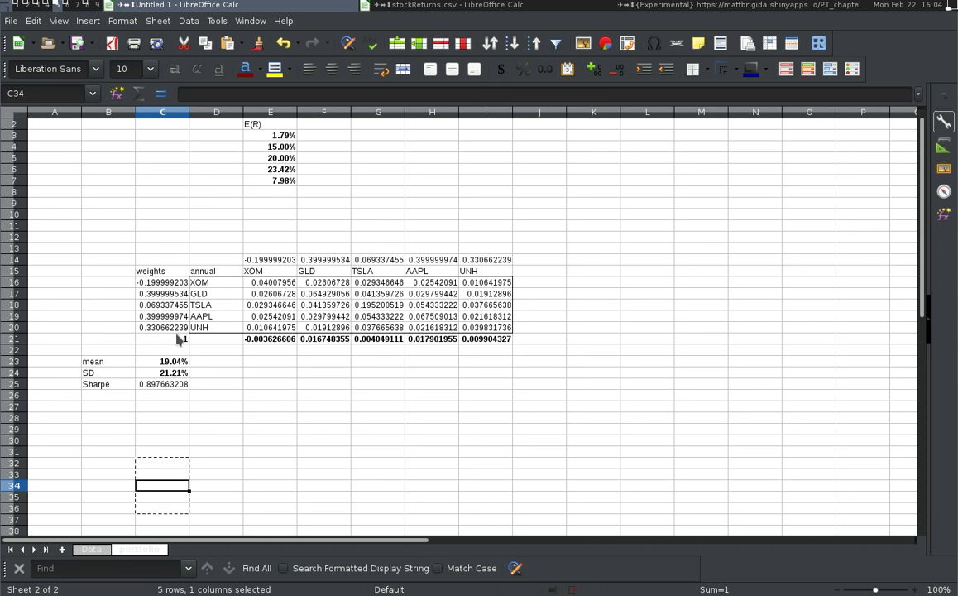
key(ctrl+v)
Step: Enter the heading "optimal" in C29 above the copied weights
key(Up)
key(Up)
key(Up)
key(Up)
key(Up)
text(optimal)
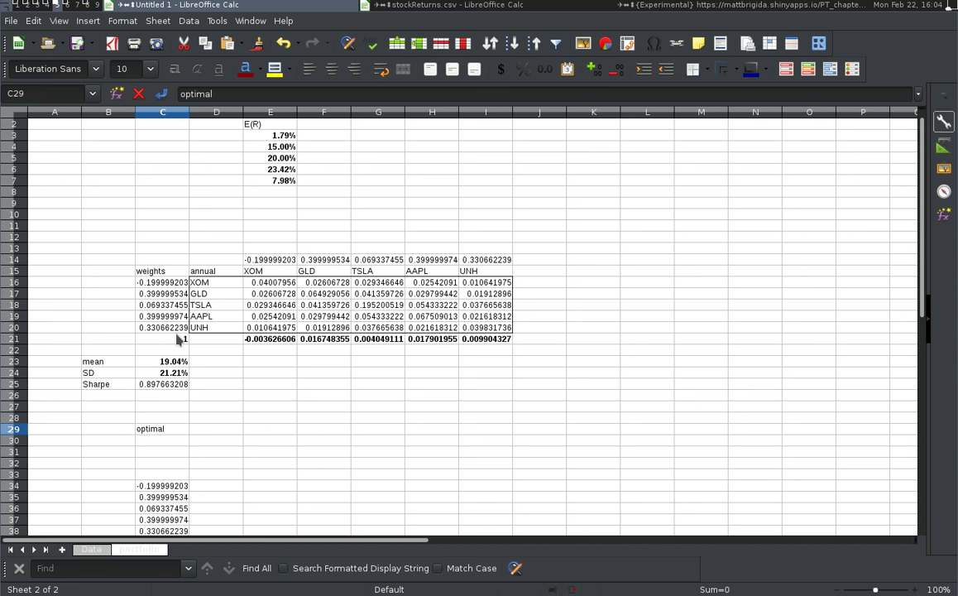
key(Up)
Step: Copy the ticker names in D16:D20 to B34:B38 beside the copied weights
key(Up)
key(Up)
key(Up)
key(Up)
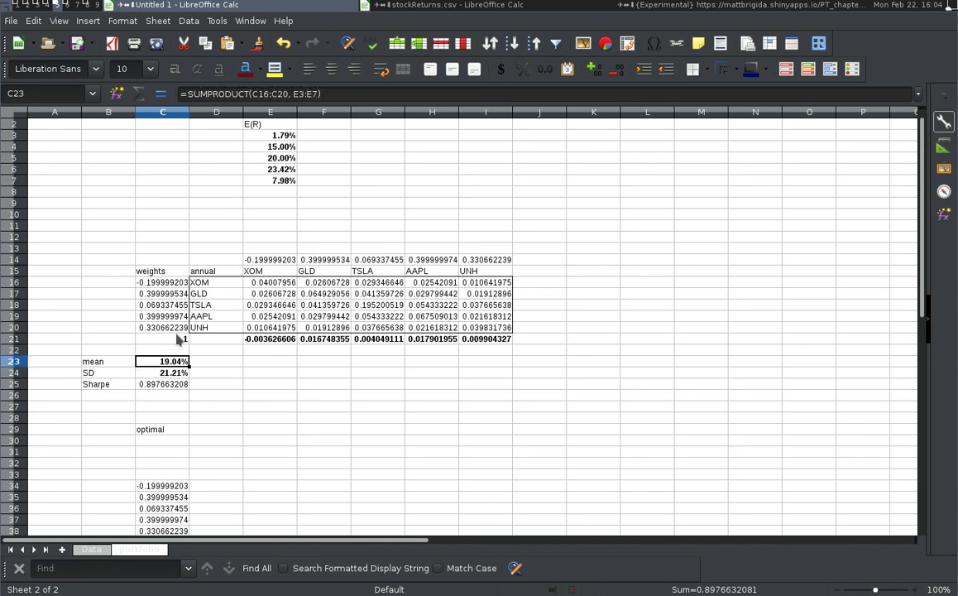
key(Right)
key(Up)
key(Up)
key(Up)
key(Up)
key(Up)
key(Up)
key(Up)
key(Up)
key(shift+Down)
key(shift+Down)
key(shift+Down)
key(shift+Down)
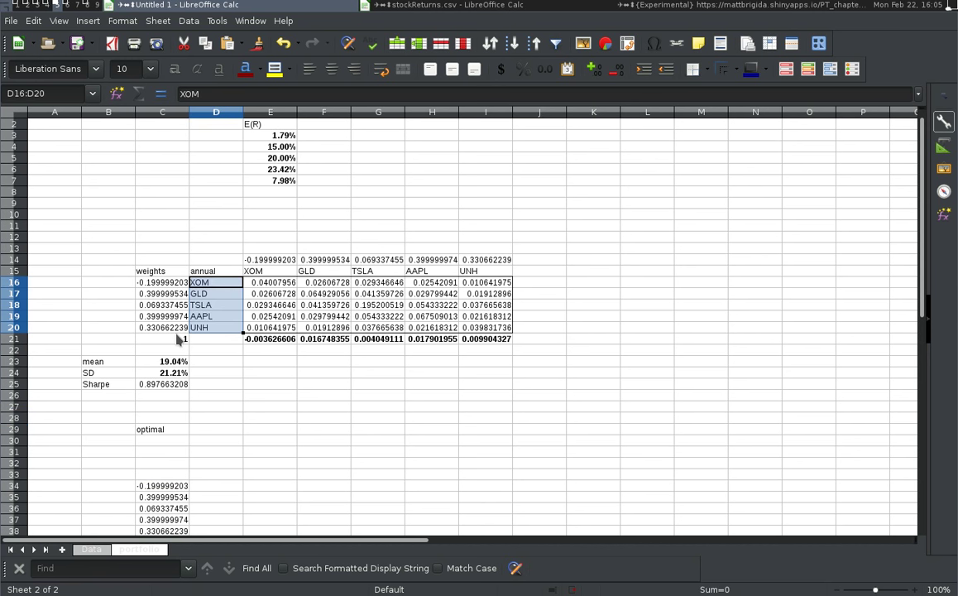
key(ctrl+c)
key(Left)
key(Down)
key(Down)
key(Down)
key(Down)
key(Down)
key(Down)
key(Down)
key(Down)
key(Down)
key(Down)
key(Down)
key(Down)
key(Down)
key(Down)
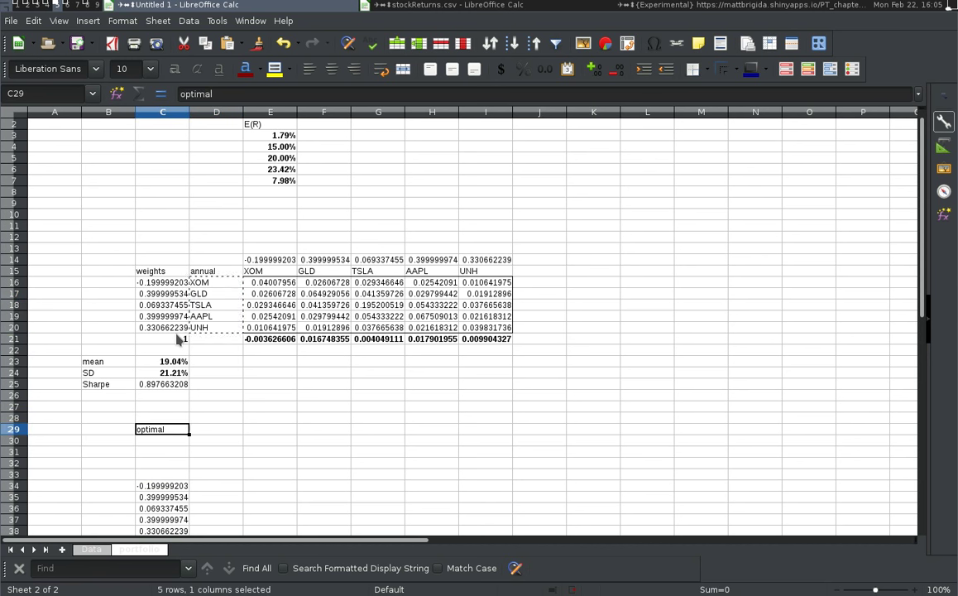
key(Left)
key(ctrl+v)
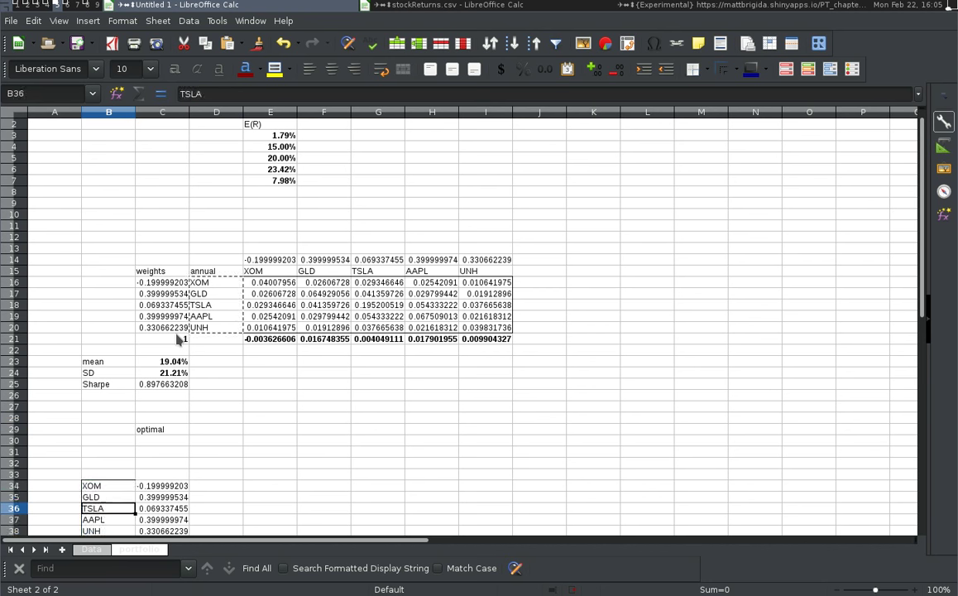
Step: Copy the mean, SD and Sharpe results in C23:C25 to C30:C32 as values with formats, without their formulas
key(Down)
key(Down)
key(Down)
key(Down)
key(Up)
key(Right)
key(Up)
key(Up)
key(Up)
key(Up)
key(Up)
key(Up)
key(Up)
key(Up)
key(Up)
key(Up)
key(Up)
key(Up)
key(Up)
key(Up)
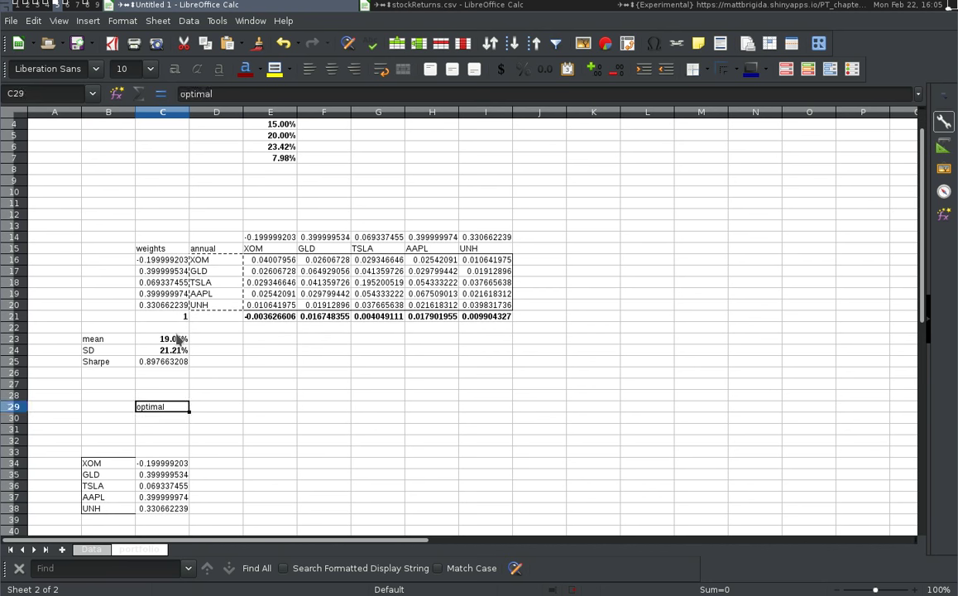
key(shift+Down)
key(shift+Down)
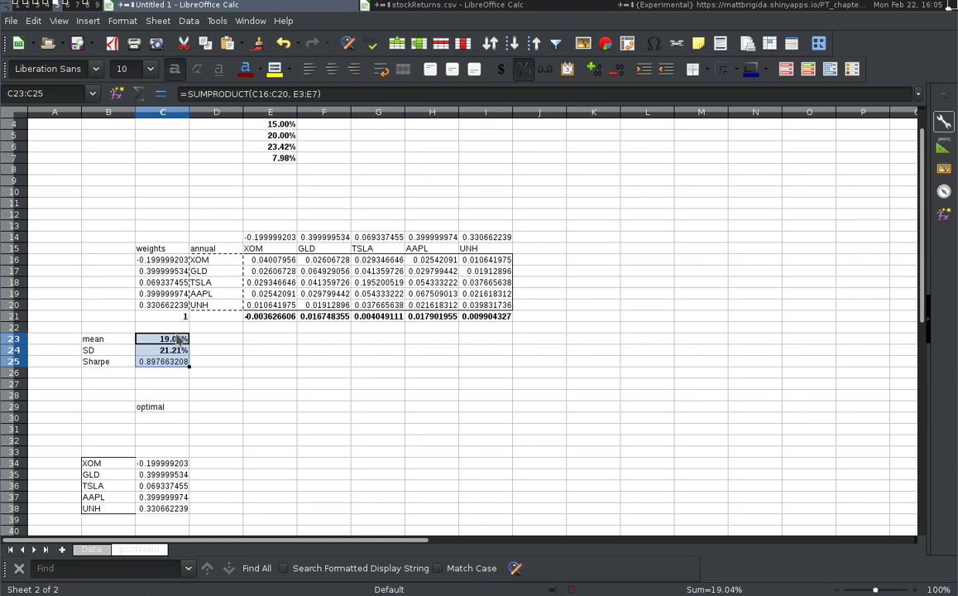
key(ctrl+c)
key(Down)
key(Down)
key(Down)
key(Down)
key(Down)
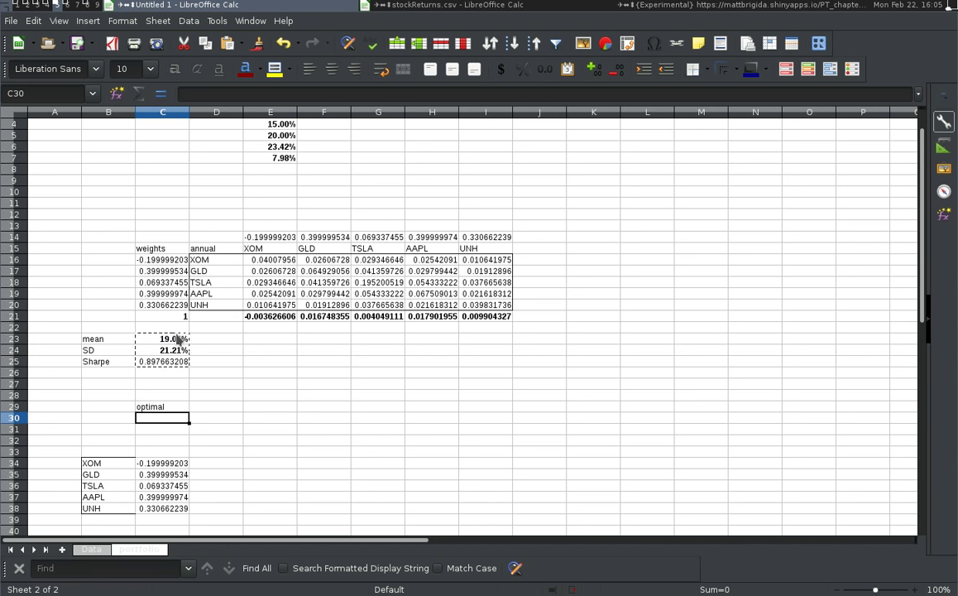
right_click(181, 419)
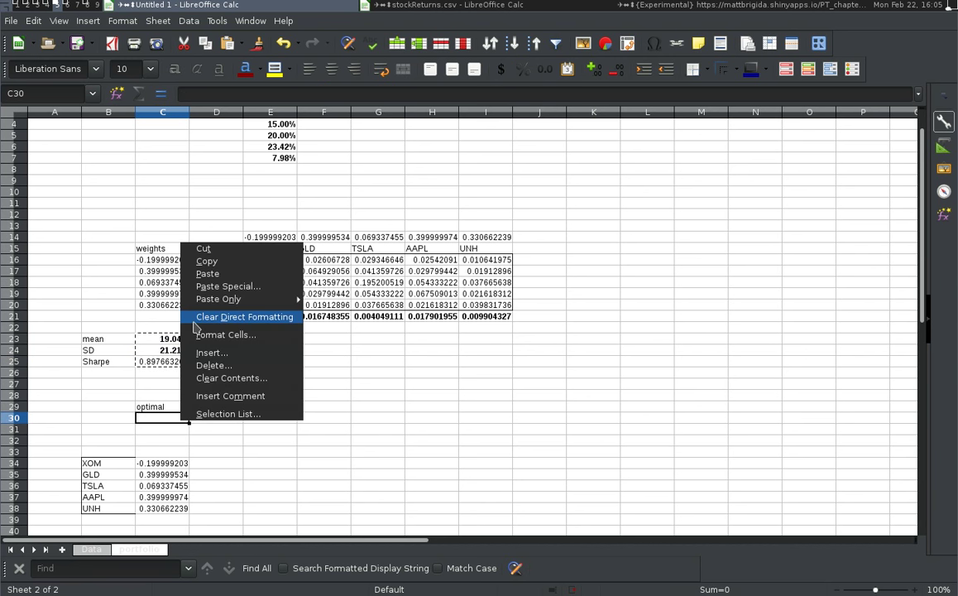
click(236, 287)
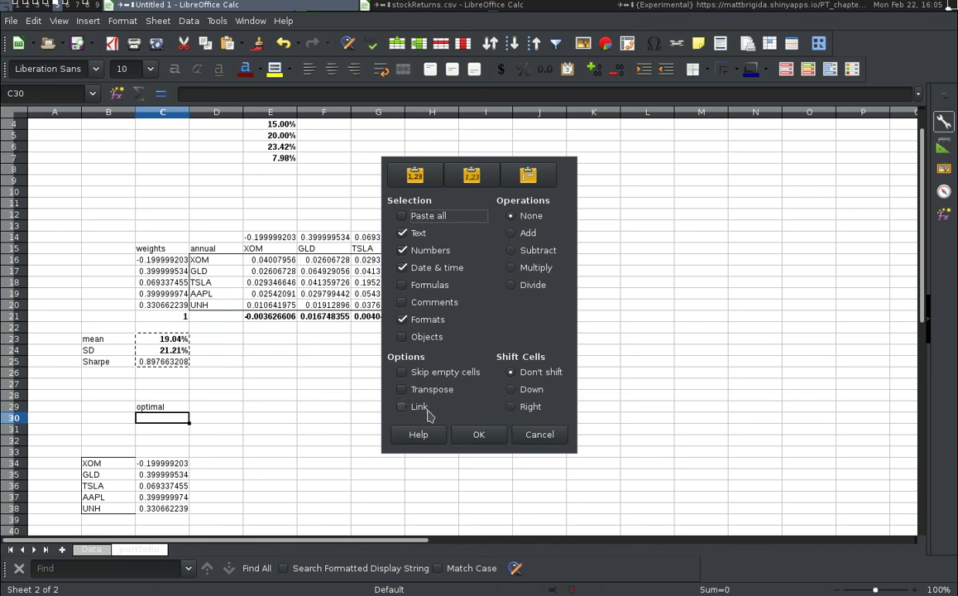
click(479, 434)
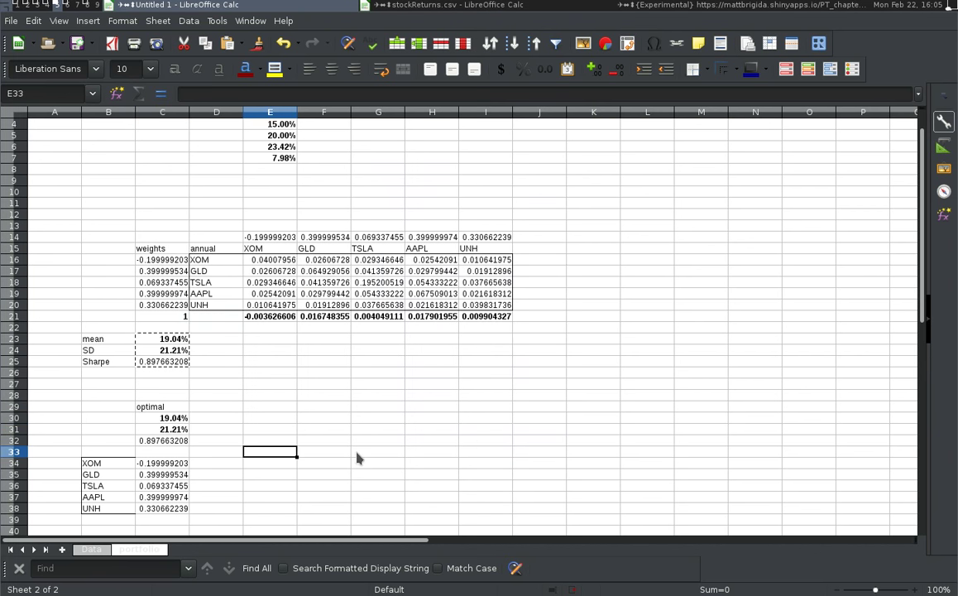
Step: Review the stored optimal statistics and weights in C30:C38
key(Left)
key(Left)
key(Up)
key(Up)
key(Up)
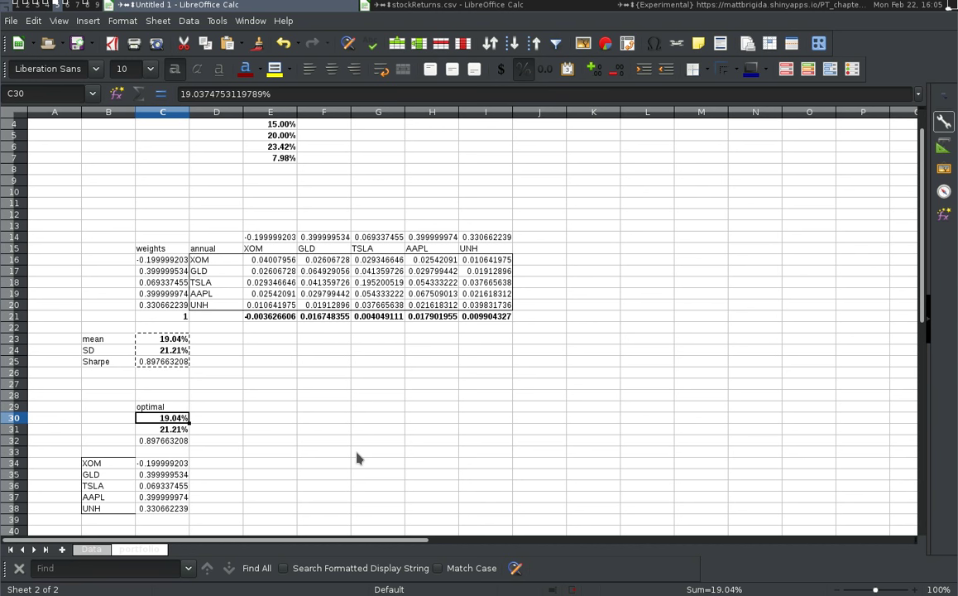
key(shift+Down)
key(shift+Down)
key(shift+Down)
key(shift+Down)
key(shift+Down)
key(shift+Down)
key(shift+Down)
key(shift+Down)
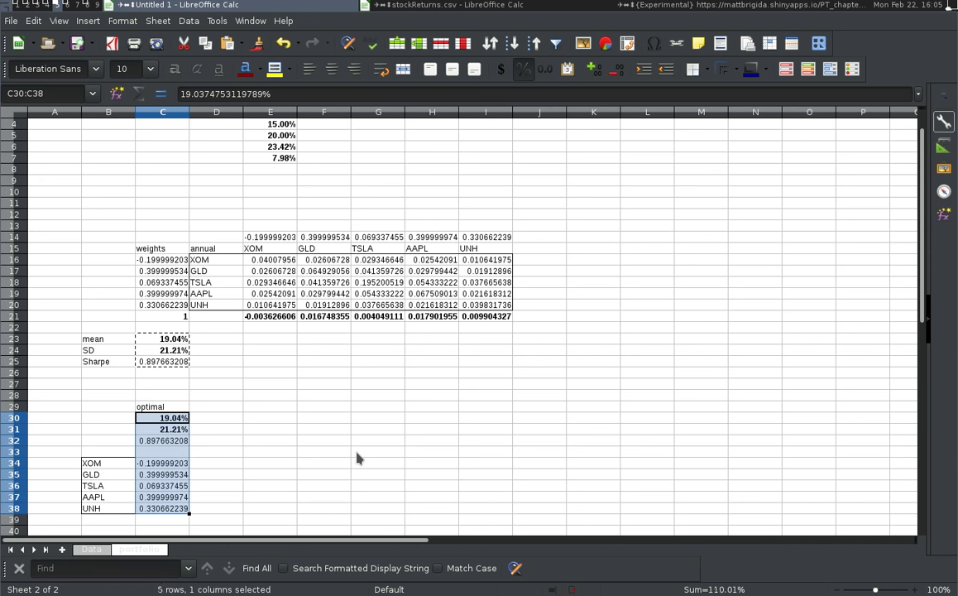
key(Right)
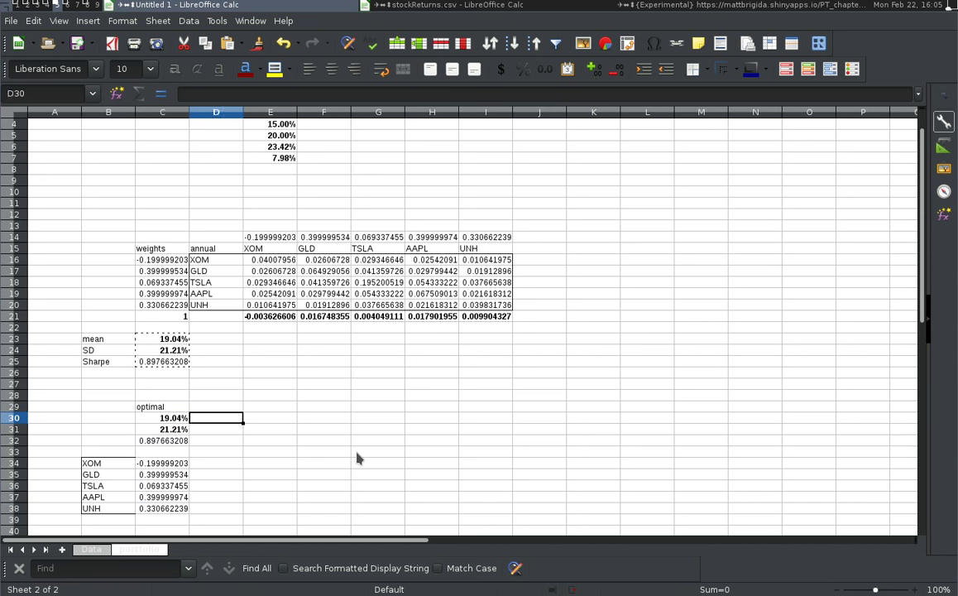
key(Up)
key(Right)
key(Right)
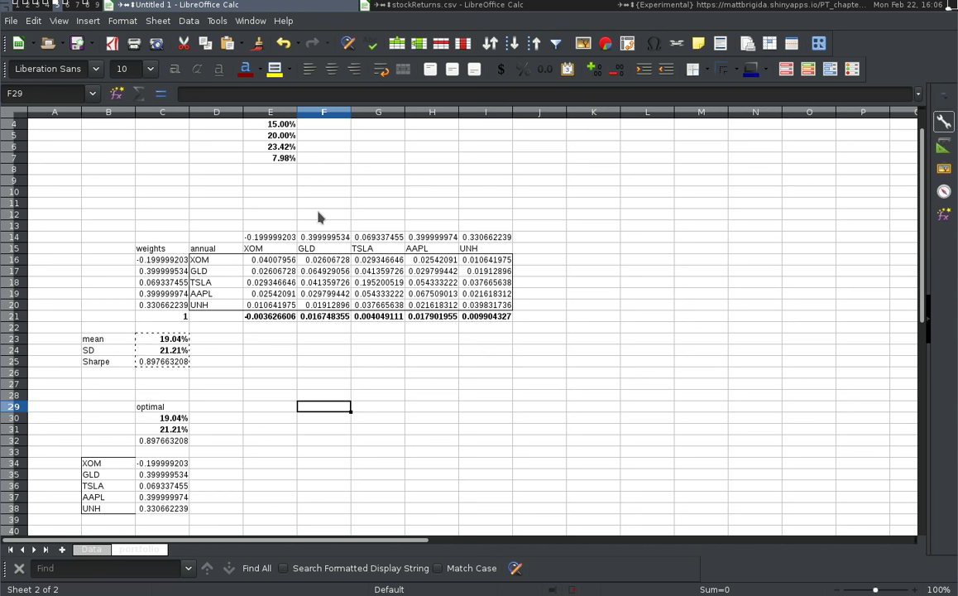
Step: Set up Solver to minimize the standard deviation in C24 by changing the weights in C16:C20
click(196, 22)
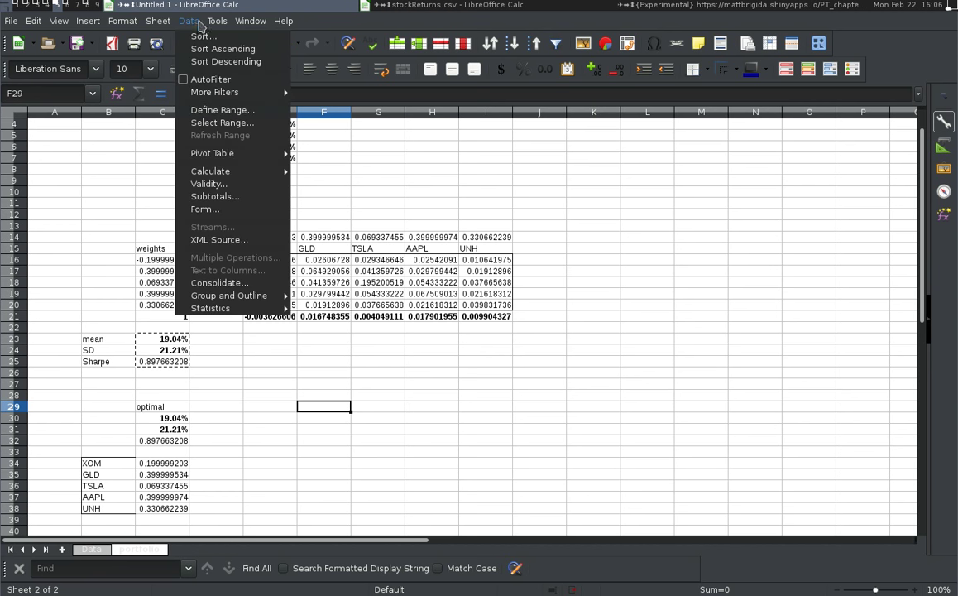
mouse_move(216, 22)
click(217, 121)
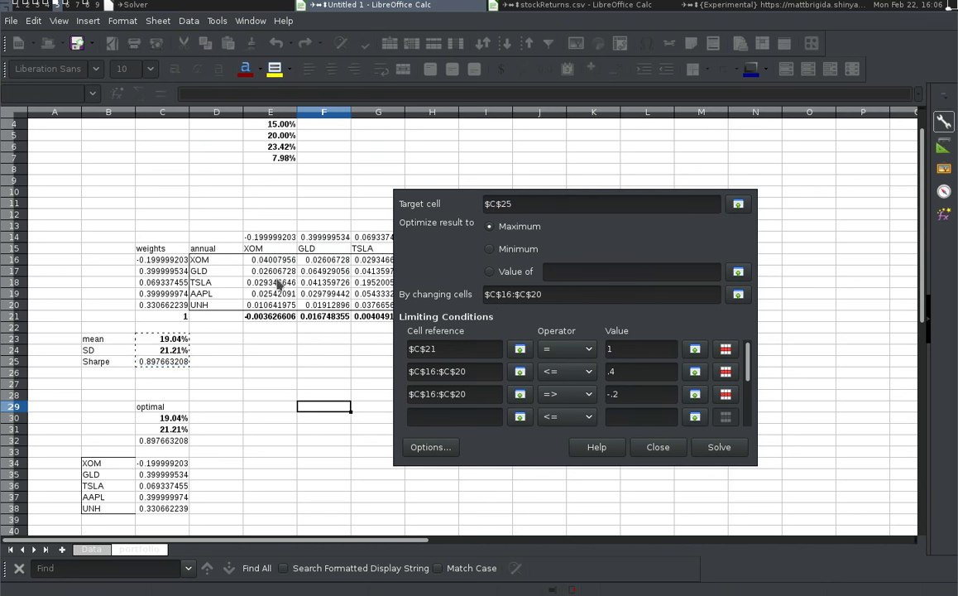
click(172, 353)
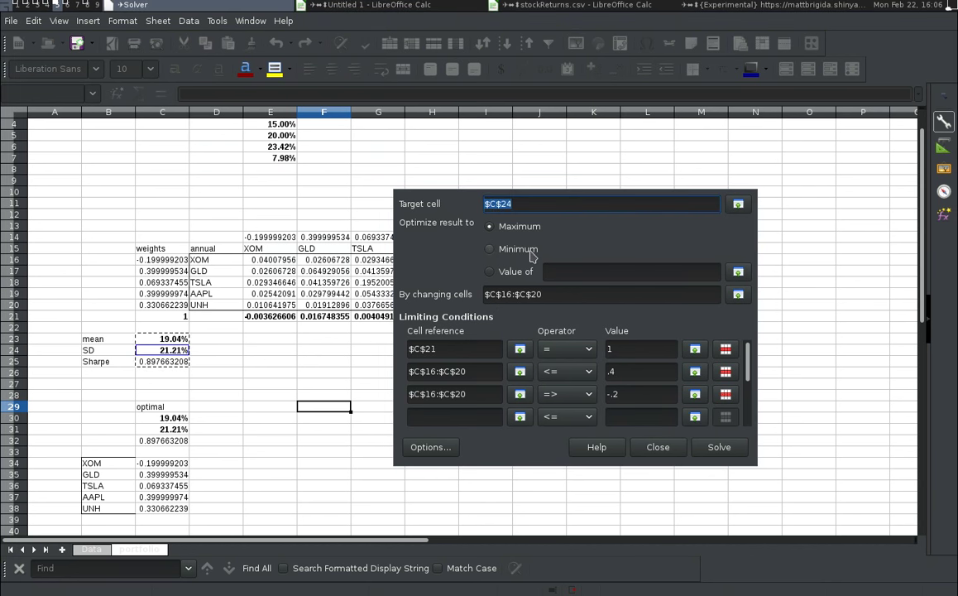
click(521, 248)
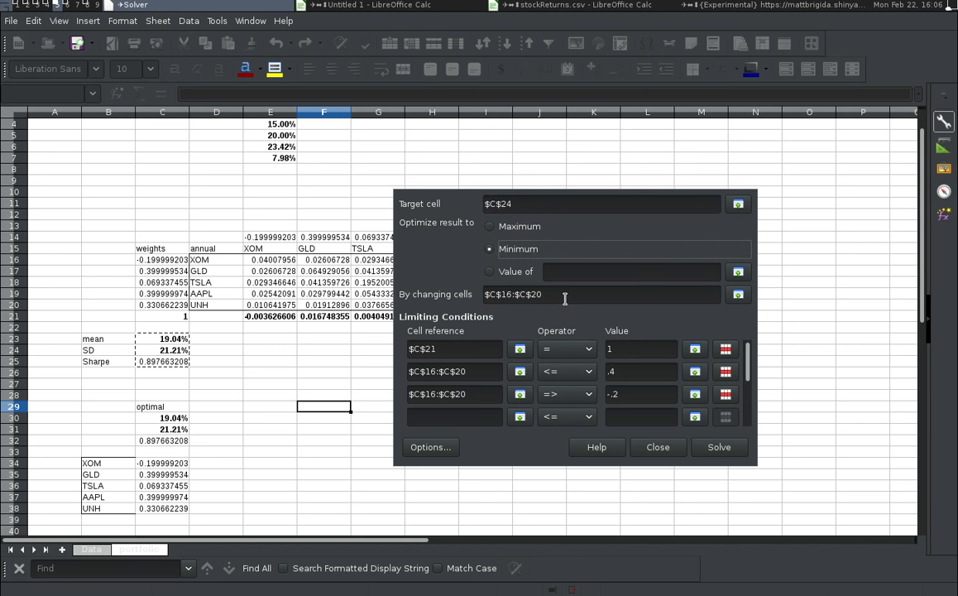
Step: Check the three limiting conditions and the target cell, solve for the minimum standard deviation, and keep the result
click(464, 348)
click(473, 370)
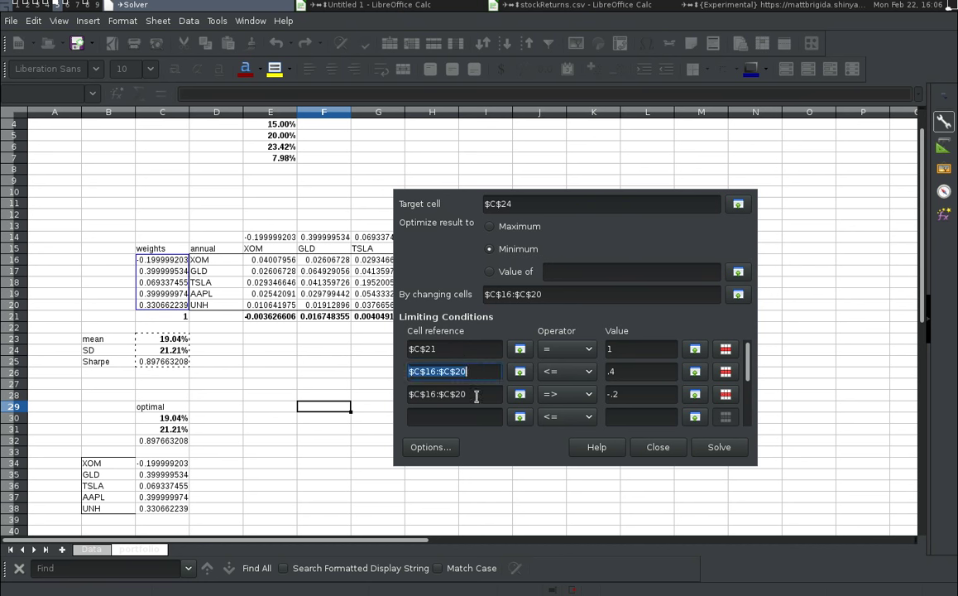
click(477, 395)
click(566, 191)
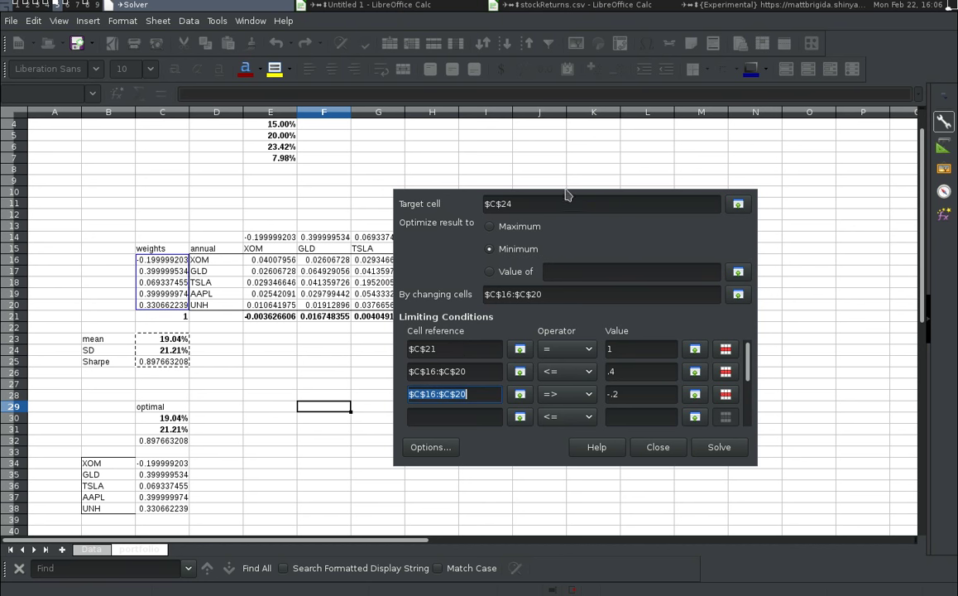
click(560, 203)
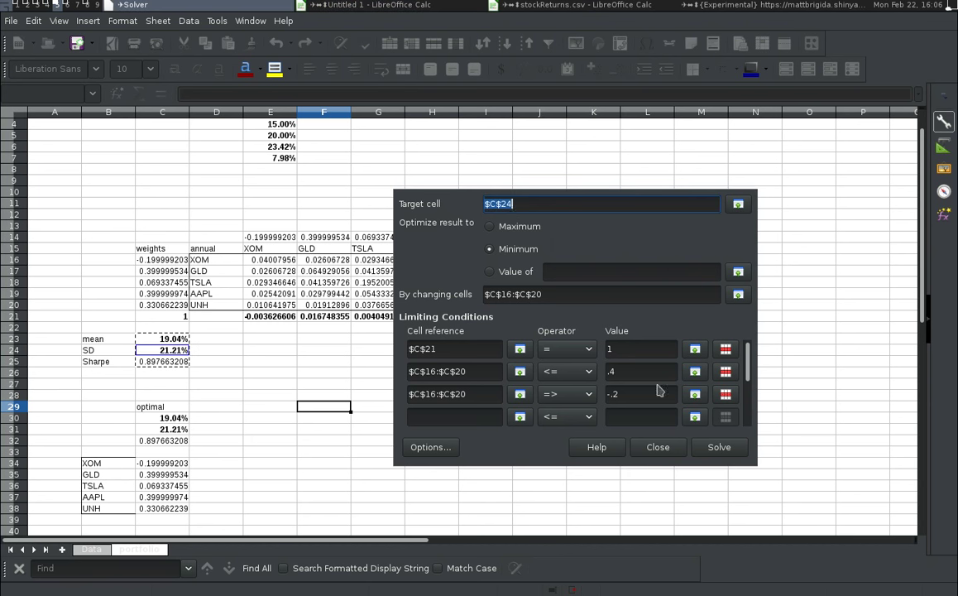
click(699, 447)
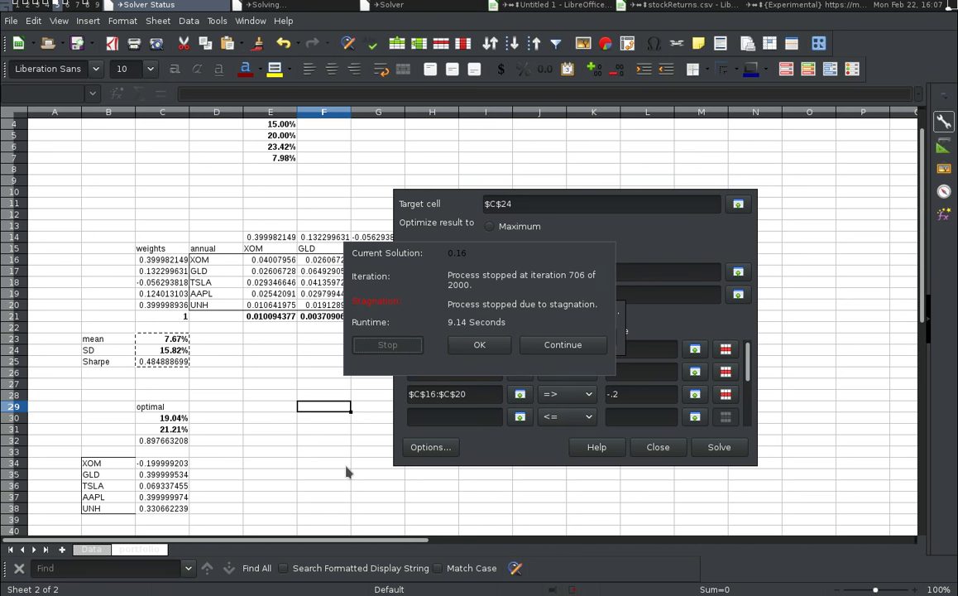
click(484, 347)
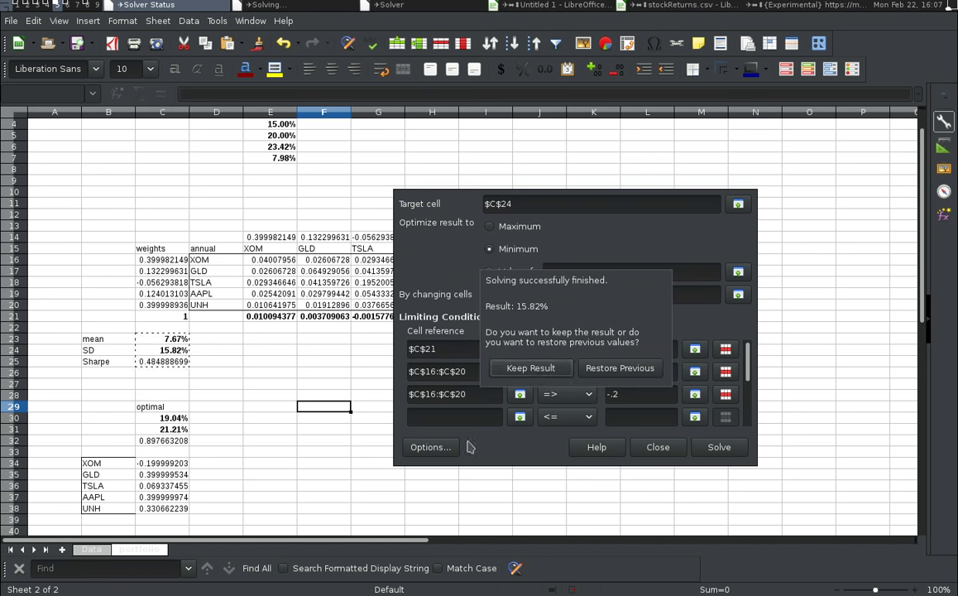
click(530, 367)
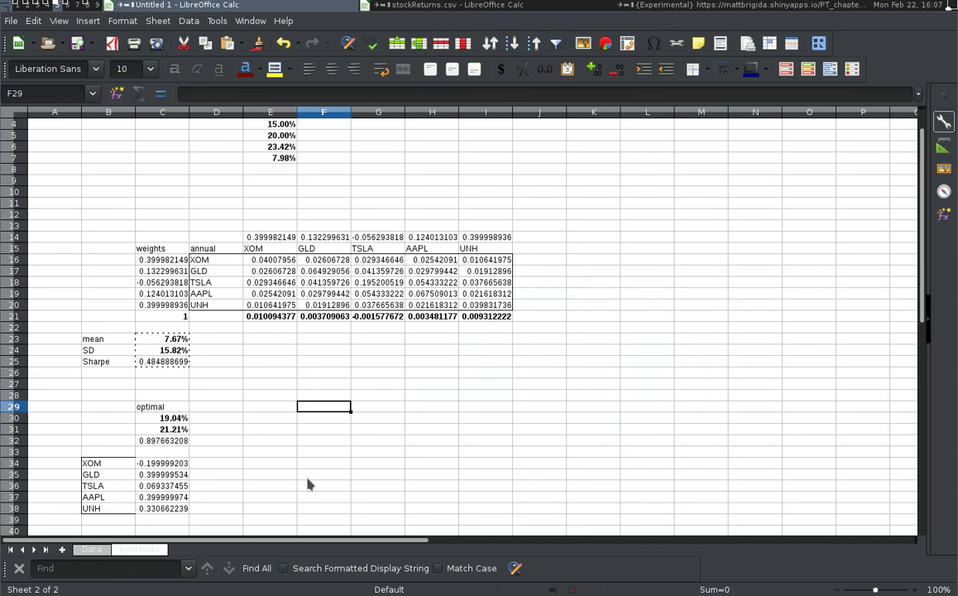
Step: Copy the mean, SD and Sharpe labels in B23:B25 to B30:B32 beside the stored optimal statistics
click(170, 350)
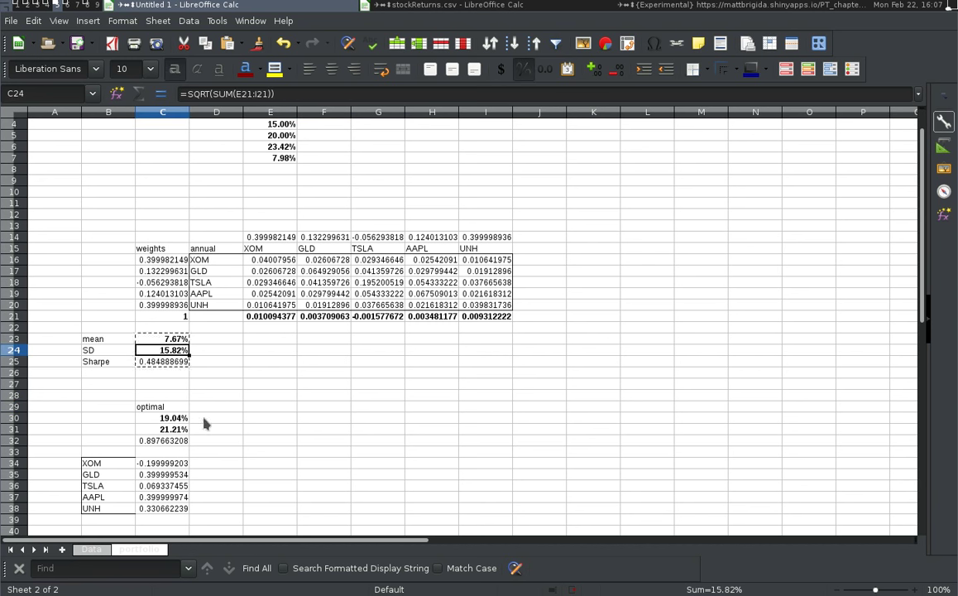
click(178, 429)
drag(99, 339, 120, 366)
key(ctrl+c)
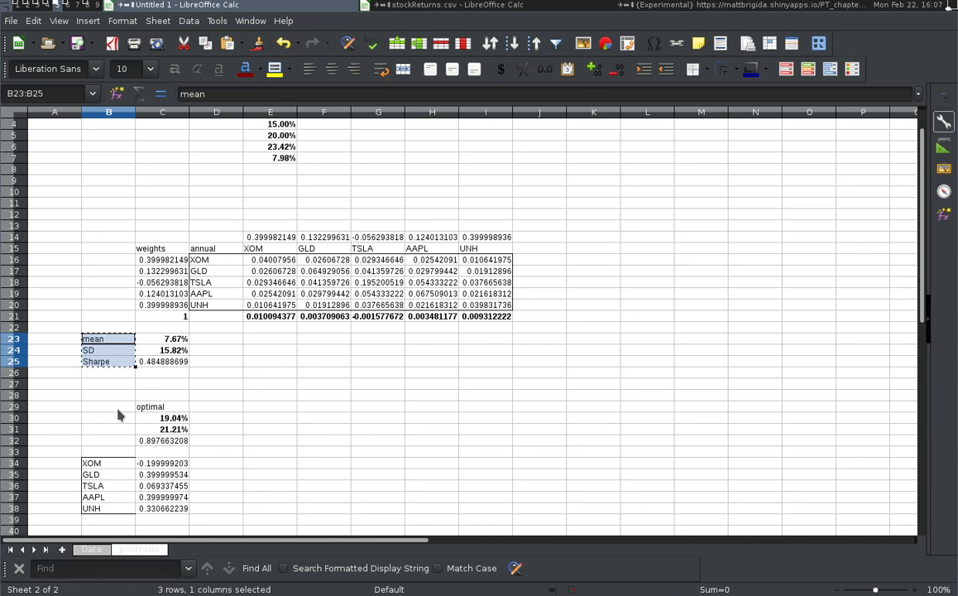
click(107, 418)
key(ctrl+v)
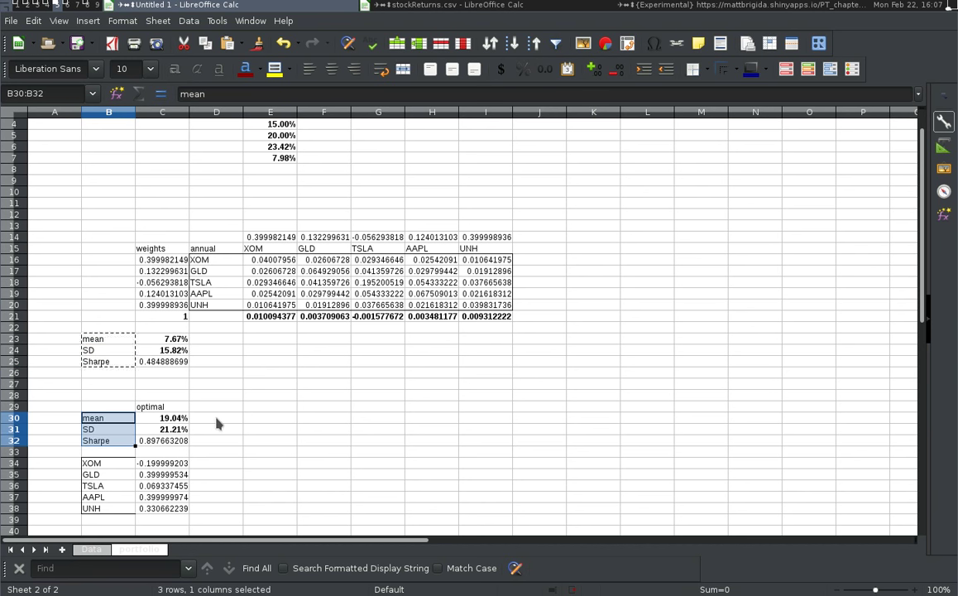
Step: Copy the minimum-SD weights and statistics in C16:C25 and paste them as values with formats, without formulas, starting at E34
click(236, 385)
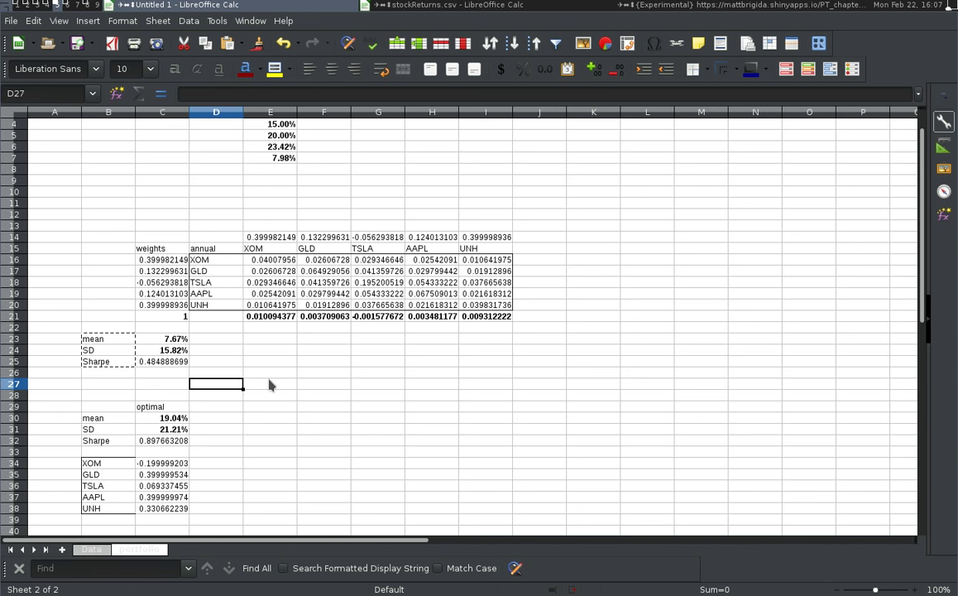
drag(168, 262, 170, 367)
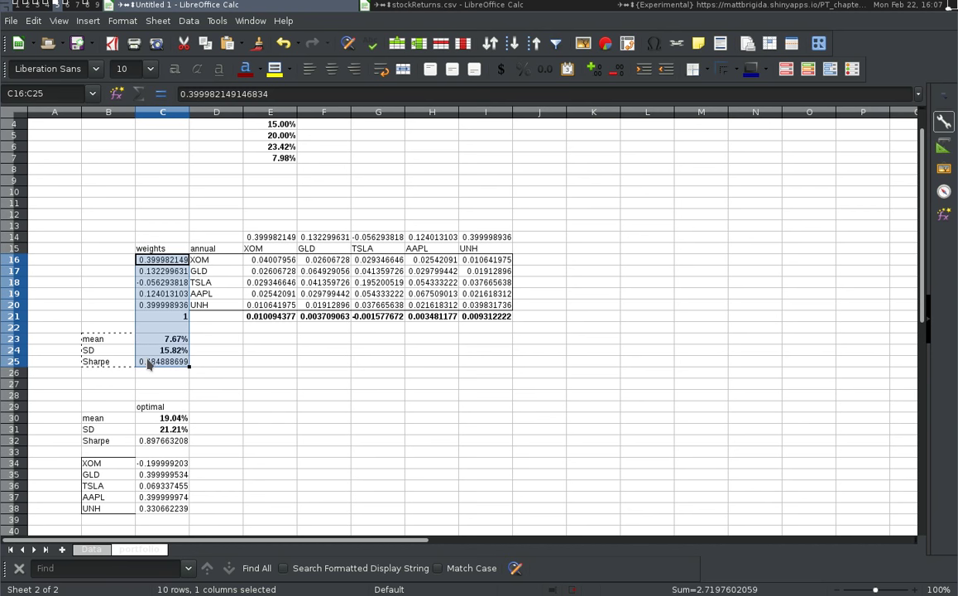
scroll(370, 363, down, 2)
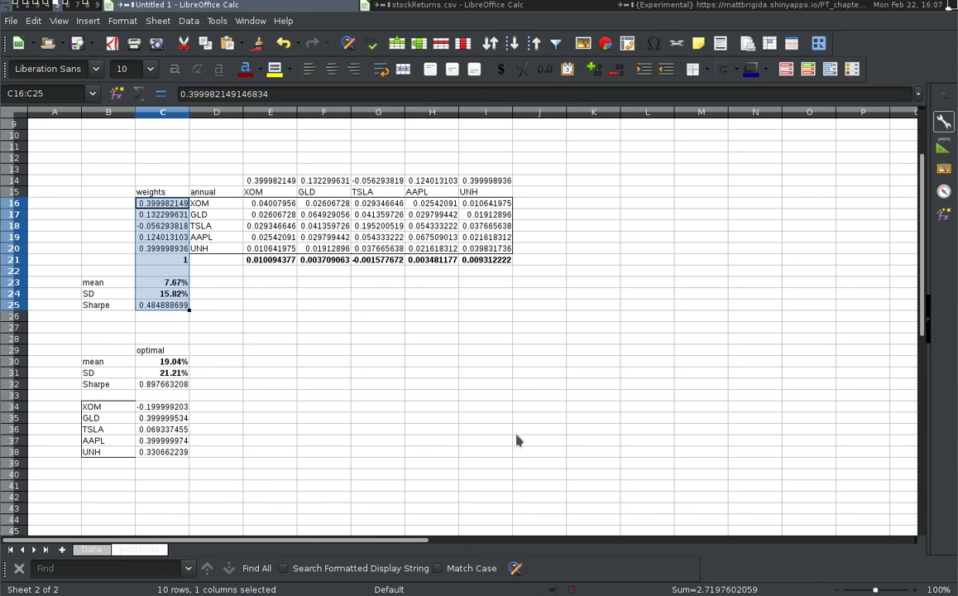
key(ctrl+c)
click(287, 409)
right_click(285, 411)
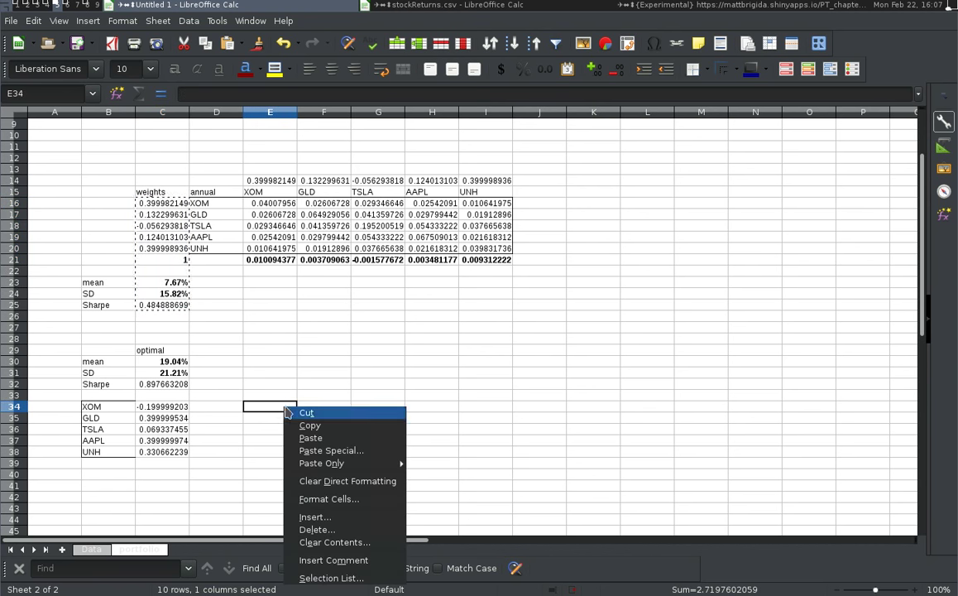
click(302, 450)
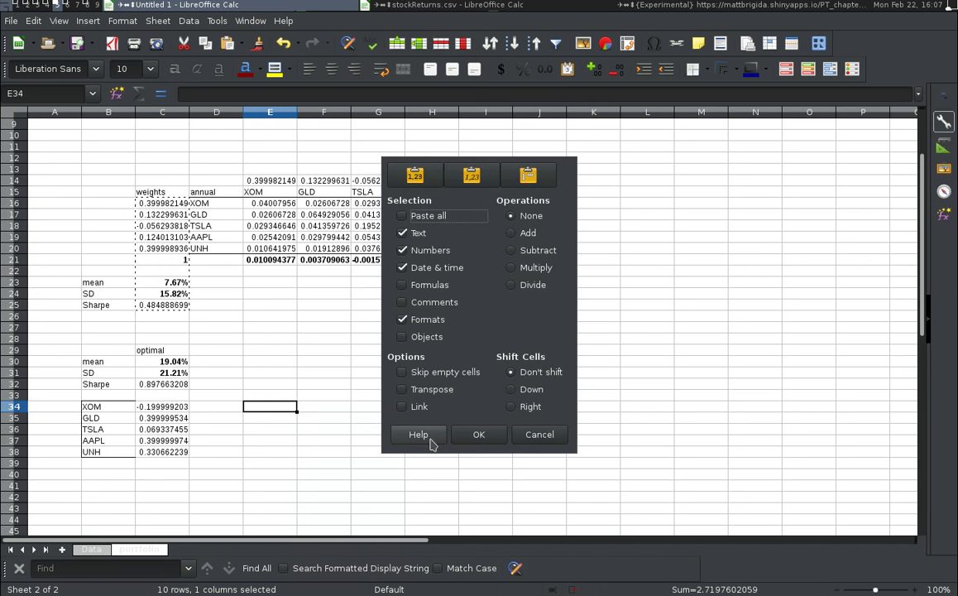
click(478, 433)
click(316, 455)
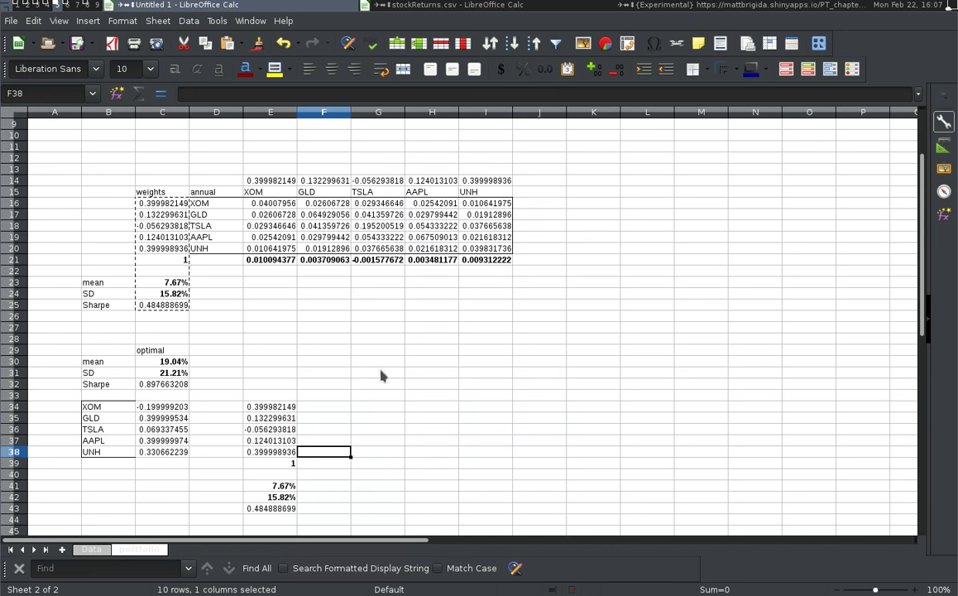
Step: Copy the mean, SD and Sharpe labels from B23:B25 to D41:D43 beside the stored minimum-SD statistics
drag(93, 282, 105, 306)
key(ctrl+c)
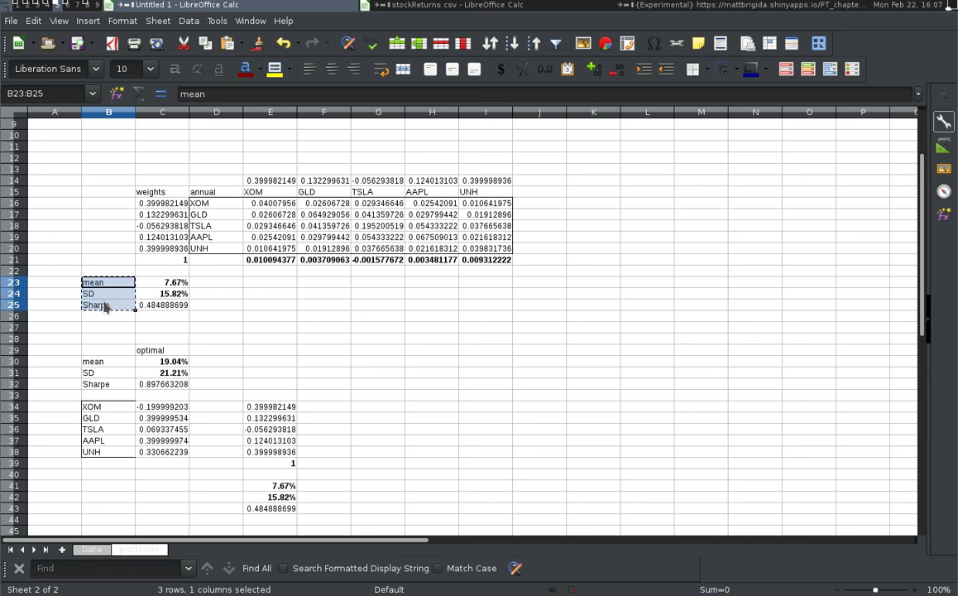
click(222, 488)
key(ctrl+v)
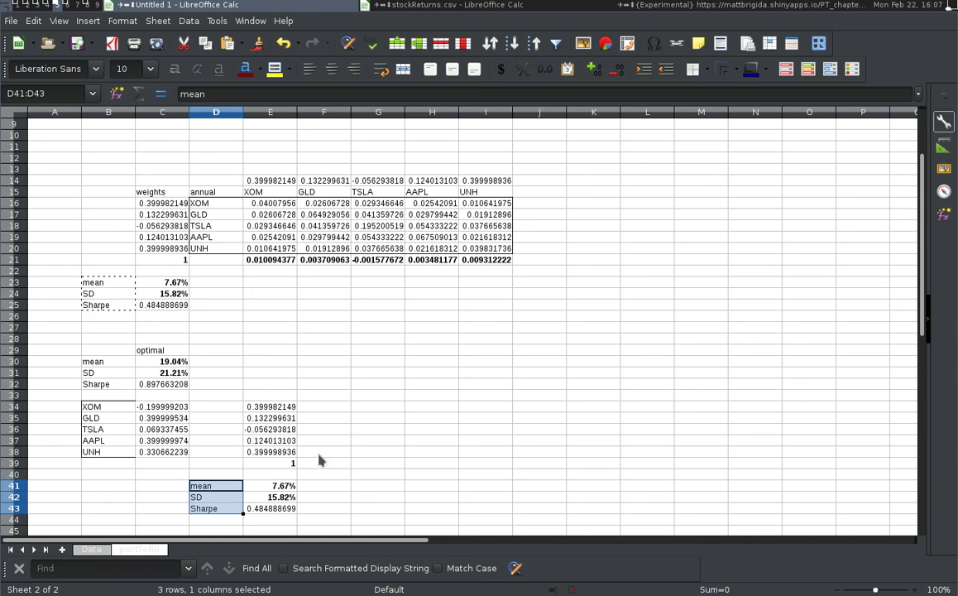
click(341, 439)
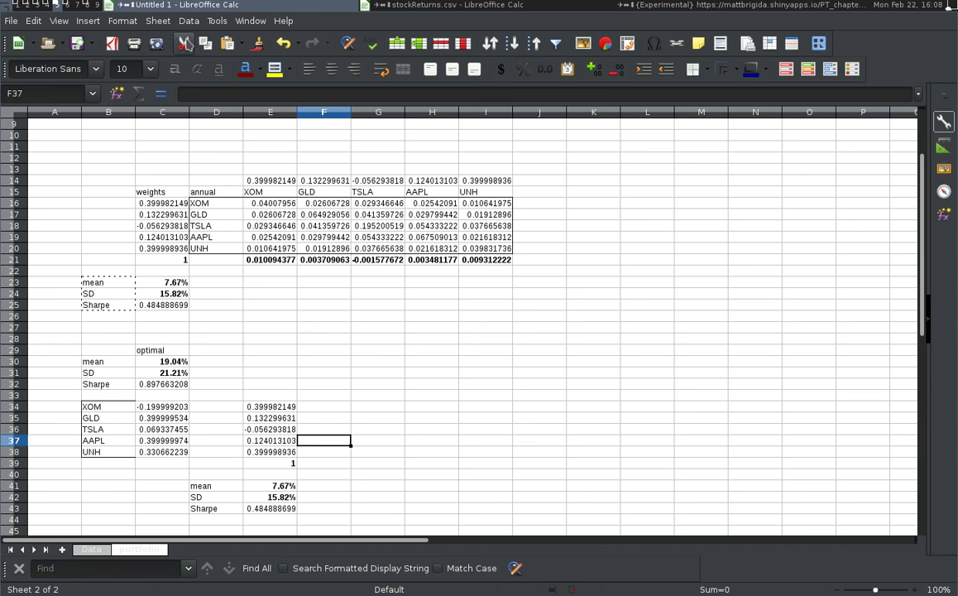
Step: Add a fourth Solver limiting condition that requires the portfolio mean in C23 to equal .09
click(213, 21)
click(240, 123)
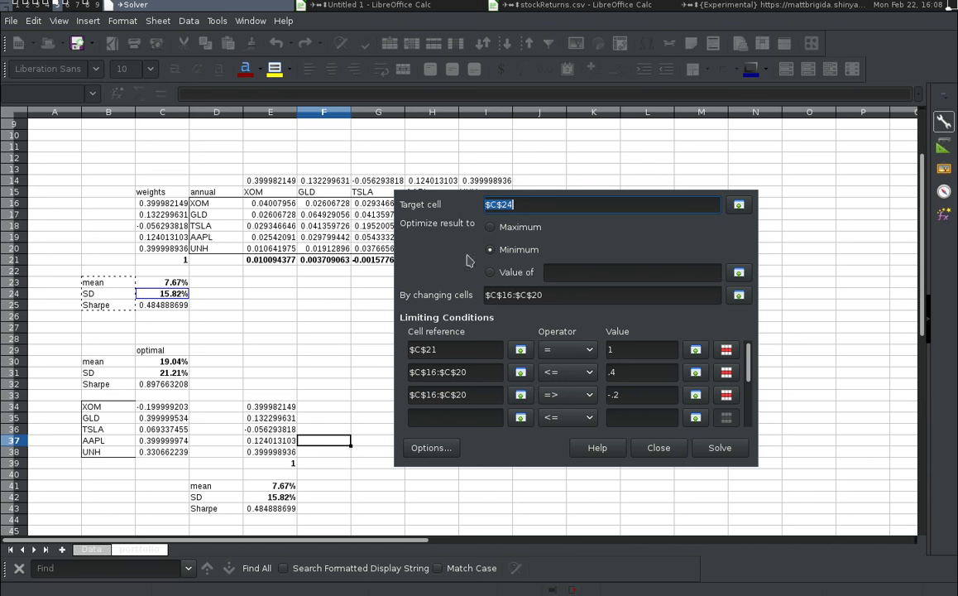
click(481, 422)
click(166, 279)
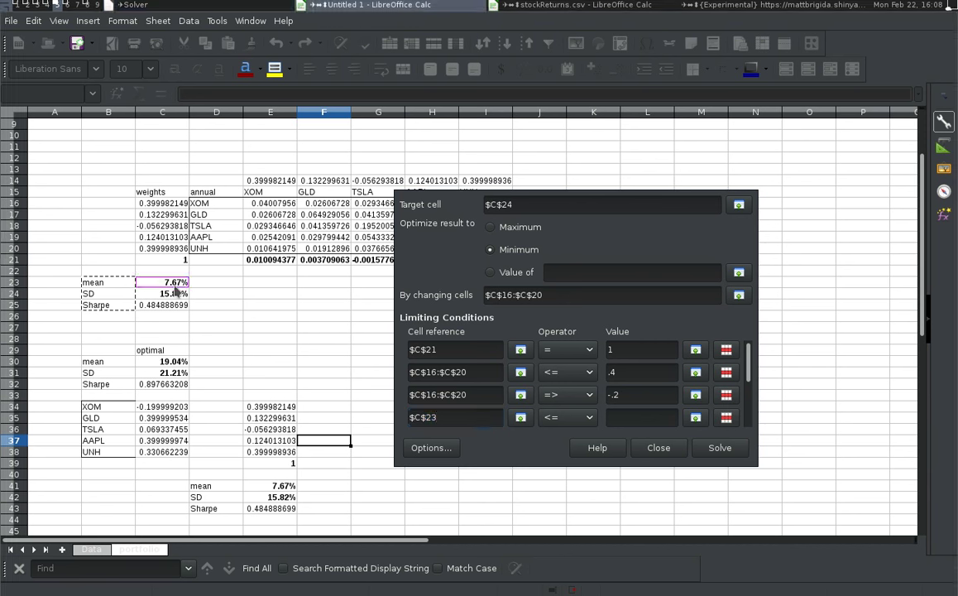
click(574, 418)
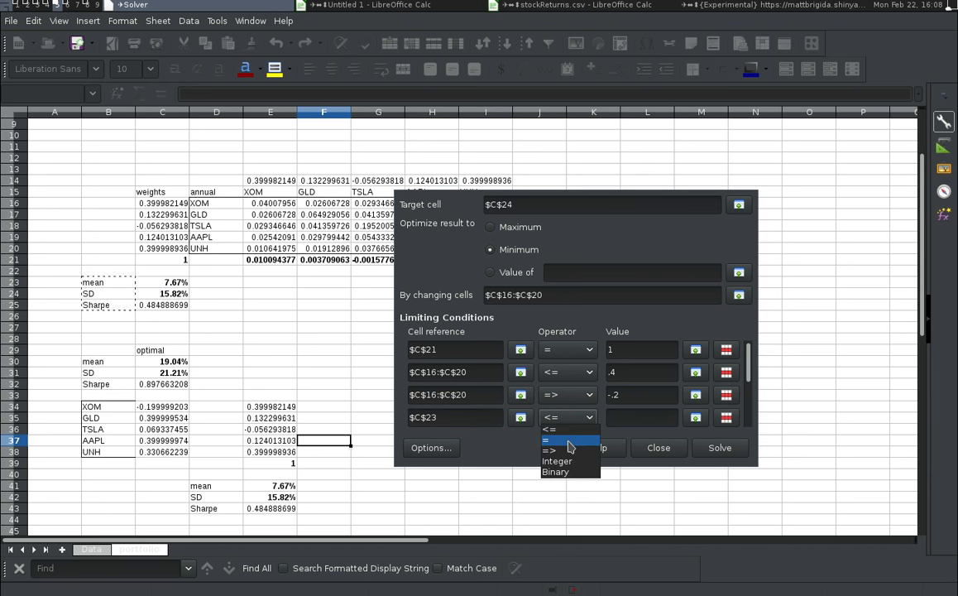
click(553, 439)
click(621, 417)
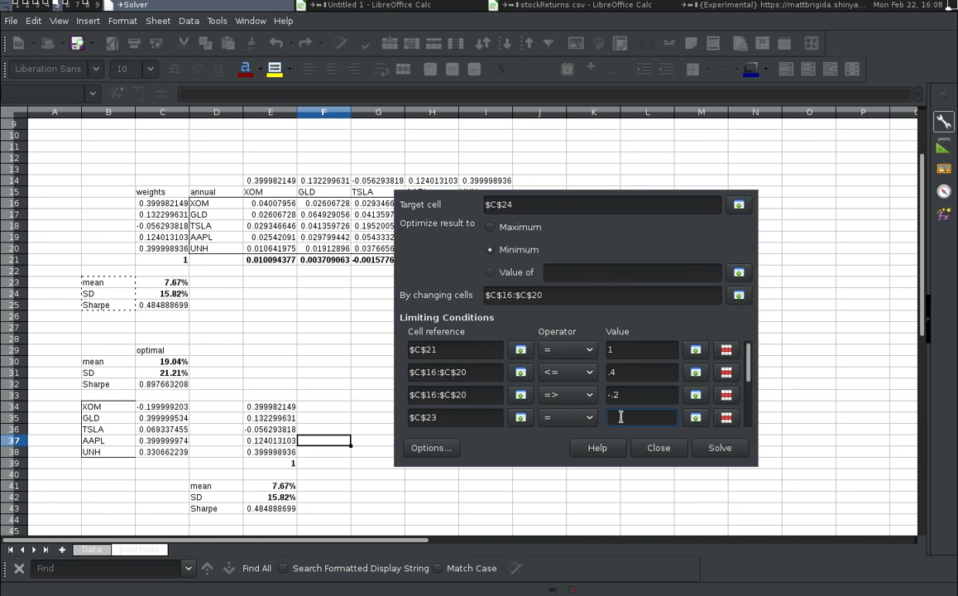
text(.09)
Step: Solve for the minimum standard deviation at the .09 mean and keep the result
click(725, 445)
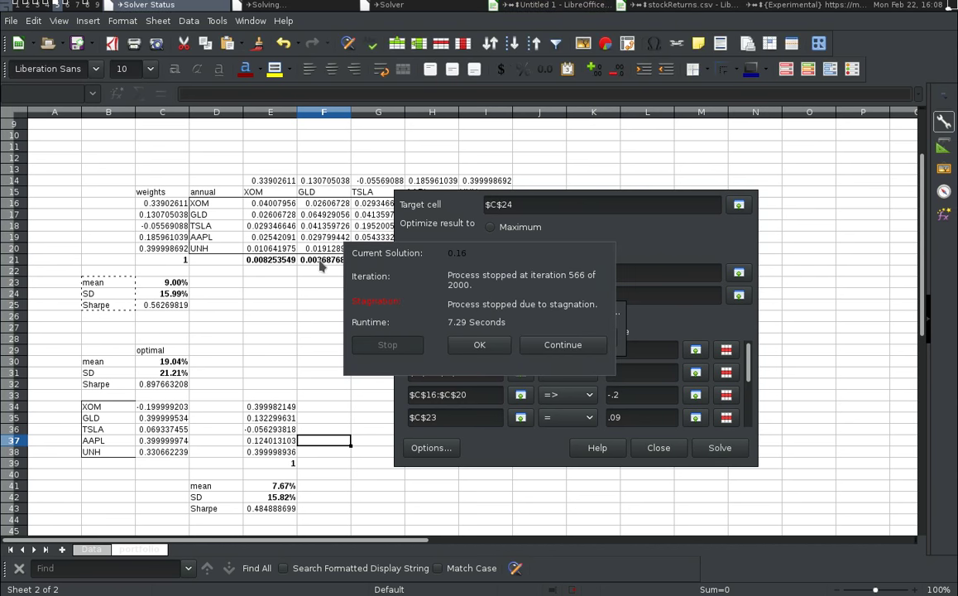
click(499, 346)
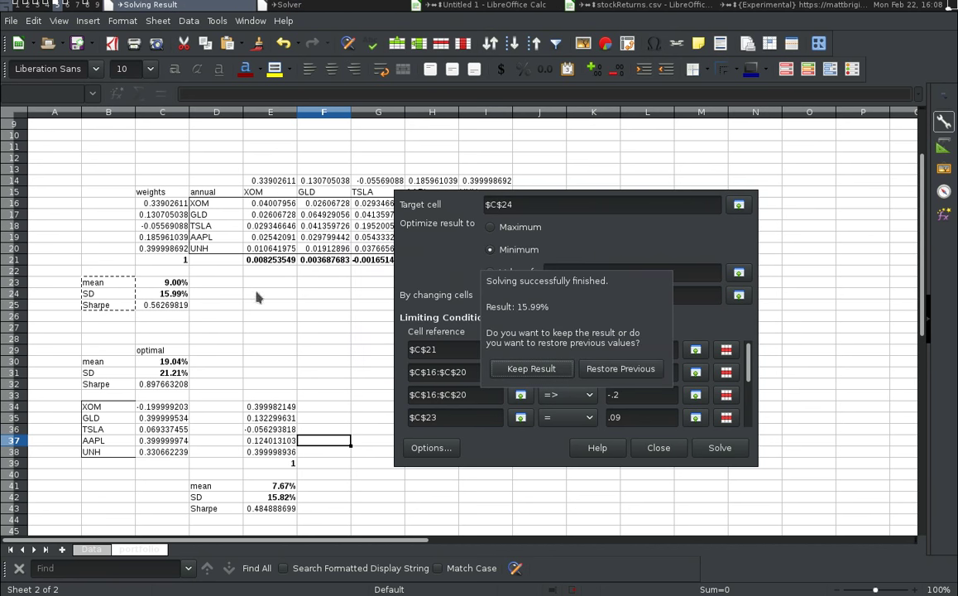
click(530, 368)
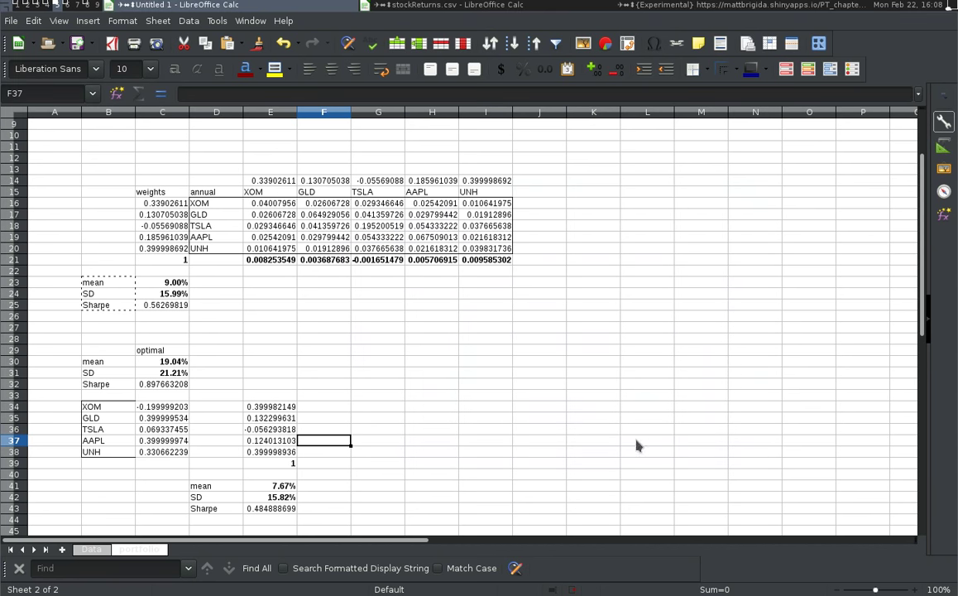
Step: Store the 9% mean portfolio by pasting C16:C25 as values with formats, without formulas, starting at F34
drag(163, 203, 175, 307)
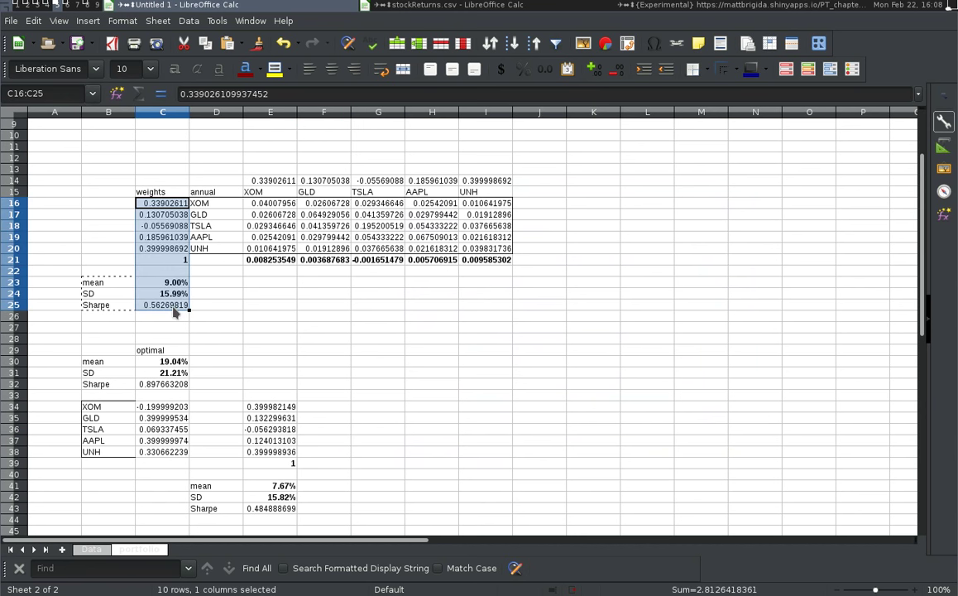
key(ctrl+c)
right_click(322, 407)
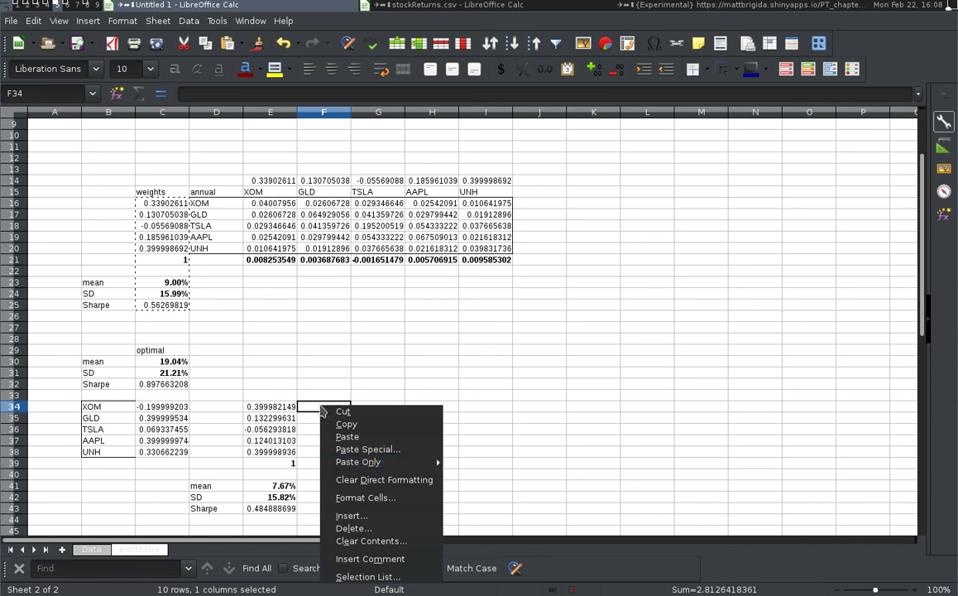
click(350, 451)
click(476, 433)
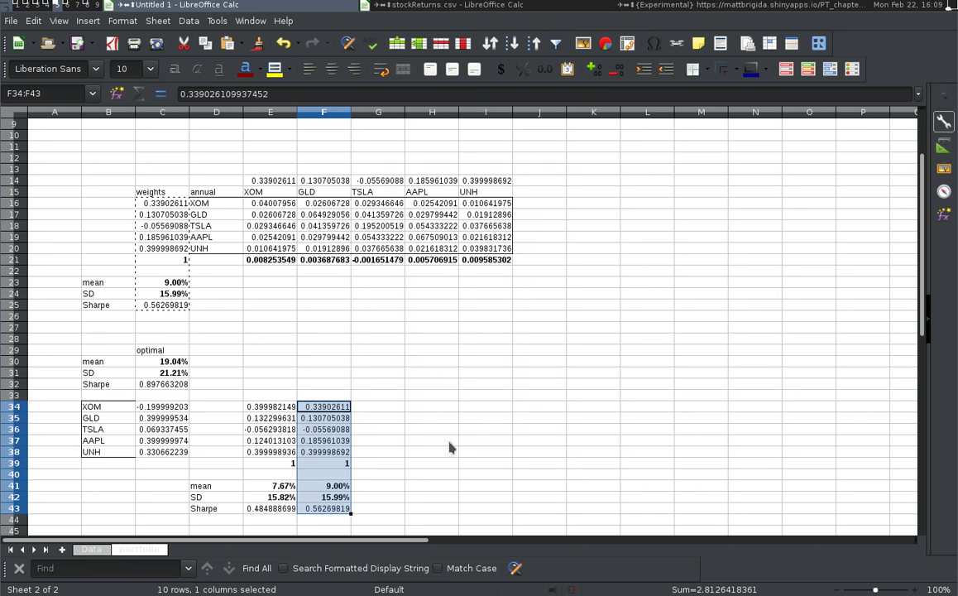
click(392, 430)
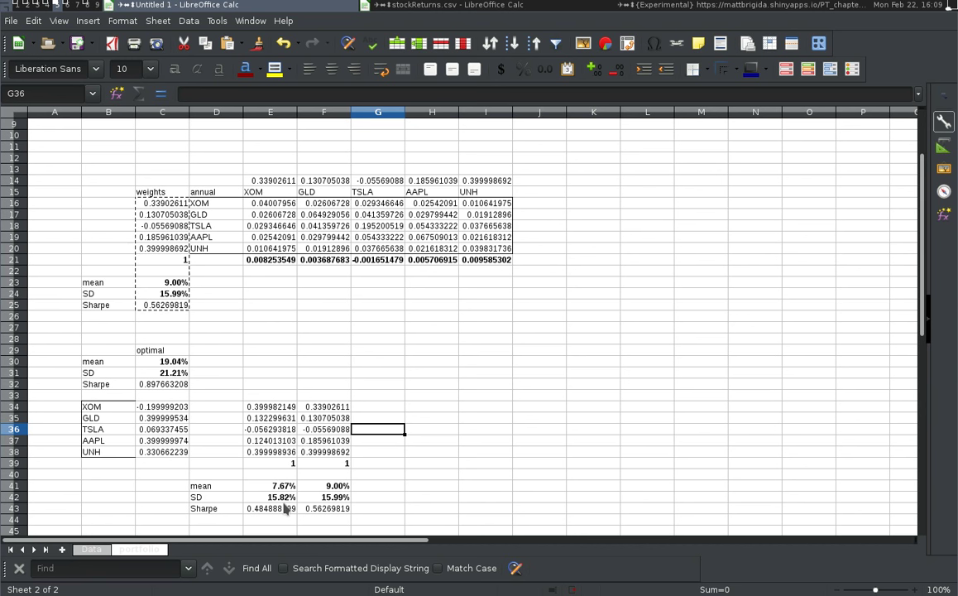
Step: Compare the mean and SD of the two stored portfolios in E41:F42
key(Down)
key(Down)
key(Left)
key(Left)
key(Down)
key(Down)
key(Down)
key(shift+Right)
key(shift+Down)
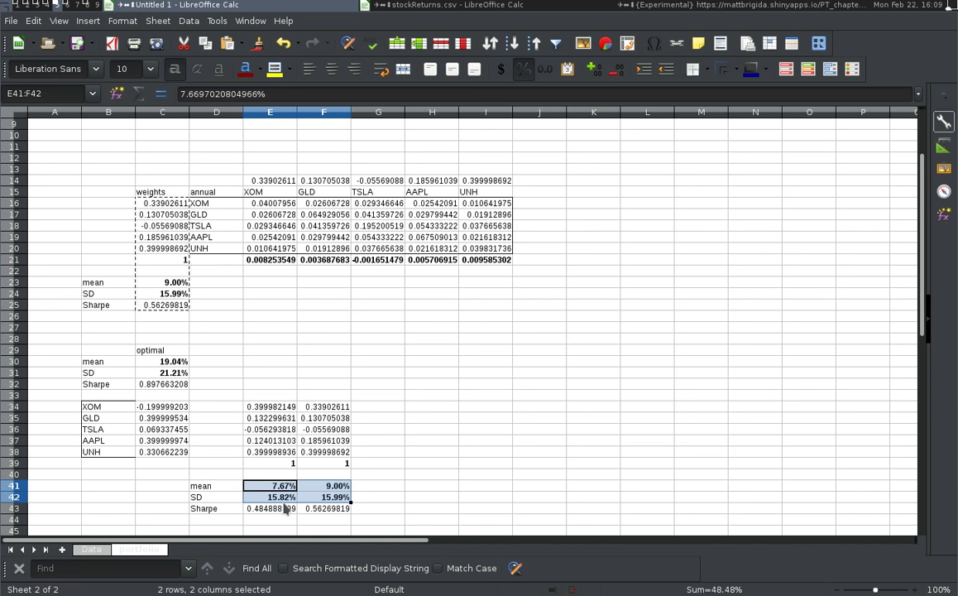
key(shift+Left)
key(shift+Up)
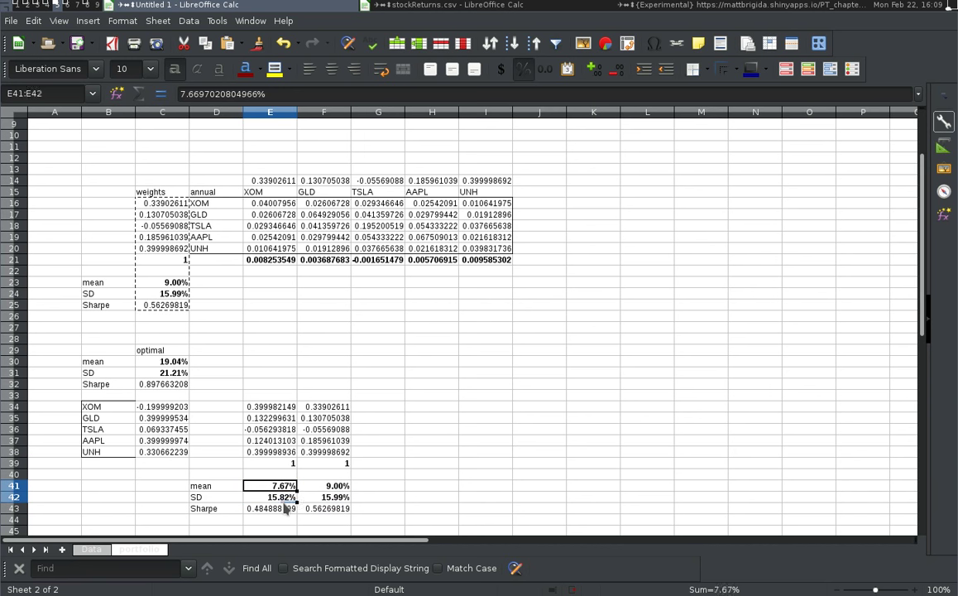
key(shift+Right)
key(shift+Down)
key(Right)
key(Up)
key(Up)
key(Up)
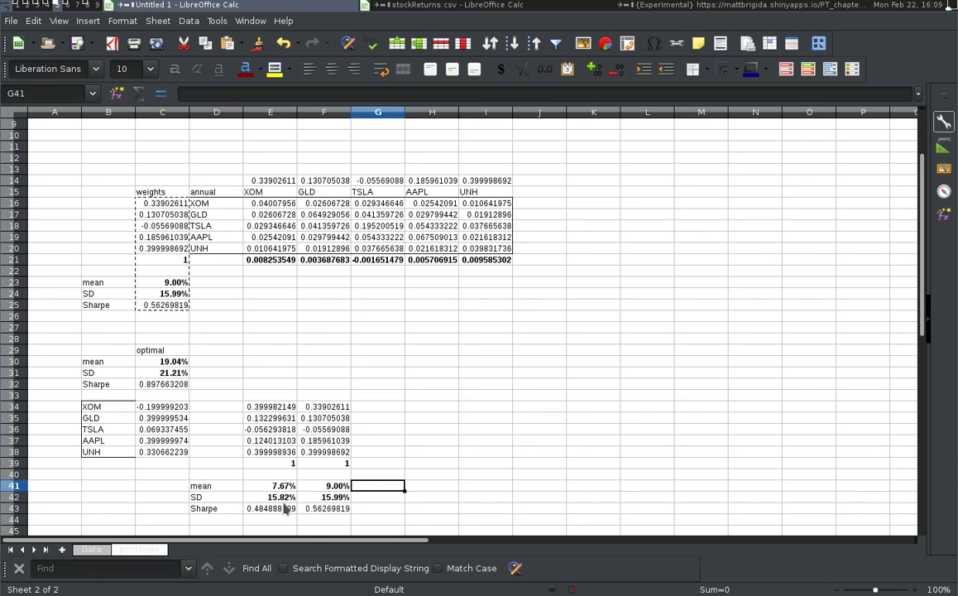
Step: Review the stored portfolio weights in rows 34 to 38
key(Up)
key(Up)
key(Up)
key(Up)
key(Up)
key(Down)
key(Down)
key(Down)
key(Down)
key(Down)
key(Up)
key(Up)
key(Up)
key(Up)
key(Up)
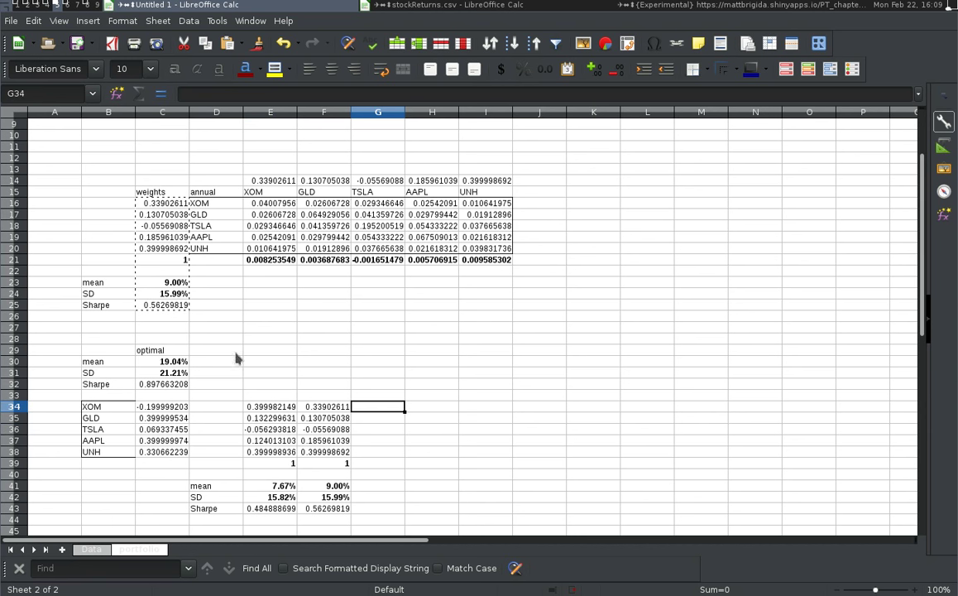
Step: Set the Solver condition on the mean in C23 to .11, solve for the minimum standard deviation, and keep the result
click(217, 20)
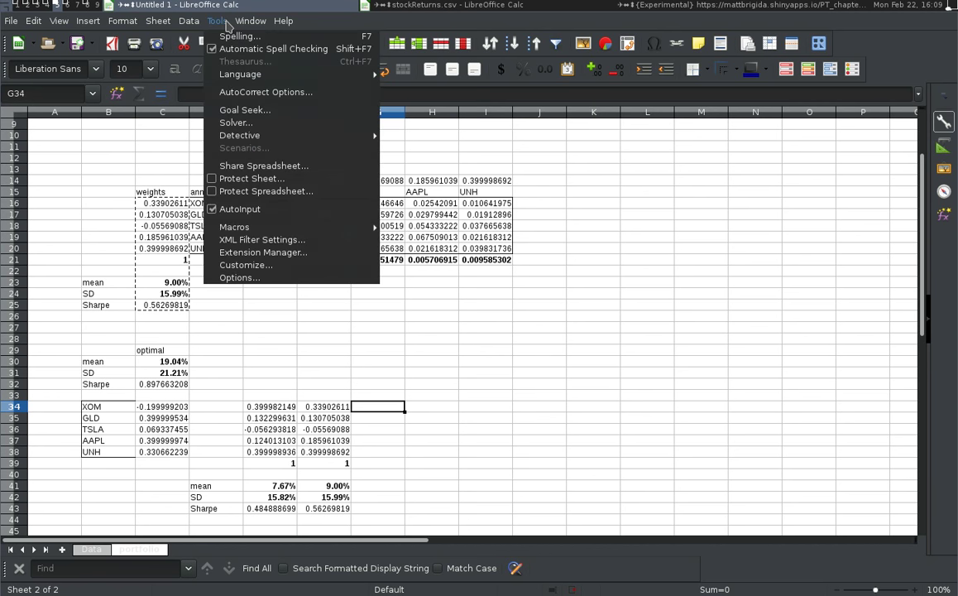
click(248, 123)
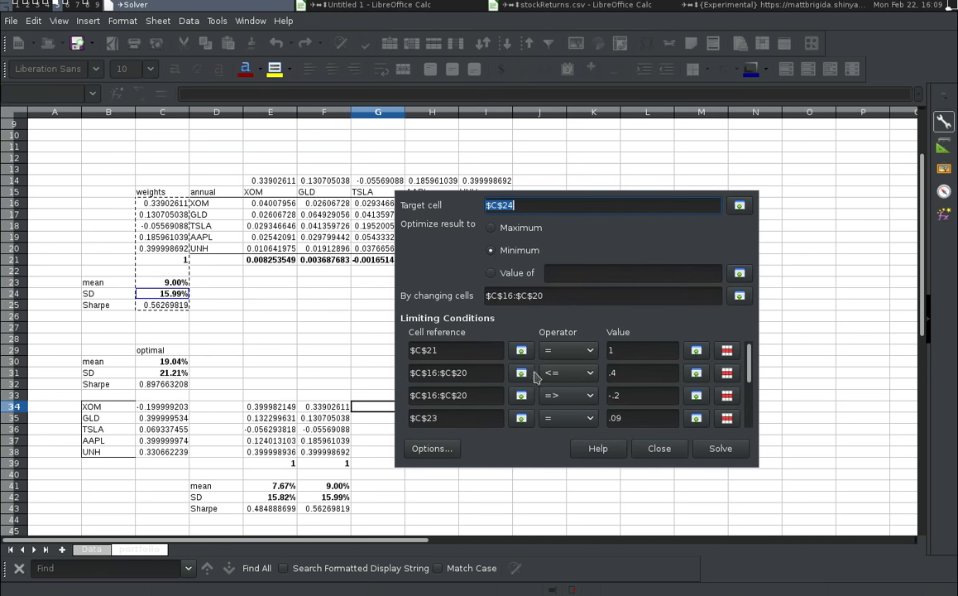
double_click(626, 417)
text(.1)
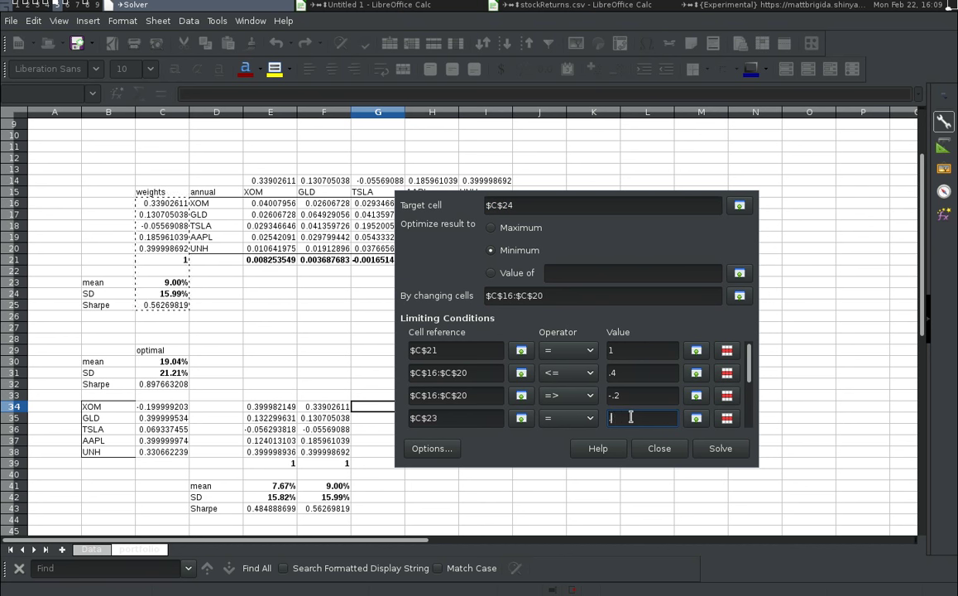
text(1)
key(Return)
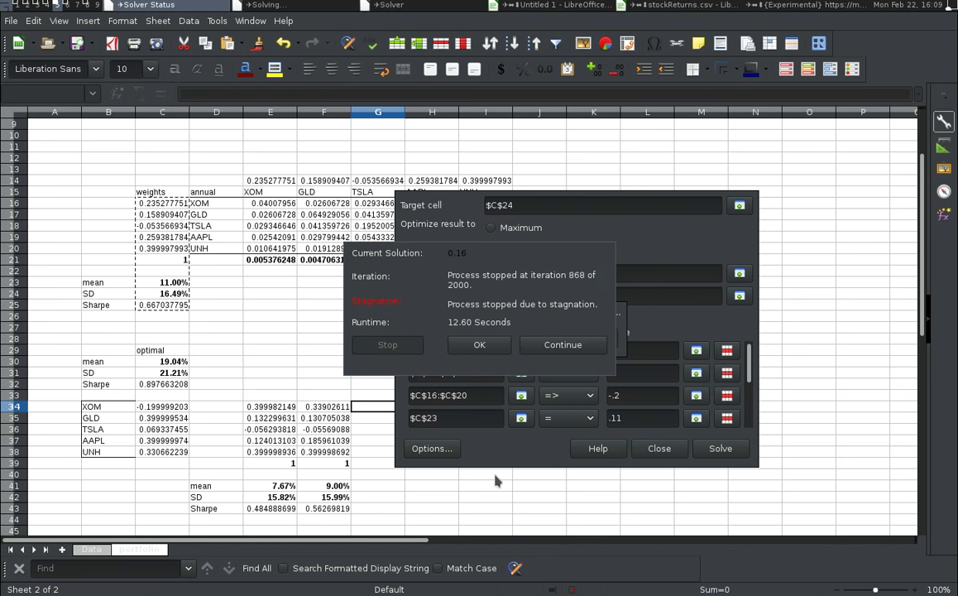
click(484, 346)
click(532, 369)
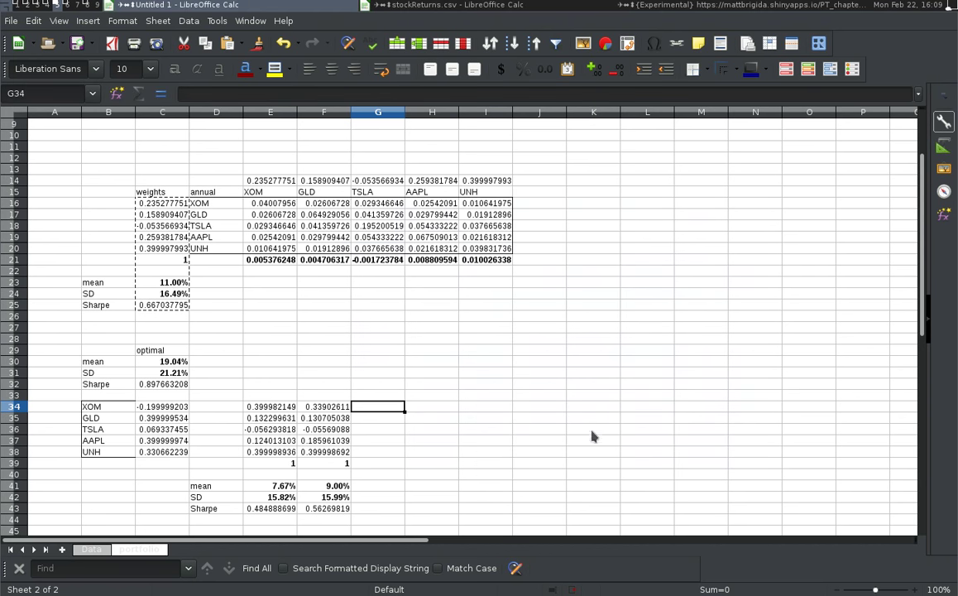
Step: Store the 11% mean portfolio by pasting C16:C25 as values with formats, without formulas, starting at G34
drag(168, 204, 173, 306)
key(ctrl+c)
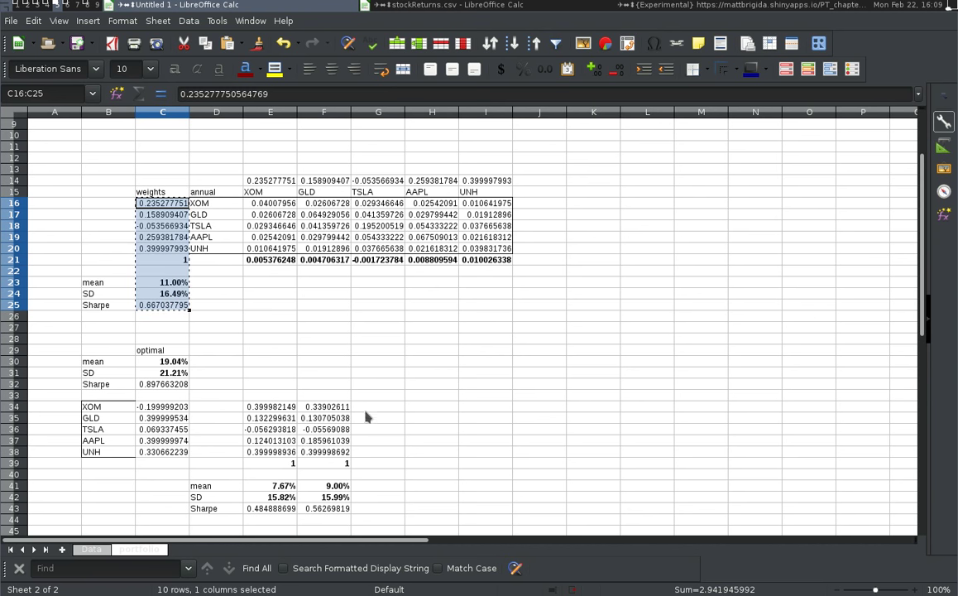
click(367, 408)
right_click(368, 408)
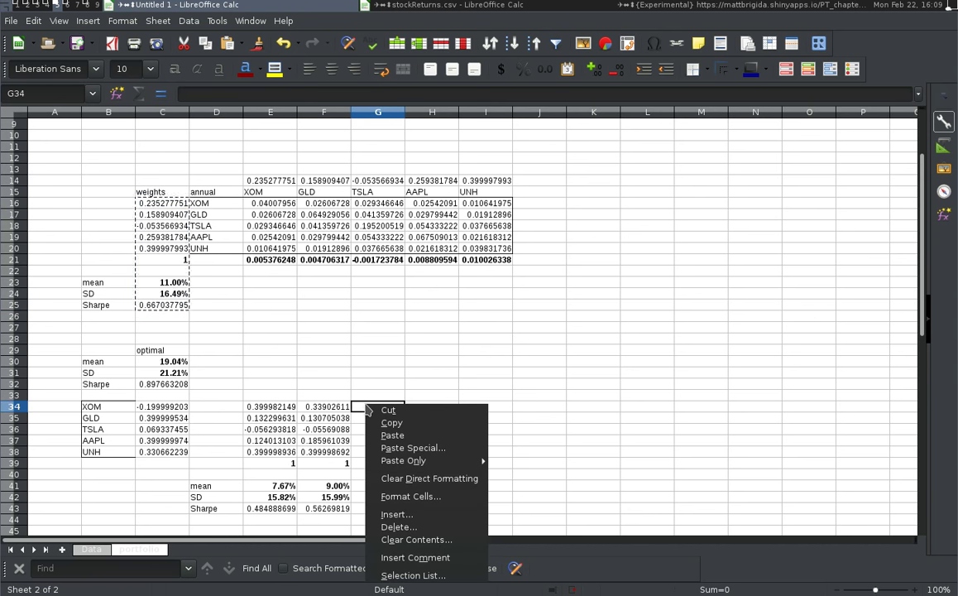
click(391, 456)
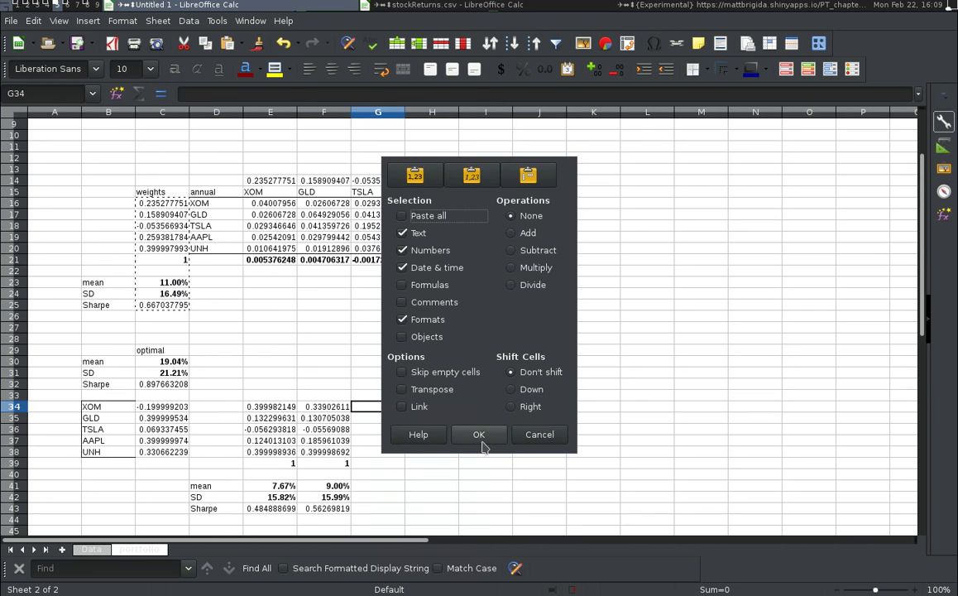
click(479, 441)
click(480, 441)
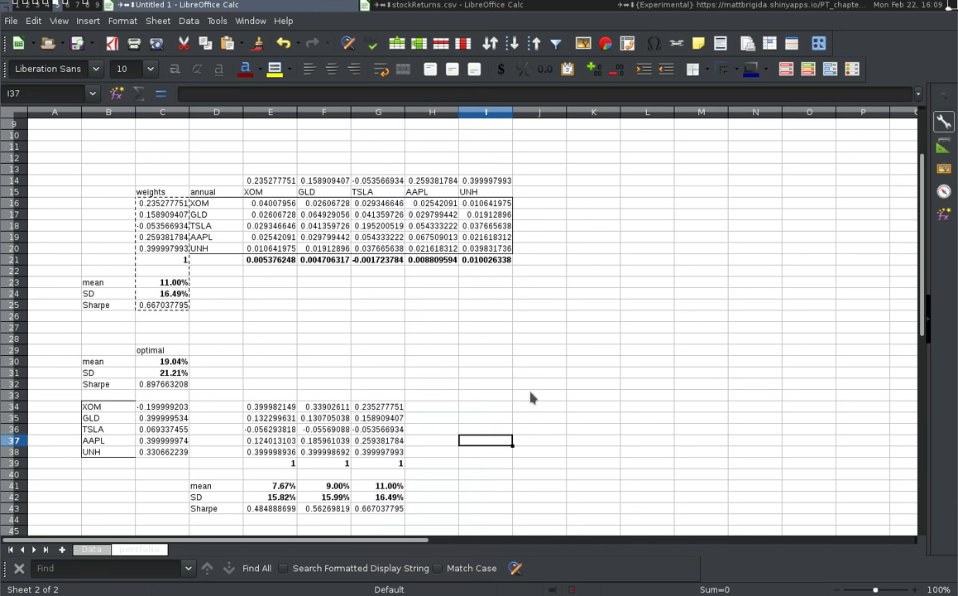
Step: Compare the SD and mean values across the three stored portfolios in E41:G42
key(Left)
key(Left)
key(Left)
key(Left)
key(Down)
key(Down)
key(Down)
key(Down)
key(Down)
key(Right)
key(Right)
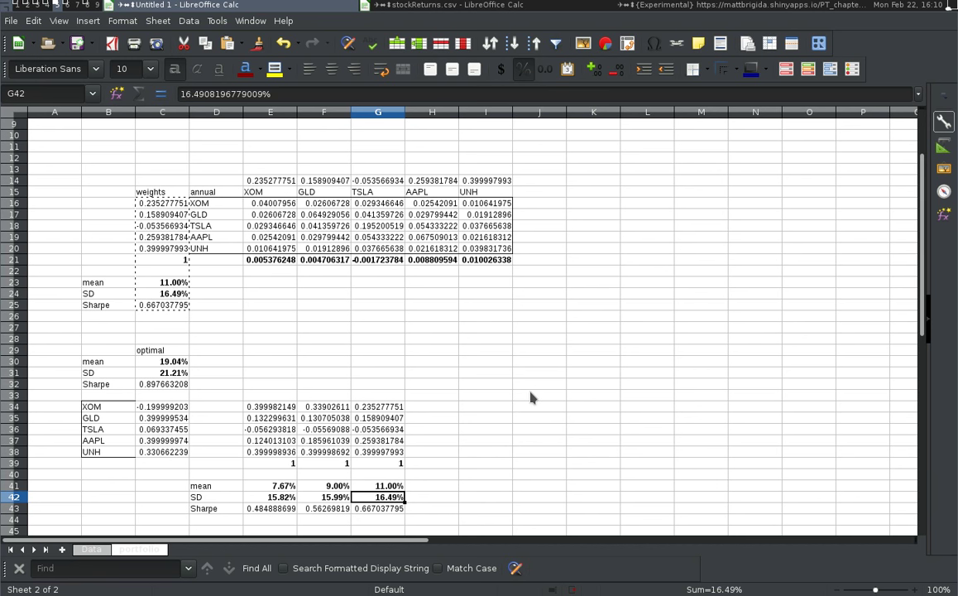
key(Up)
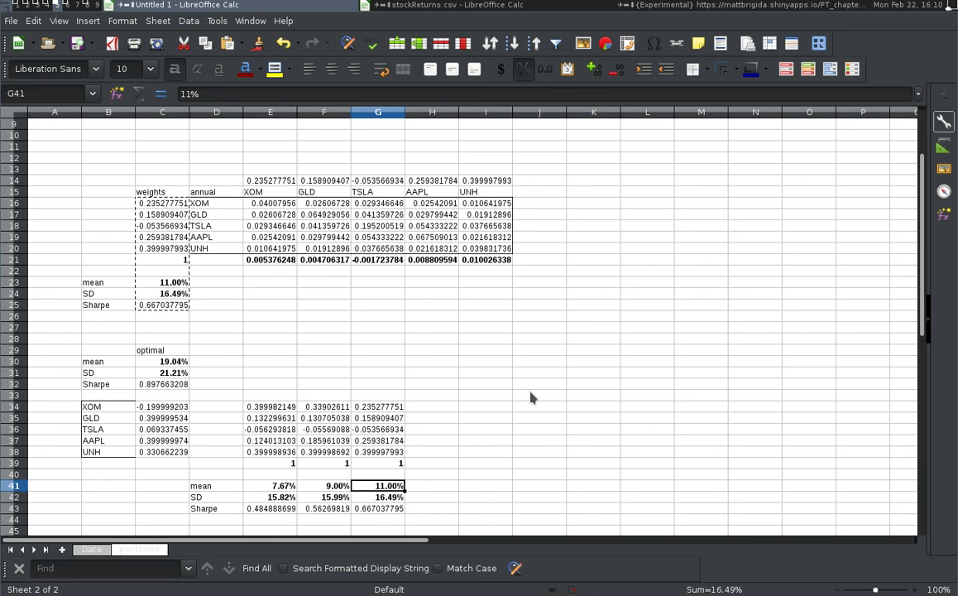
Step: Highlight the mean and SD pairs of the three stored portfolios in E41:G42 to review them together
key(Left)
key(Right)
key(Right)
key(Left)
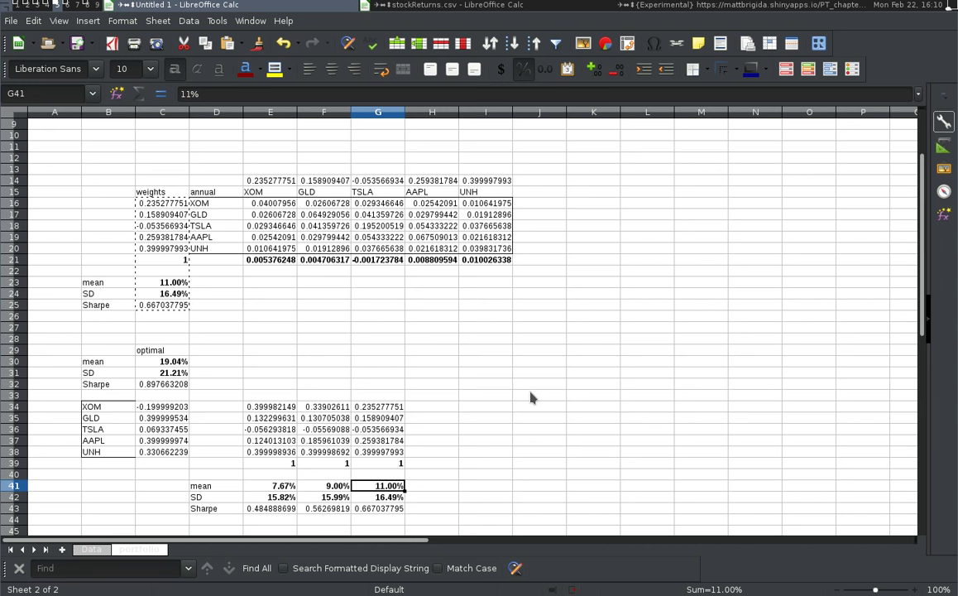
key(Left)
key(Left)
key(shift+Right)
key(shift+Right)
key(shift+Down)
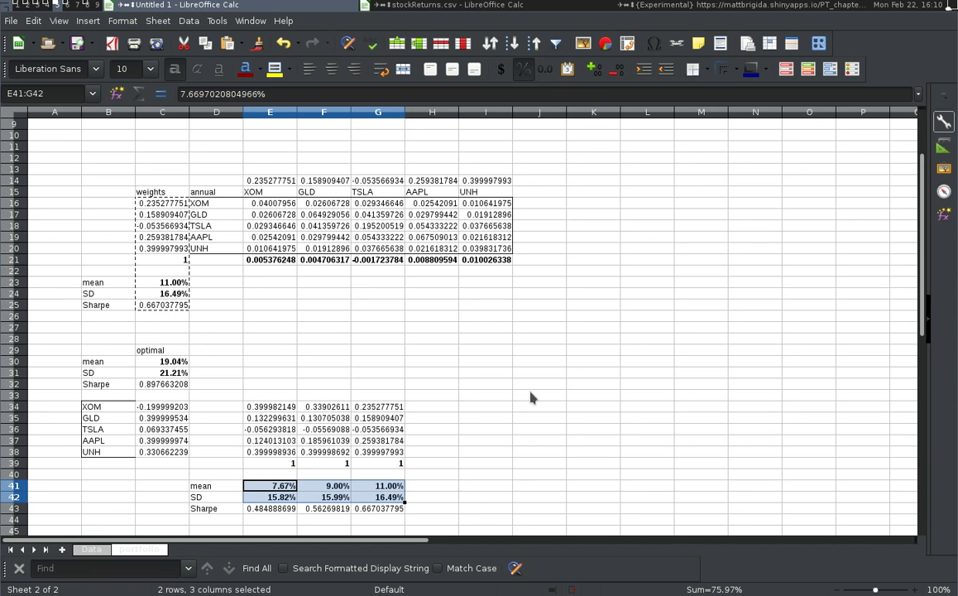
Step: Select the optimal portfolio's five weights in C34:C38 to review them
key(Left)
key(Up)
key(Up)
key(Up)
key(Left)
key(ctrl+shift+Up)
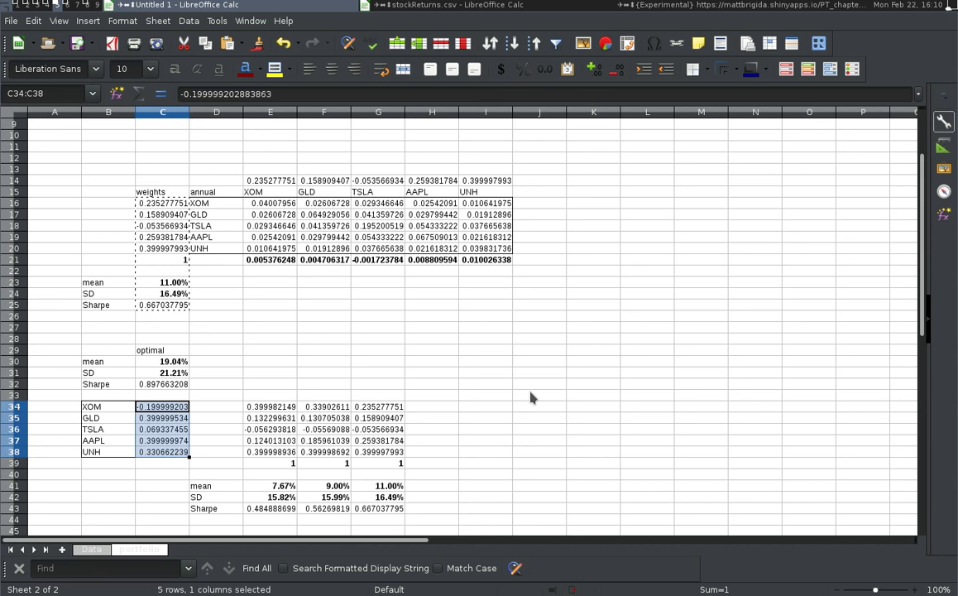
Step: Review the upper part of the sheet, from the expected returns to the weights column headed in C15
key(Up)
key(Up)
key(Up)
key(Up)
key(Up)
key(Up)
key(Up)
key(Up)
key(Up)
key(ctrl+Up)
key(ctrl+Up)
key(ctrl+Up)
key(ctrl+Up)
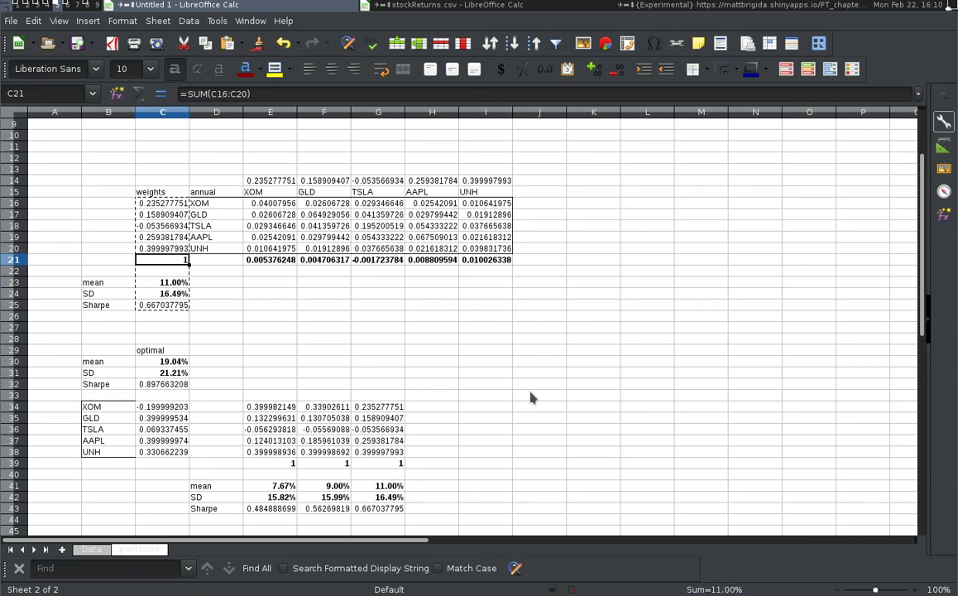
key(Left)
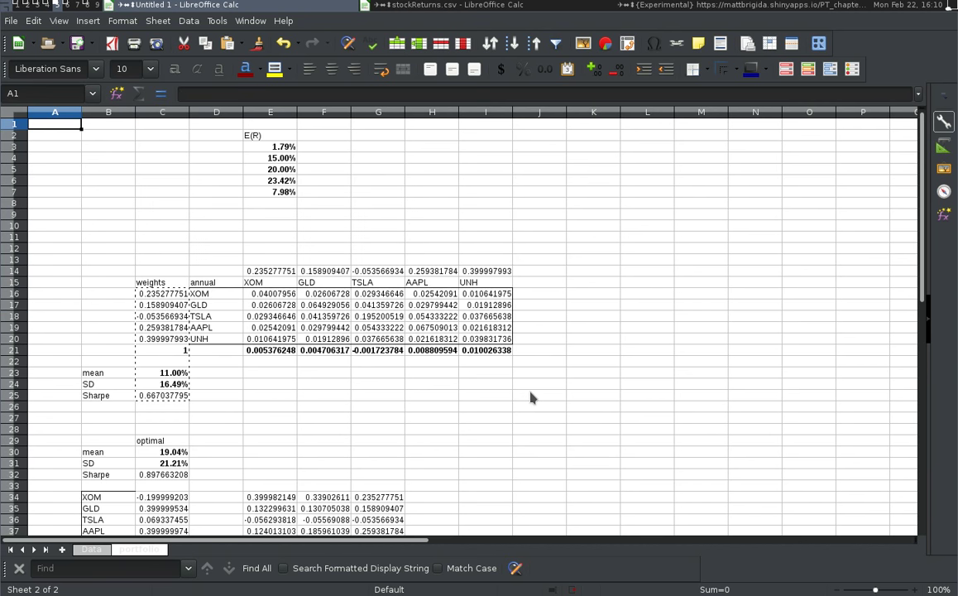
key(Right)
key(ctrl+Down)
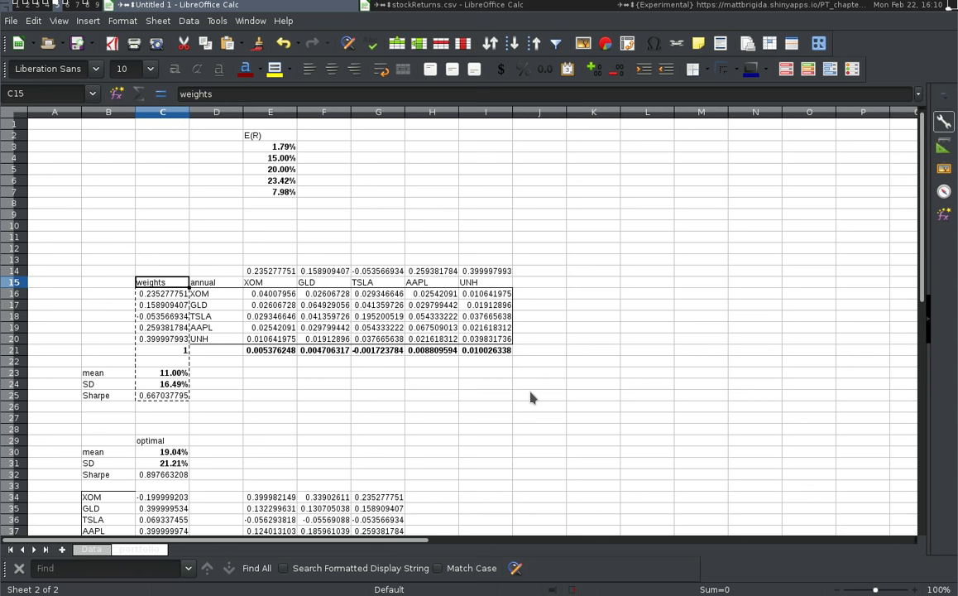
key(super+1)
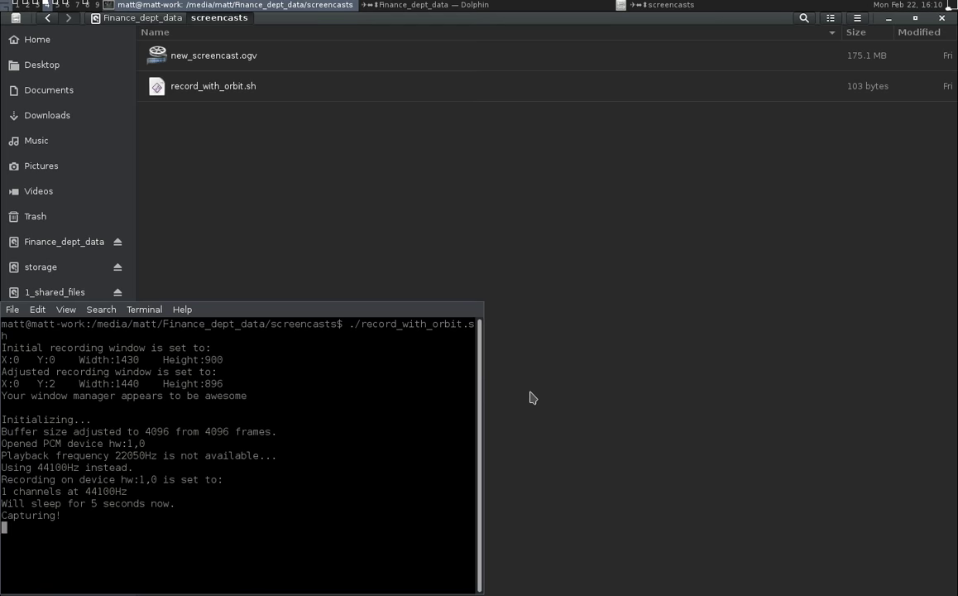